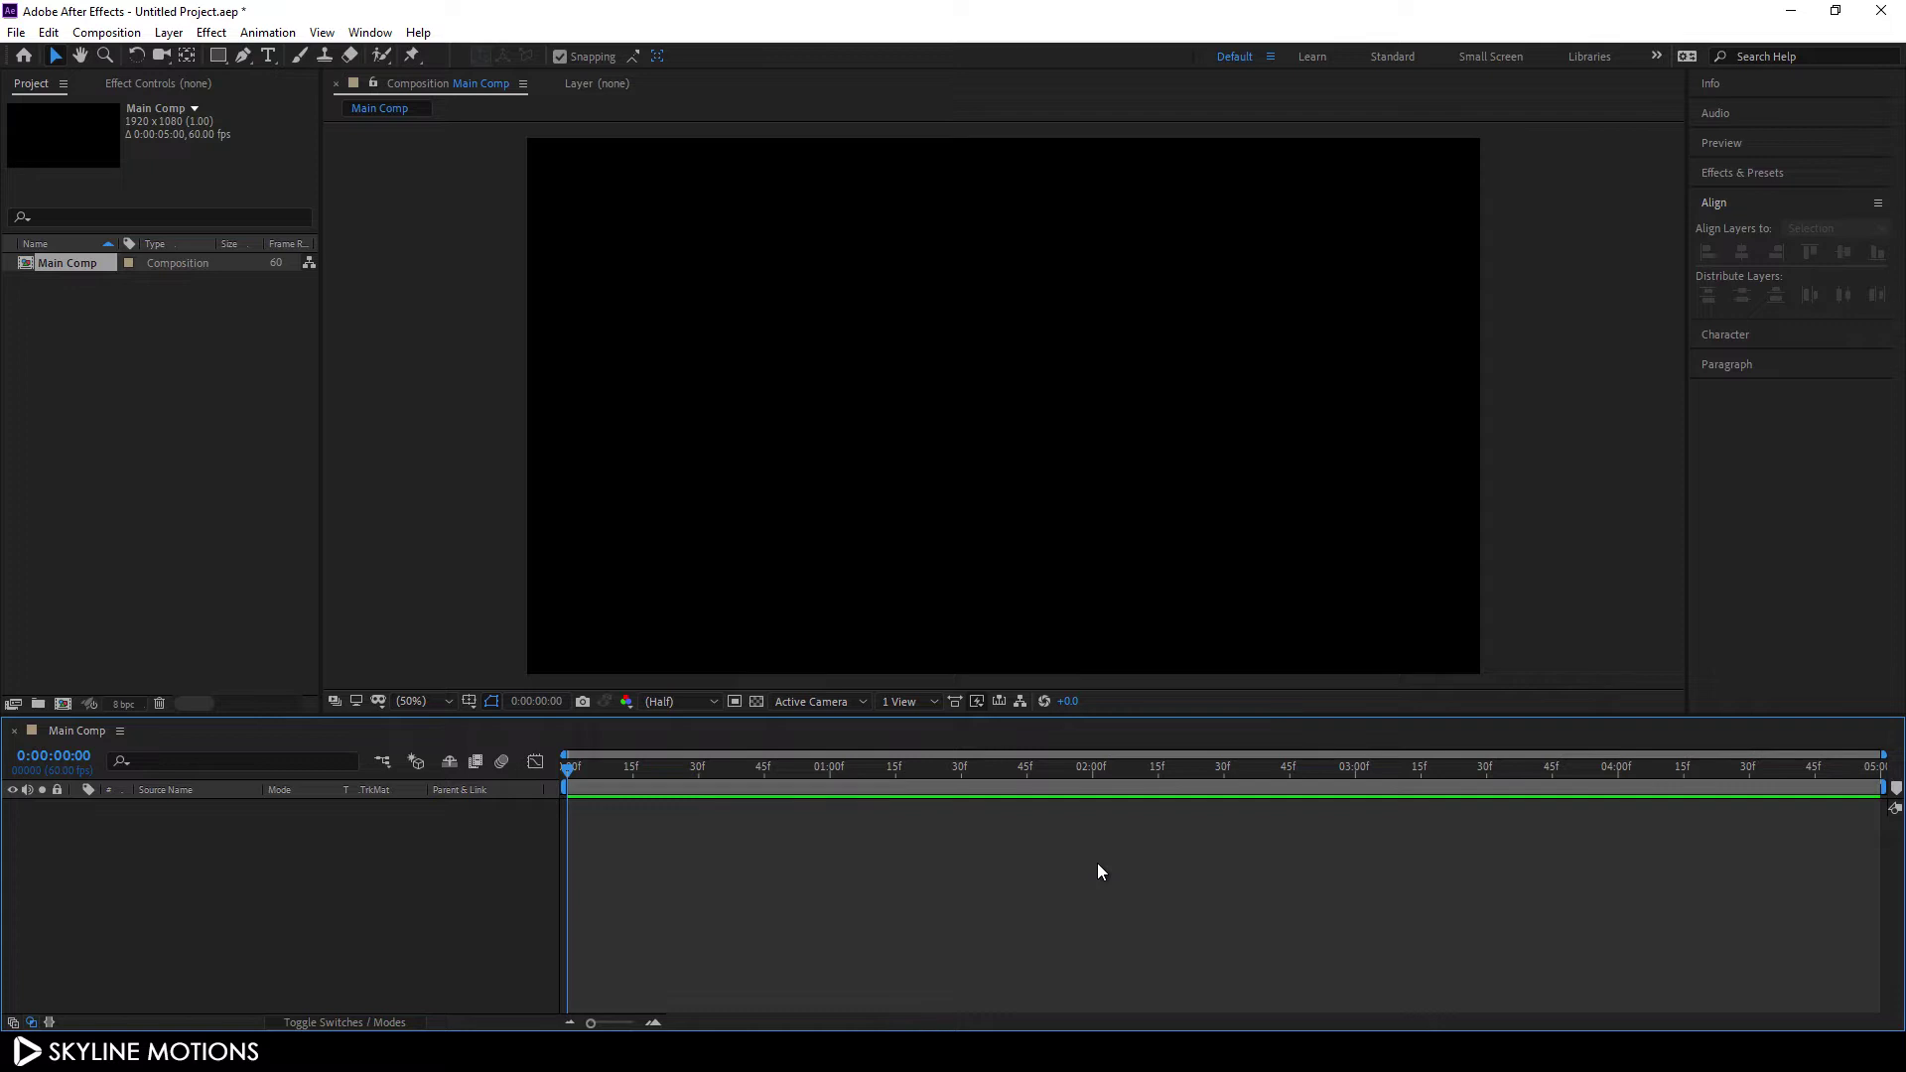
Create a new composition named Media, keeping the 1920 x 1080, 60 fps and 5-second settings
click(106, 32)
click(111, 56)
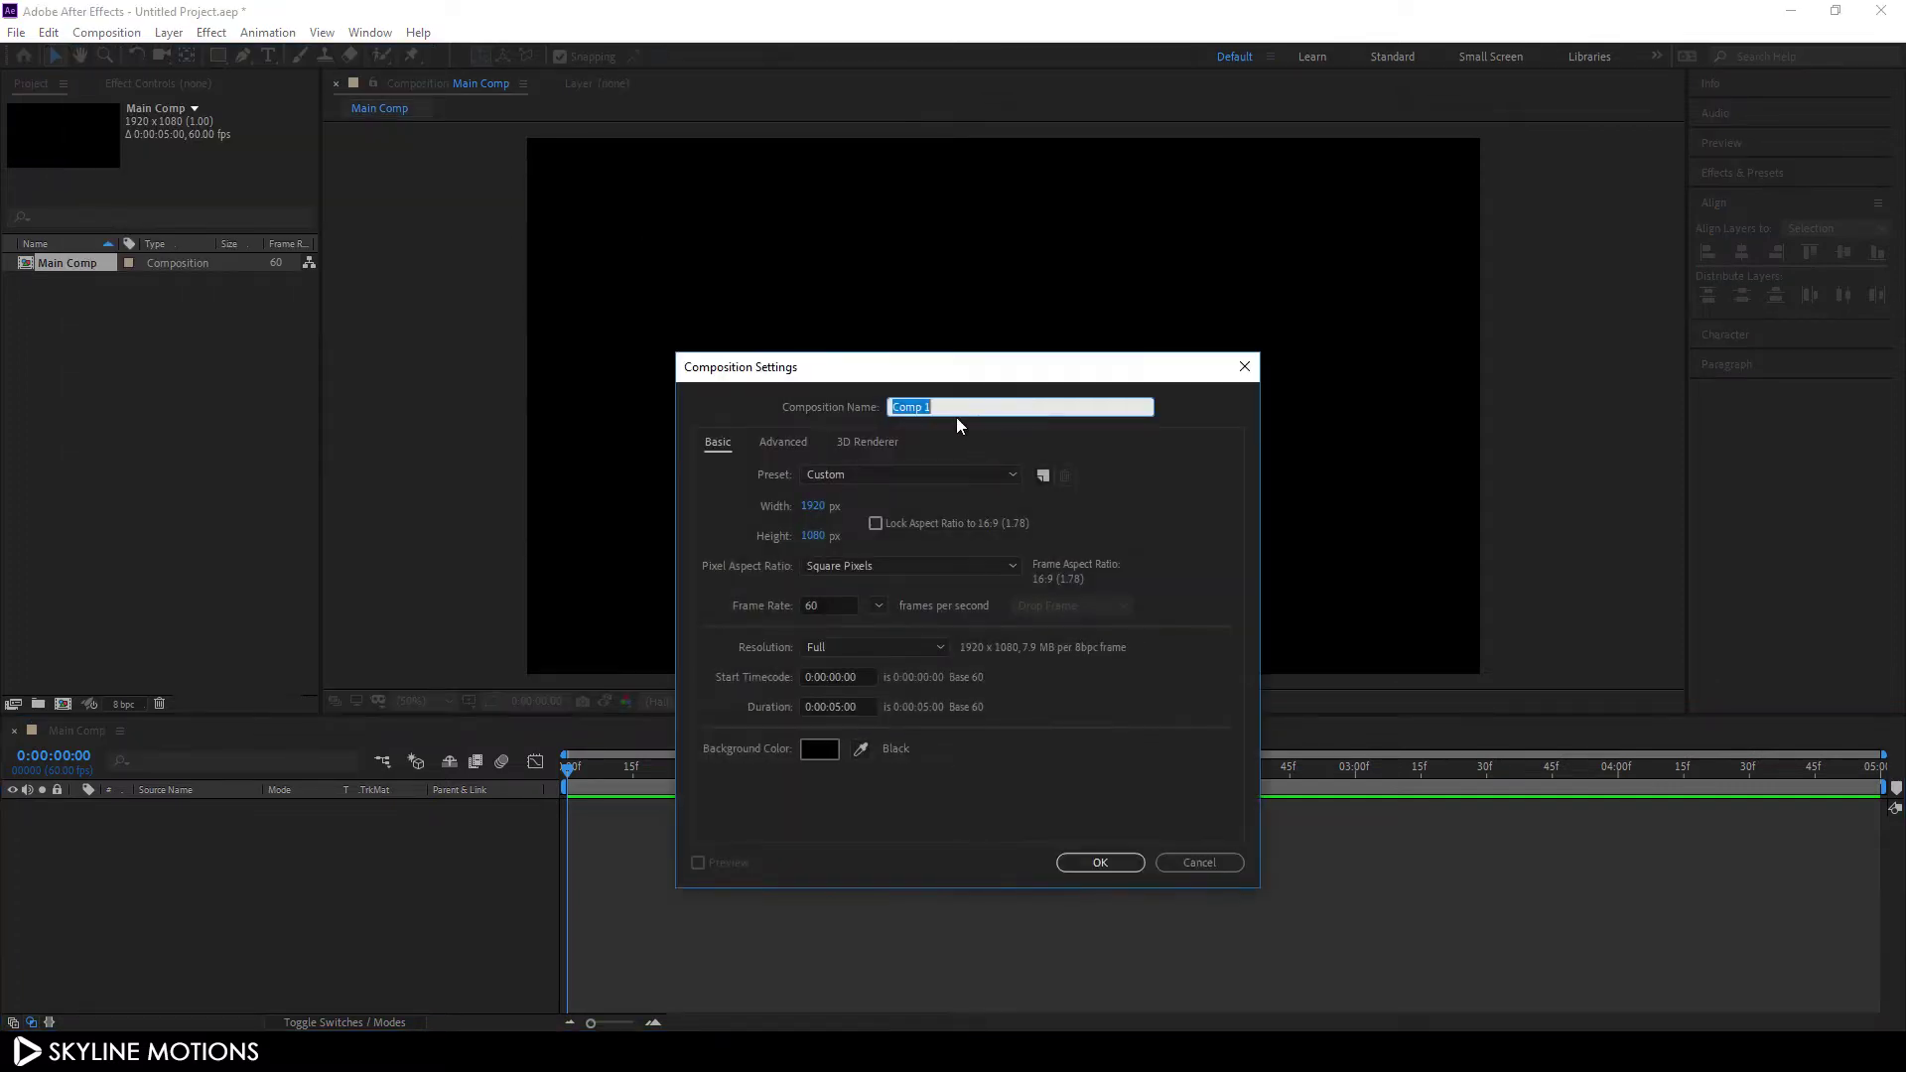
text(Media)
click(1088, 863)
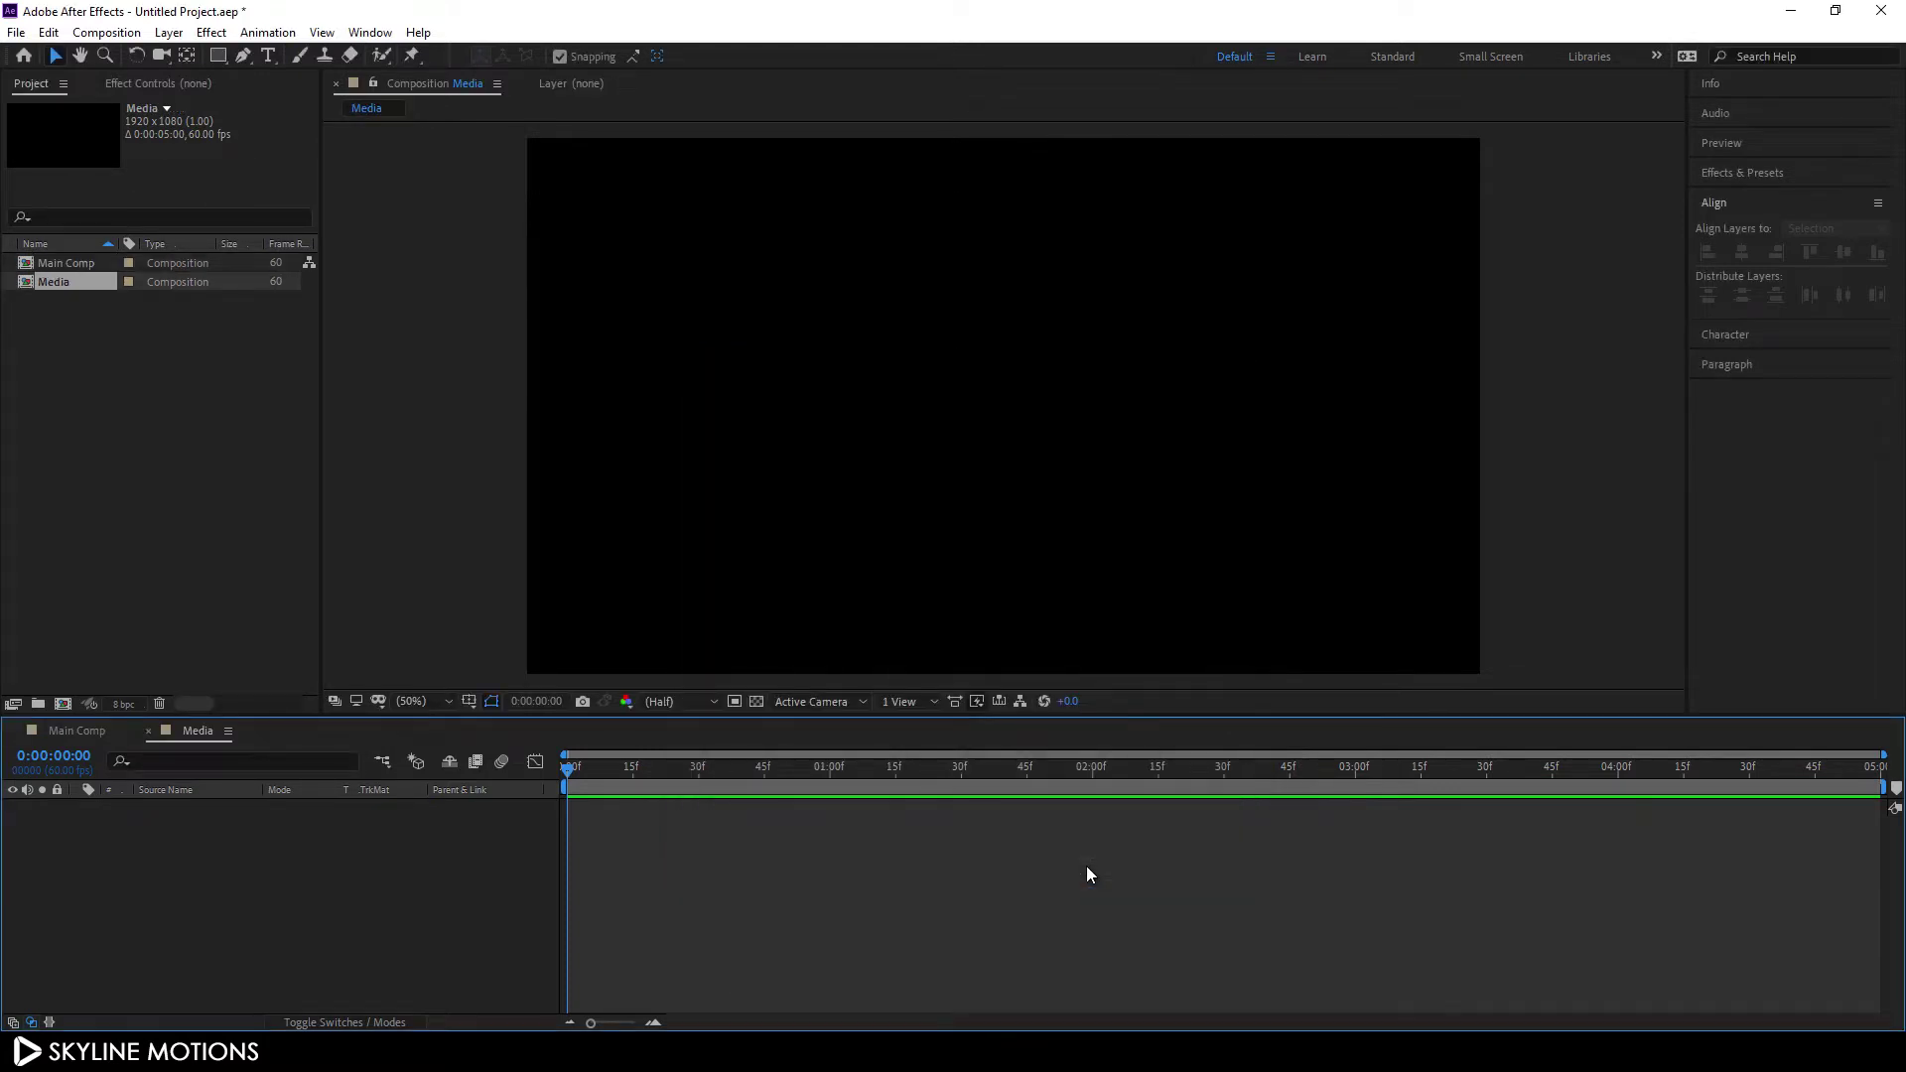
Import the image empire-state-building-1081929 from the 25 July folder into the project as footage
right_click(141, 369)
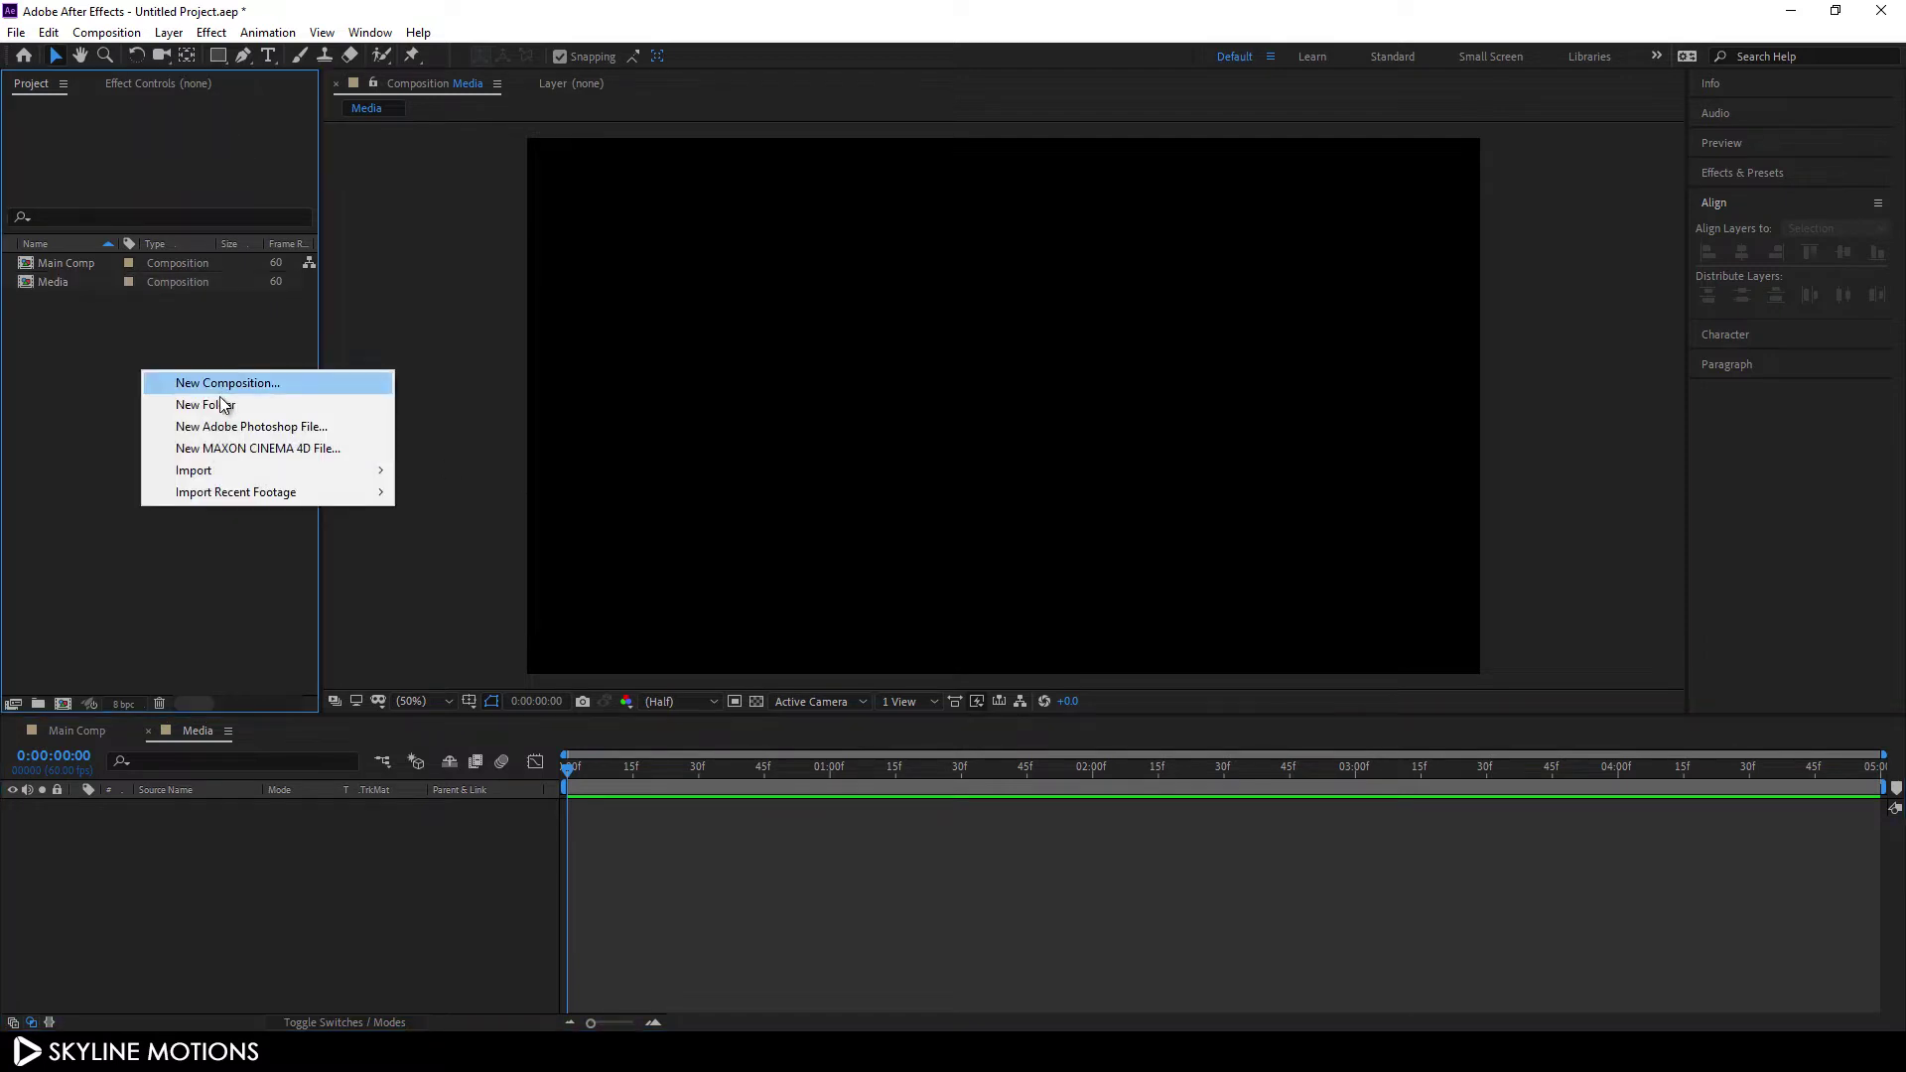
mouse_move(202, 473)
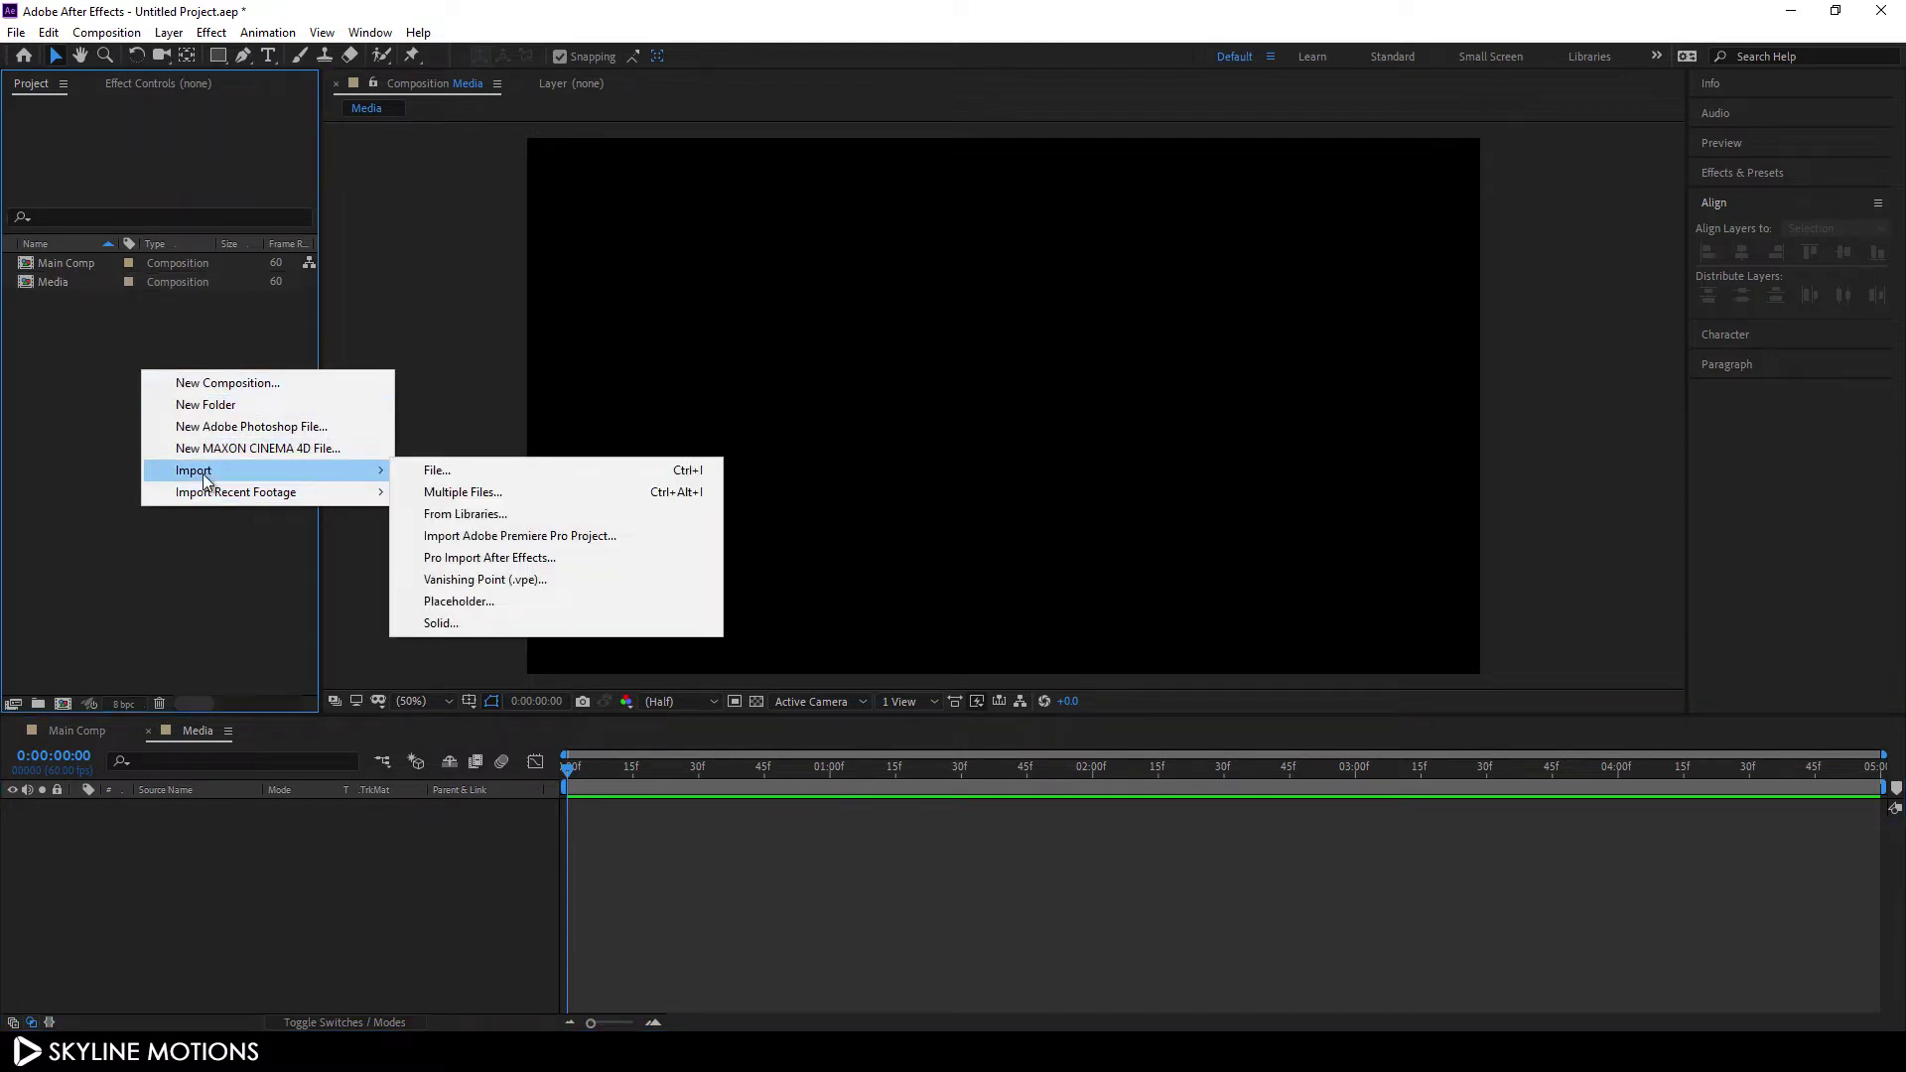
click(437, 473)
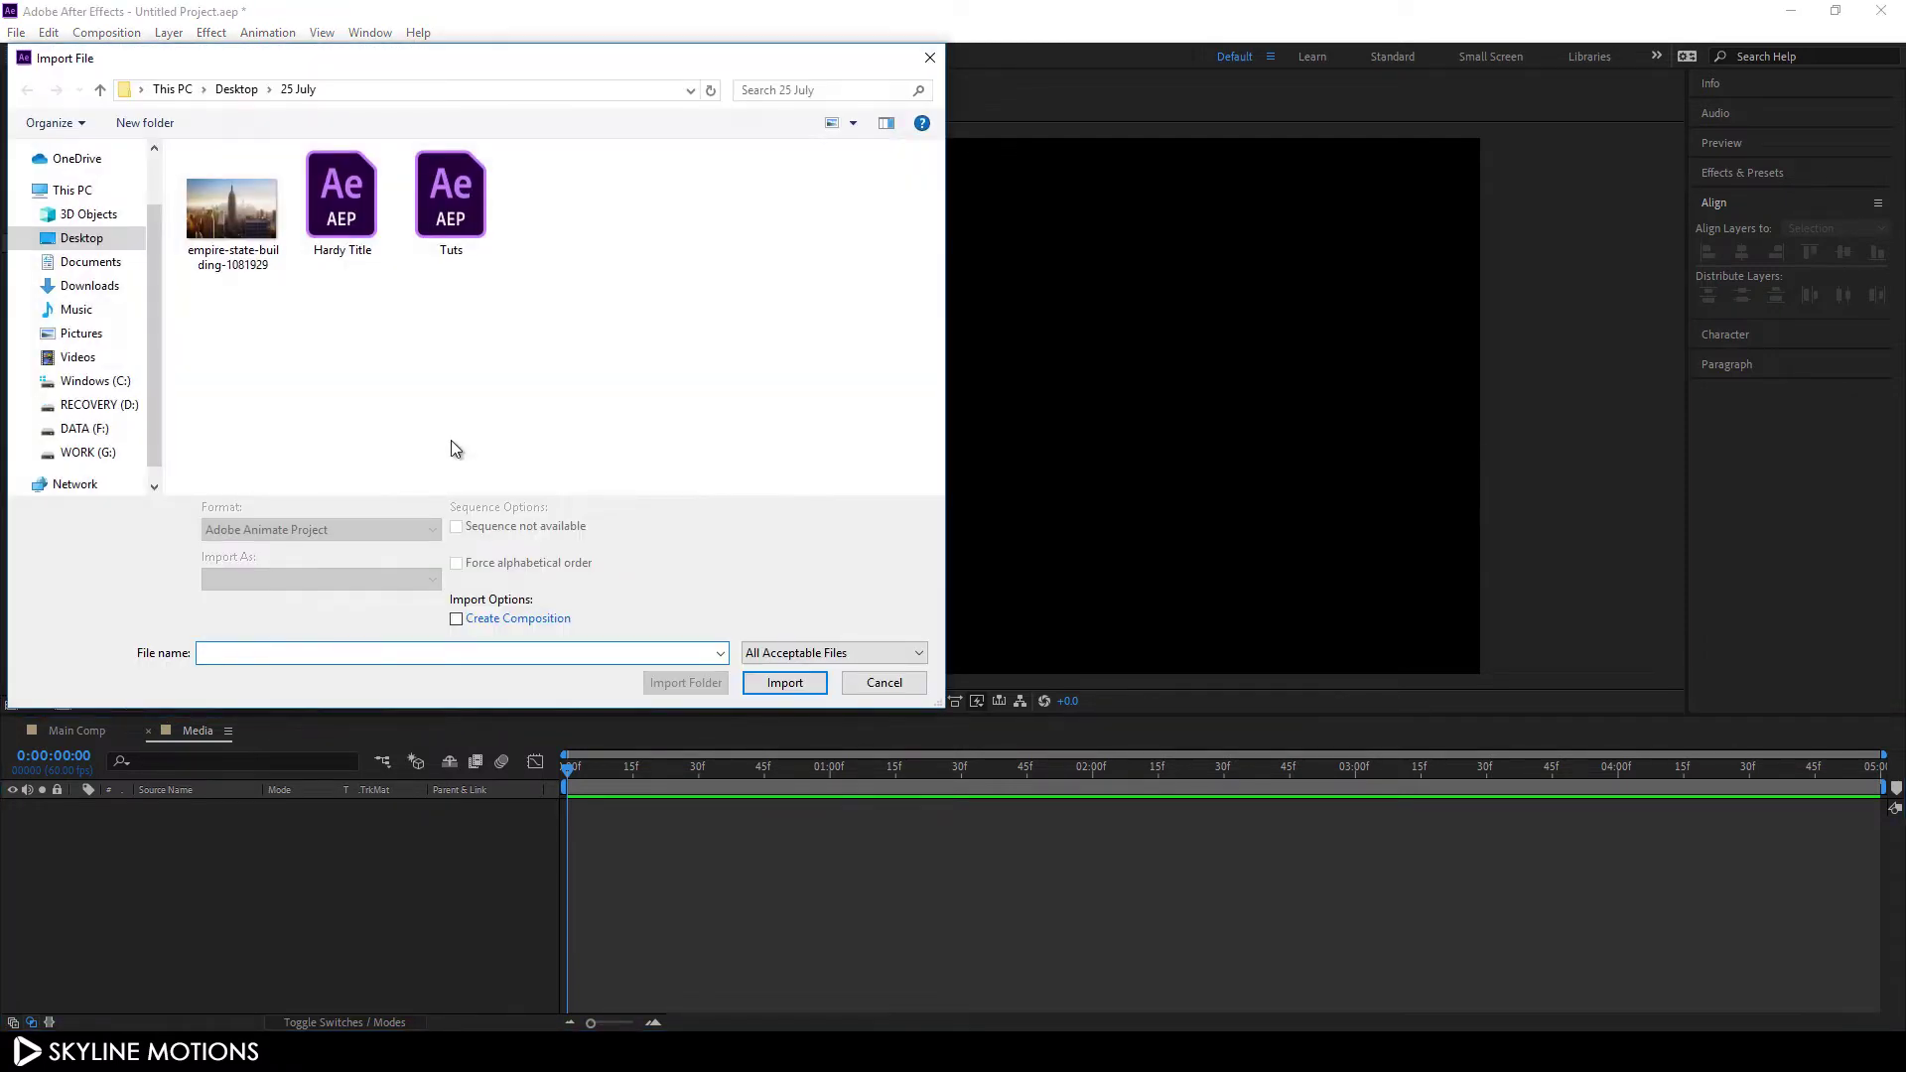
click(235, 205)
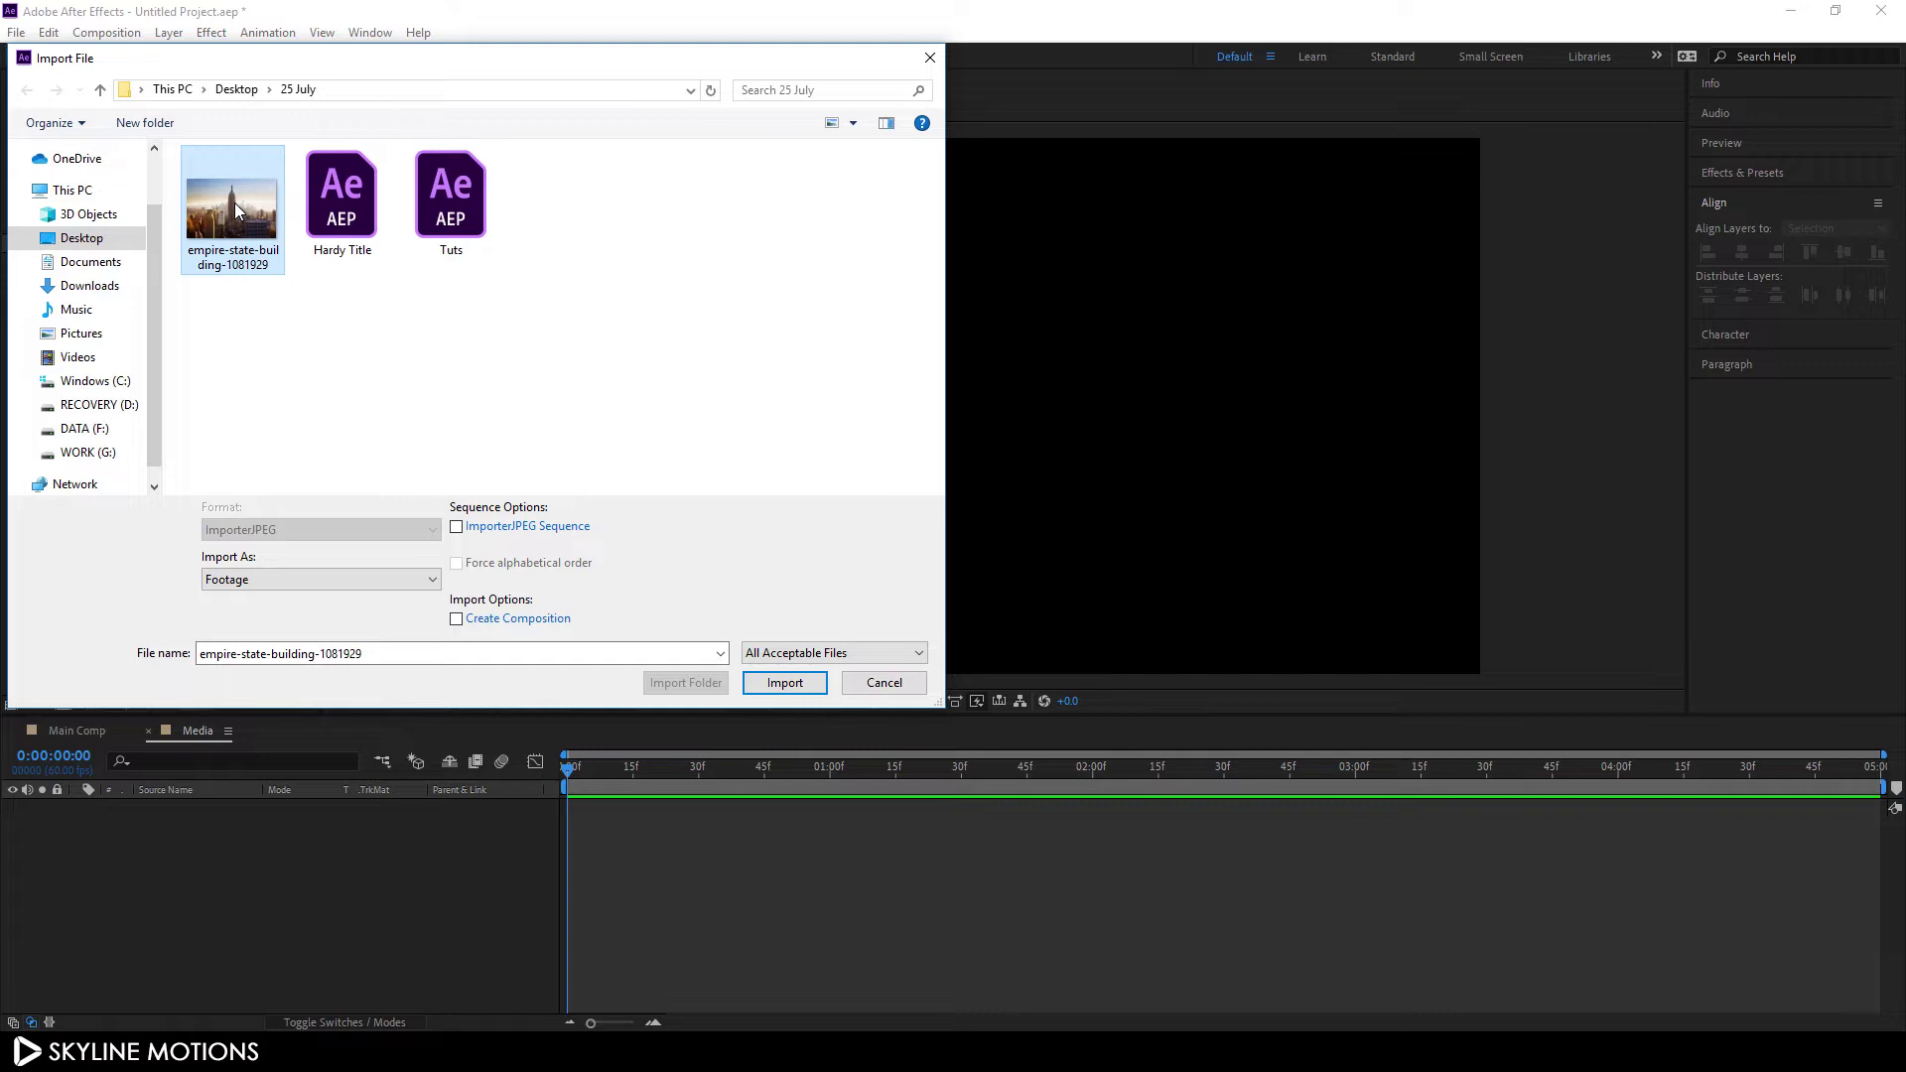
click(782, 682)
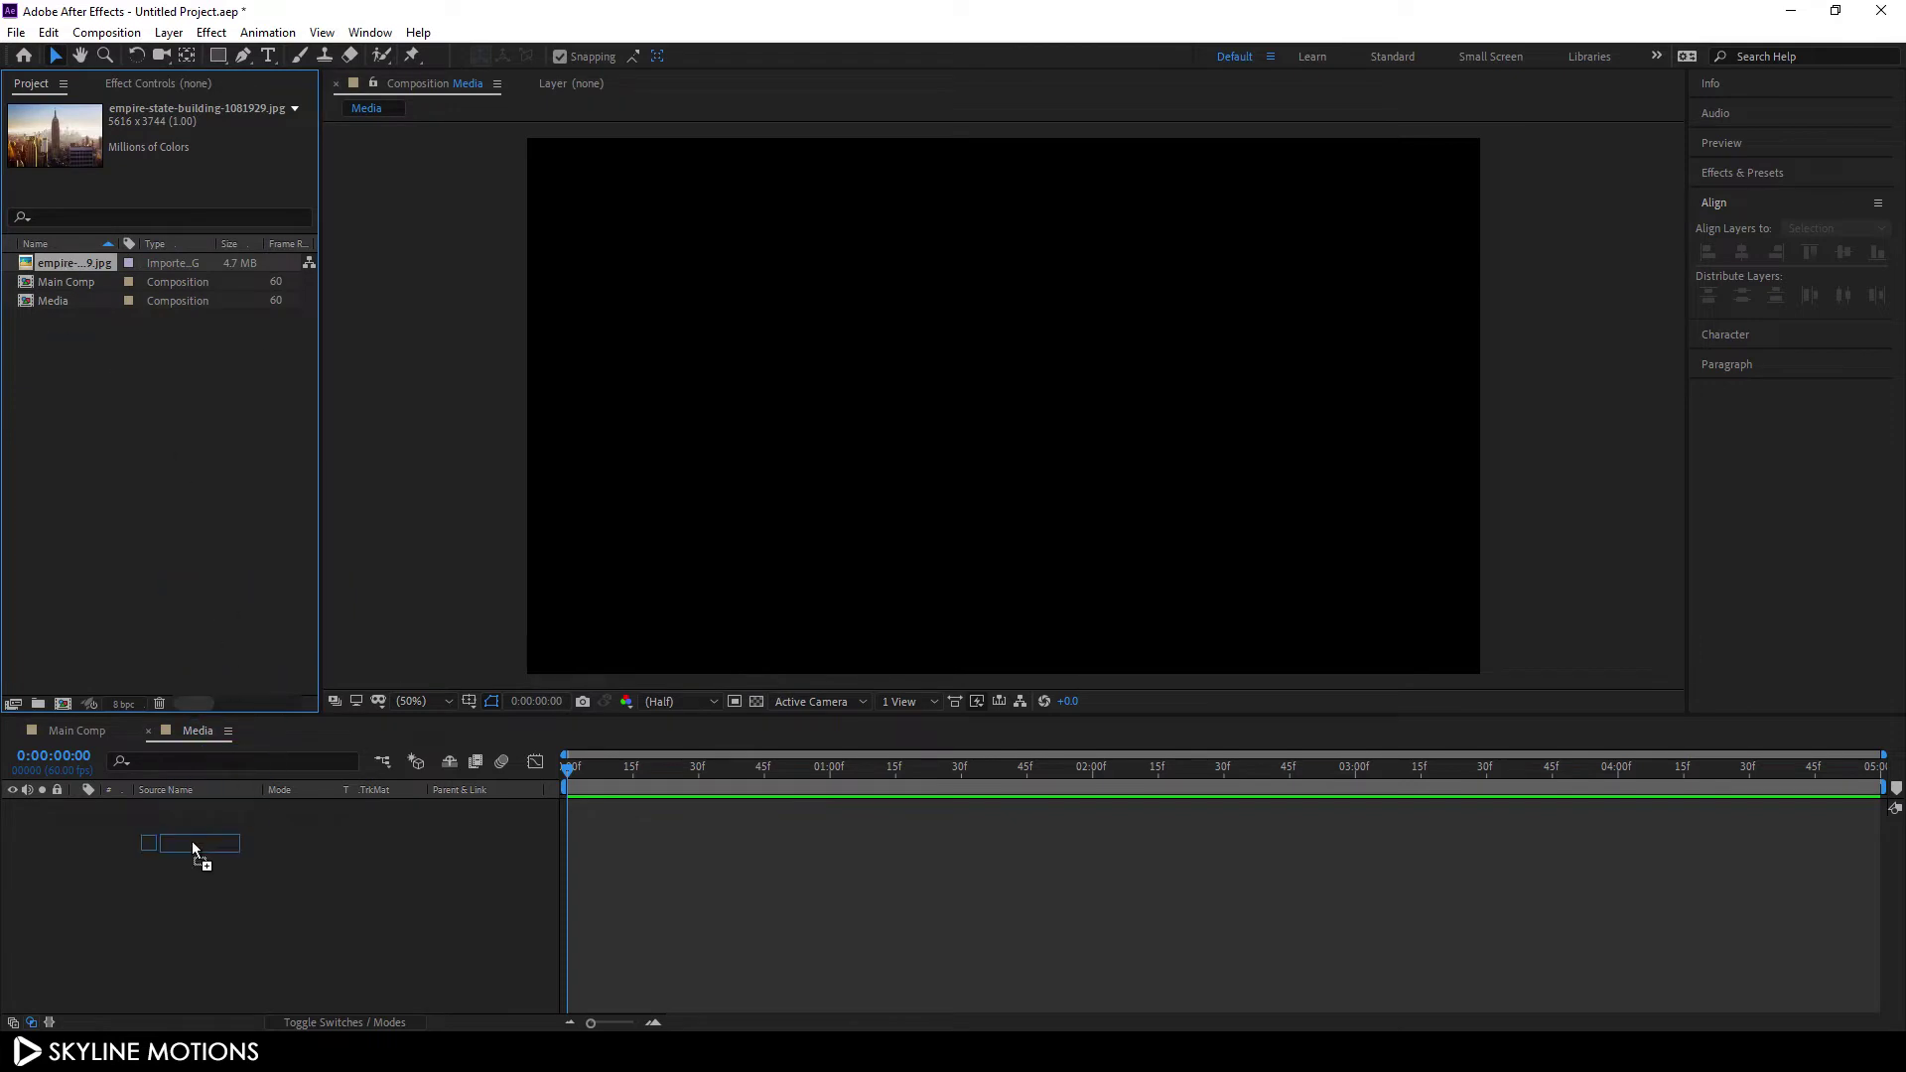
Add the imported skyline image to the Media composition and scale it to 35%
drag(193, 842, 192, 843)
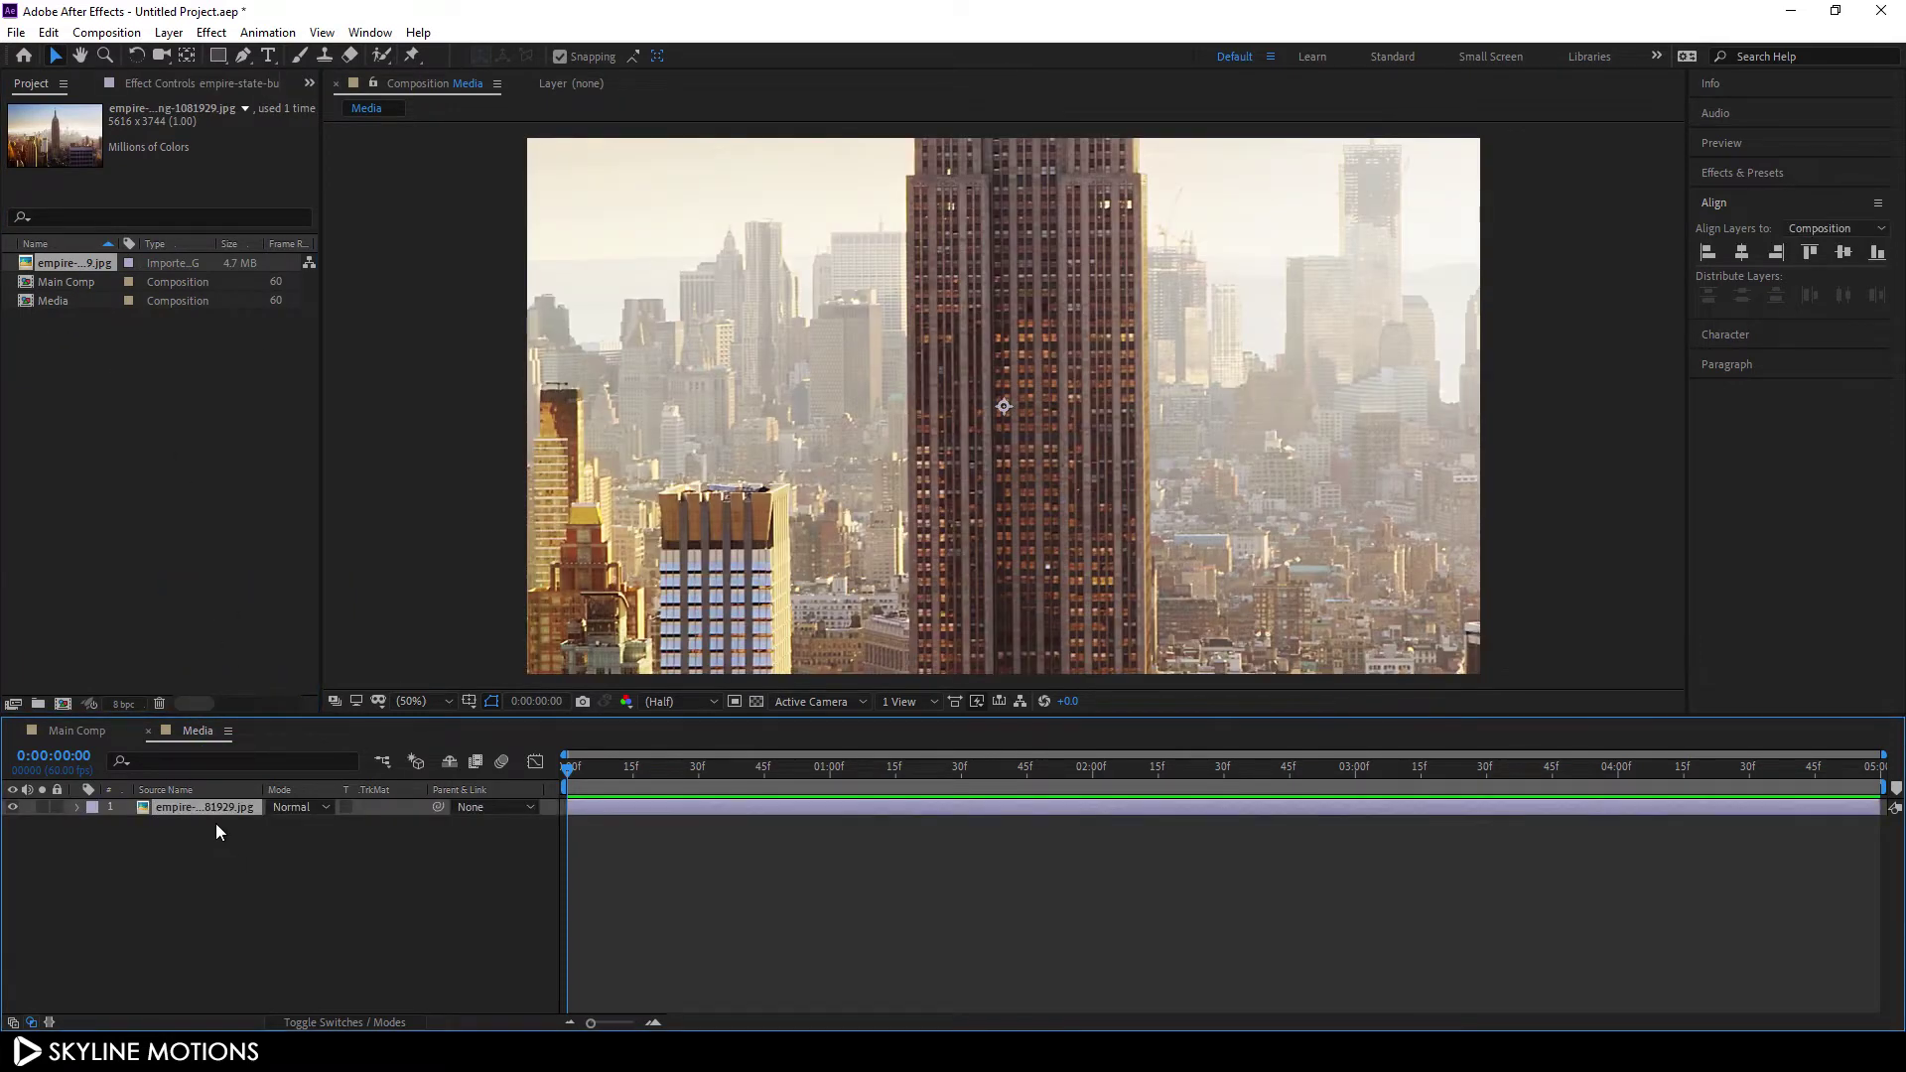
key(s)
drag(334, 824, 277, 834)
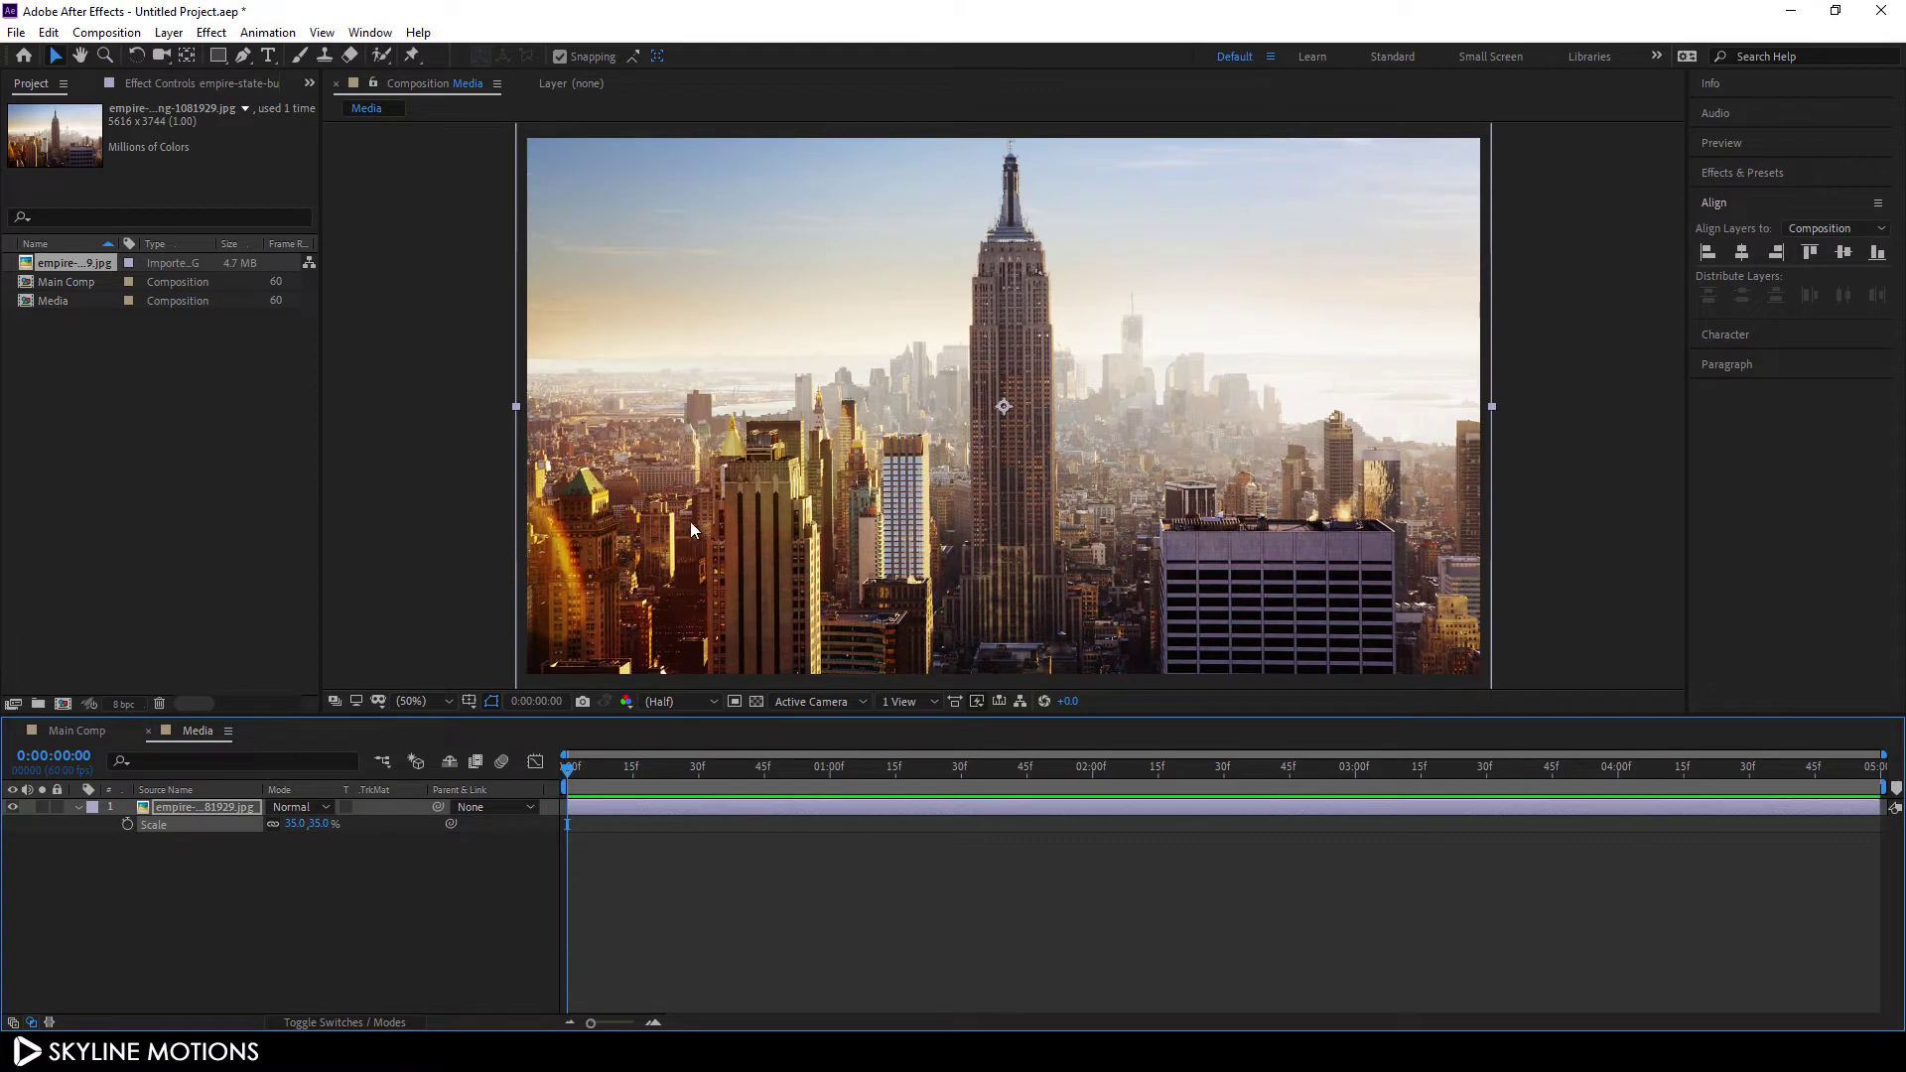
Place the Media composition in Main Comp and apply the Tint effect to that layer
click(79, 732)
drag(60, 301, 191, 833)
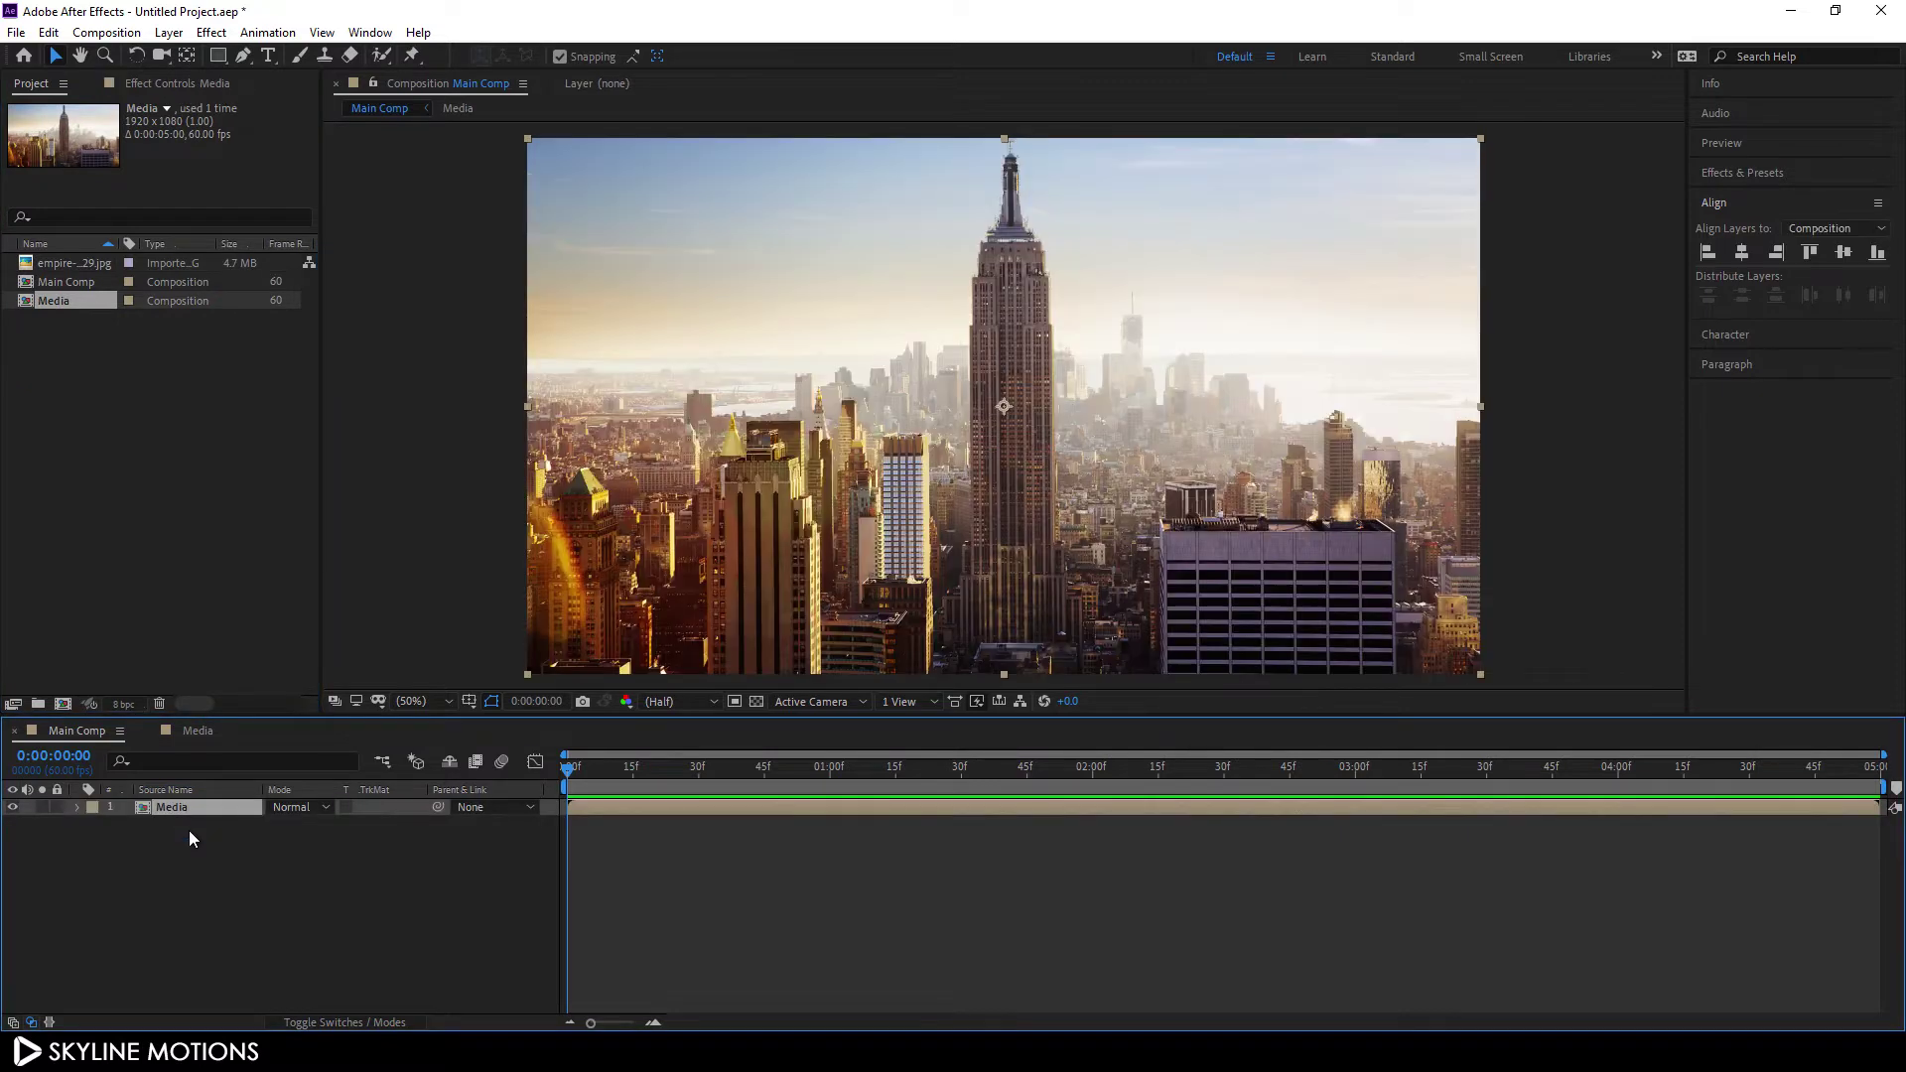
click(1787, 175)
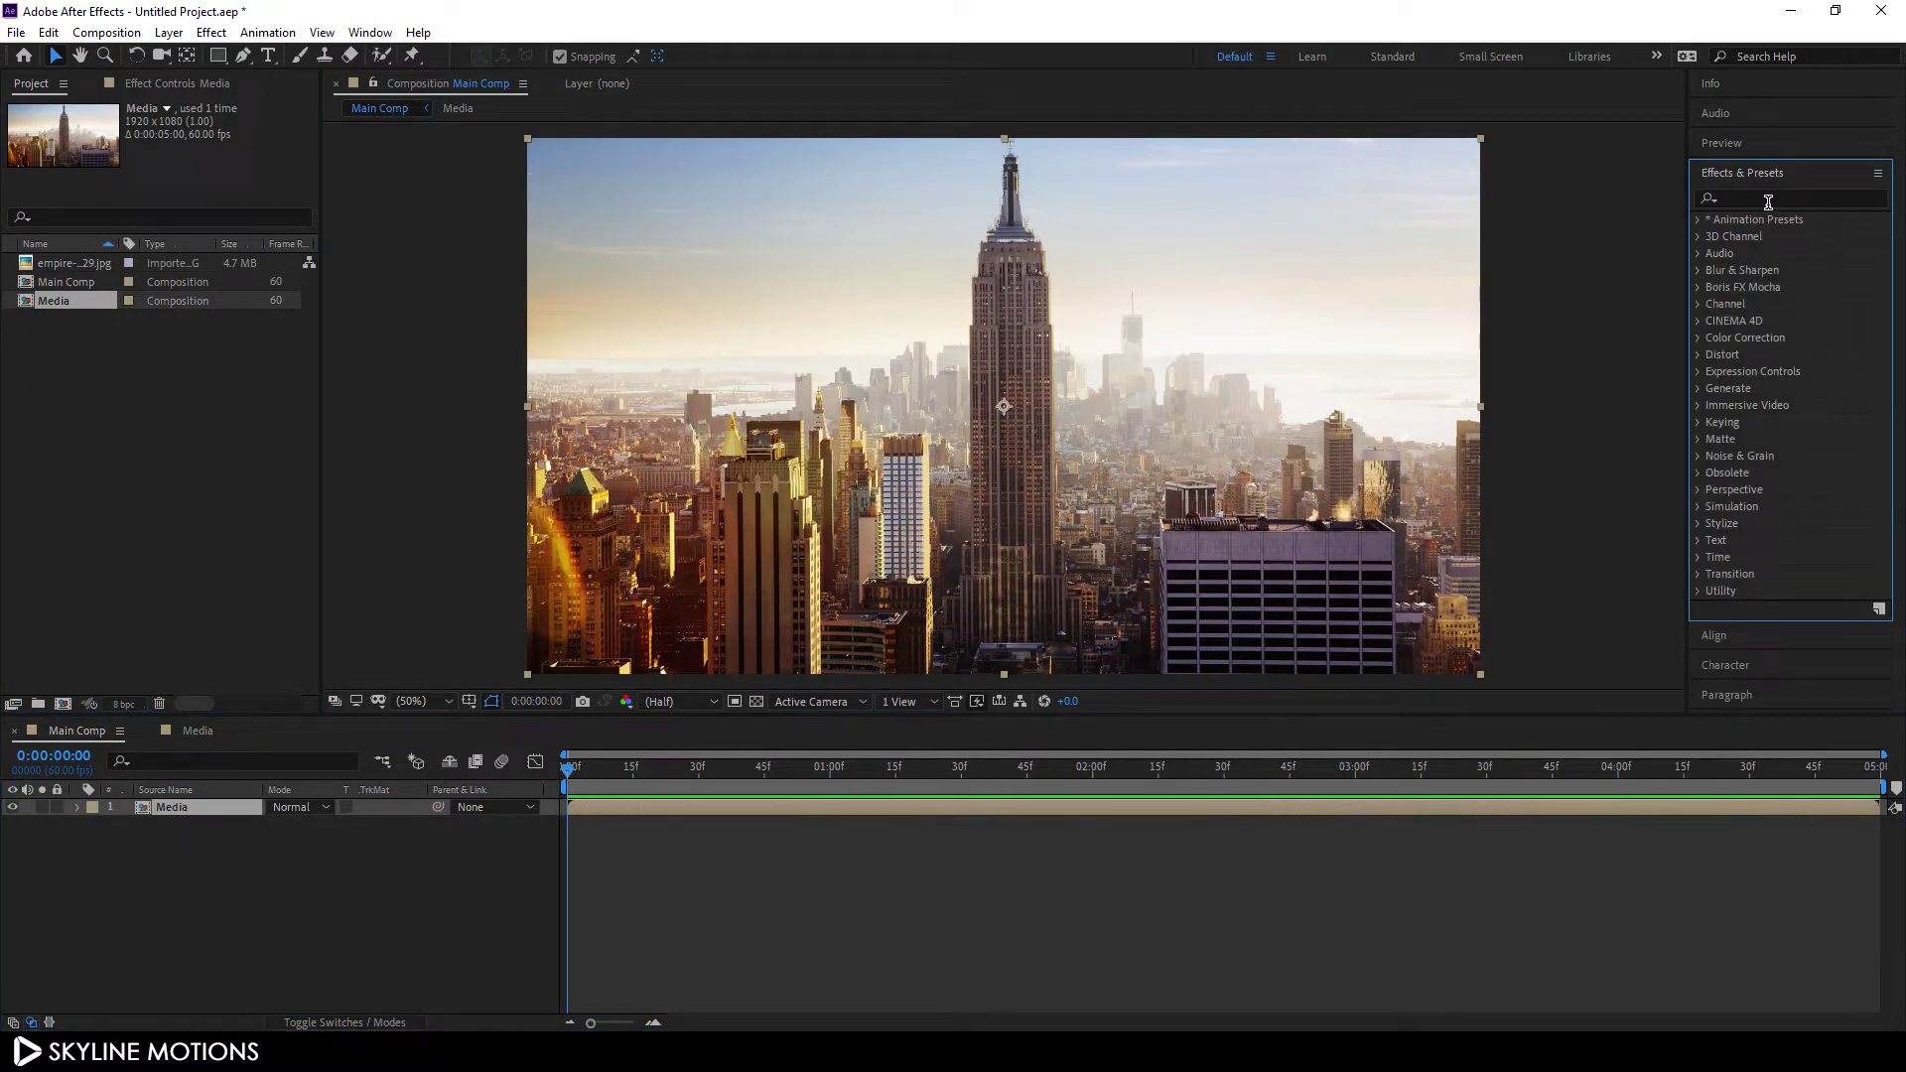
click(1768, 202)
text(tint)
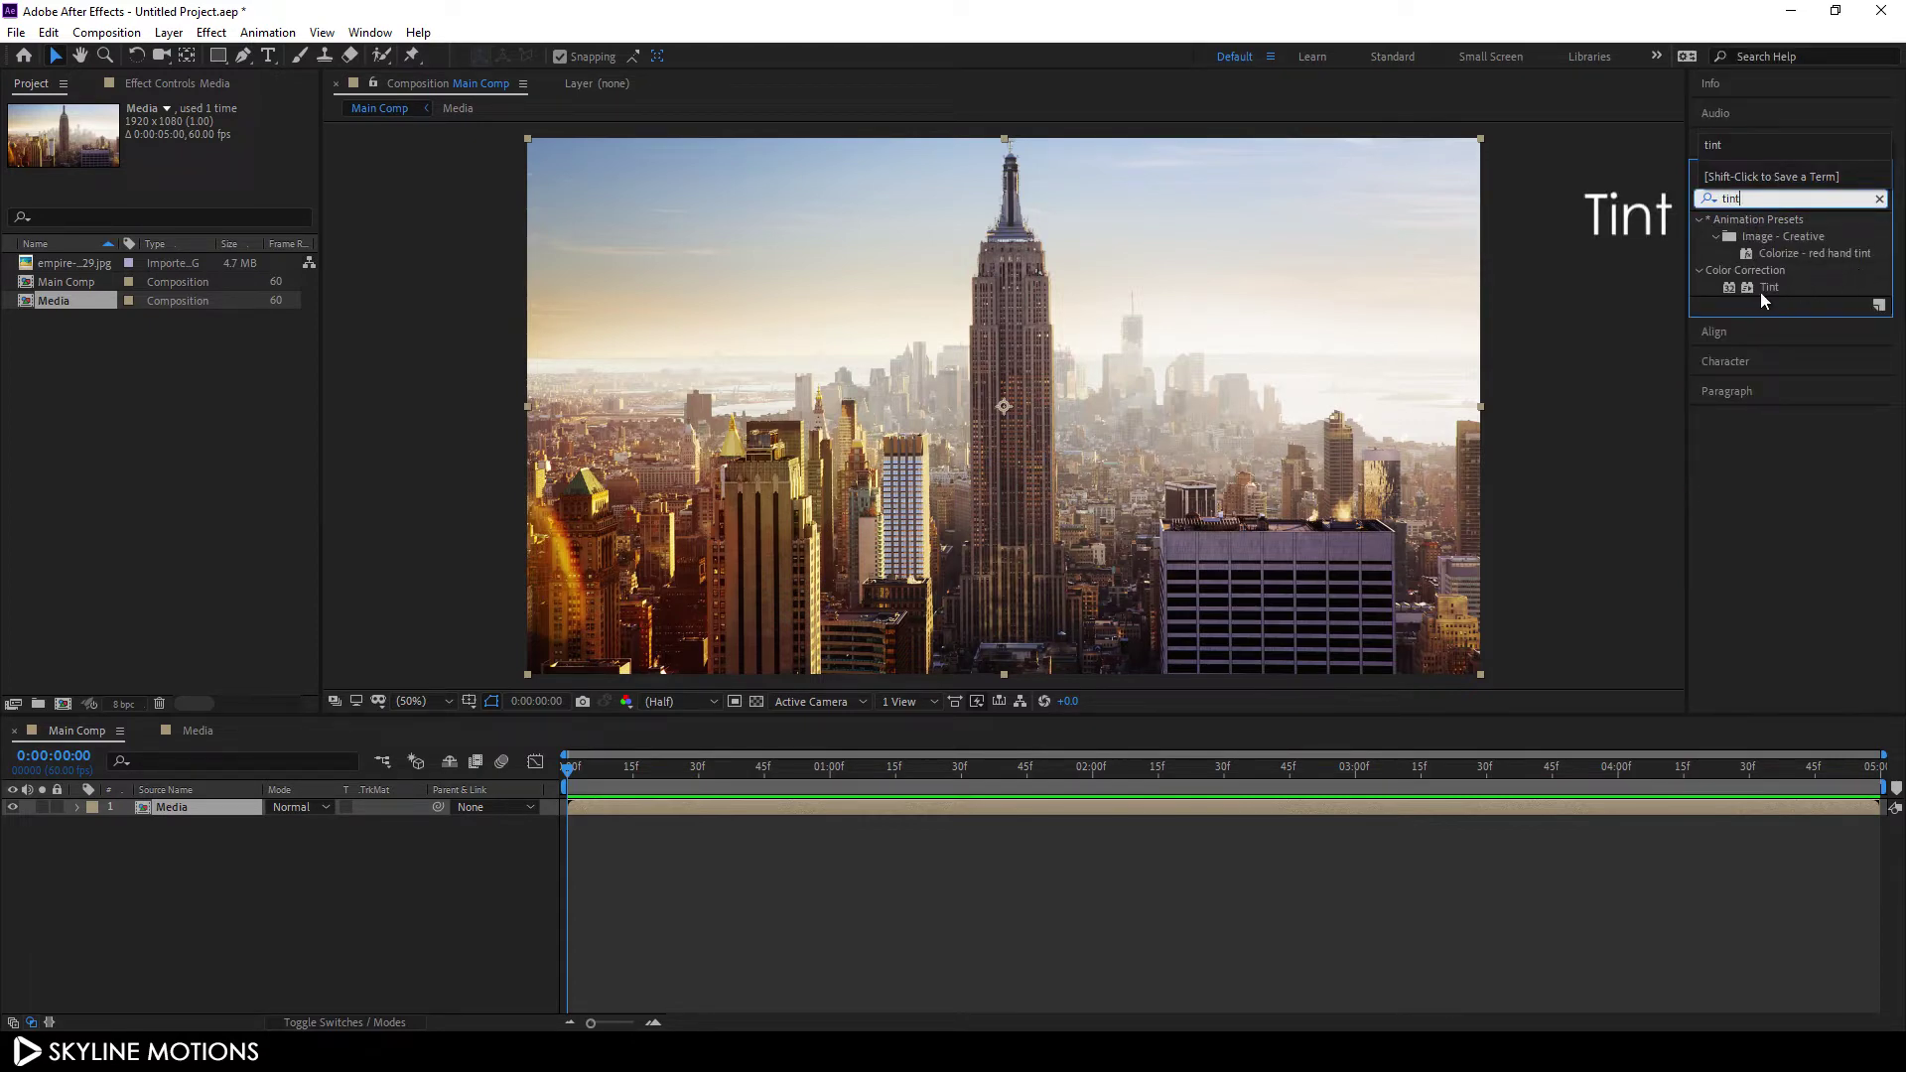
drag(1767, 289, 177, 807)
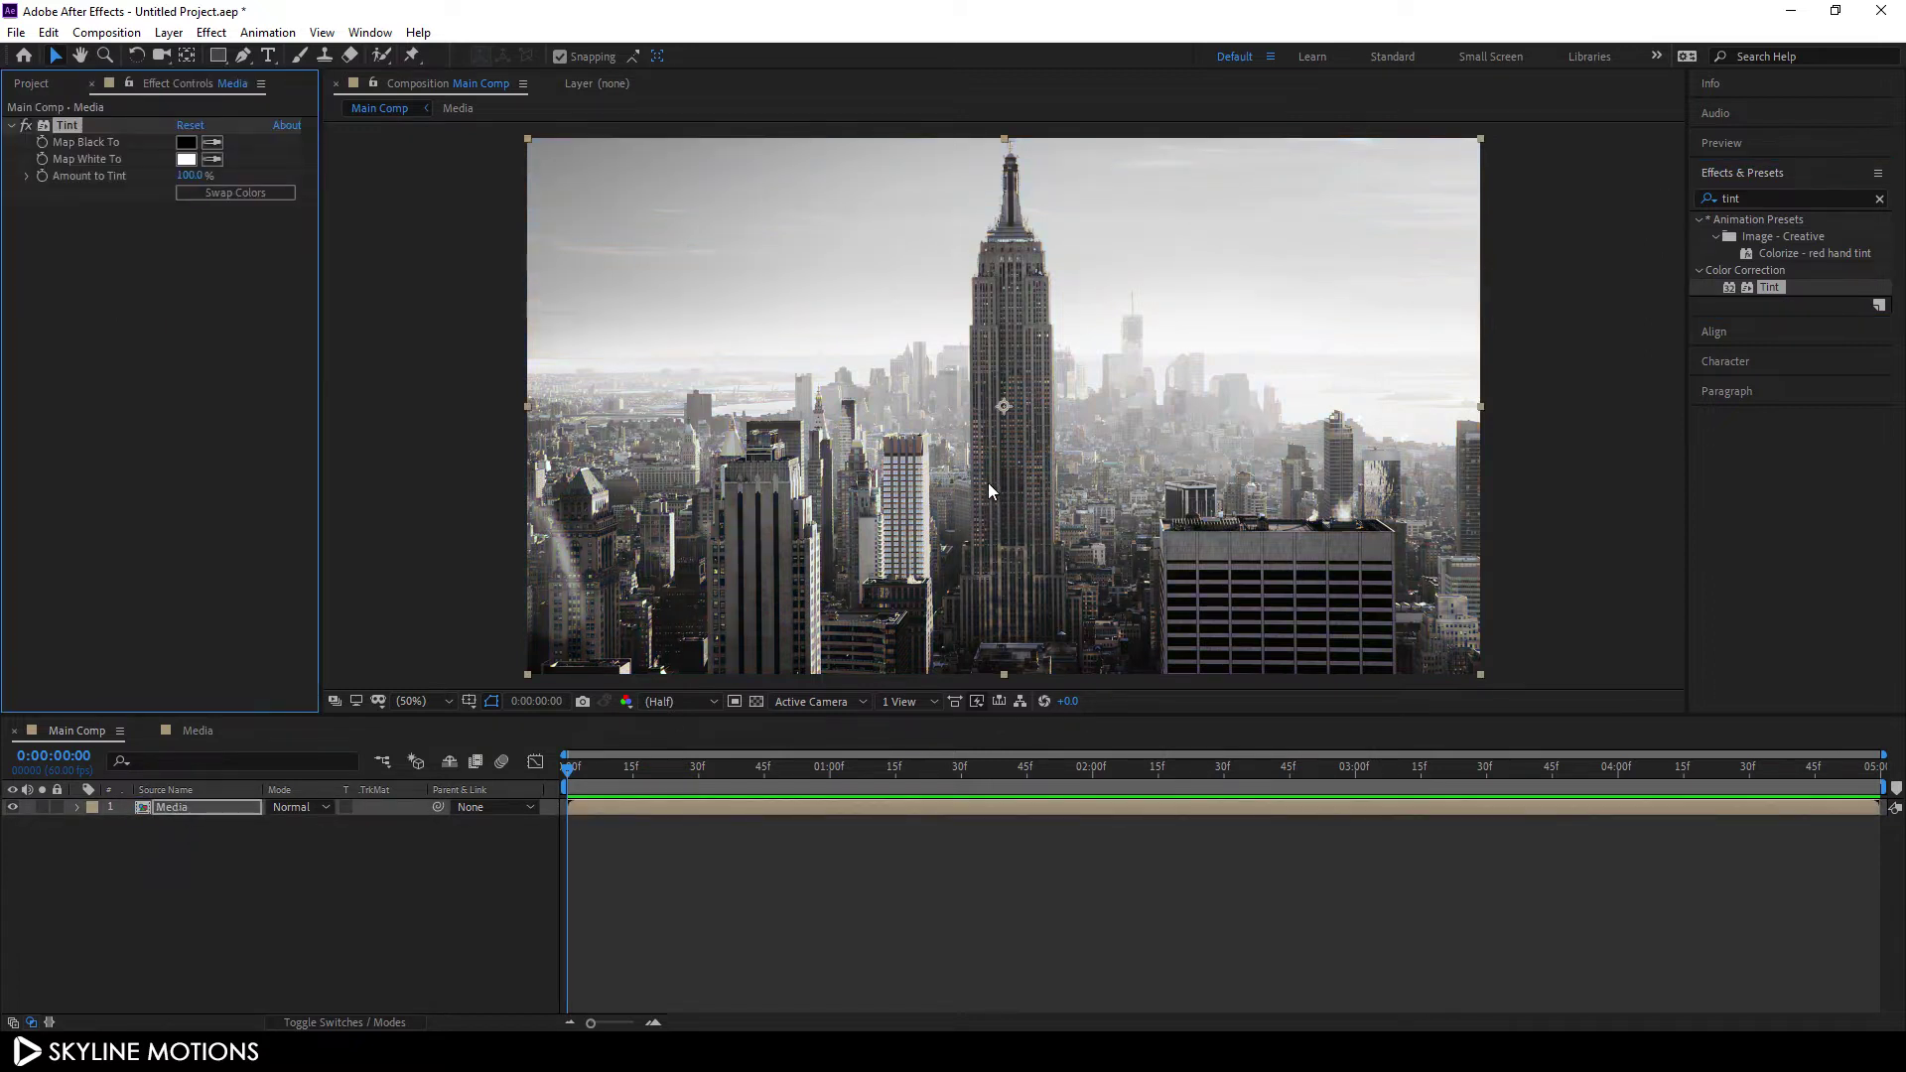
click(347, 876)
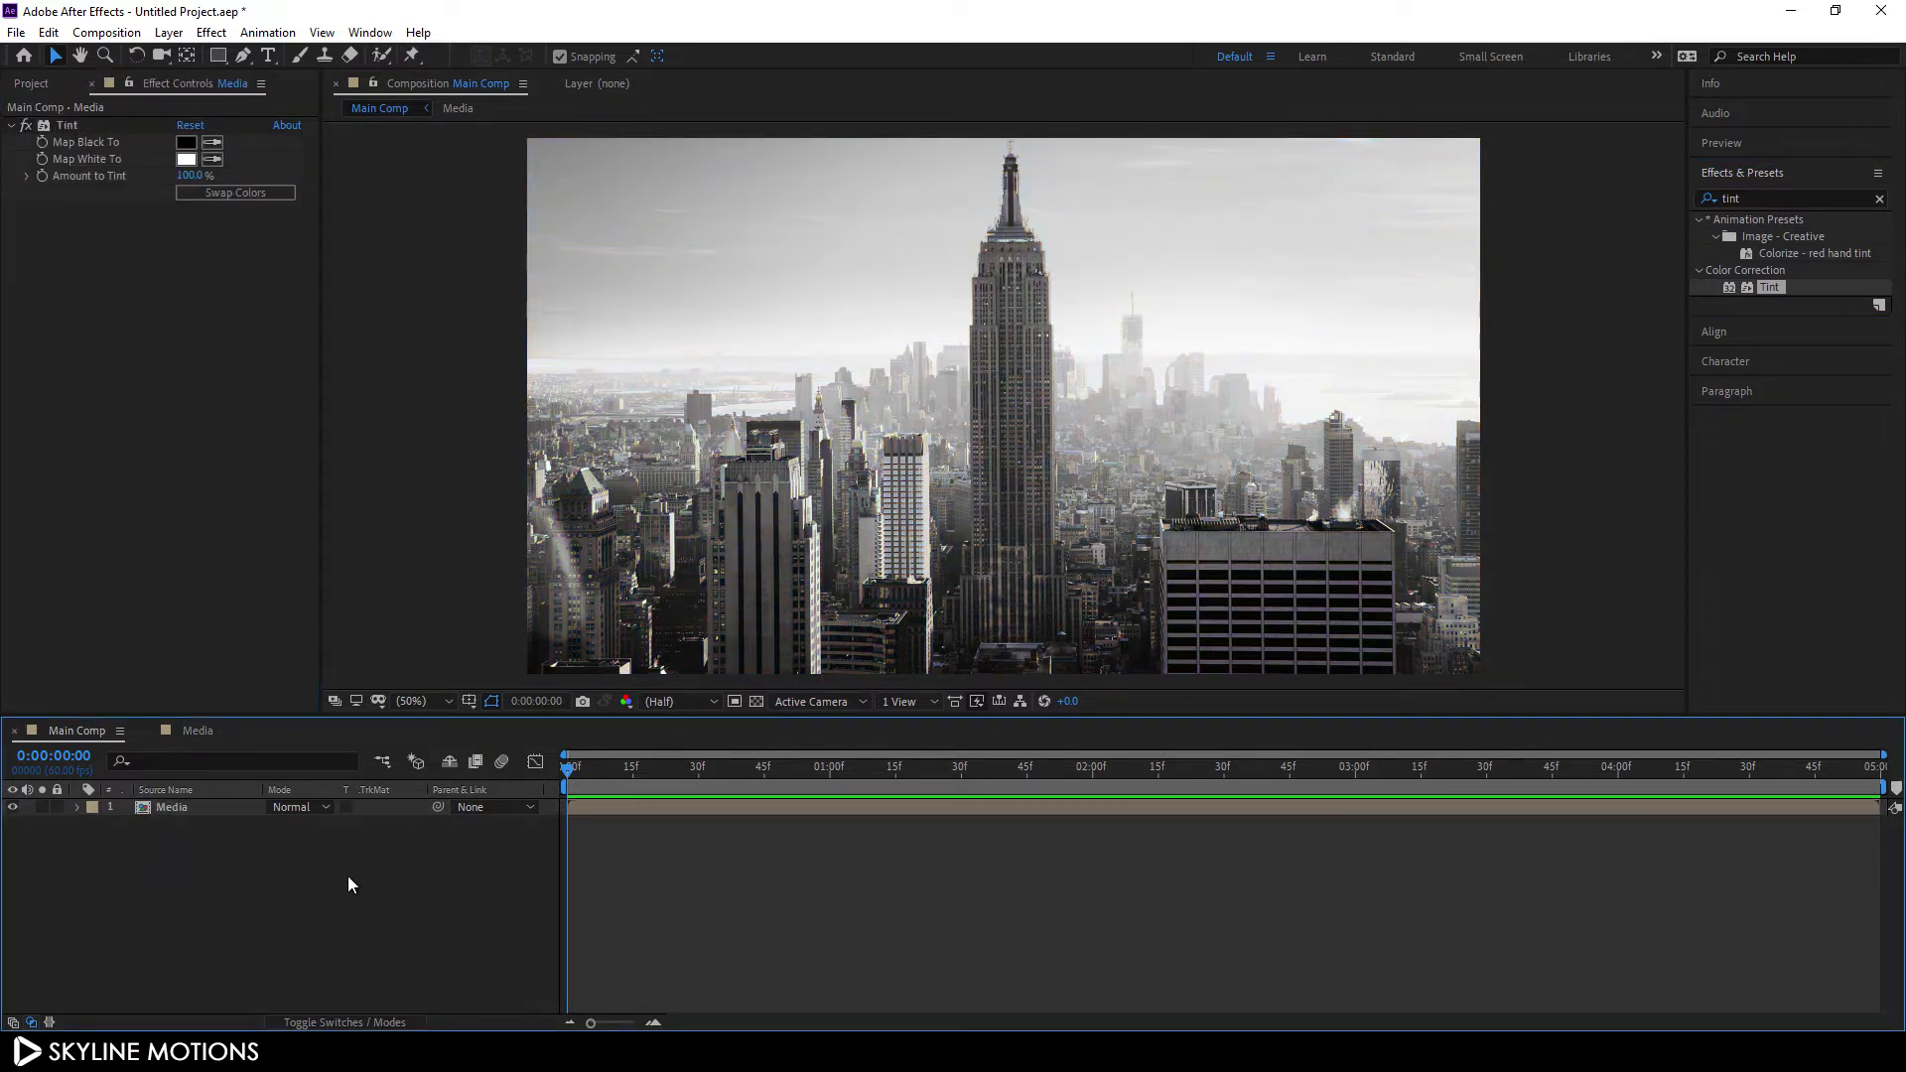
Create a black 1920 x 1080 solid layer named Color in Main Comp
click(168, 33)
mouse_move(195, 58)
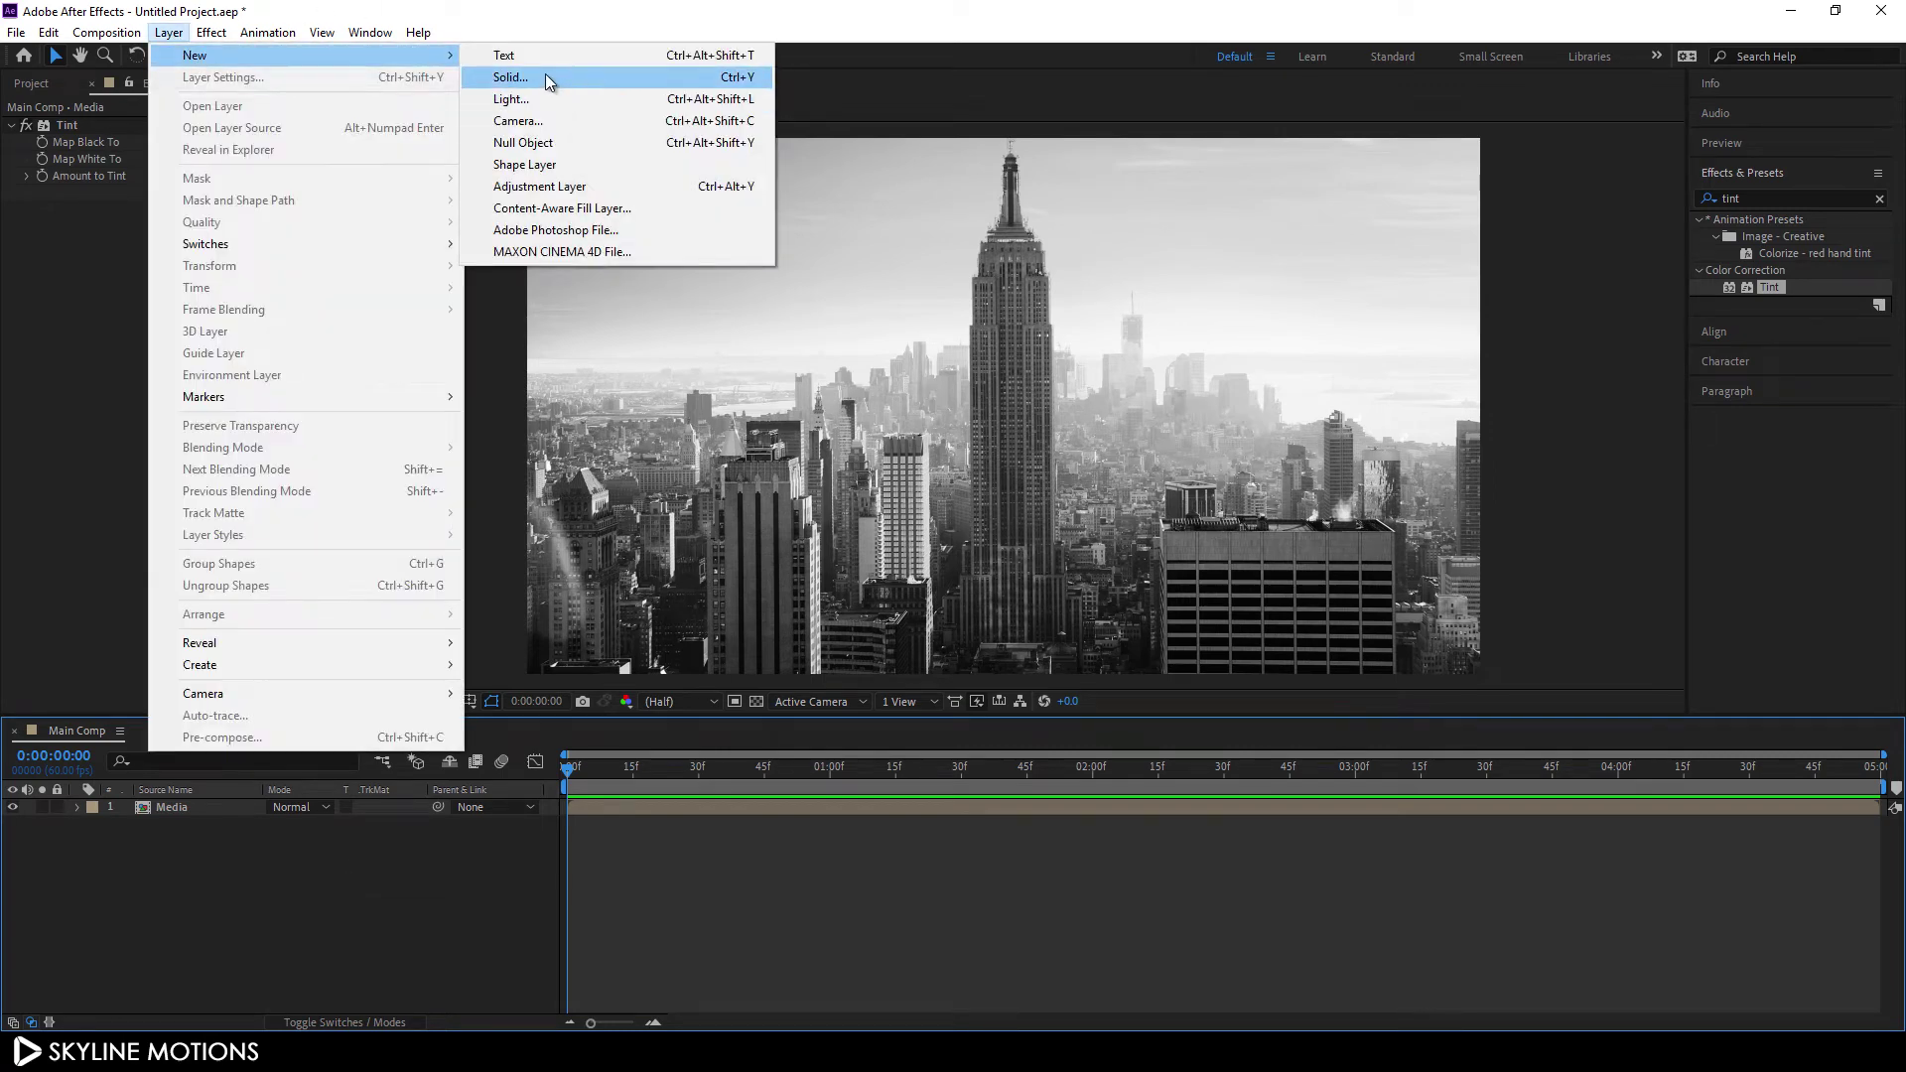
click(545, 76)
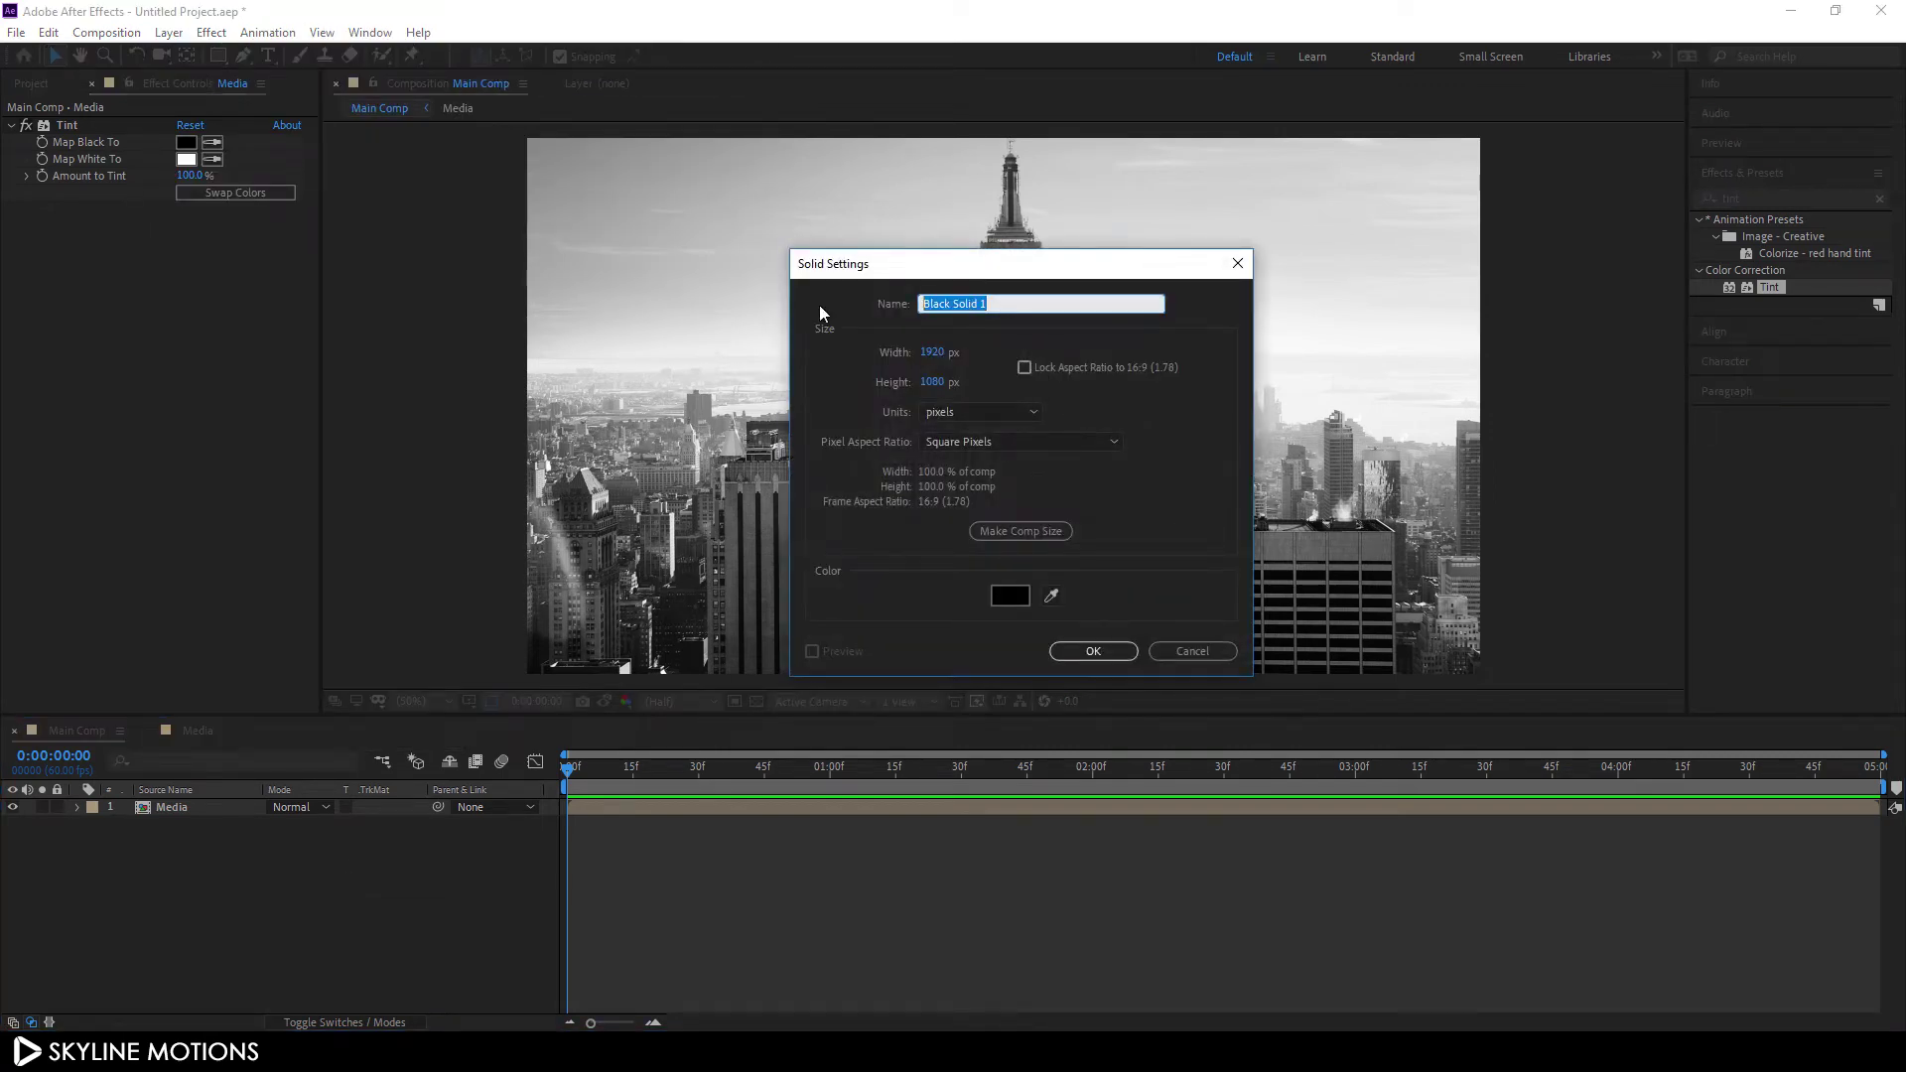
text(Color)
click(1091, 651)
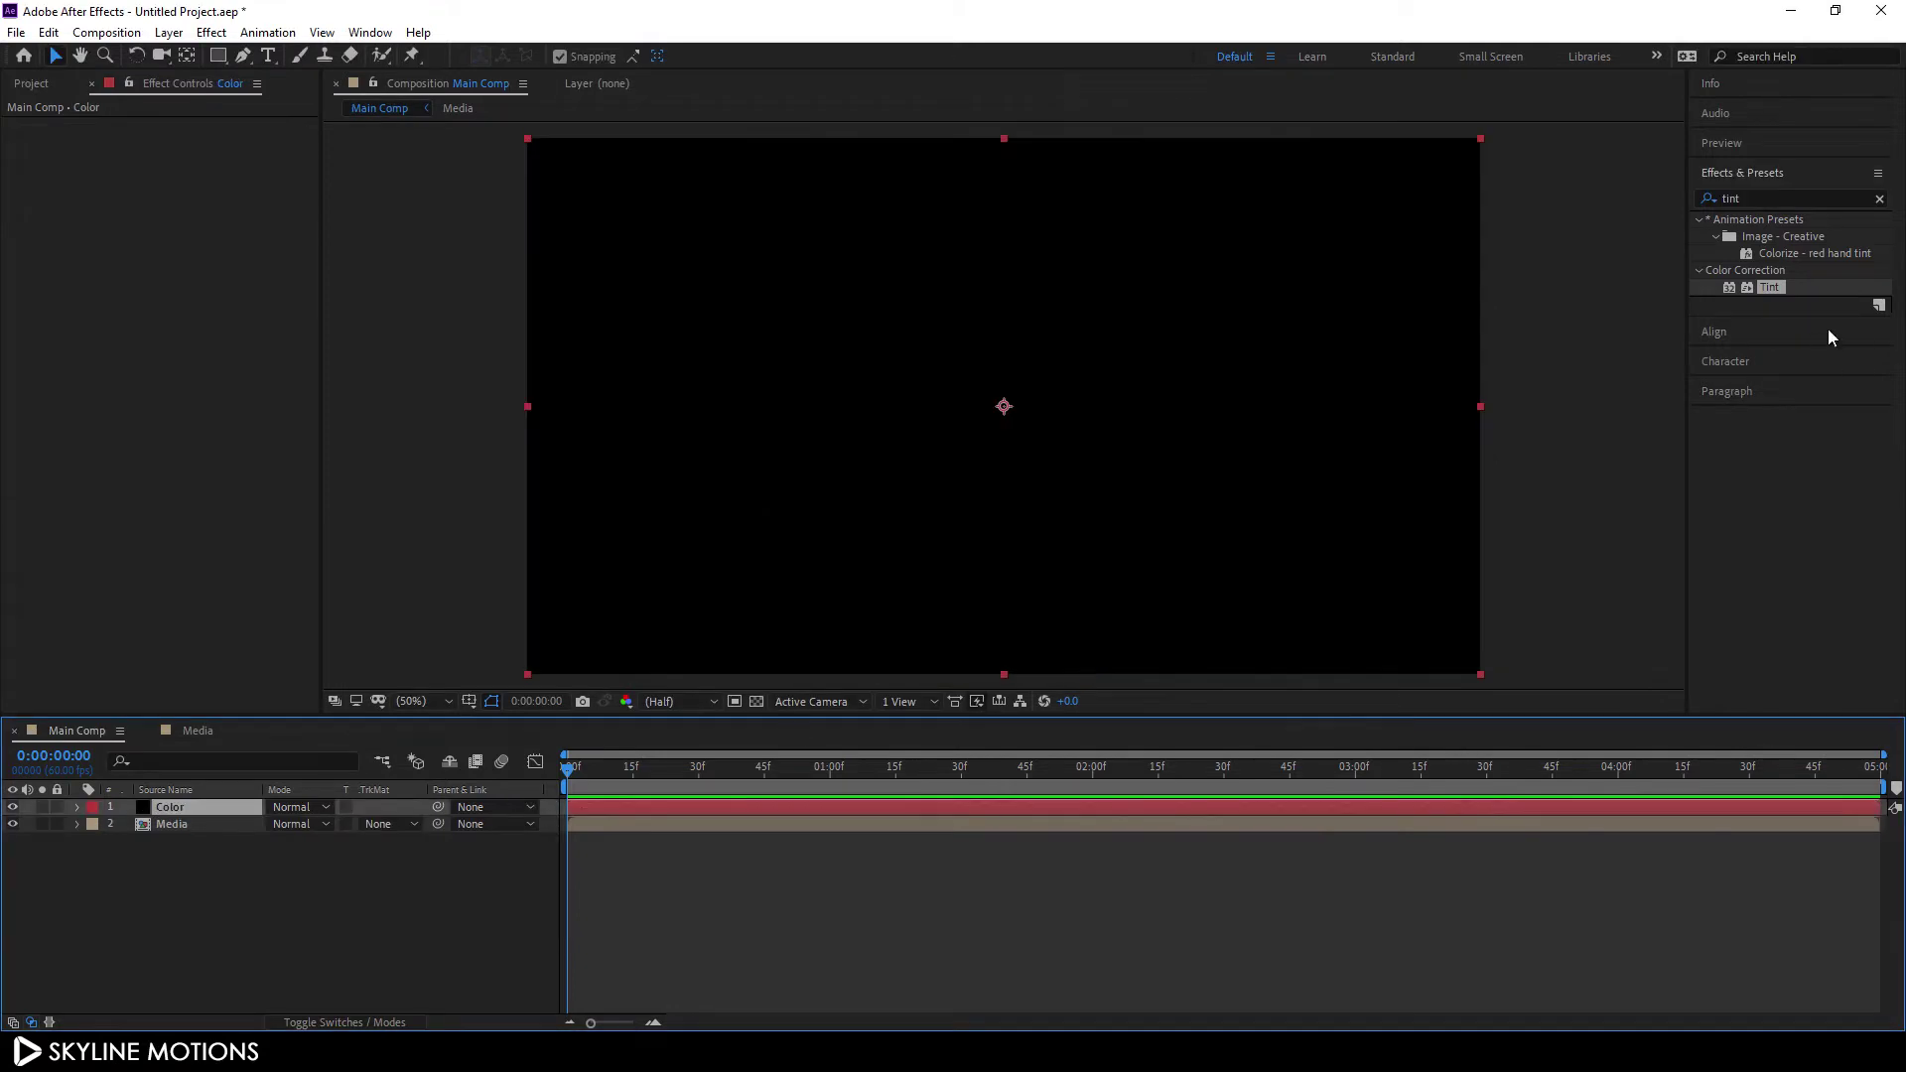
Apply the Fill effect to the Color solid and set its fill colour to cyan 00DEFF
click(1879, 199)
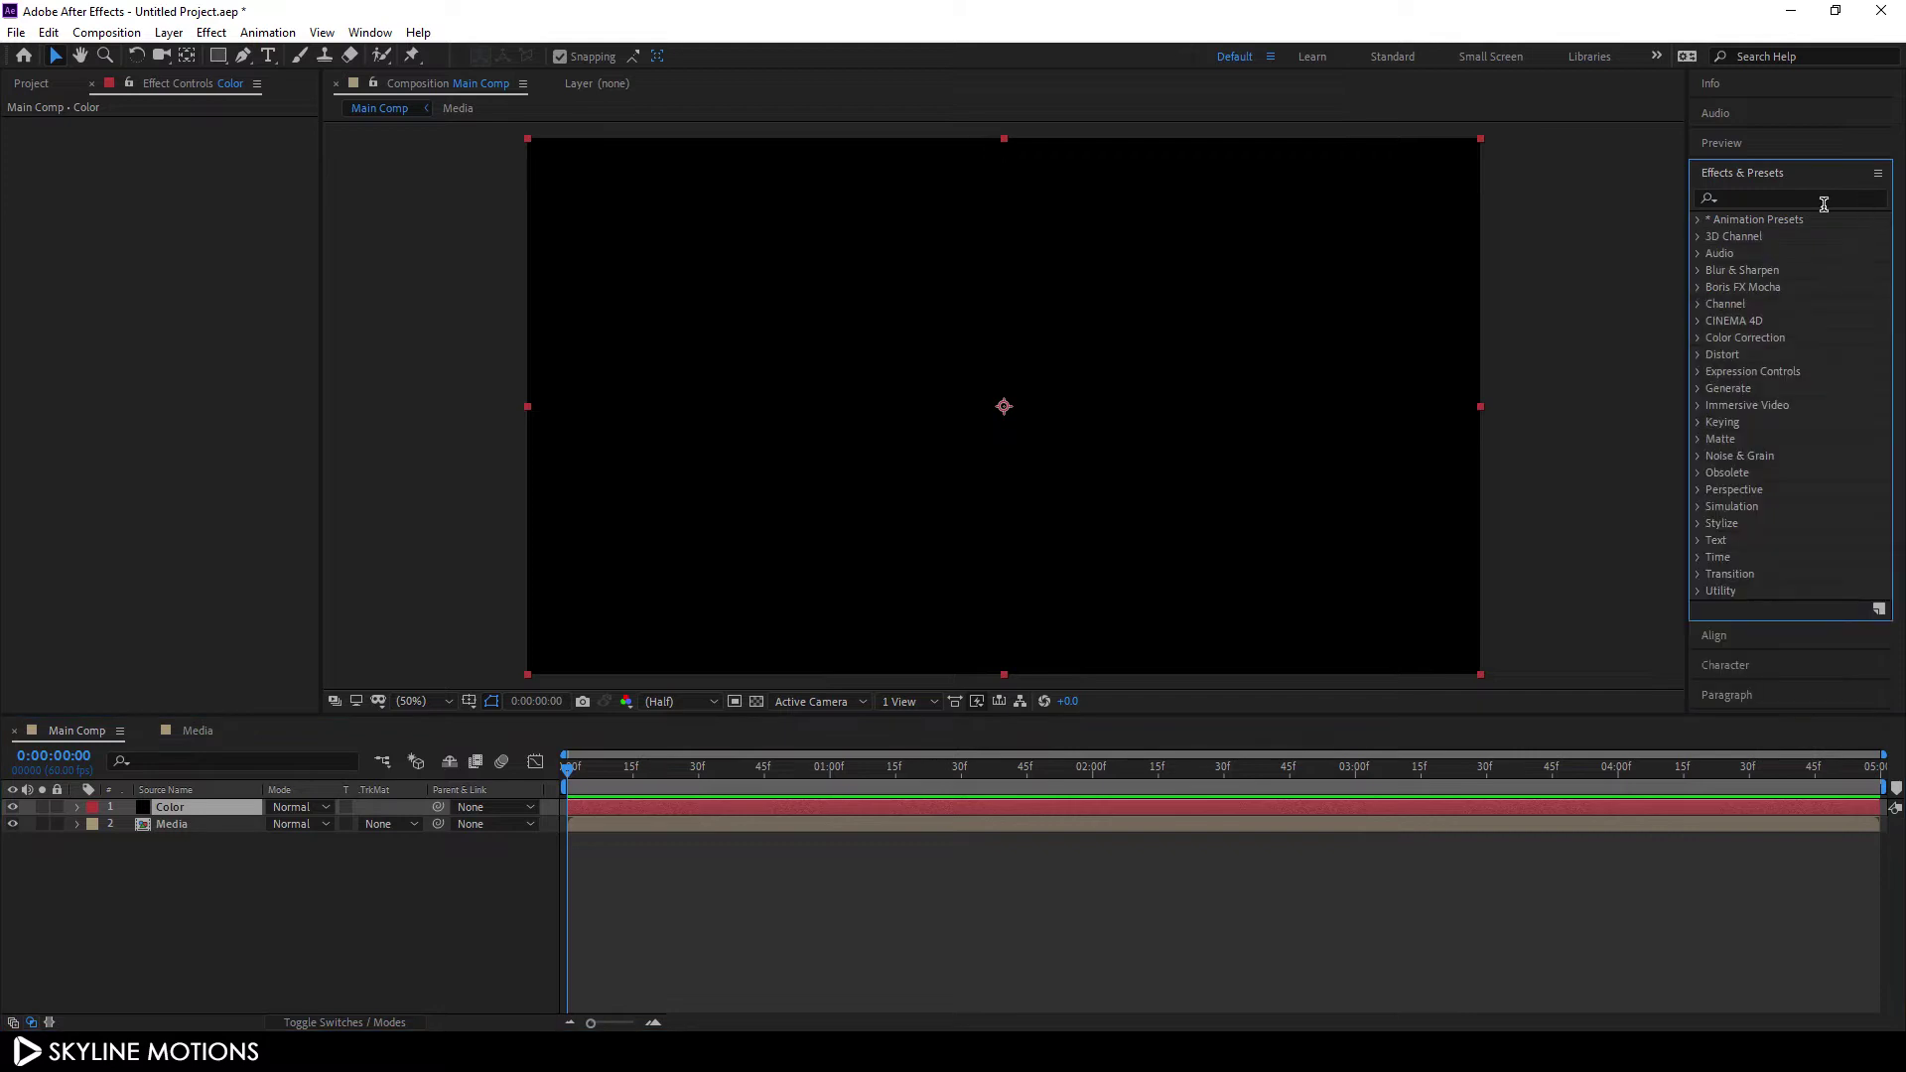
click(1827, 200)
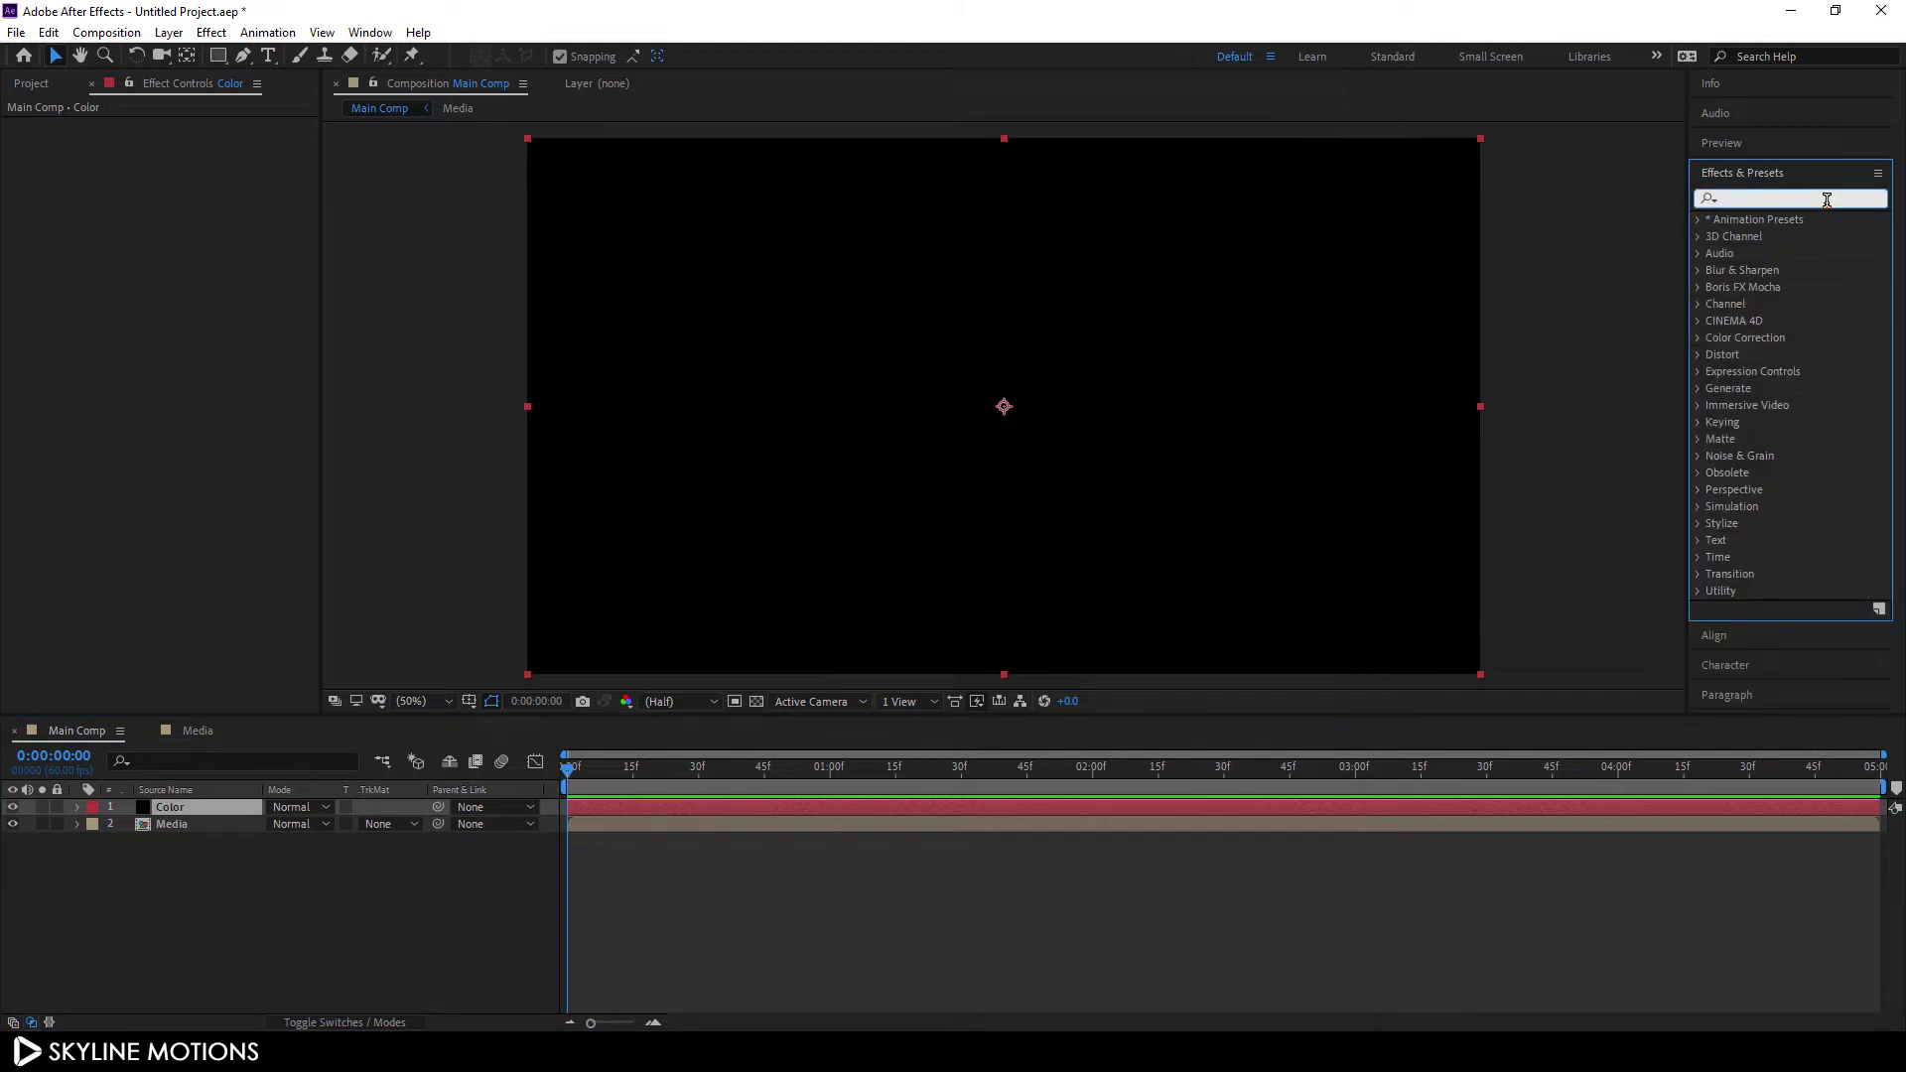
text(fill)
click(1771, 320)
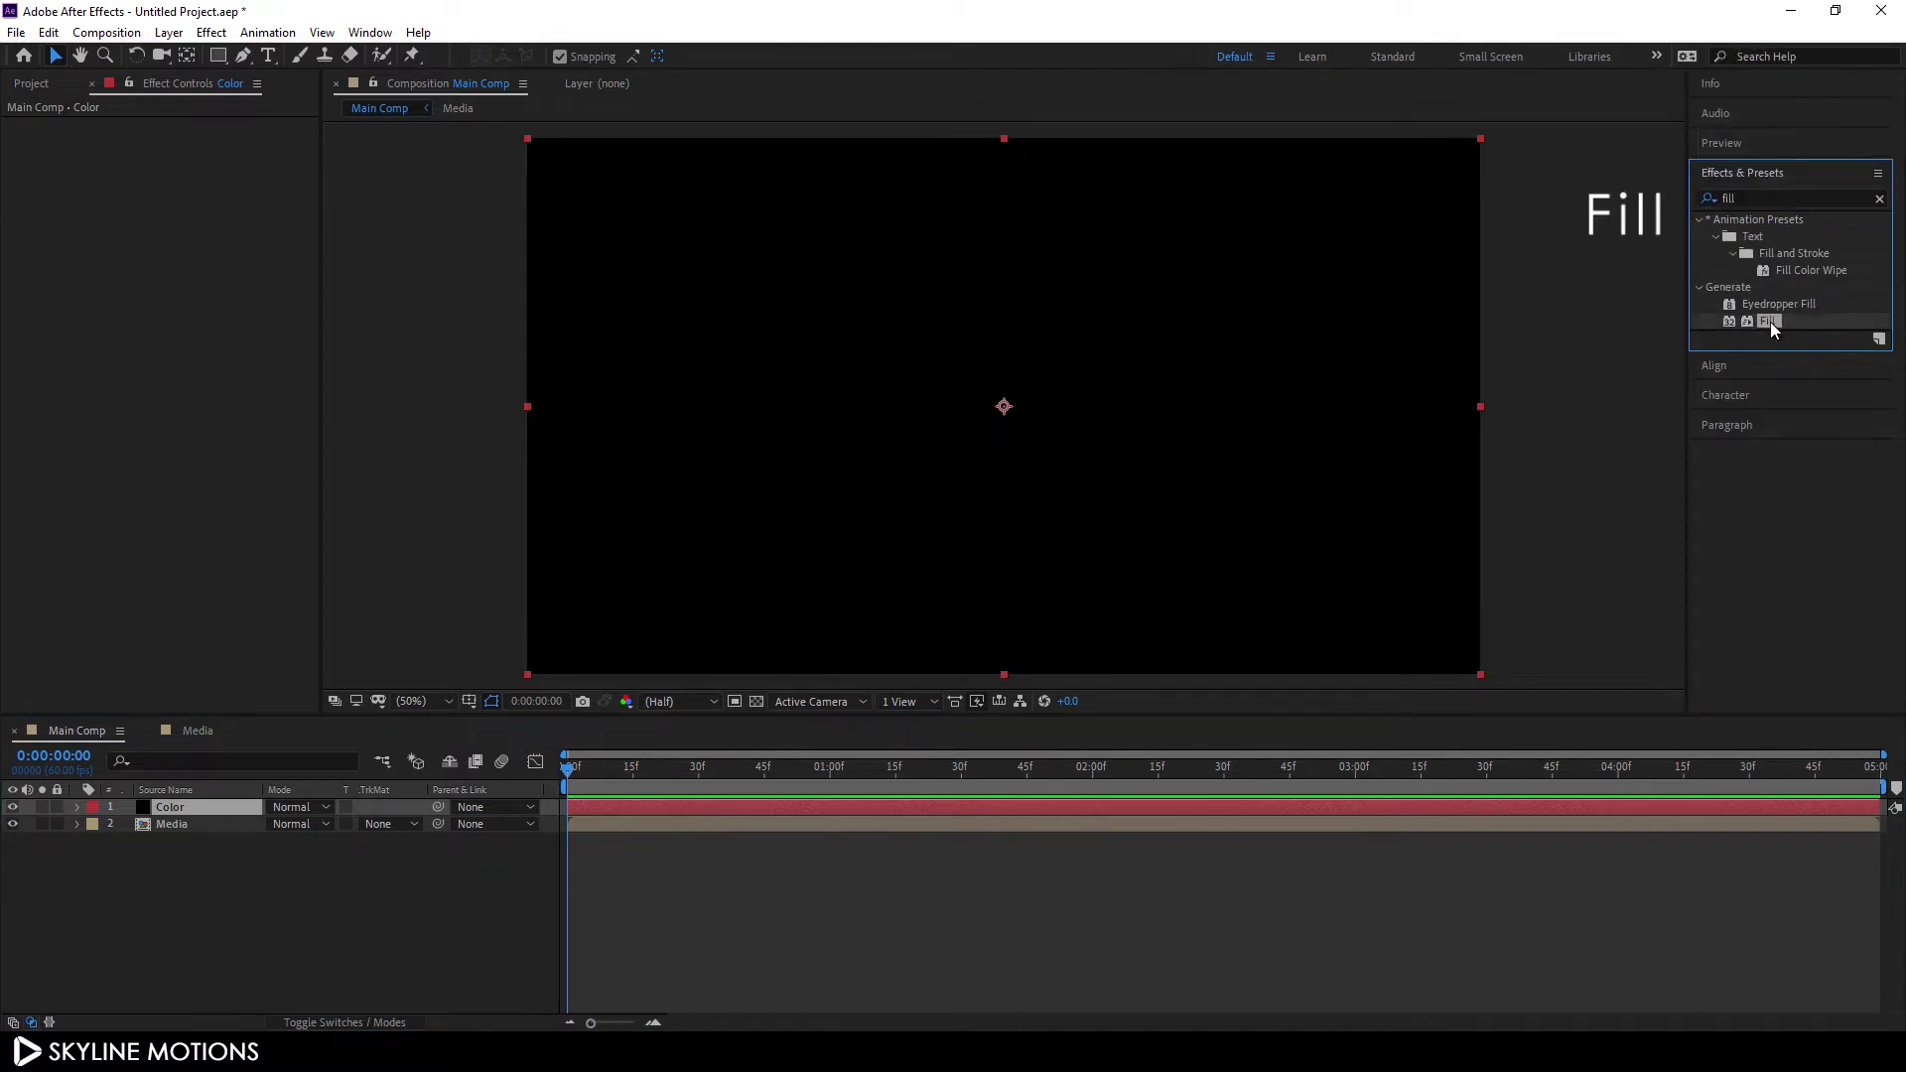
drag(1770, 322, 179, 804)
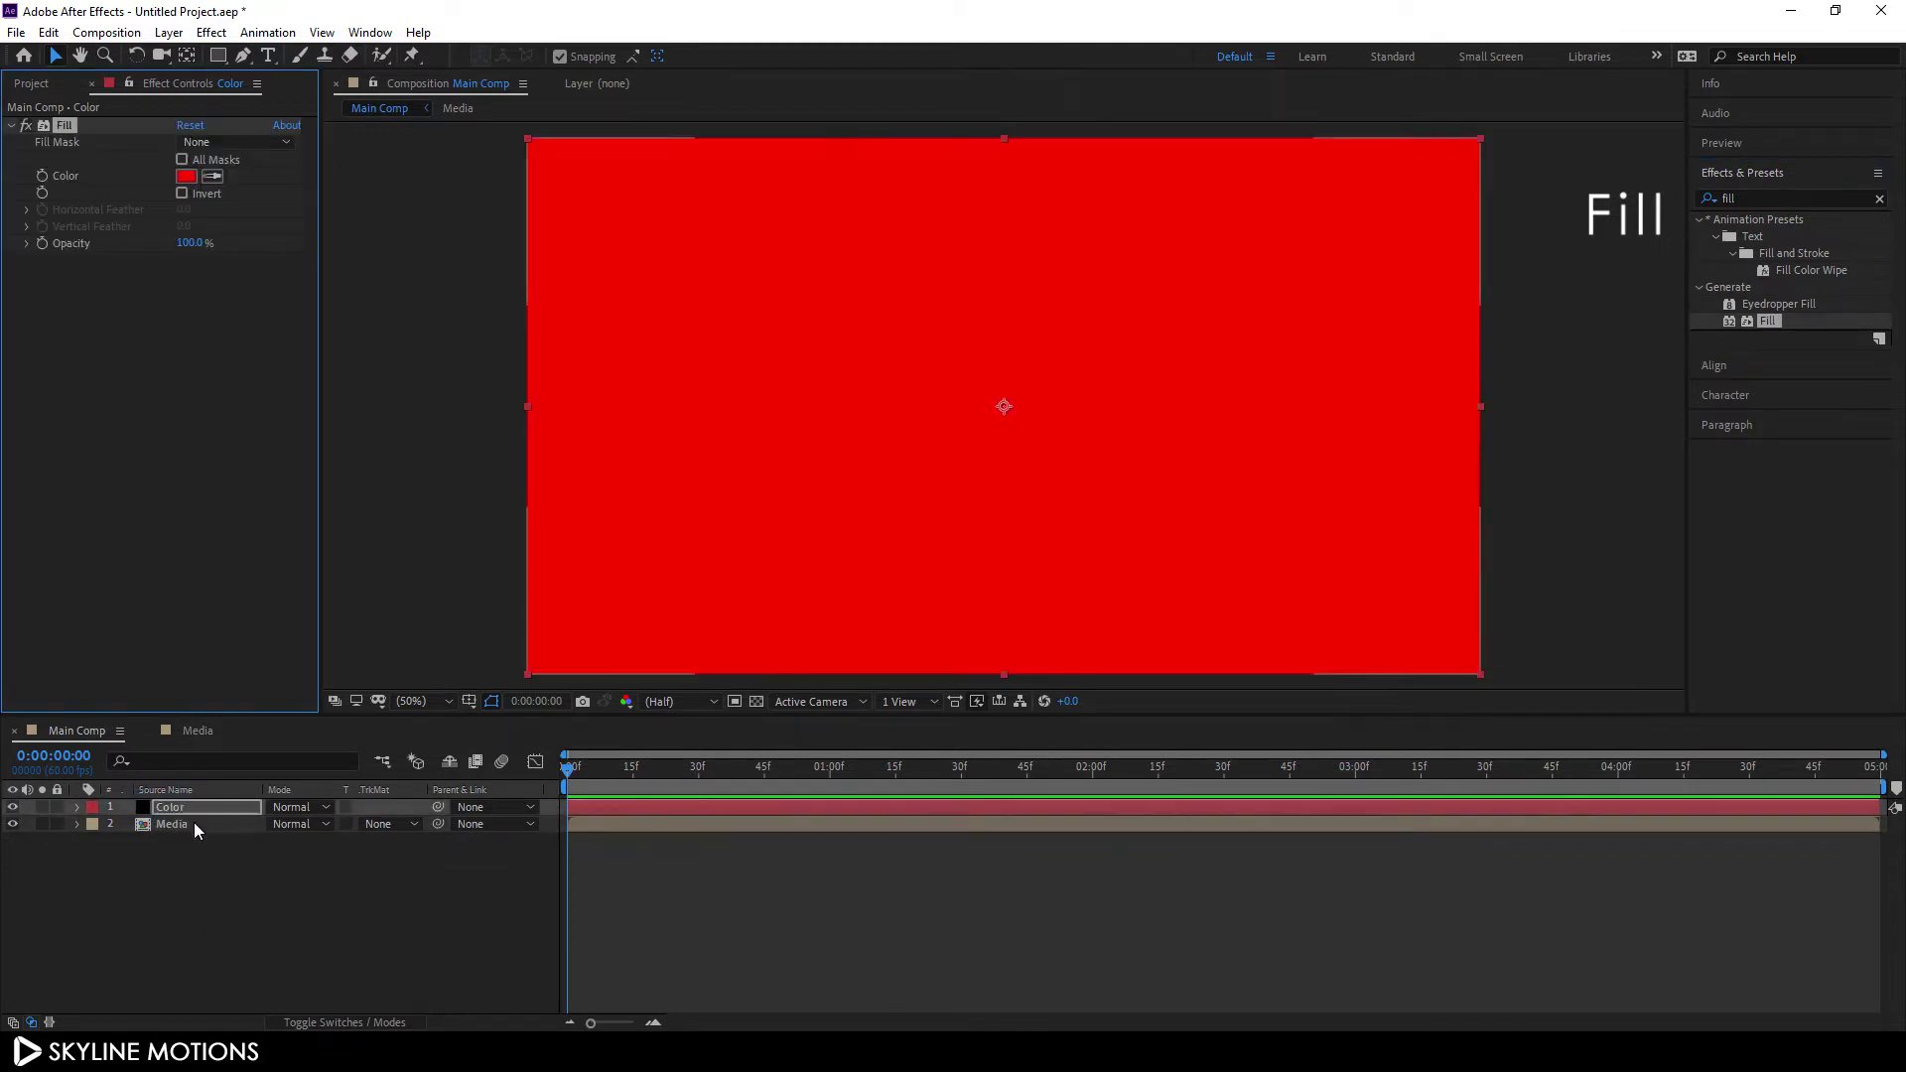
click(186, 177)
drag(373, 453, 383, 448)
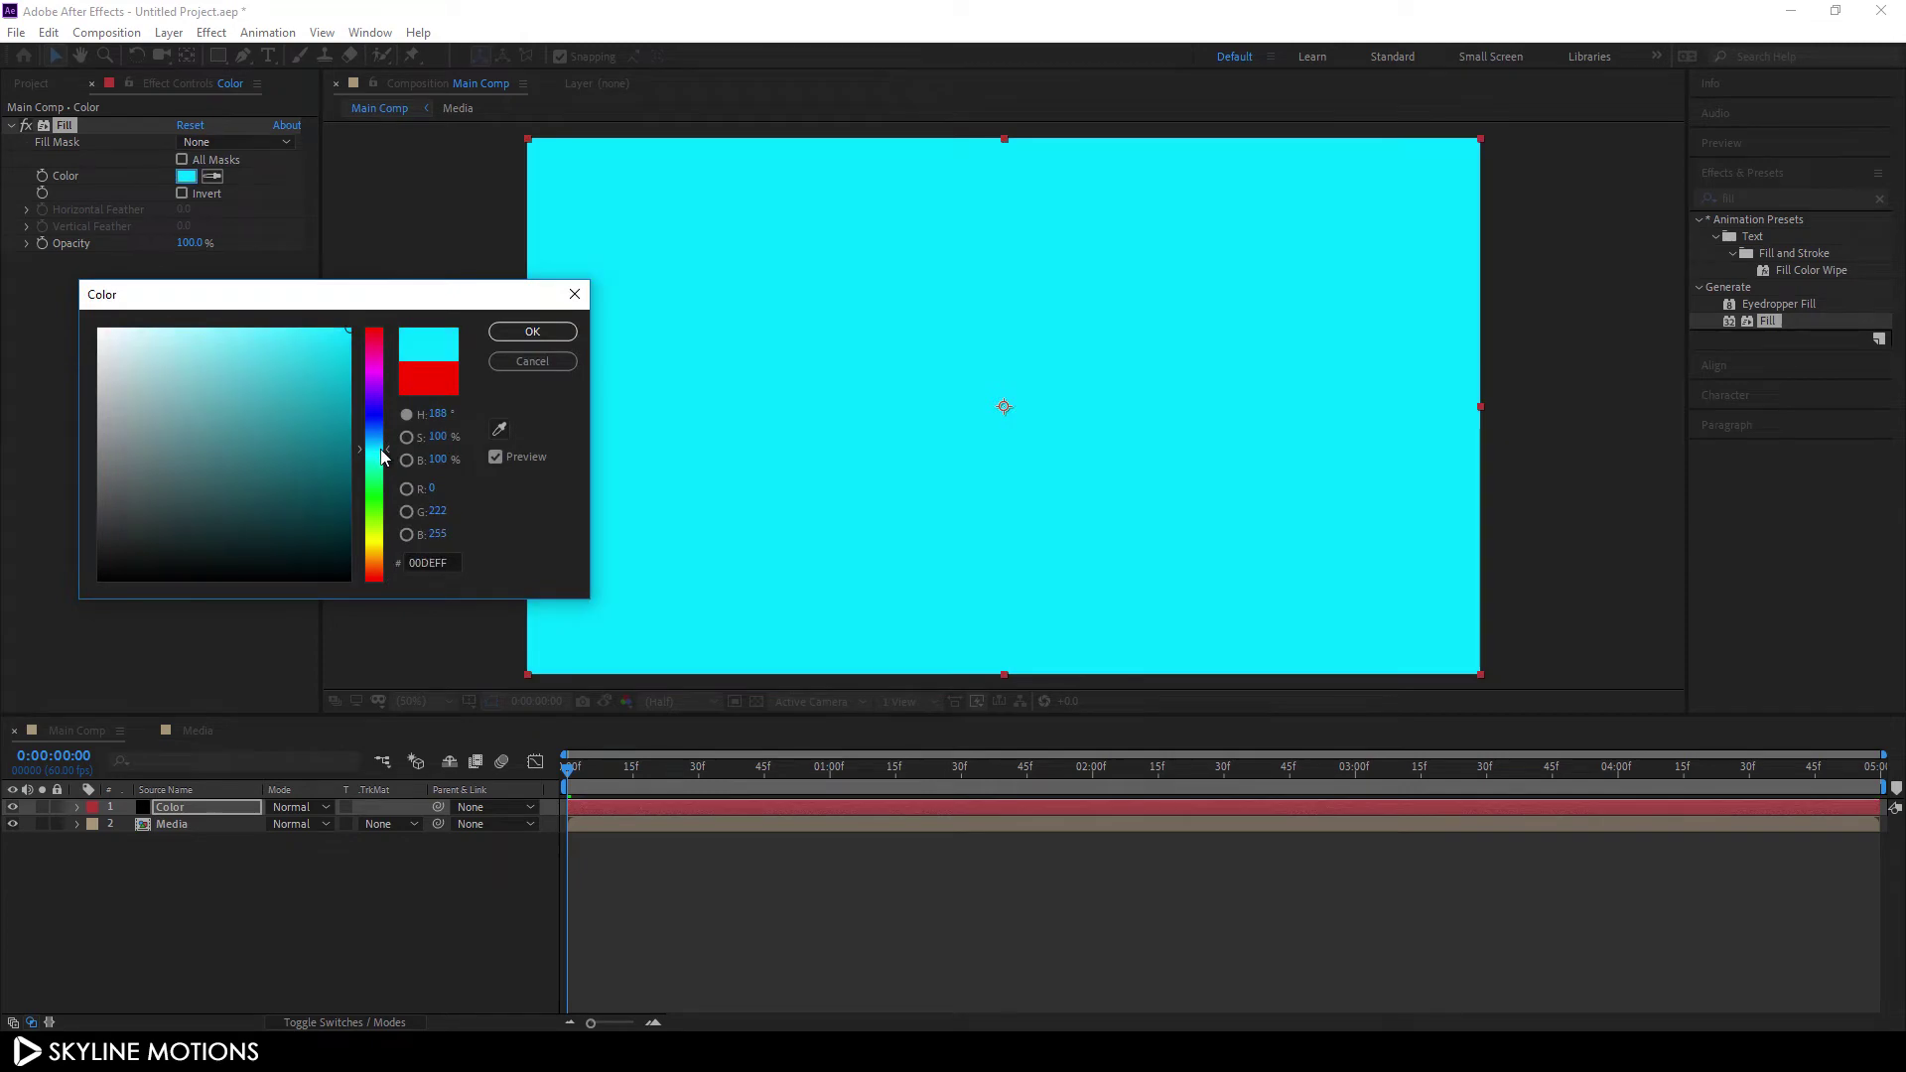
click(534, 331)
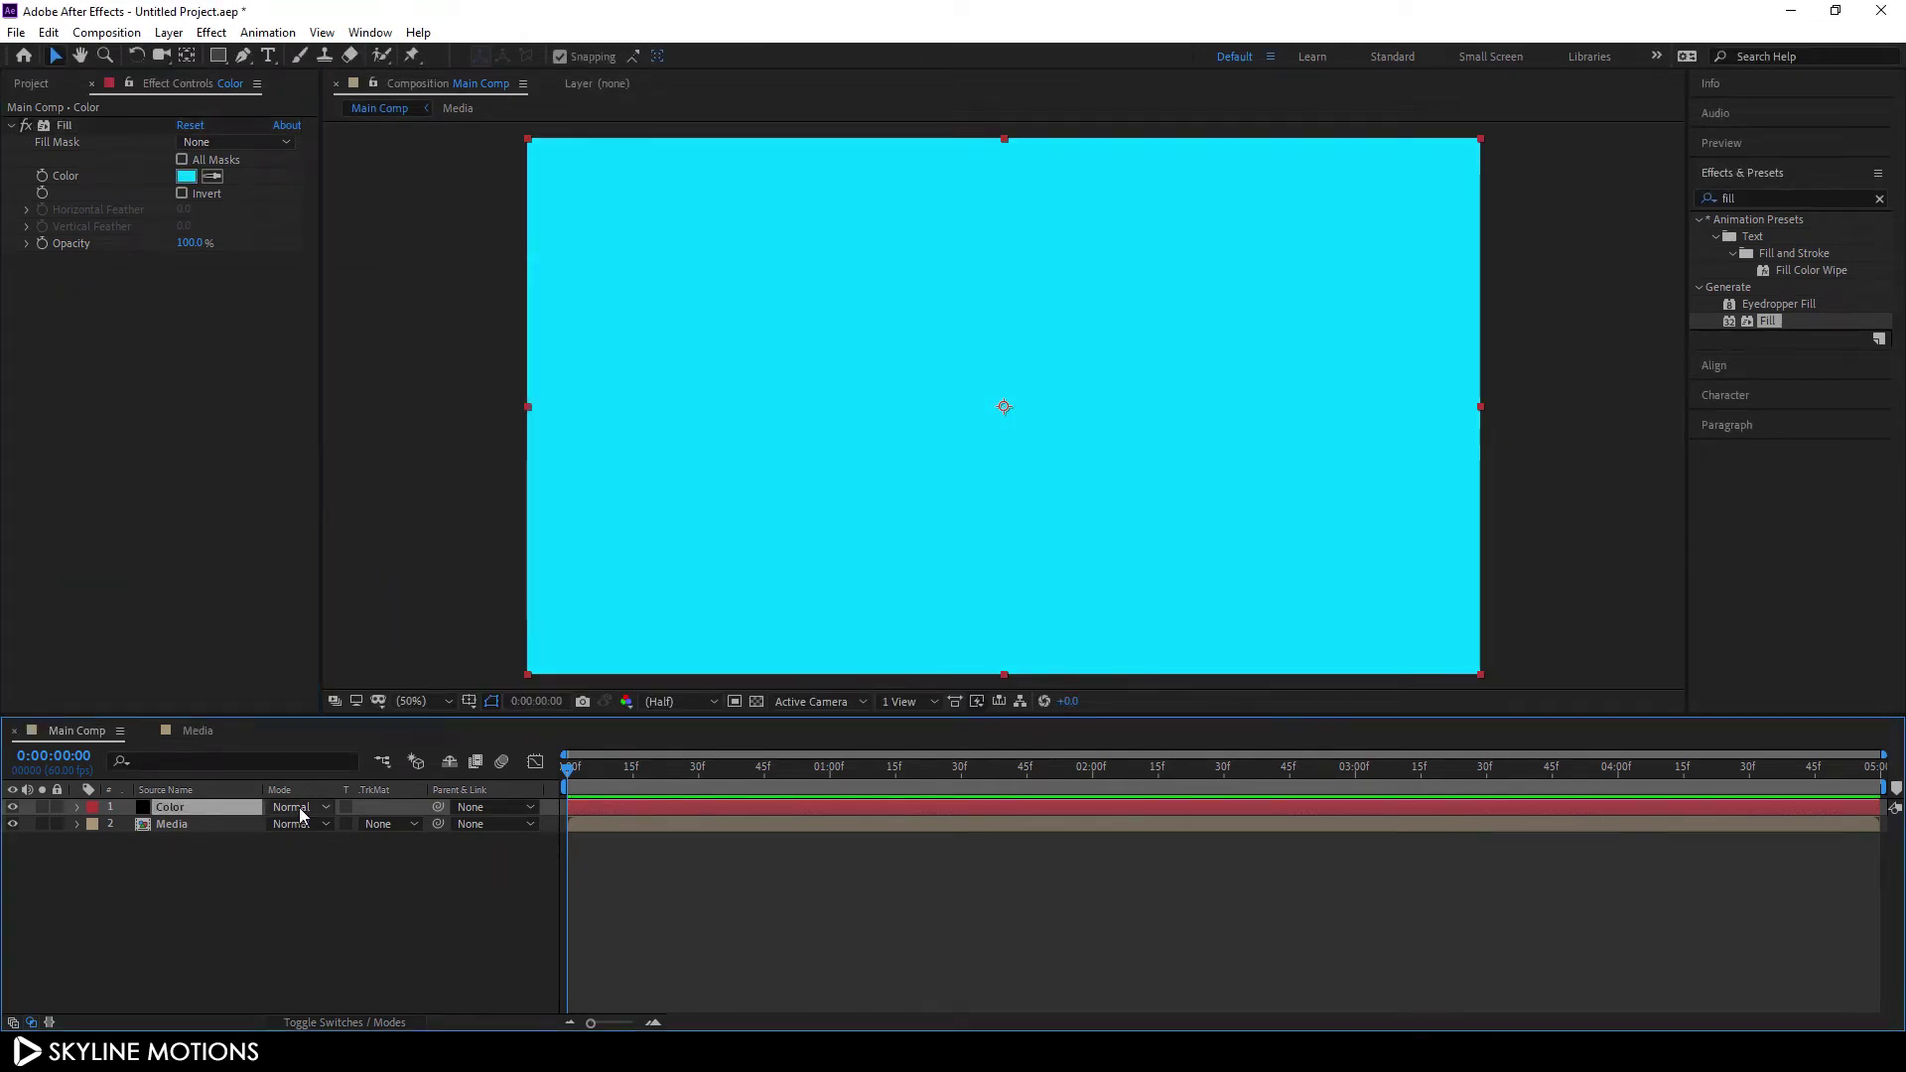
Set the Color layer's blending mode to Color Burn
click(300, 808)
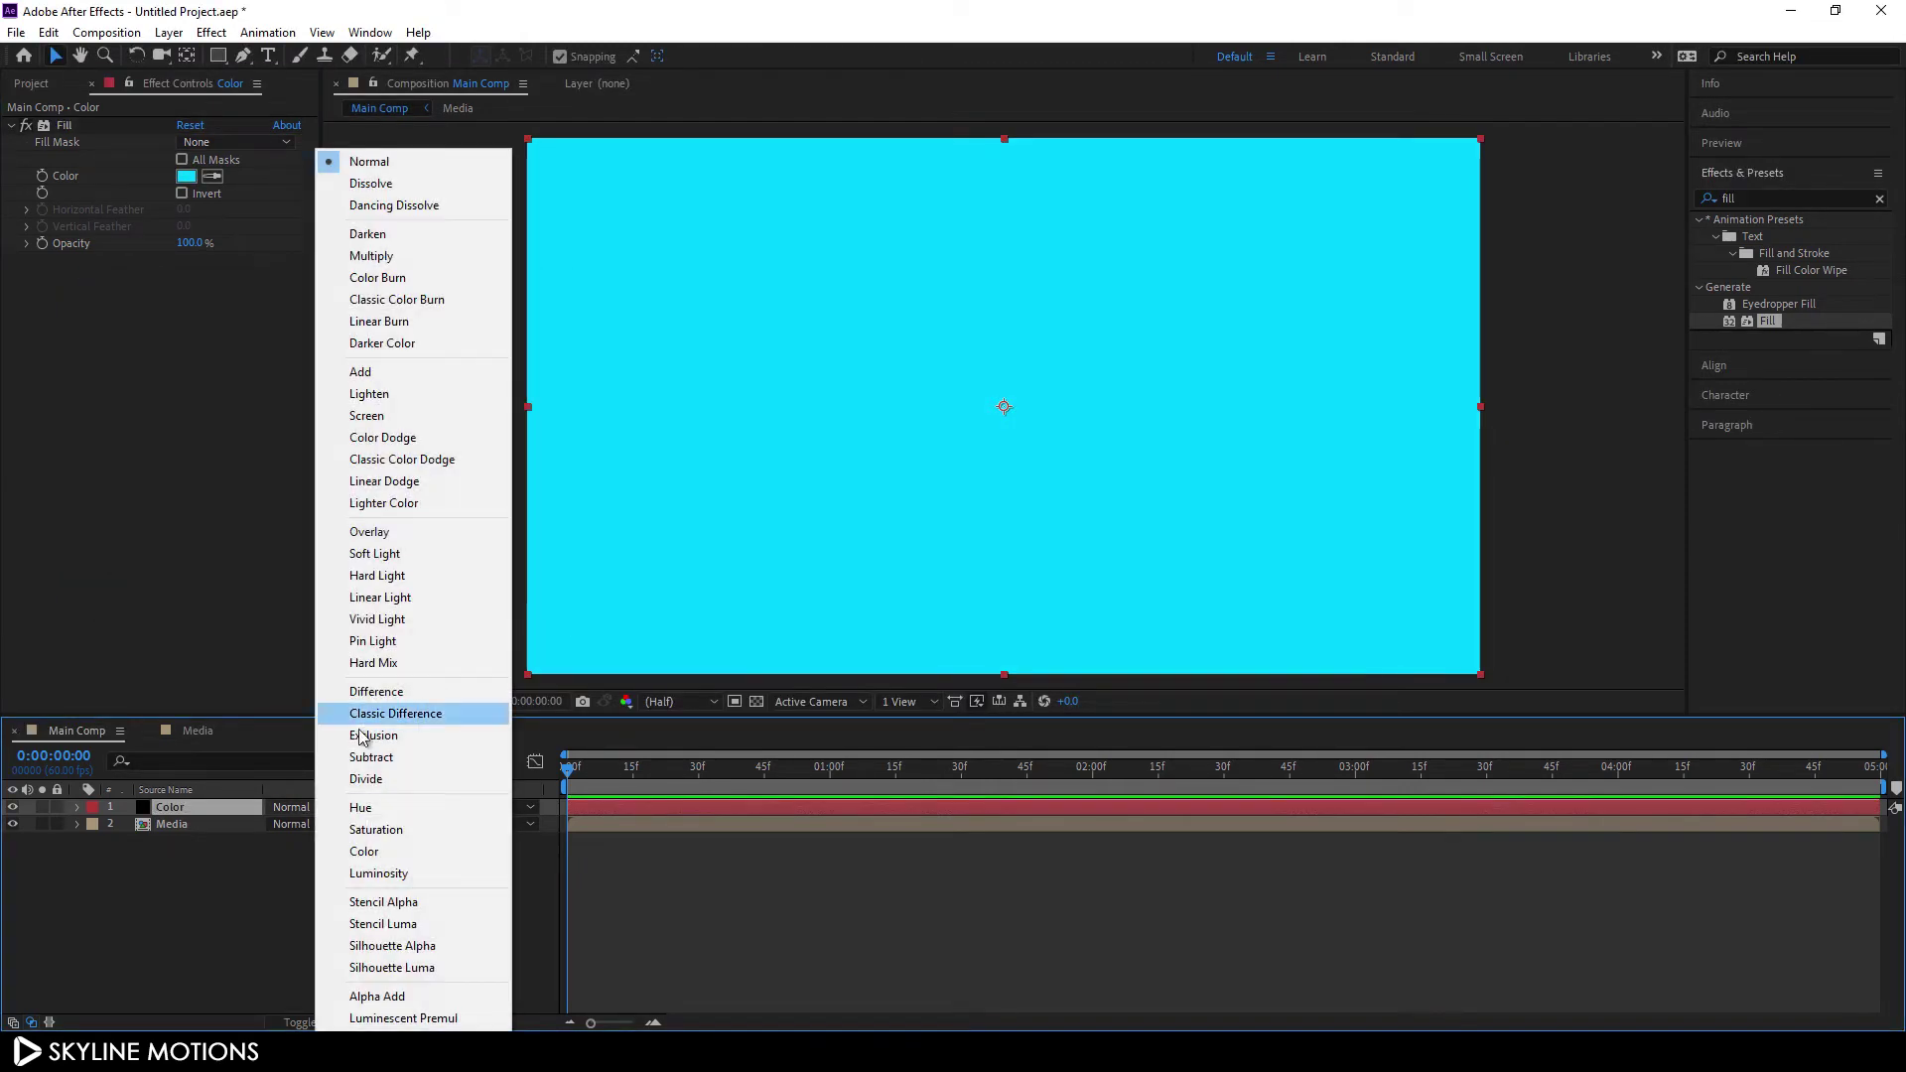
click(376, 279)
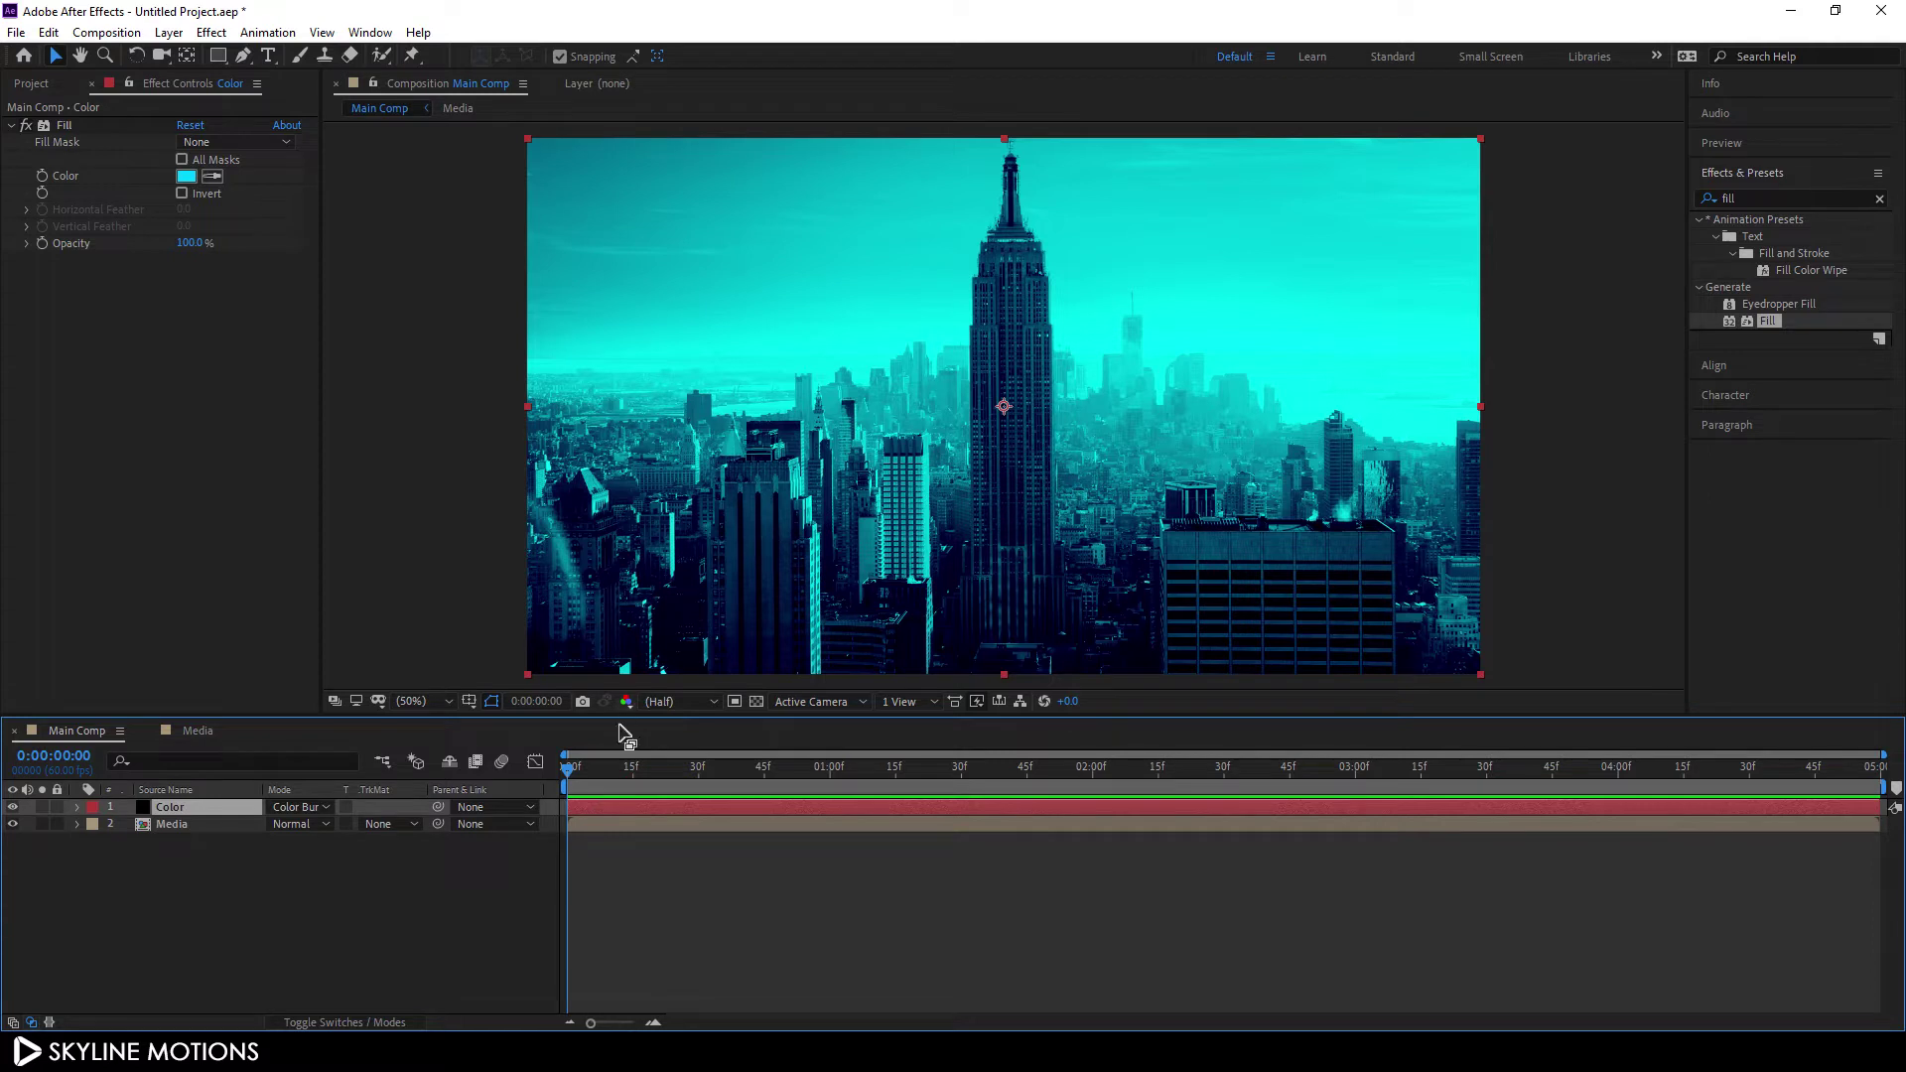
click(265, 899)
Pre-compose the Color and Media layers as BG, moving all attributes into the new composition
click(199, 824)
key(ctrl+a)
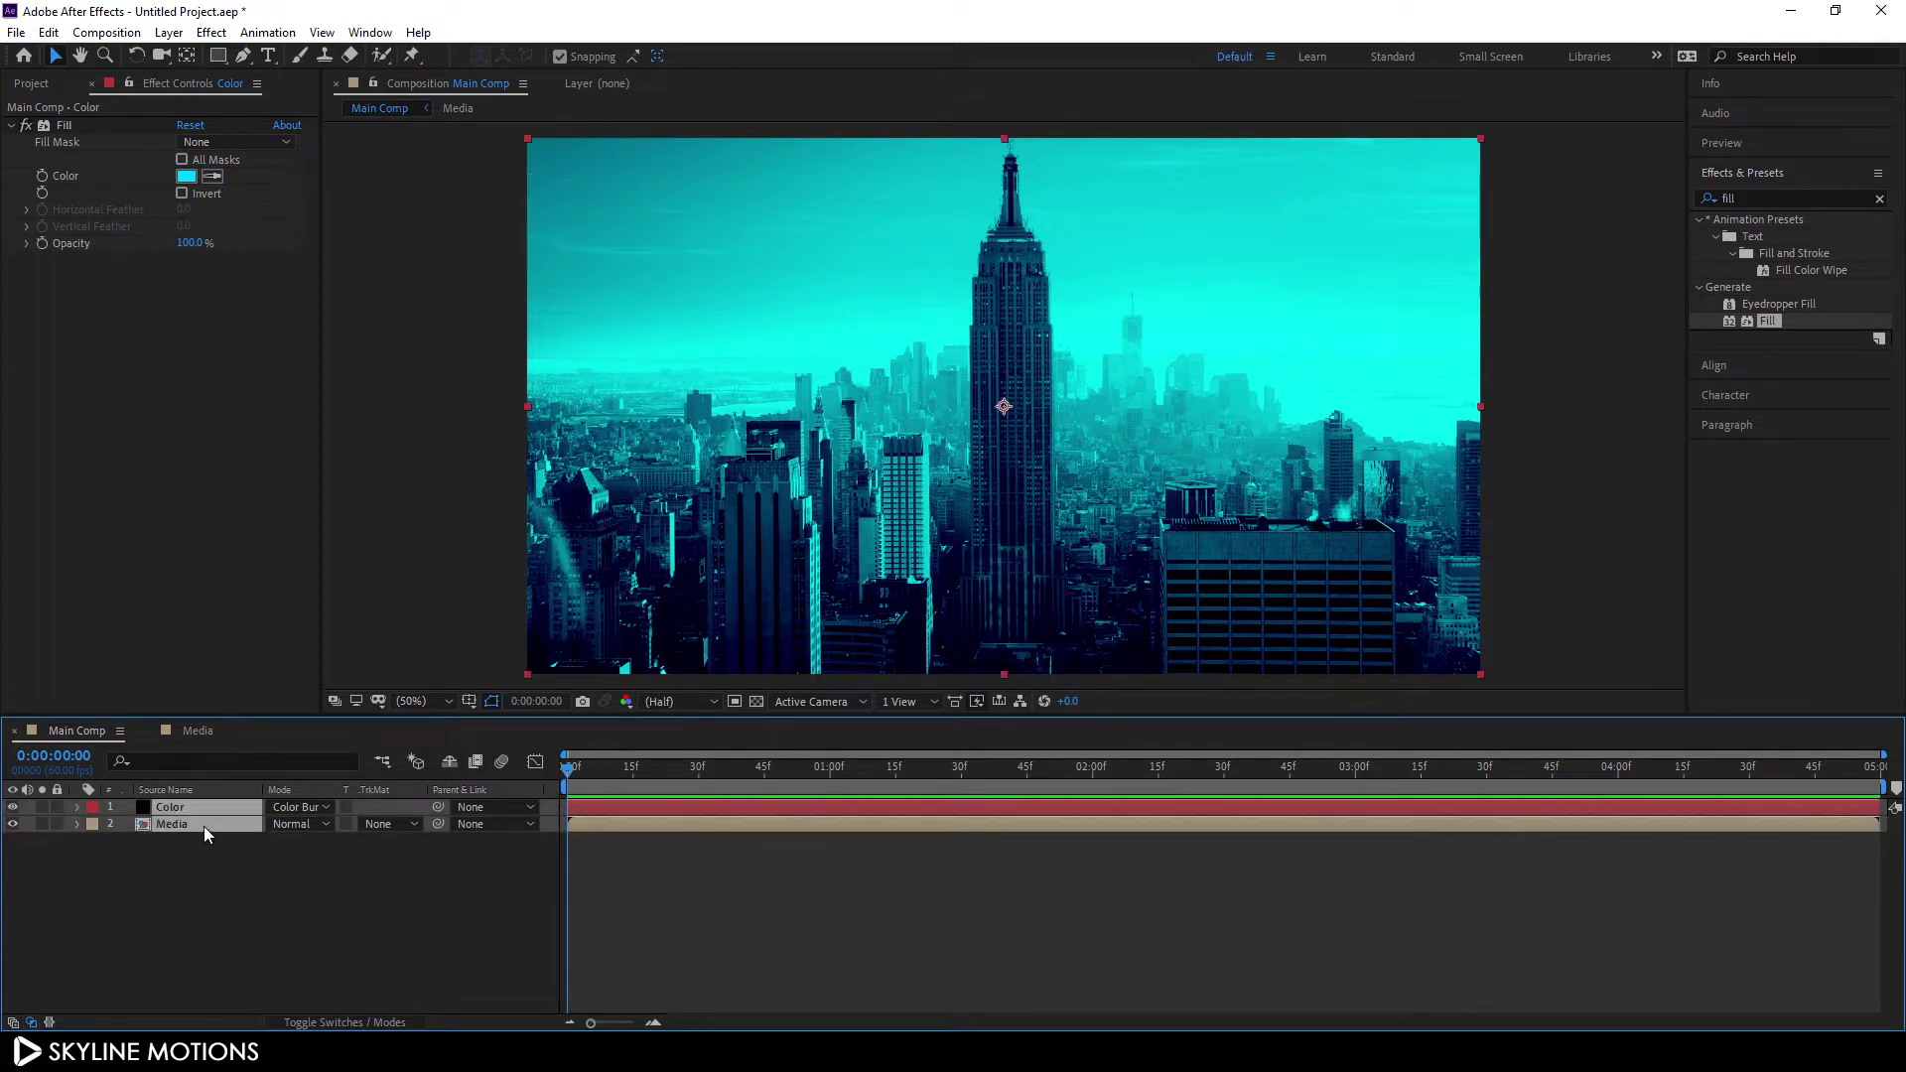
right_click(216, 814)
click(294, 734)
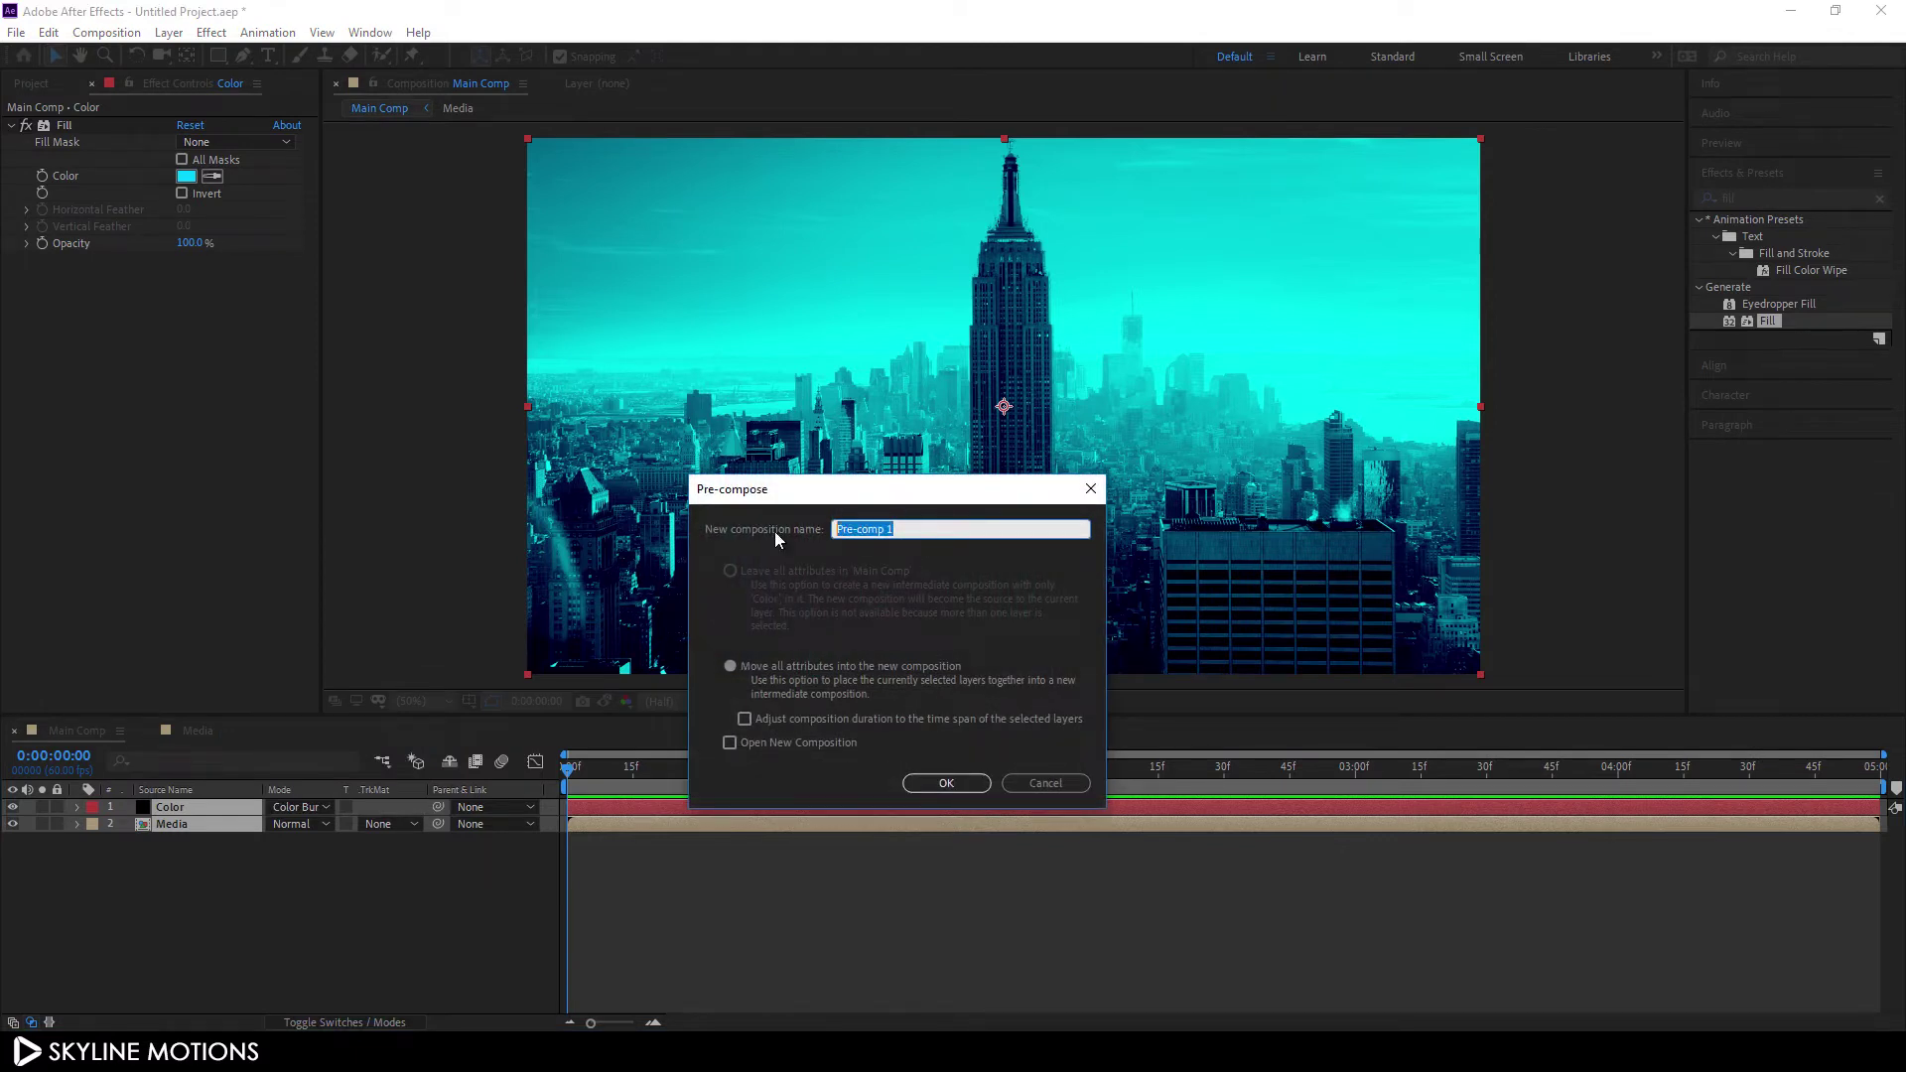
text(BG)
click(778, 662)
click(906, 782)
click(343, 873)
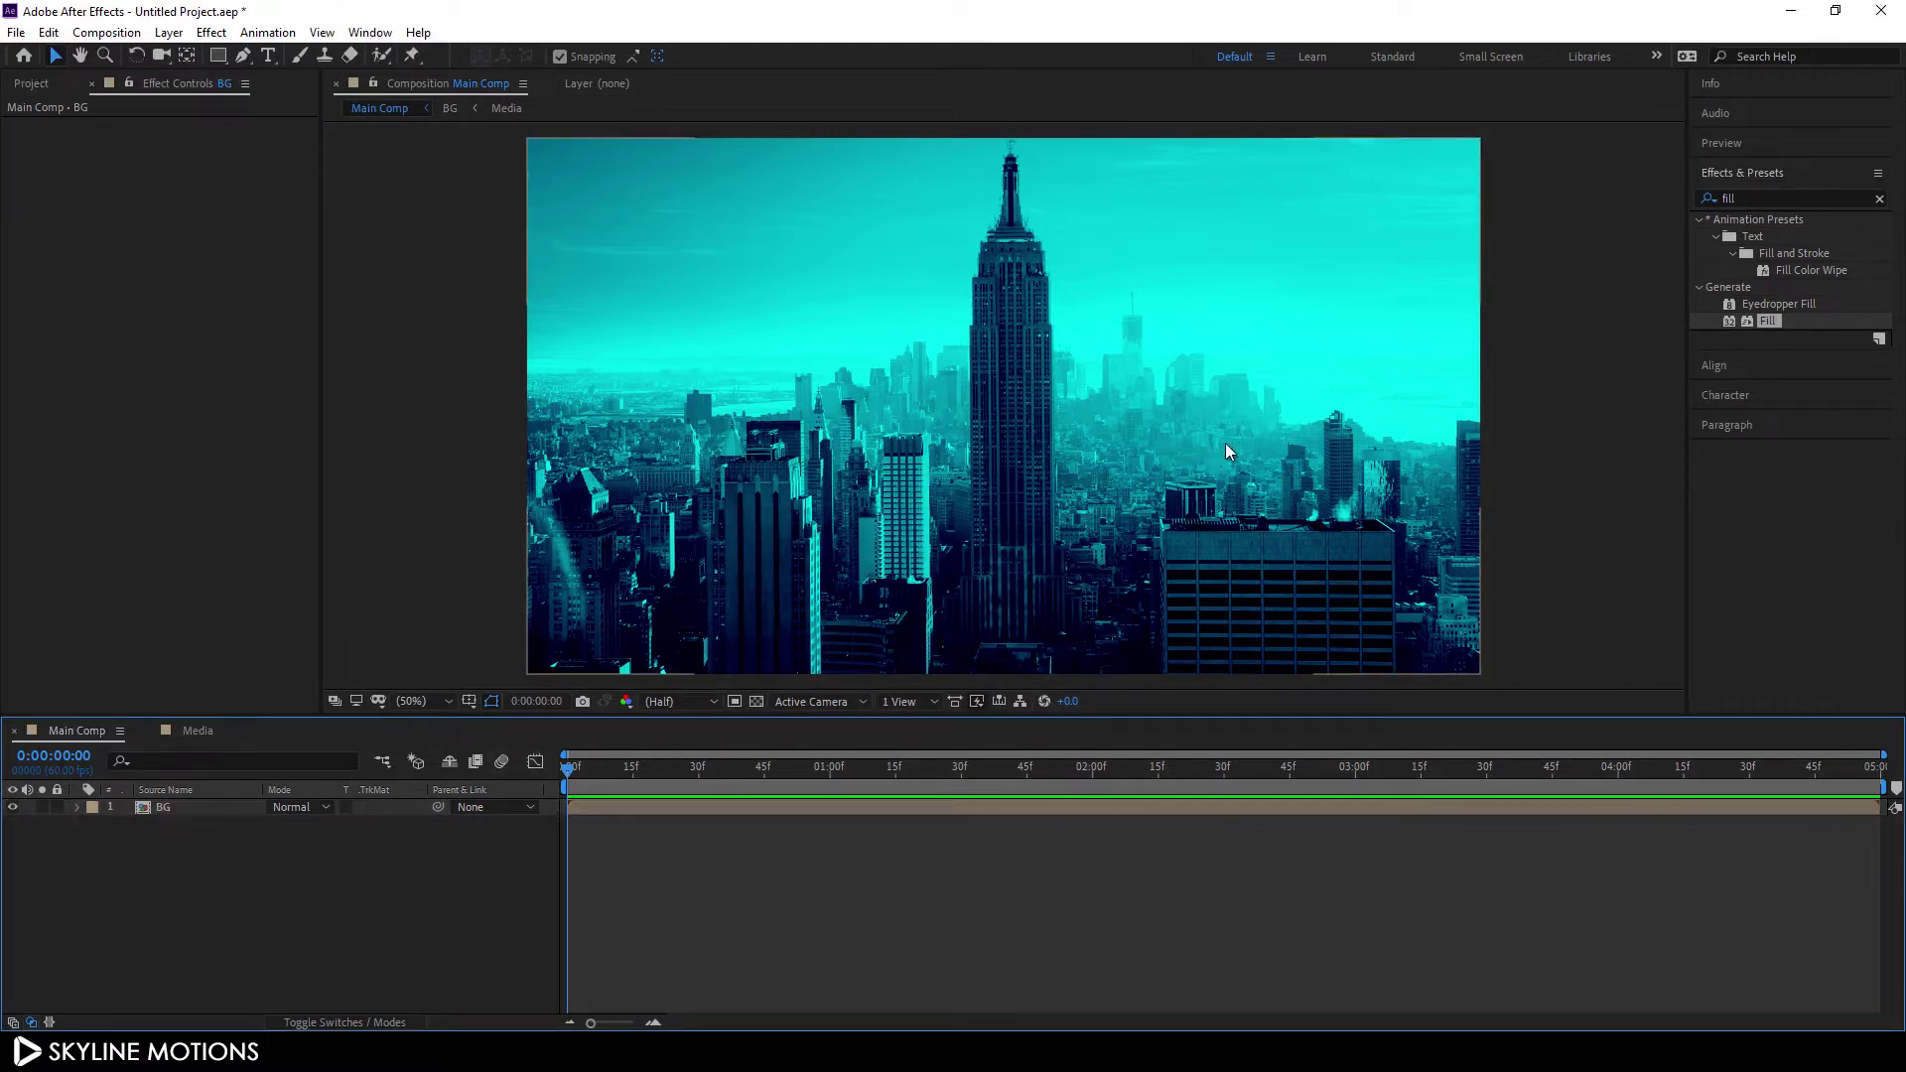
Activate the horizontal Type tool with the paragraph alignment set to centred
click(270, 56)
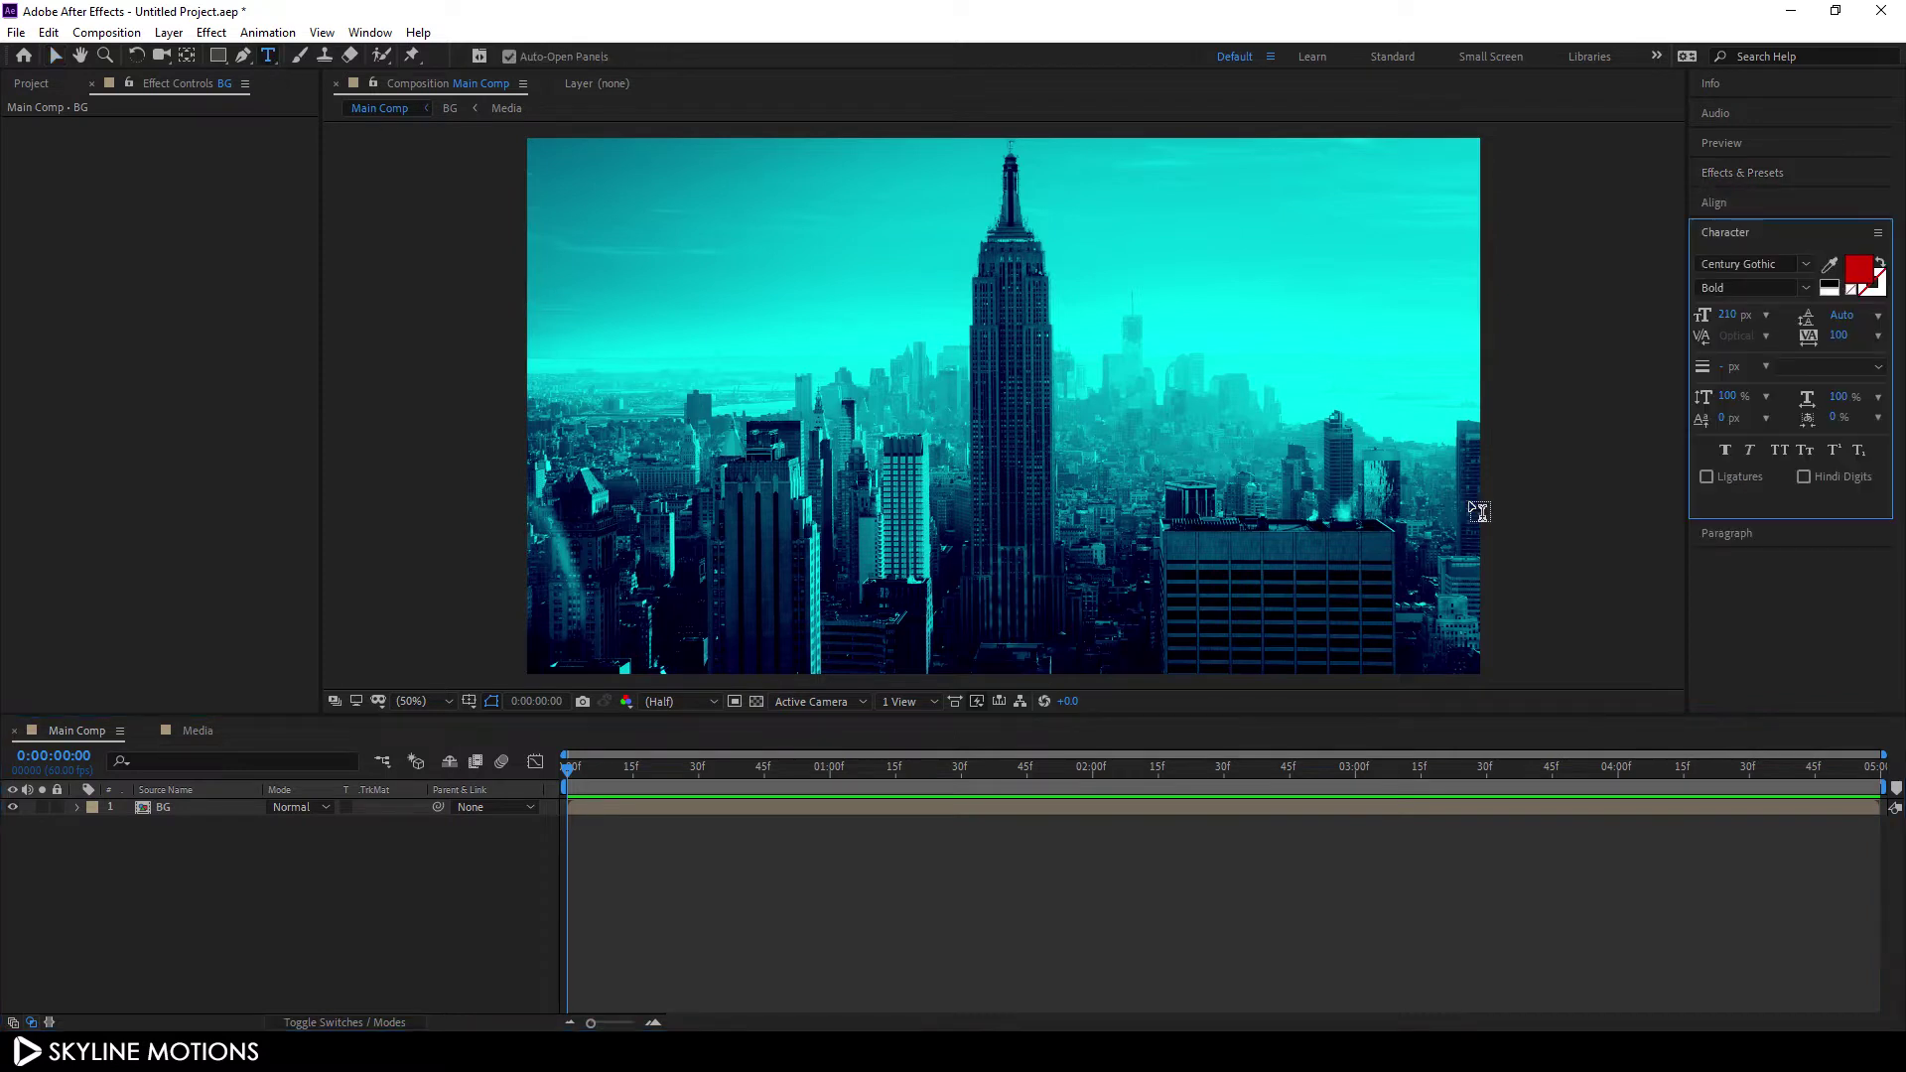
click(1773, 531)
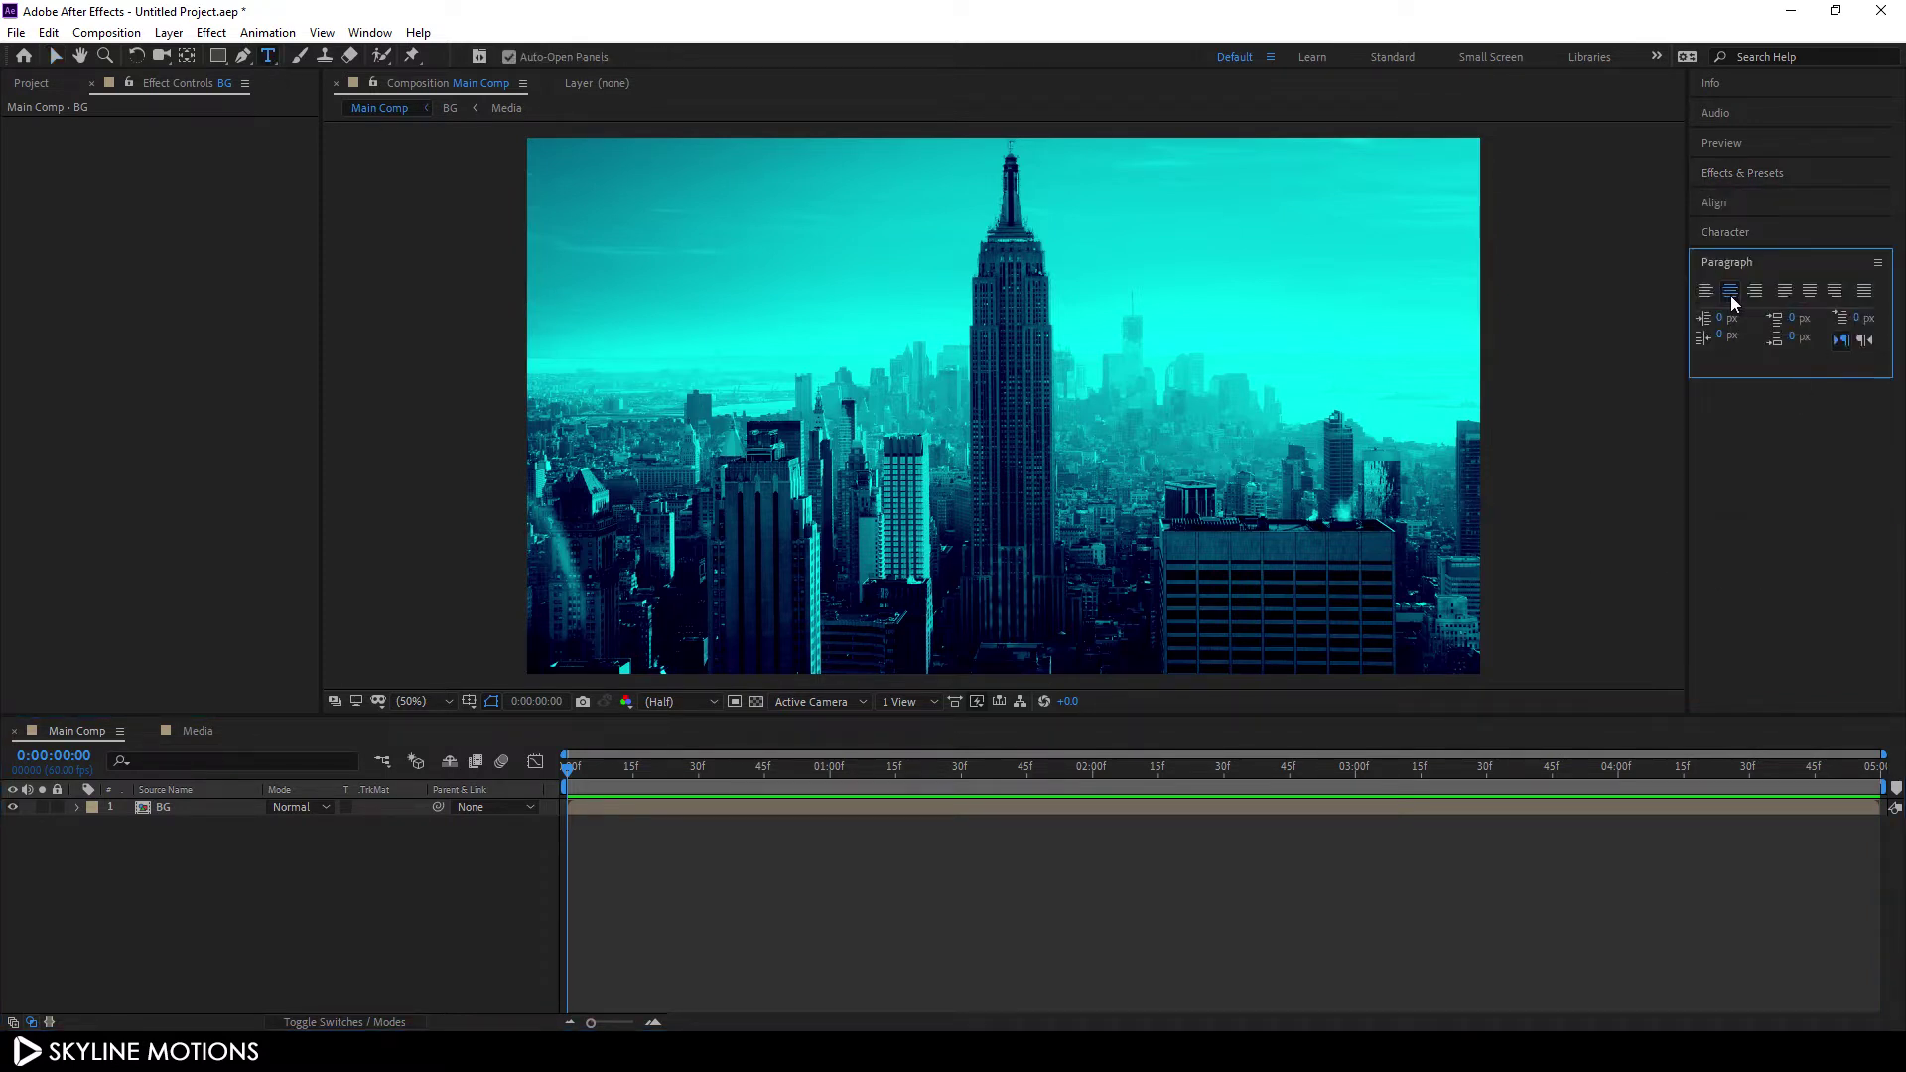
click(367, 33)
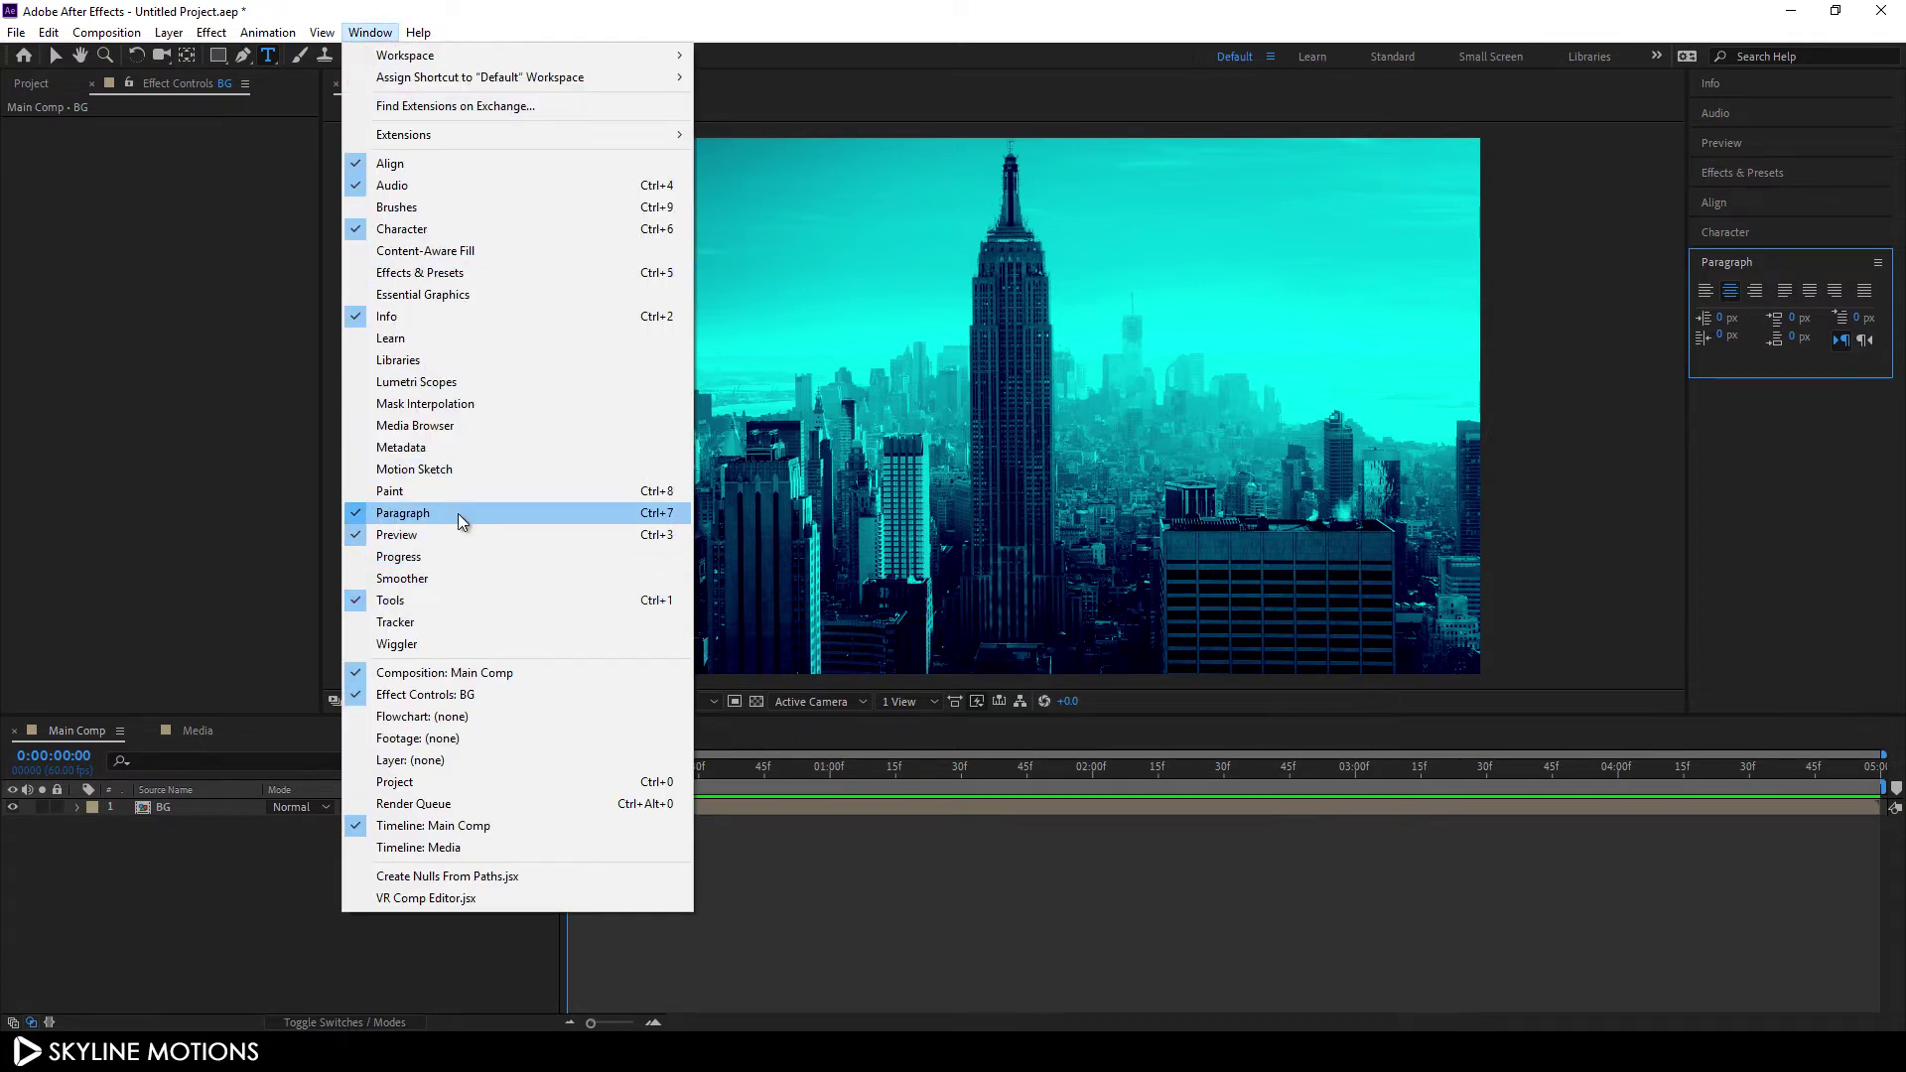
Set the text style to Century Gothic Bold at 200 px with tracking of 100
click(1753, 229)
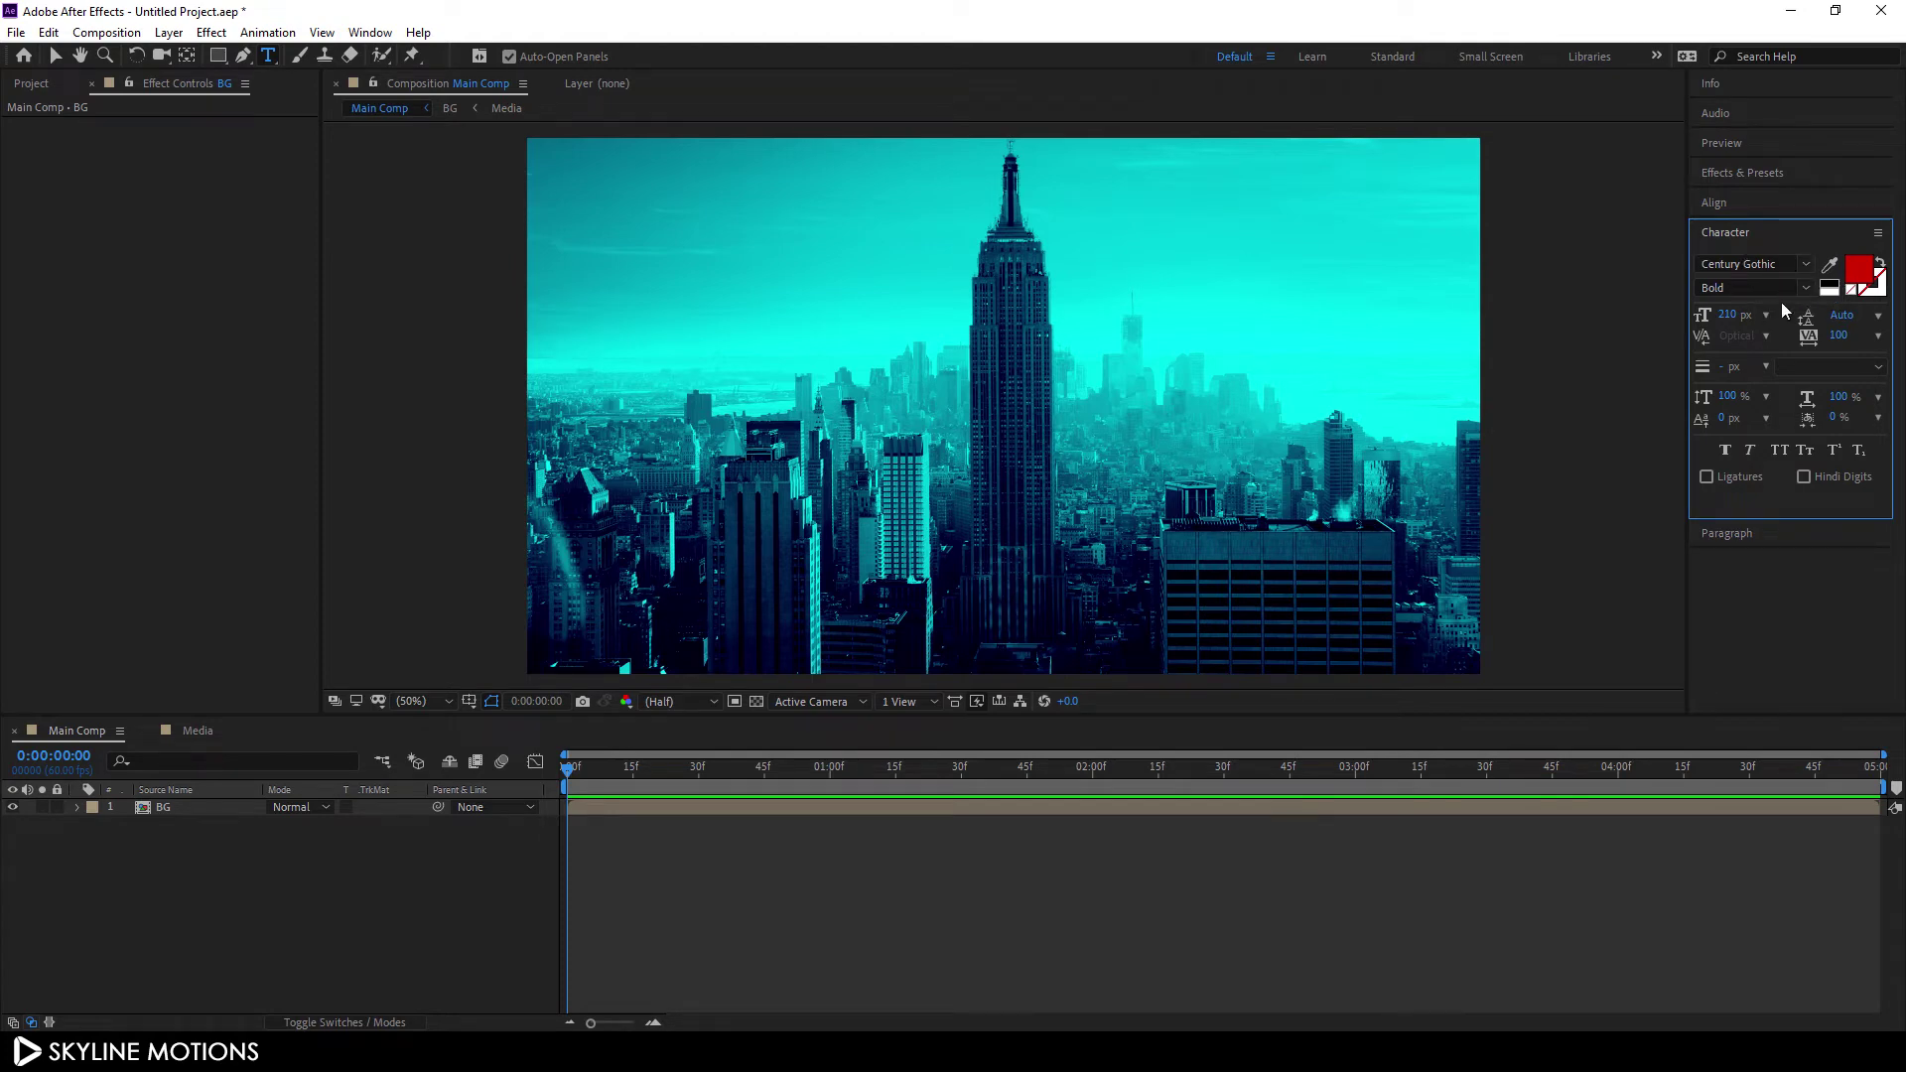
click(1805, 287)
click(1732, 351)
click(1726, 317)
click(1835, 340)
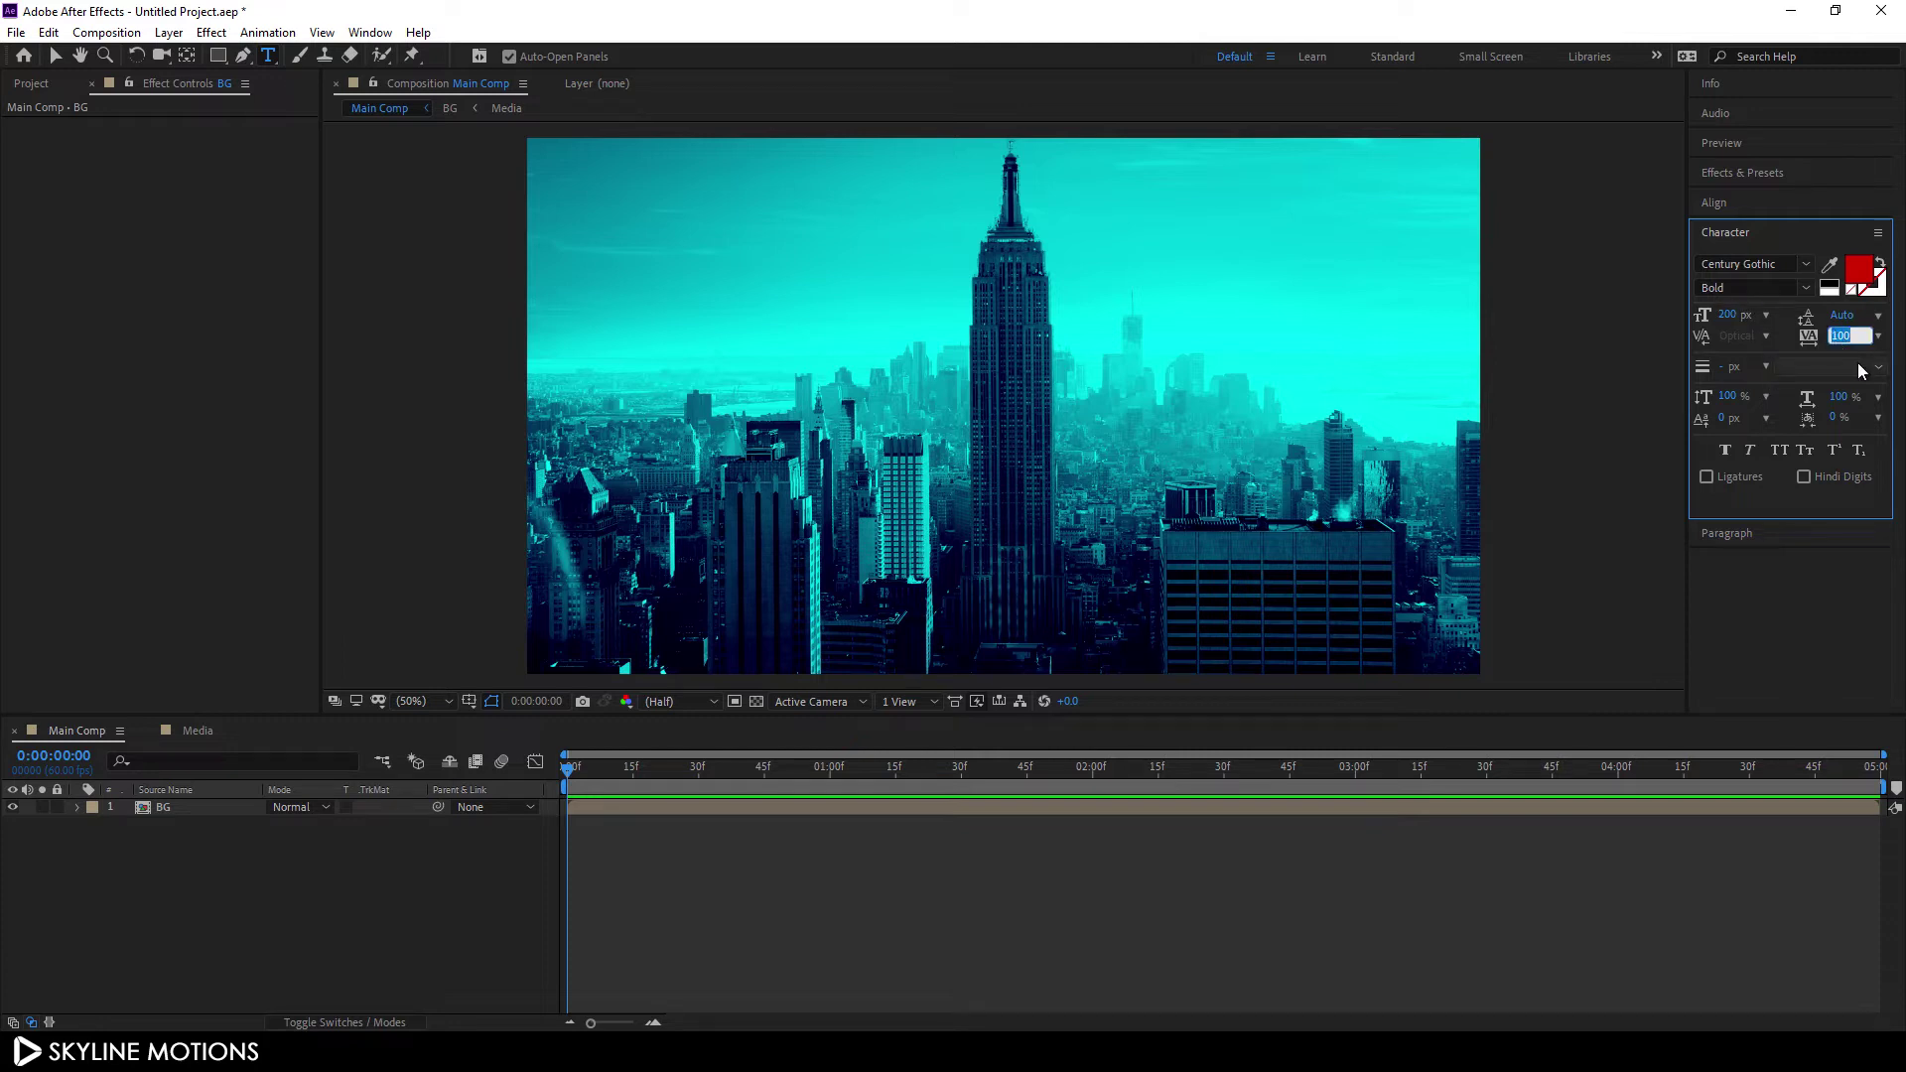
text(10)
key(Return)
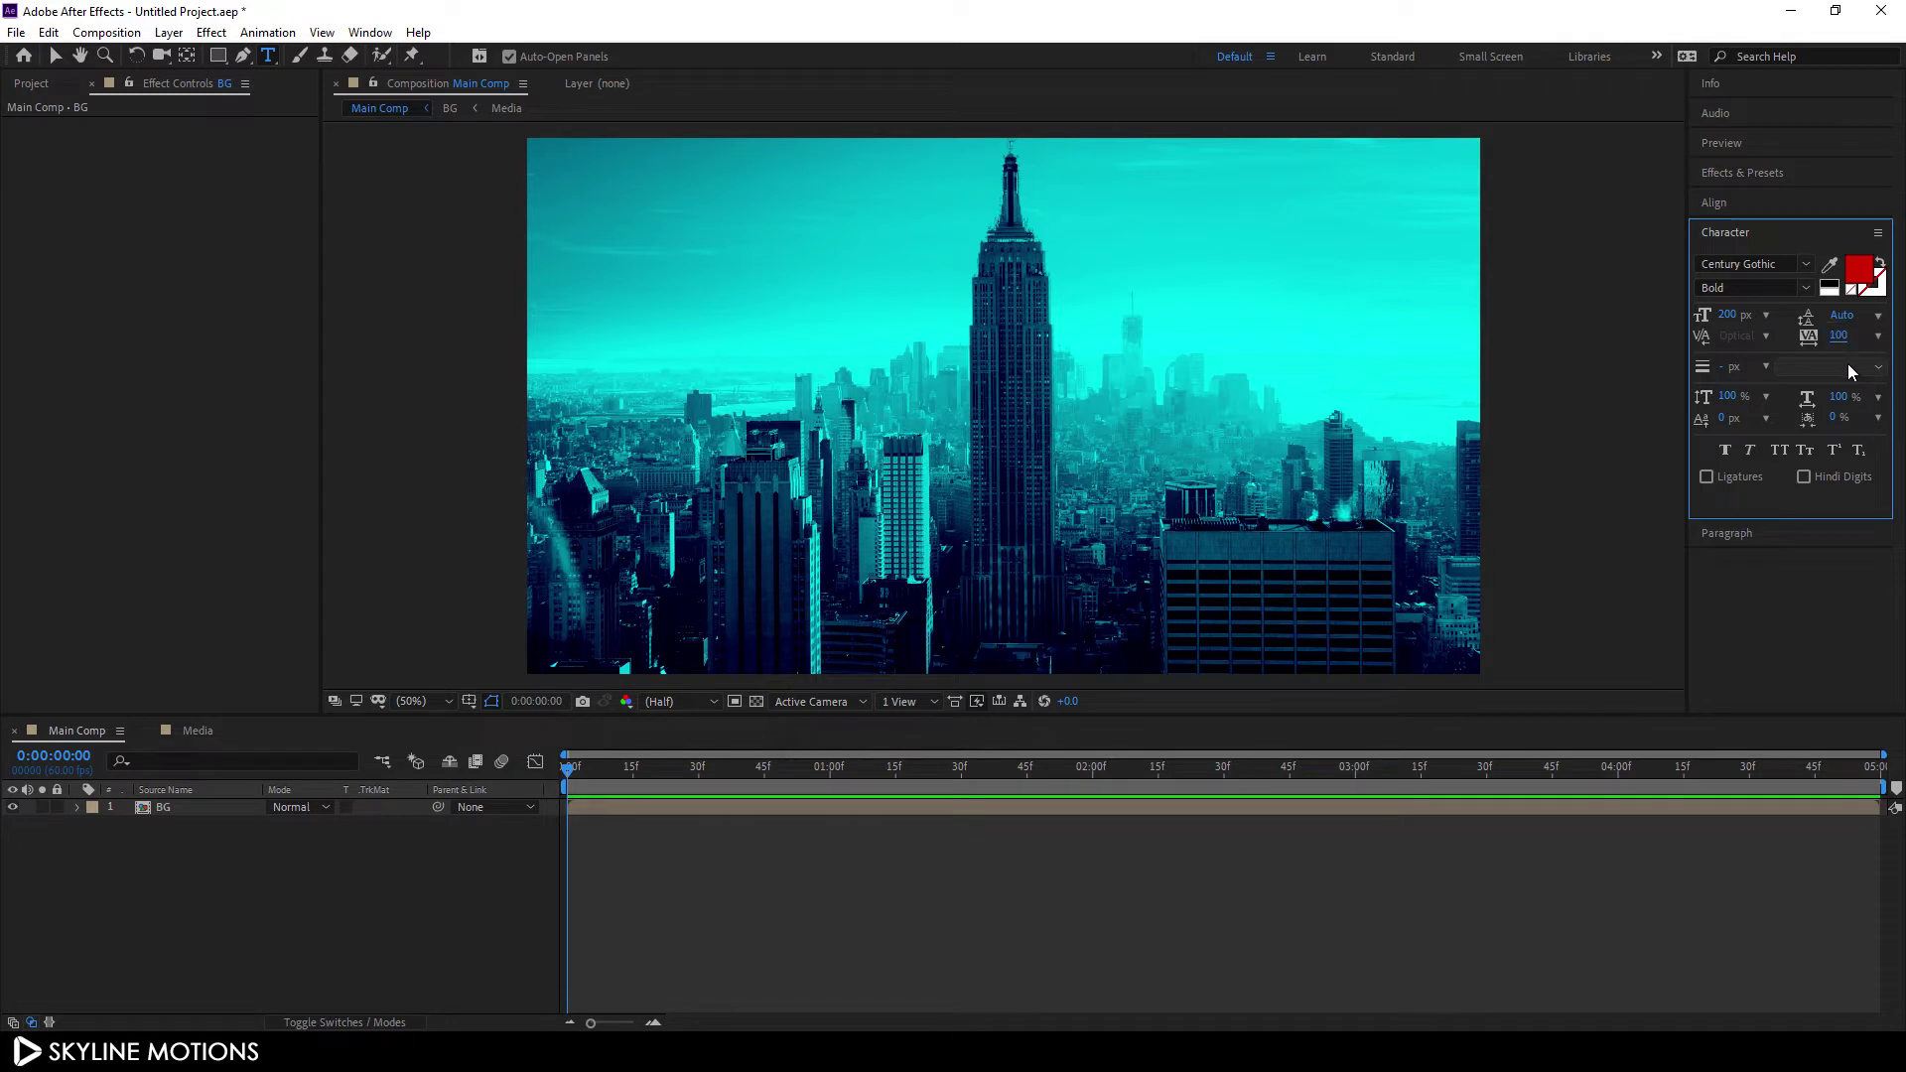
Add a text layer reading TUTORIAL near the middle of the composition
click(962, 418)
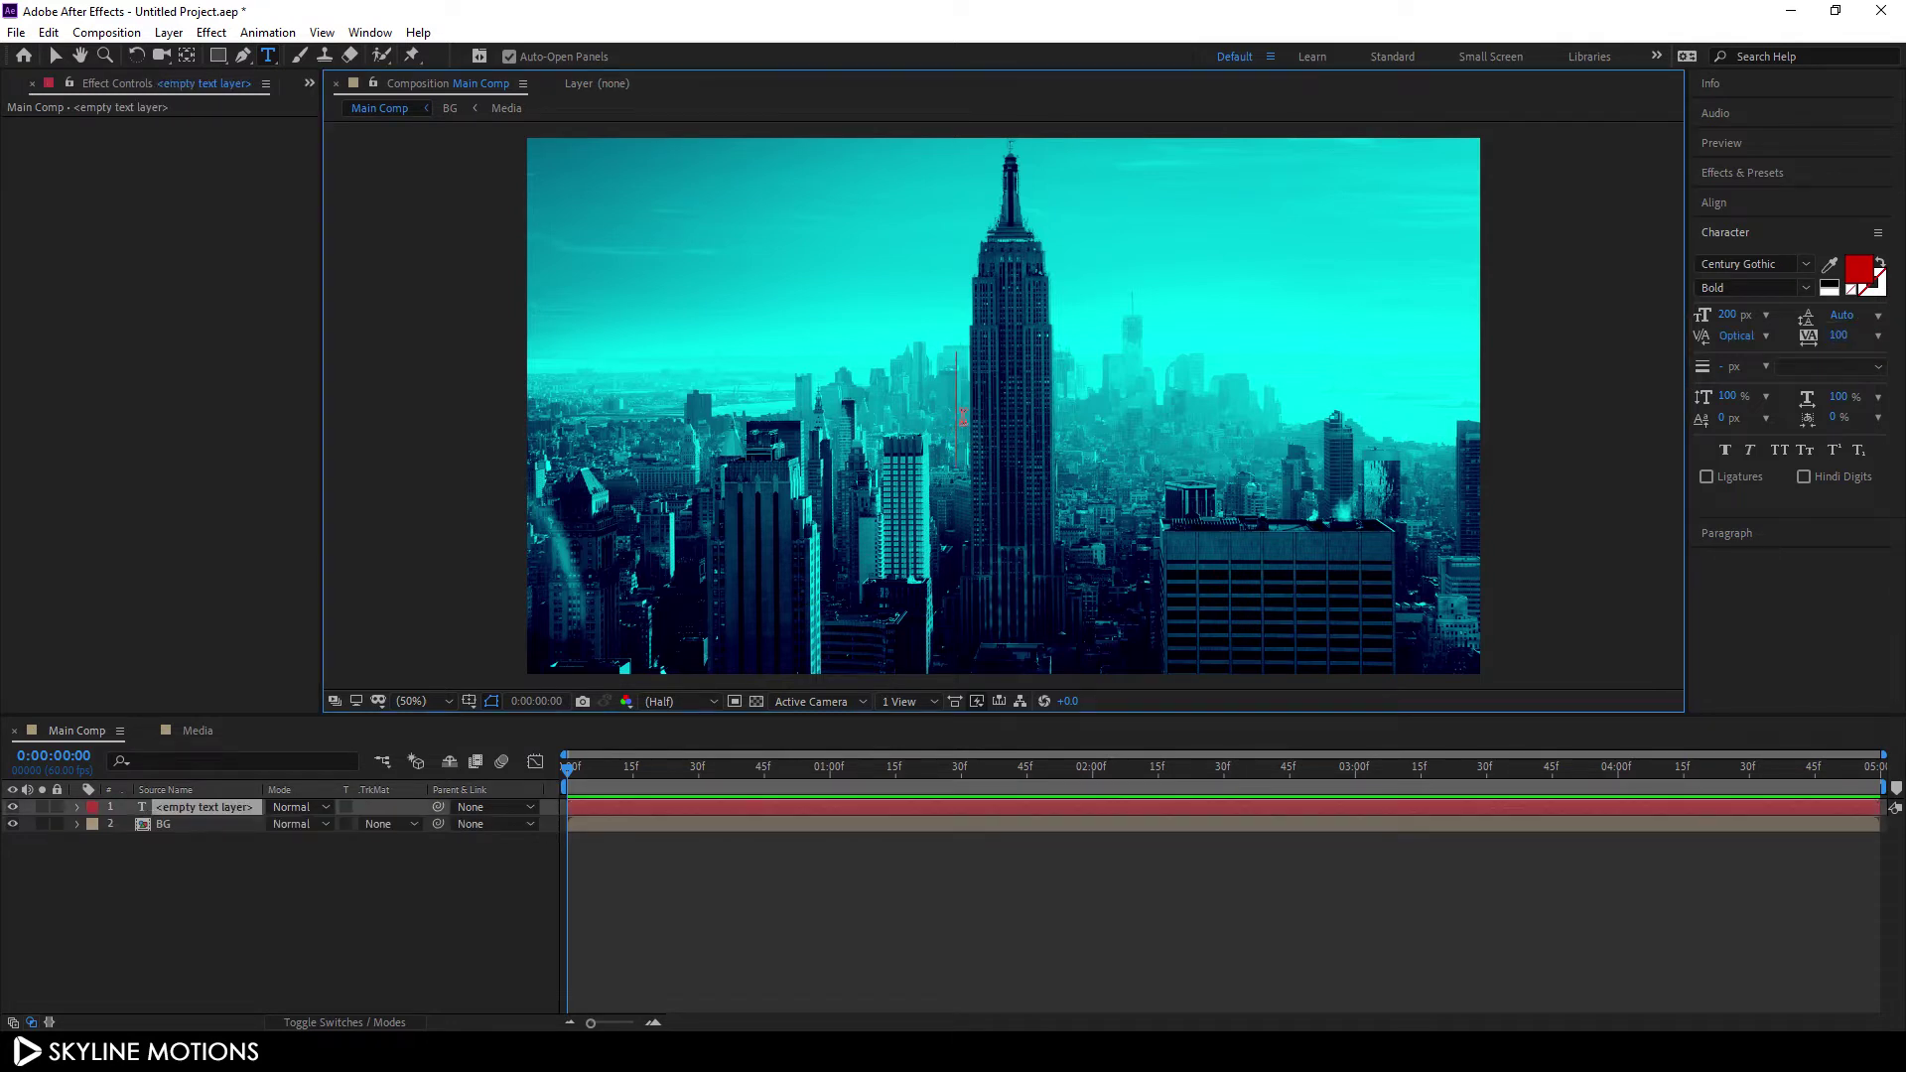
text(TUTOR)
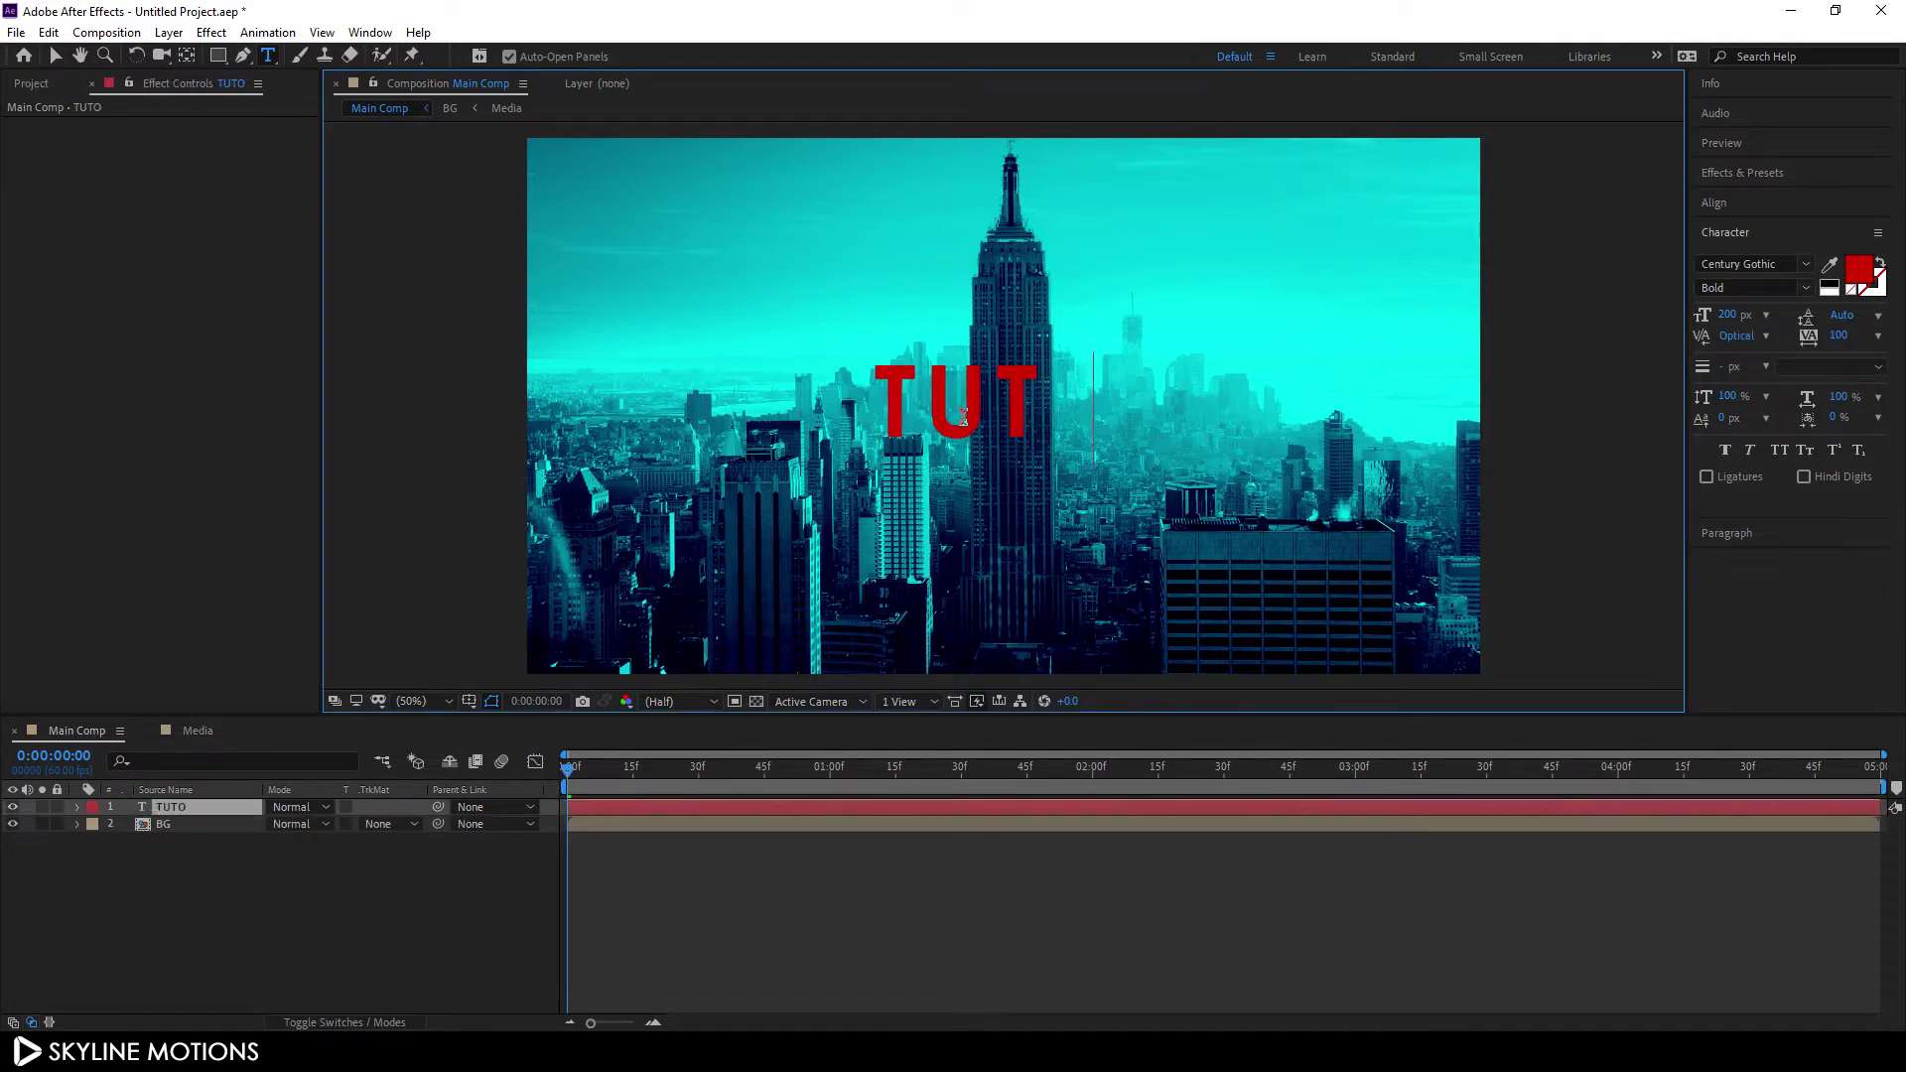
text(IAL)
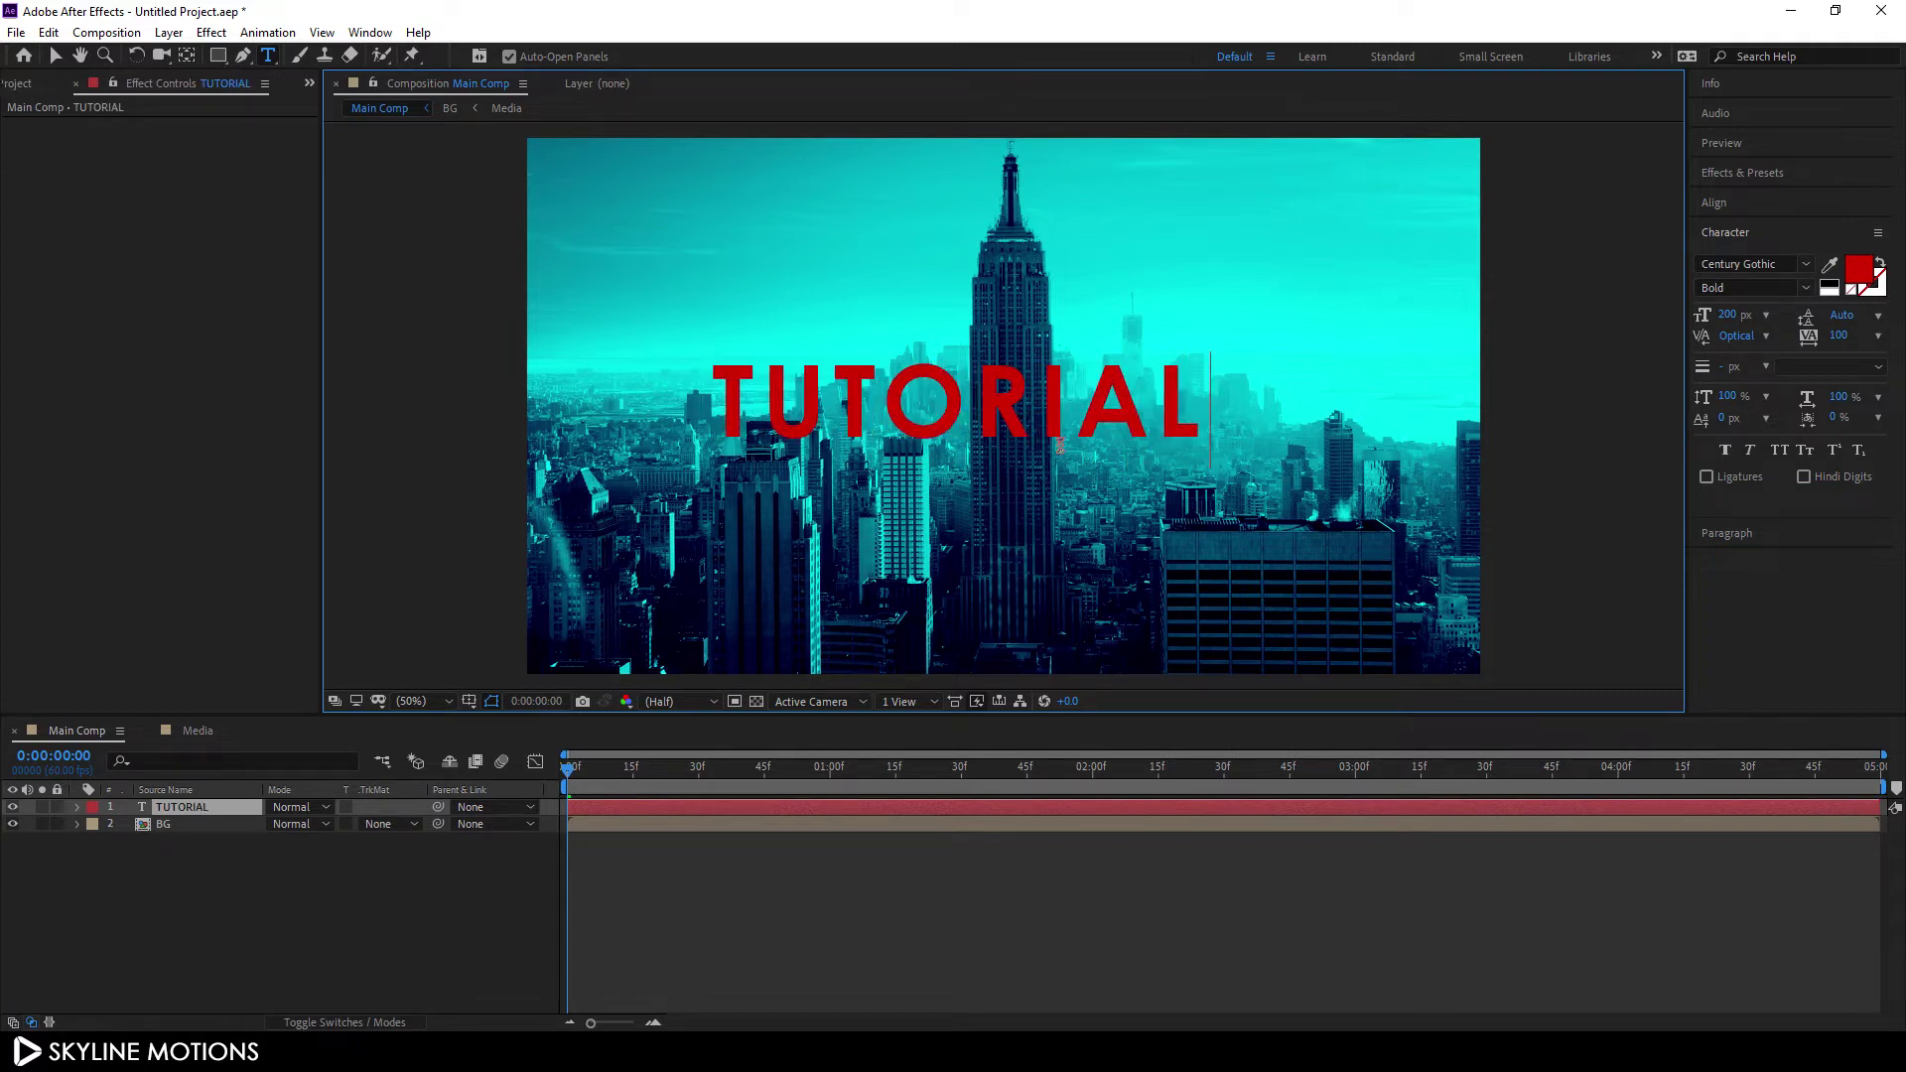
Centre the TUTORIAL text horizontally and vertically in the composition
click(1743, 199)
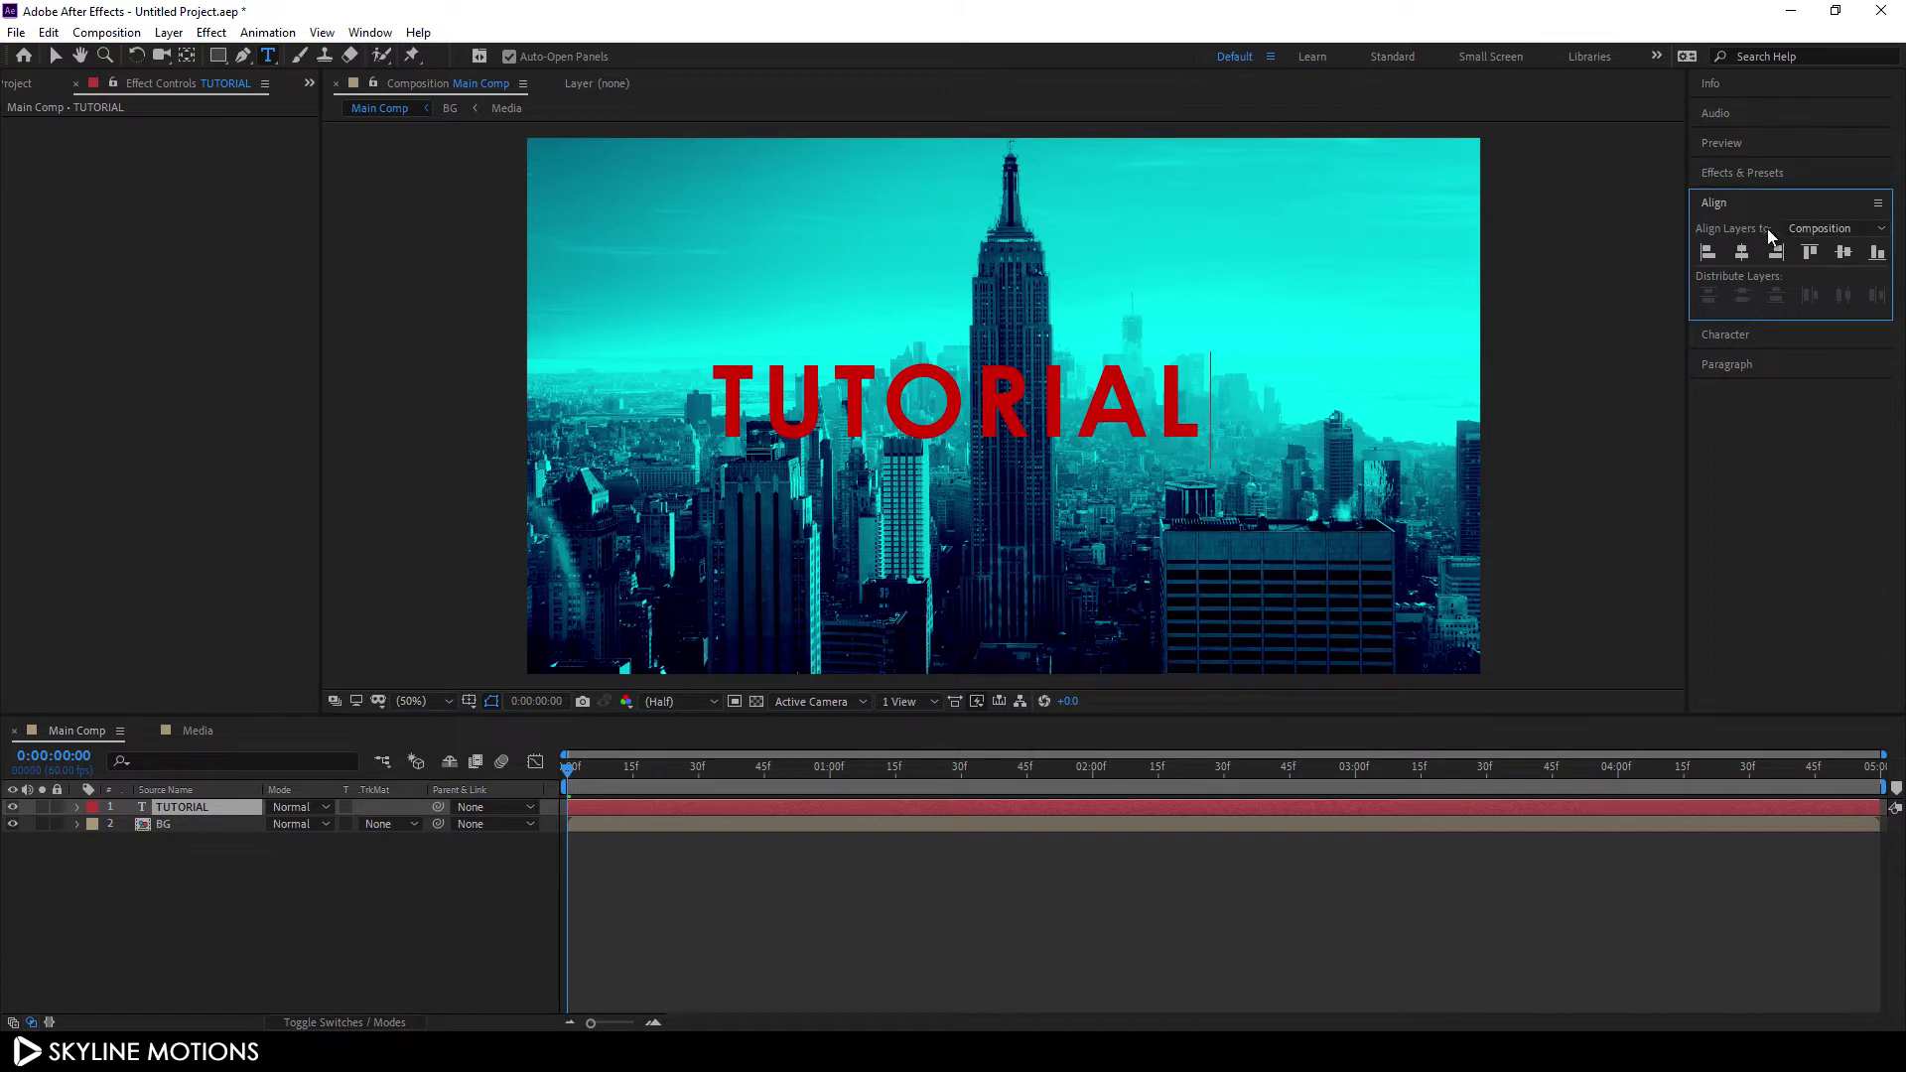
click(372, 31)
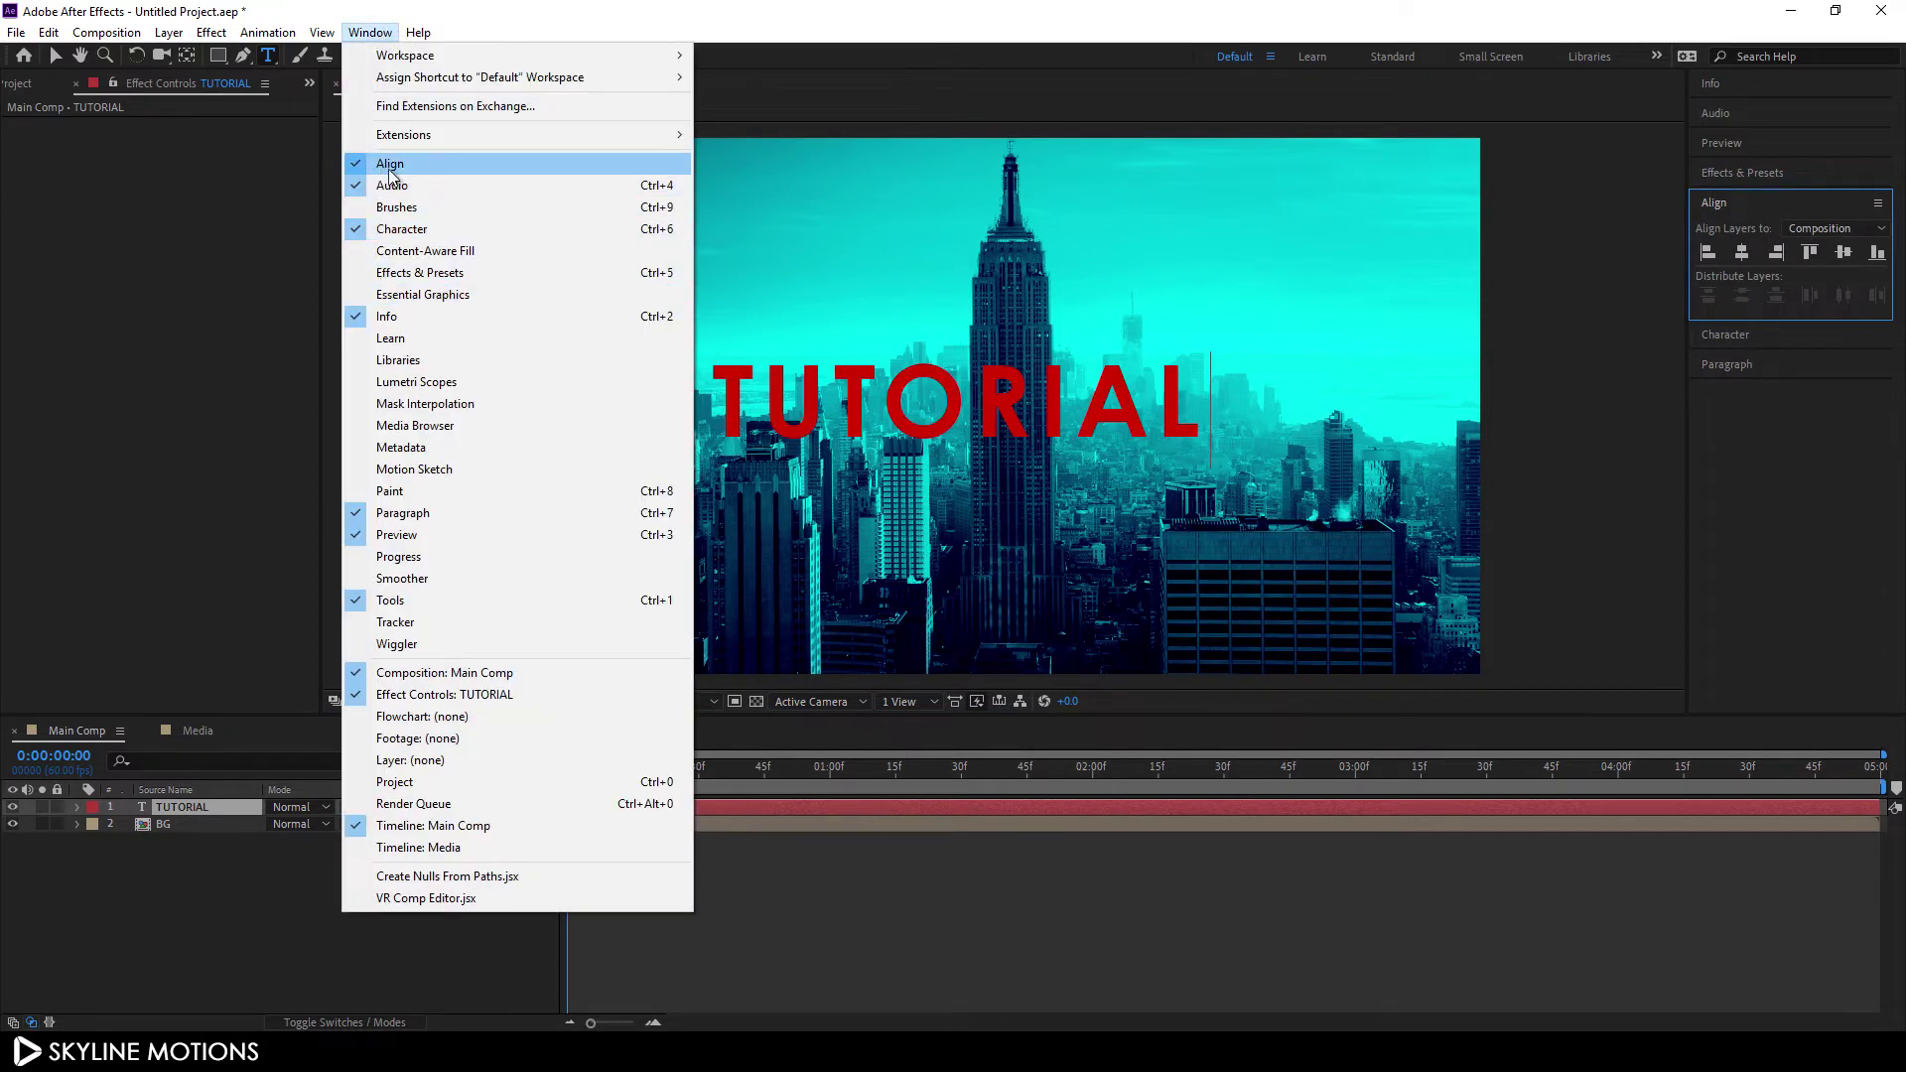
click(390, 165)
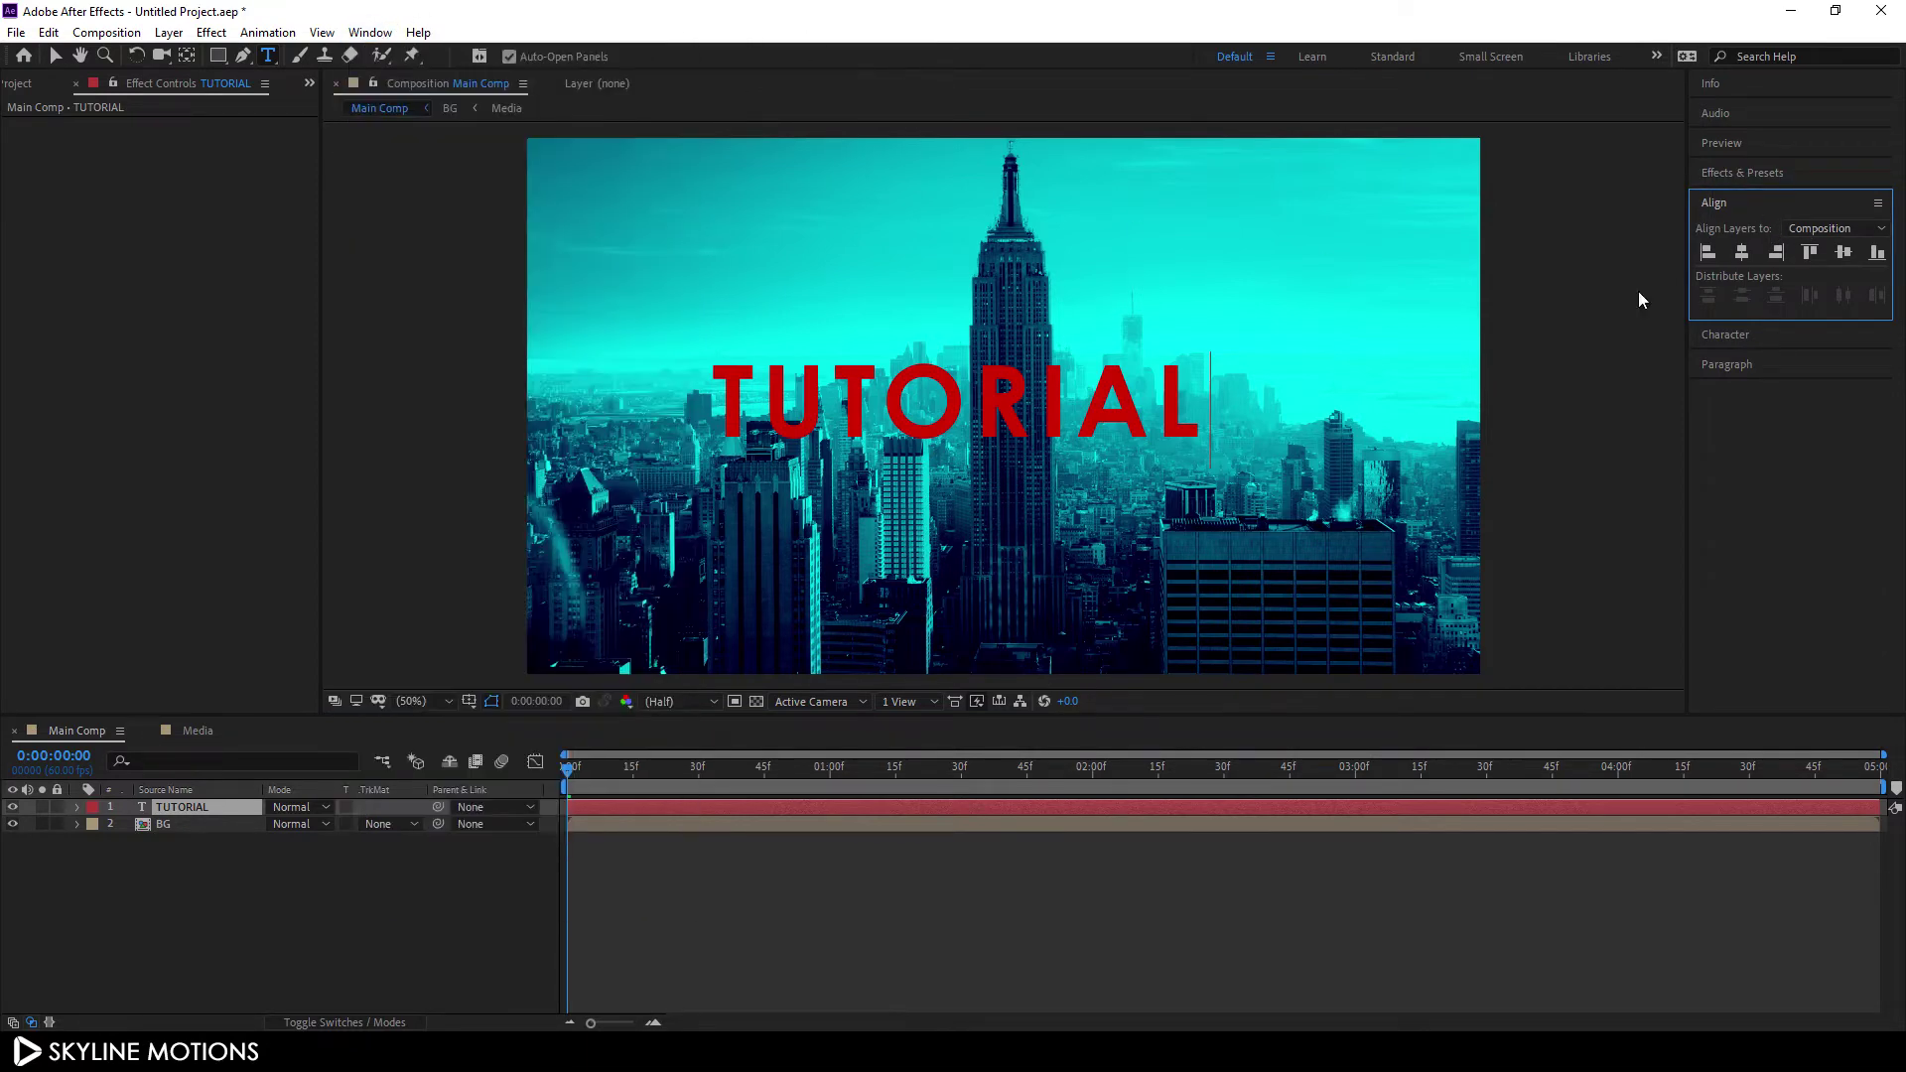
click(1741, 254)
click(1843, 253)
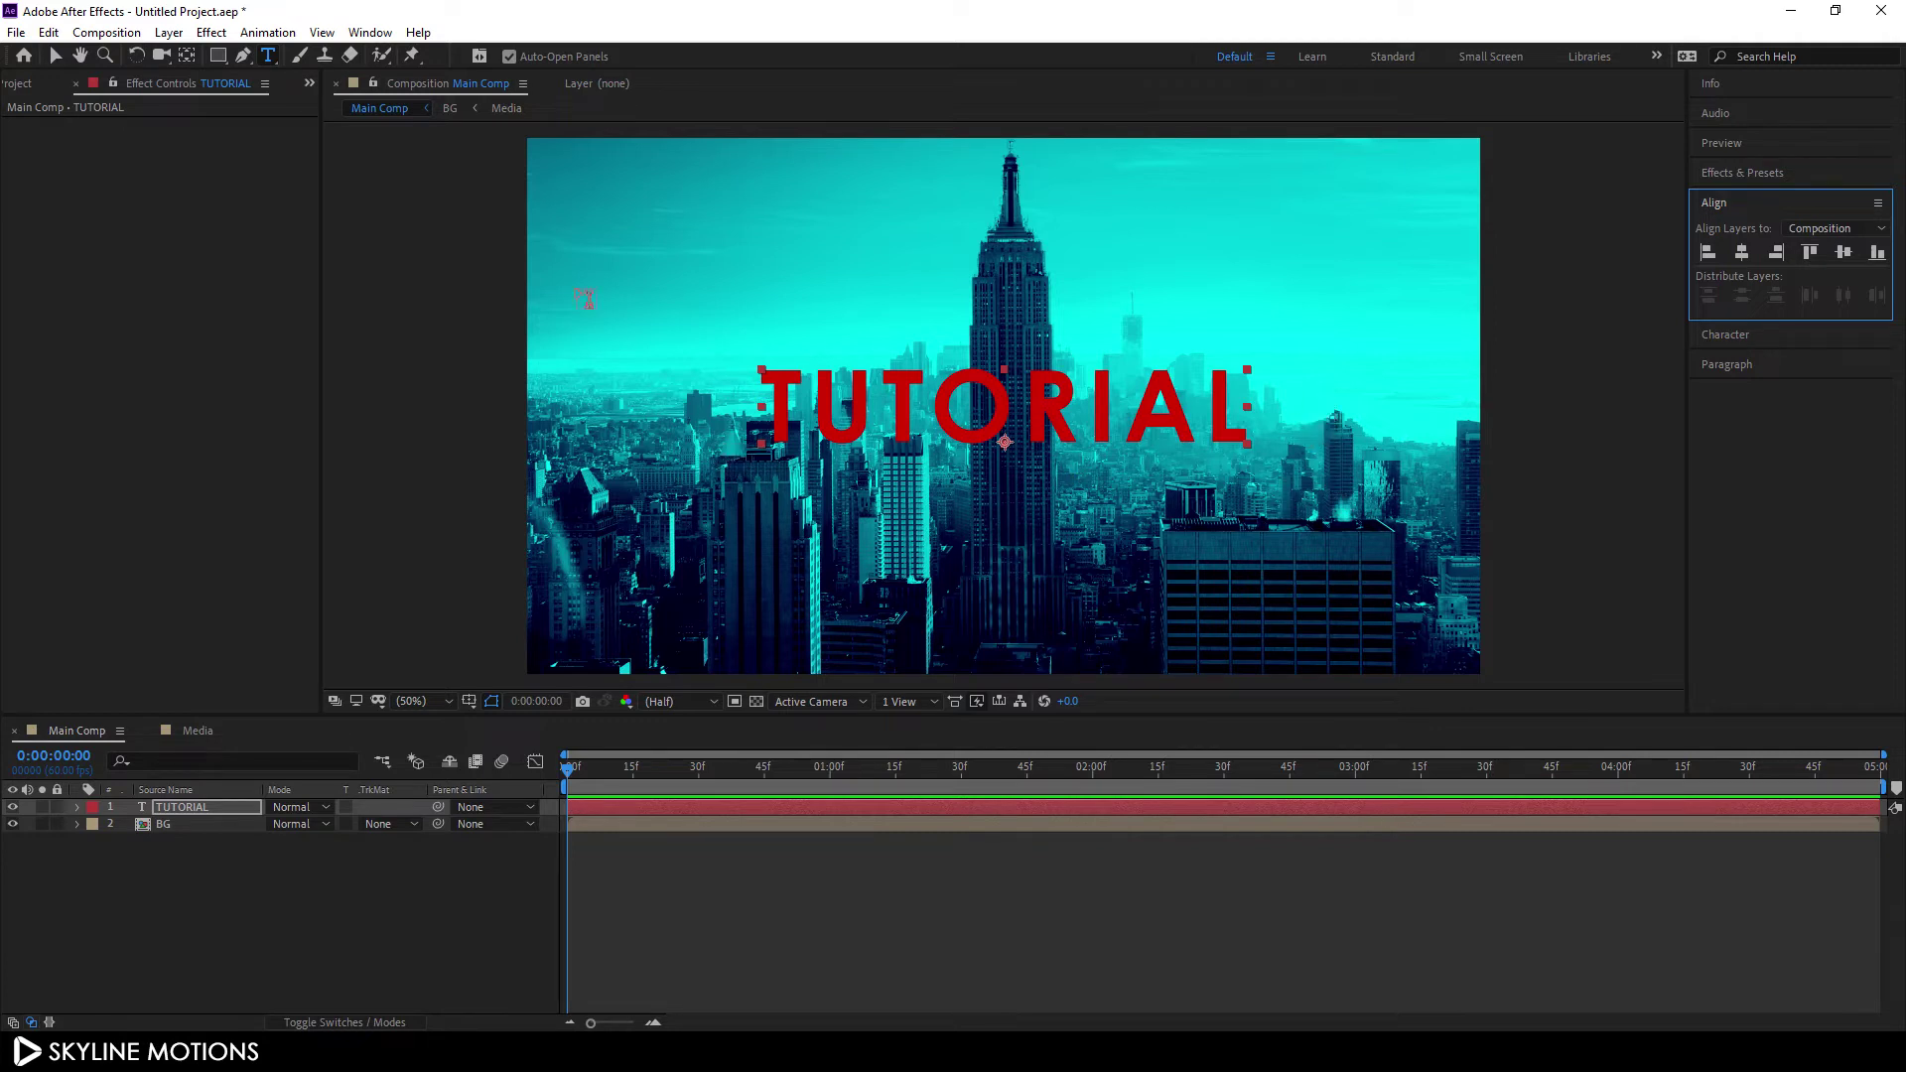
Draw a white rectangle about 1154 × 214 px on a new shape layer, covering the TUTORIAL text with a margin around it
click(284, 880)
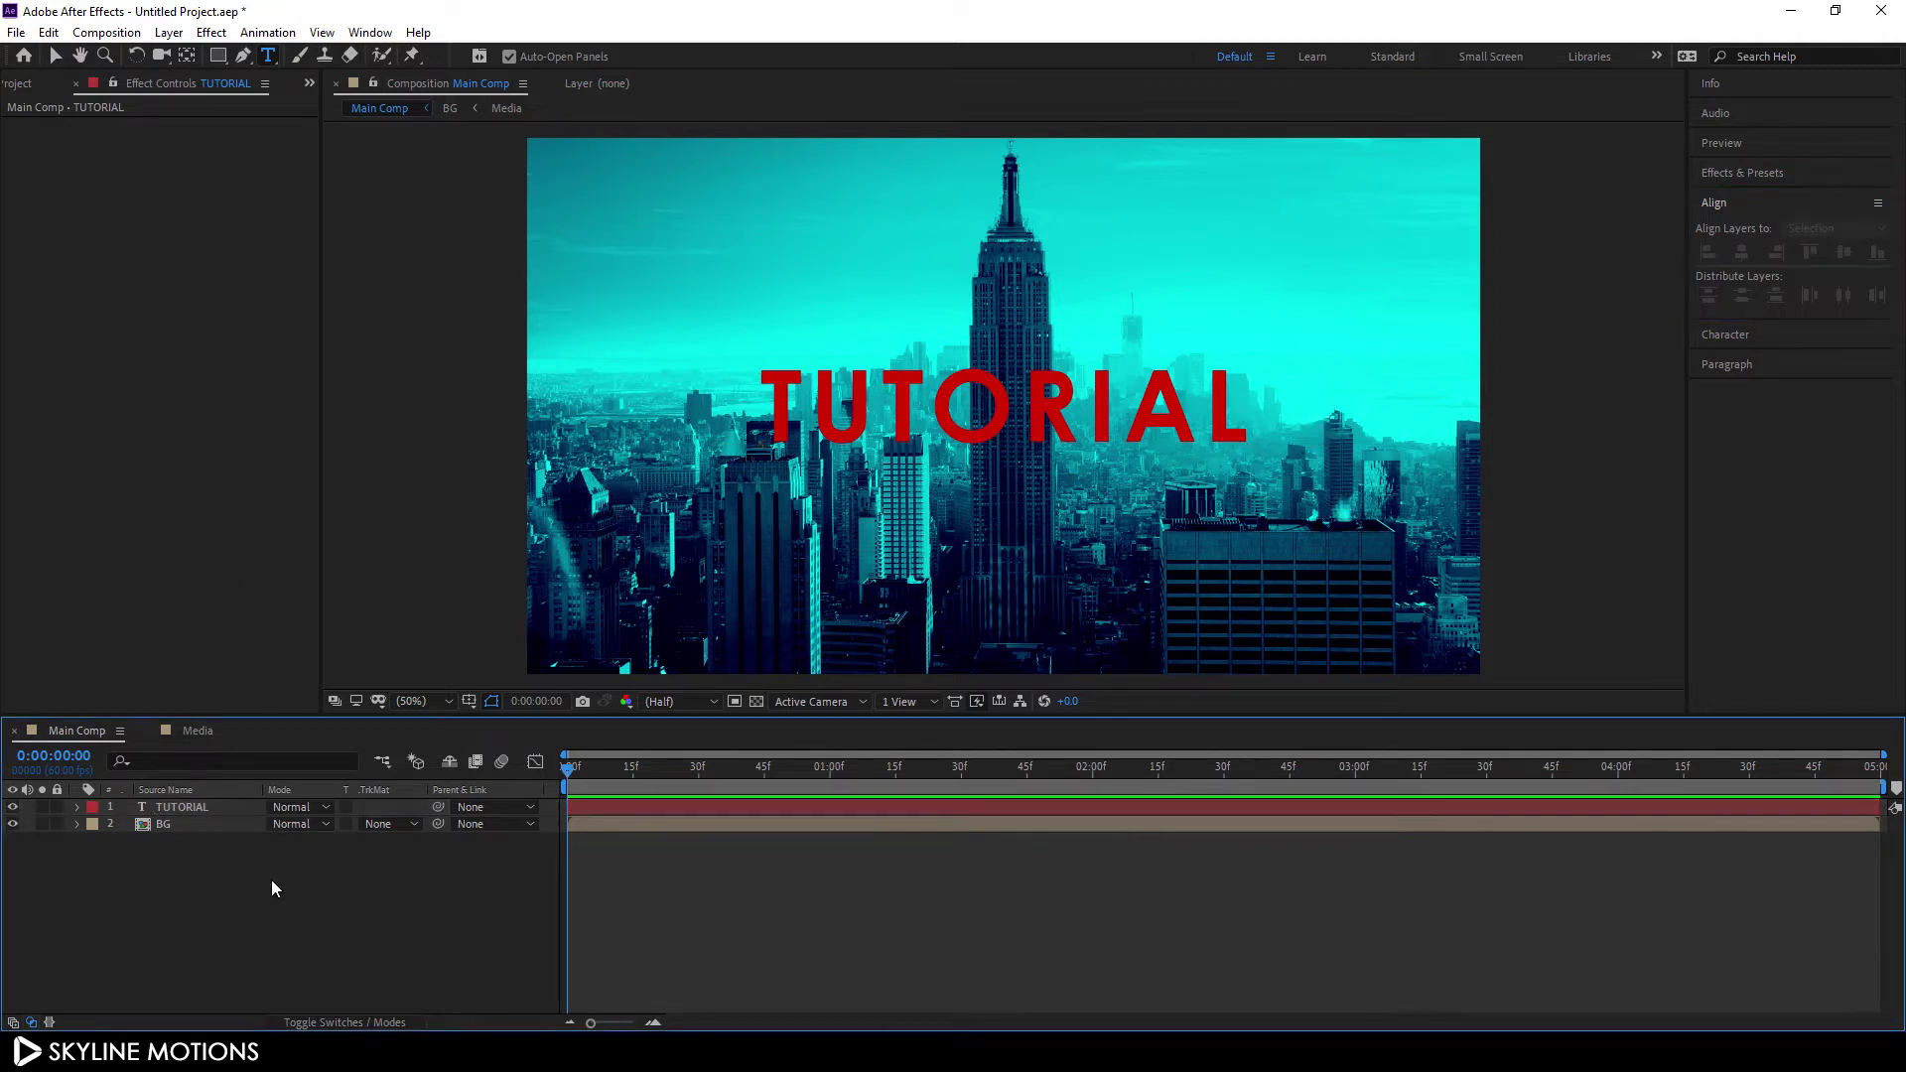
click(217, 55)
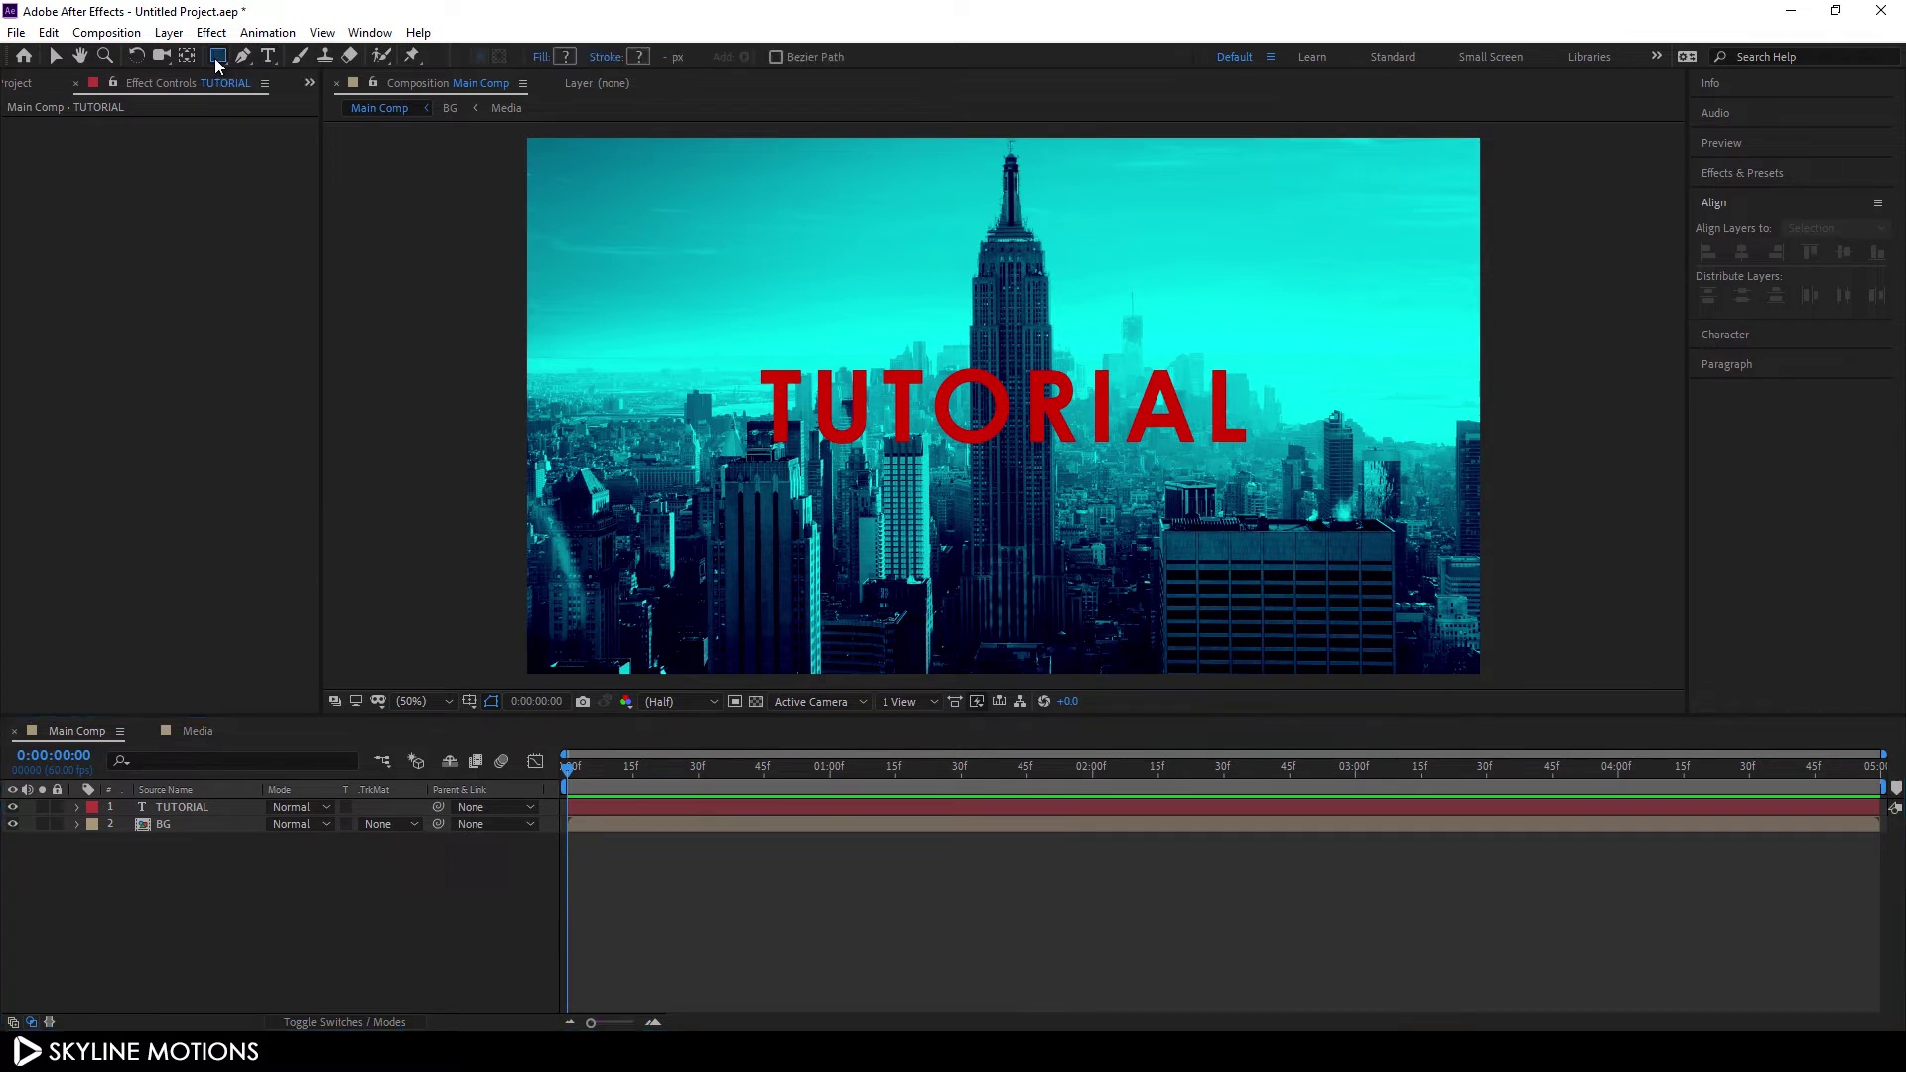
drag(717, 354, 1289, 461)
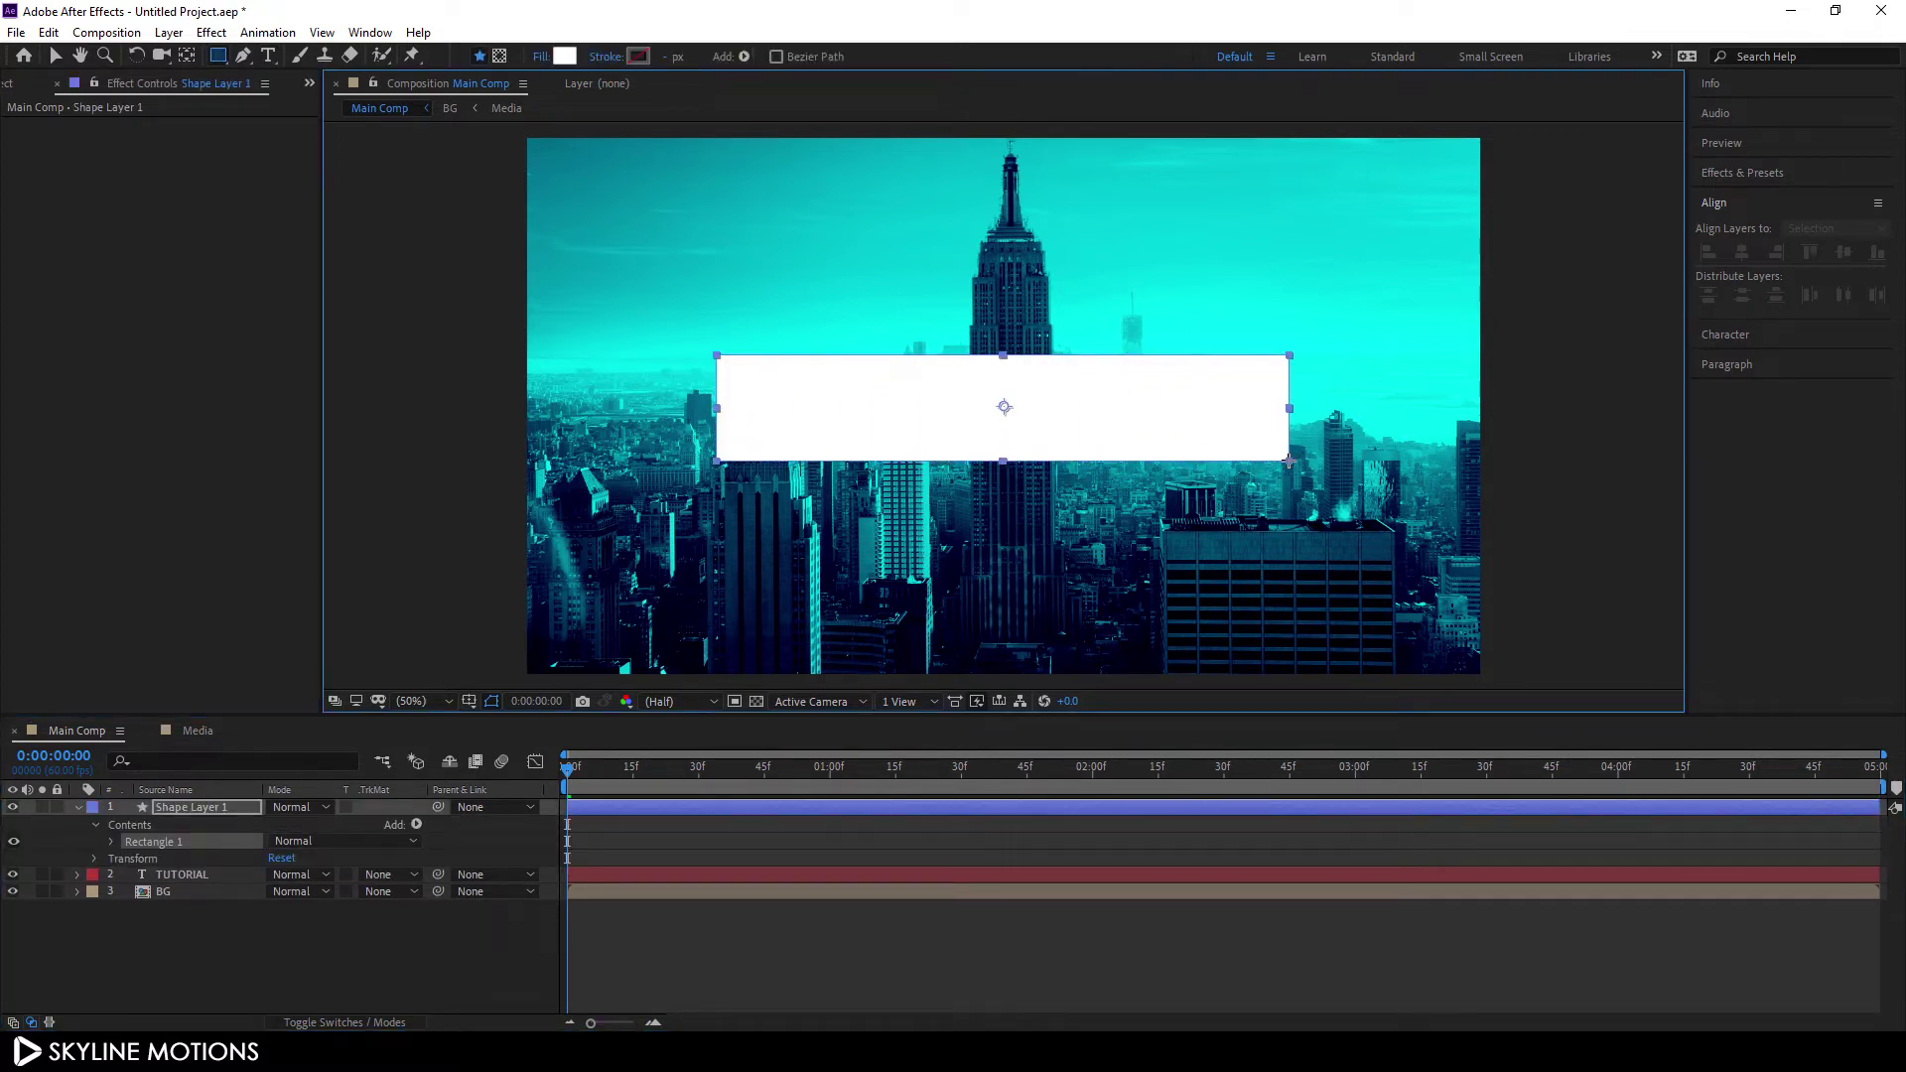
Rename the new rectangle's shape layer as Shape 1
right_click(186, 806)
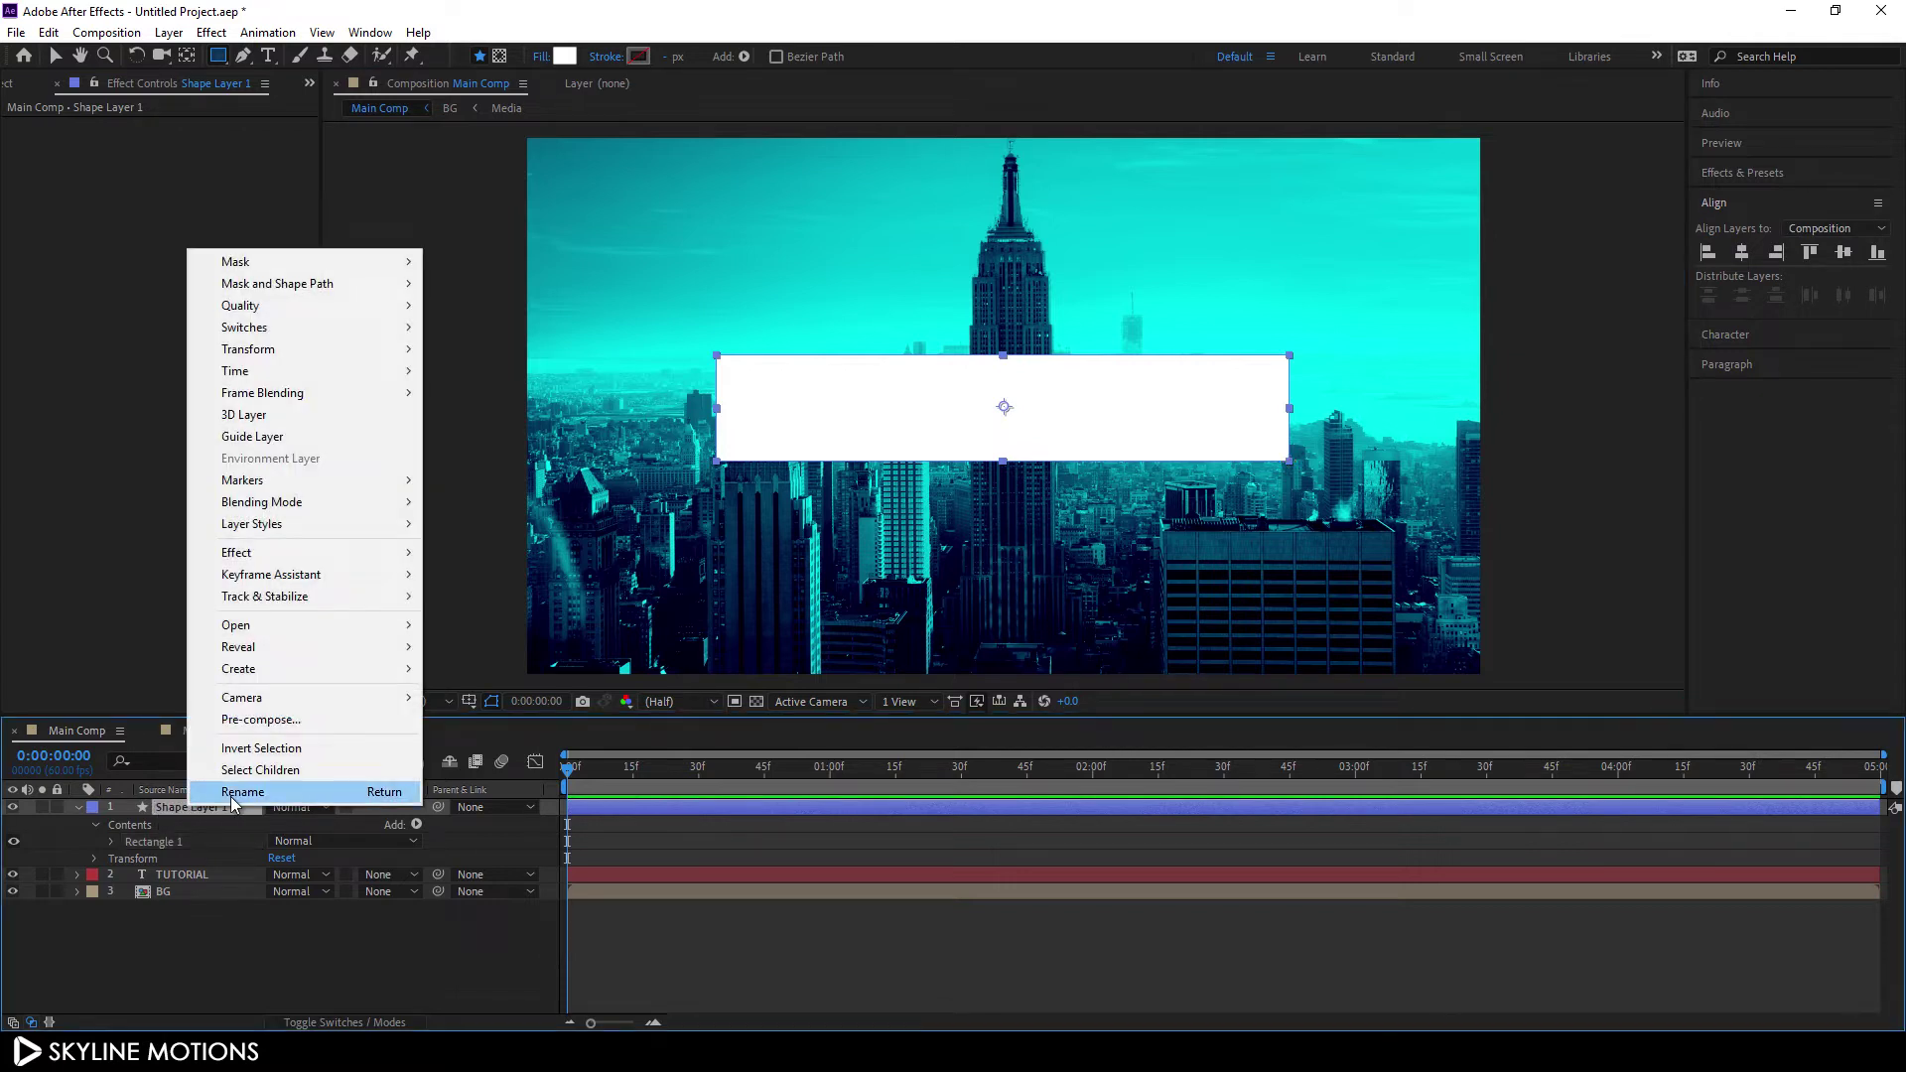
click(234, 793)
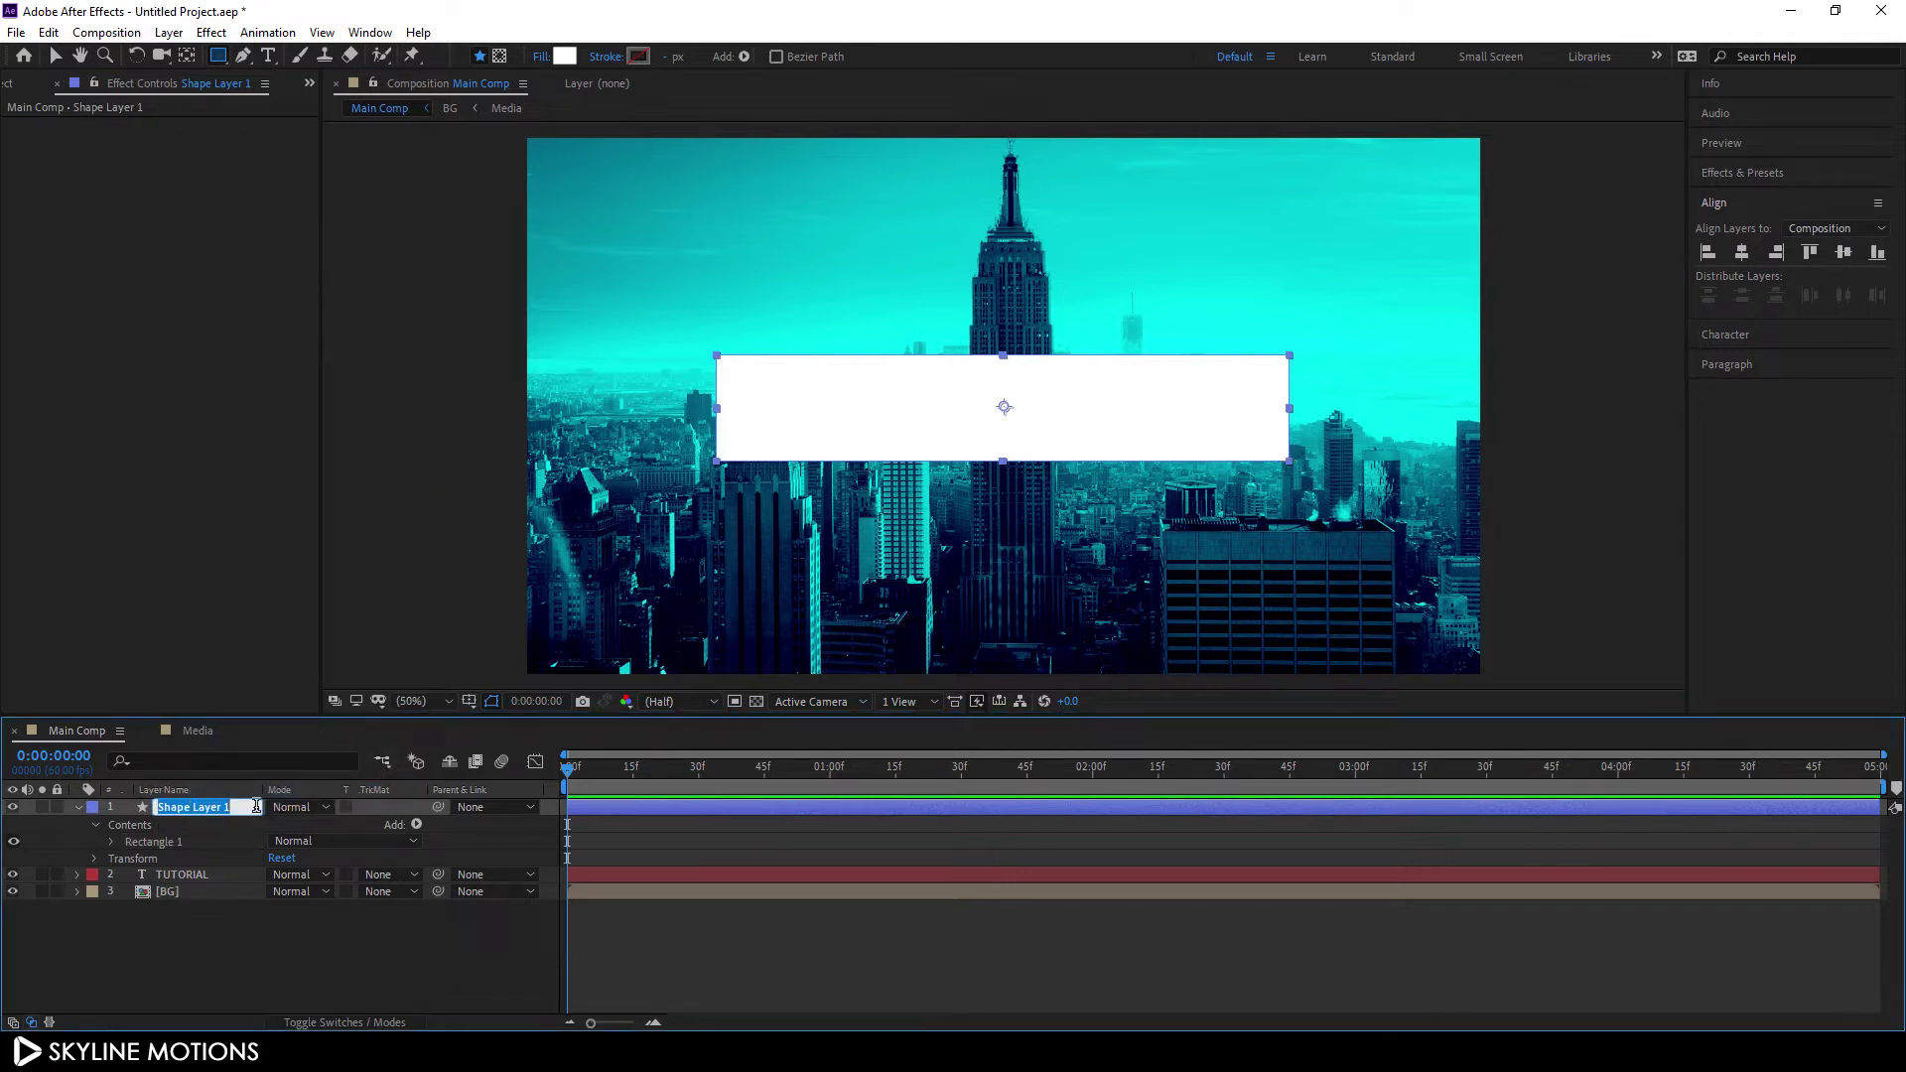
text(Shape 1)
key(Return)
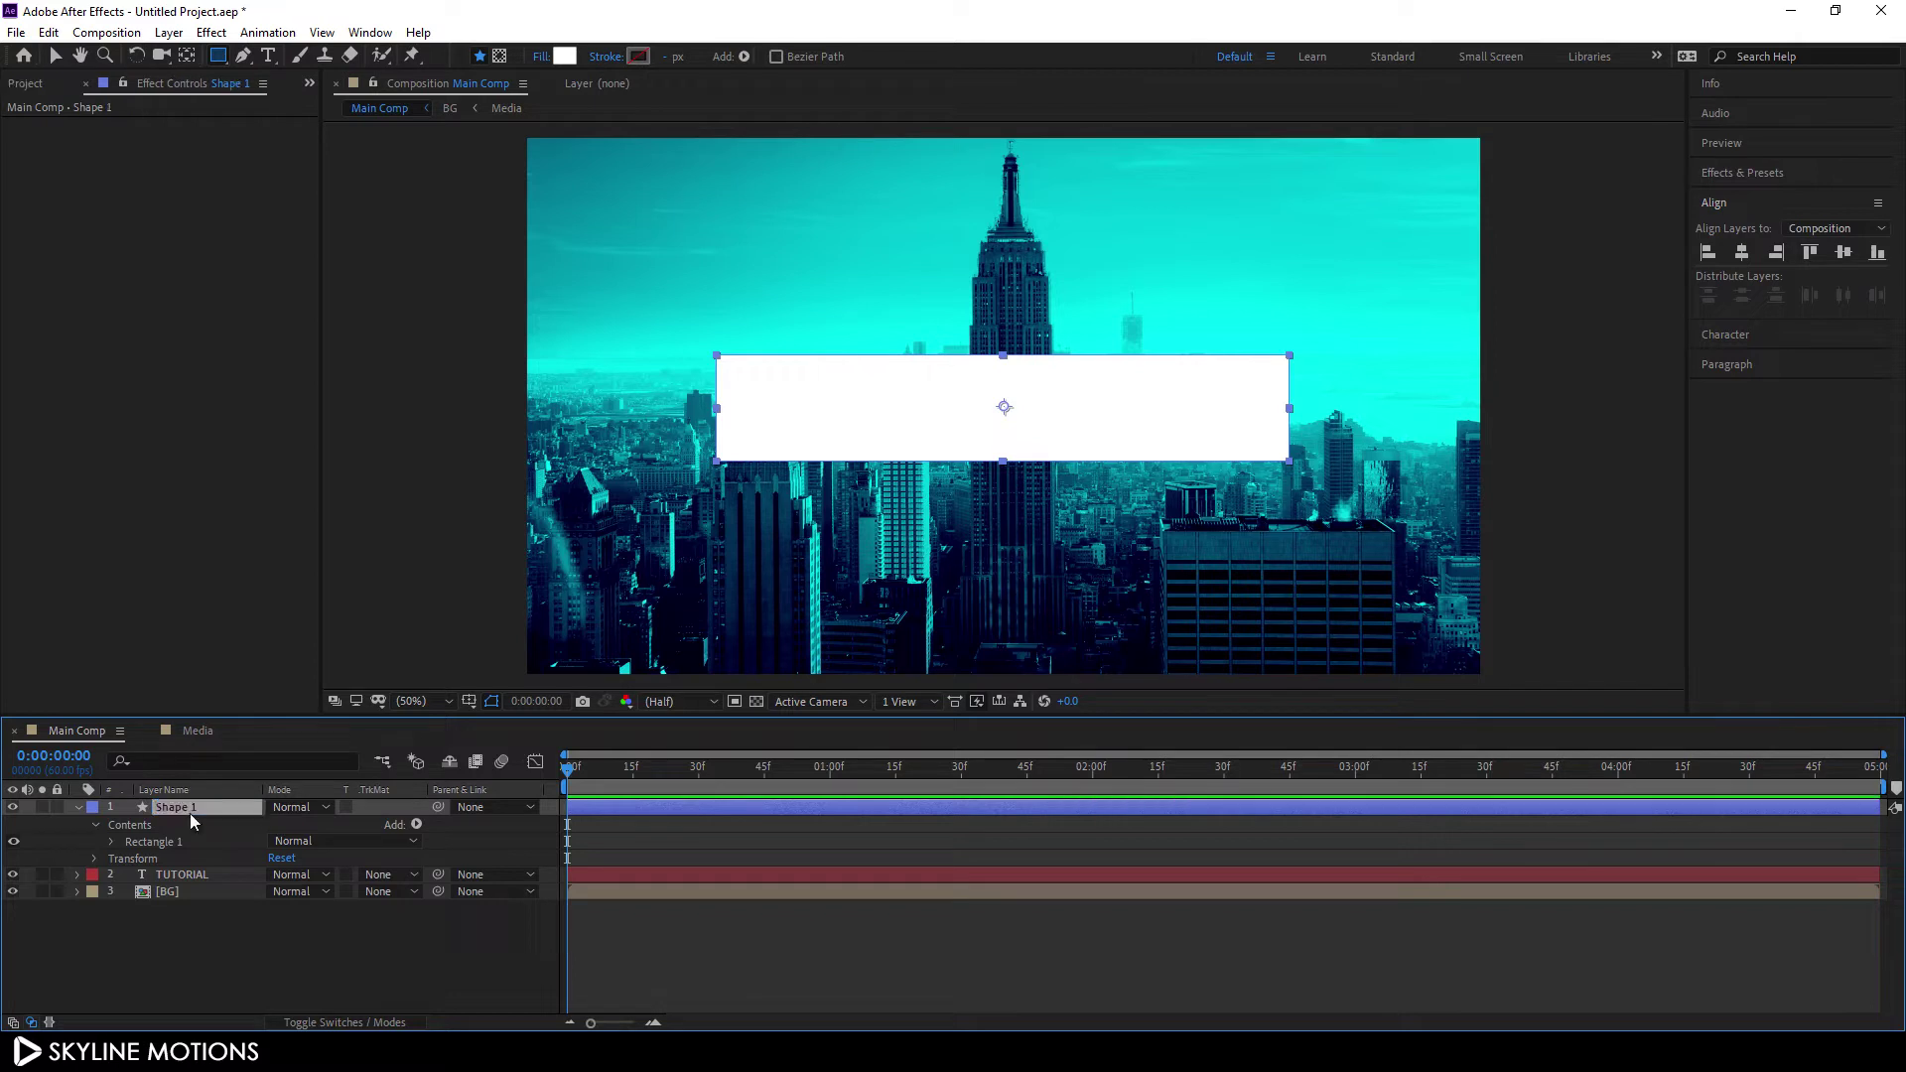
Move the Shape 1 layer below the TUTORIAL layer and centre it horizontally and vertically in the composition
drag(176, 810, 187, 878)
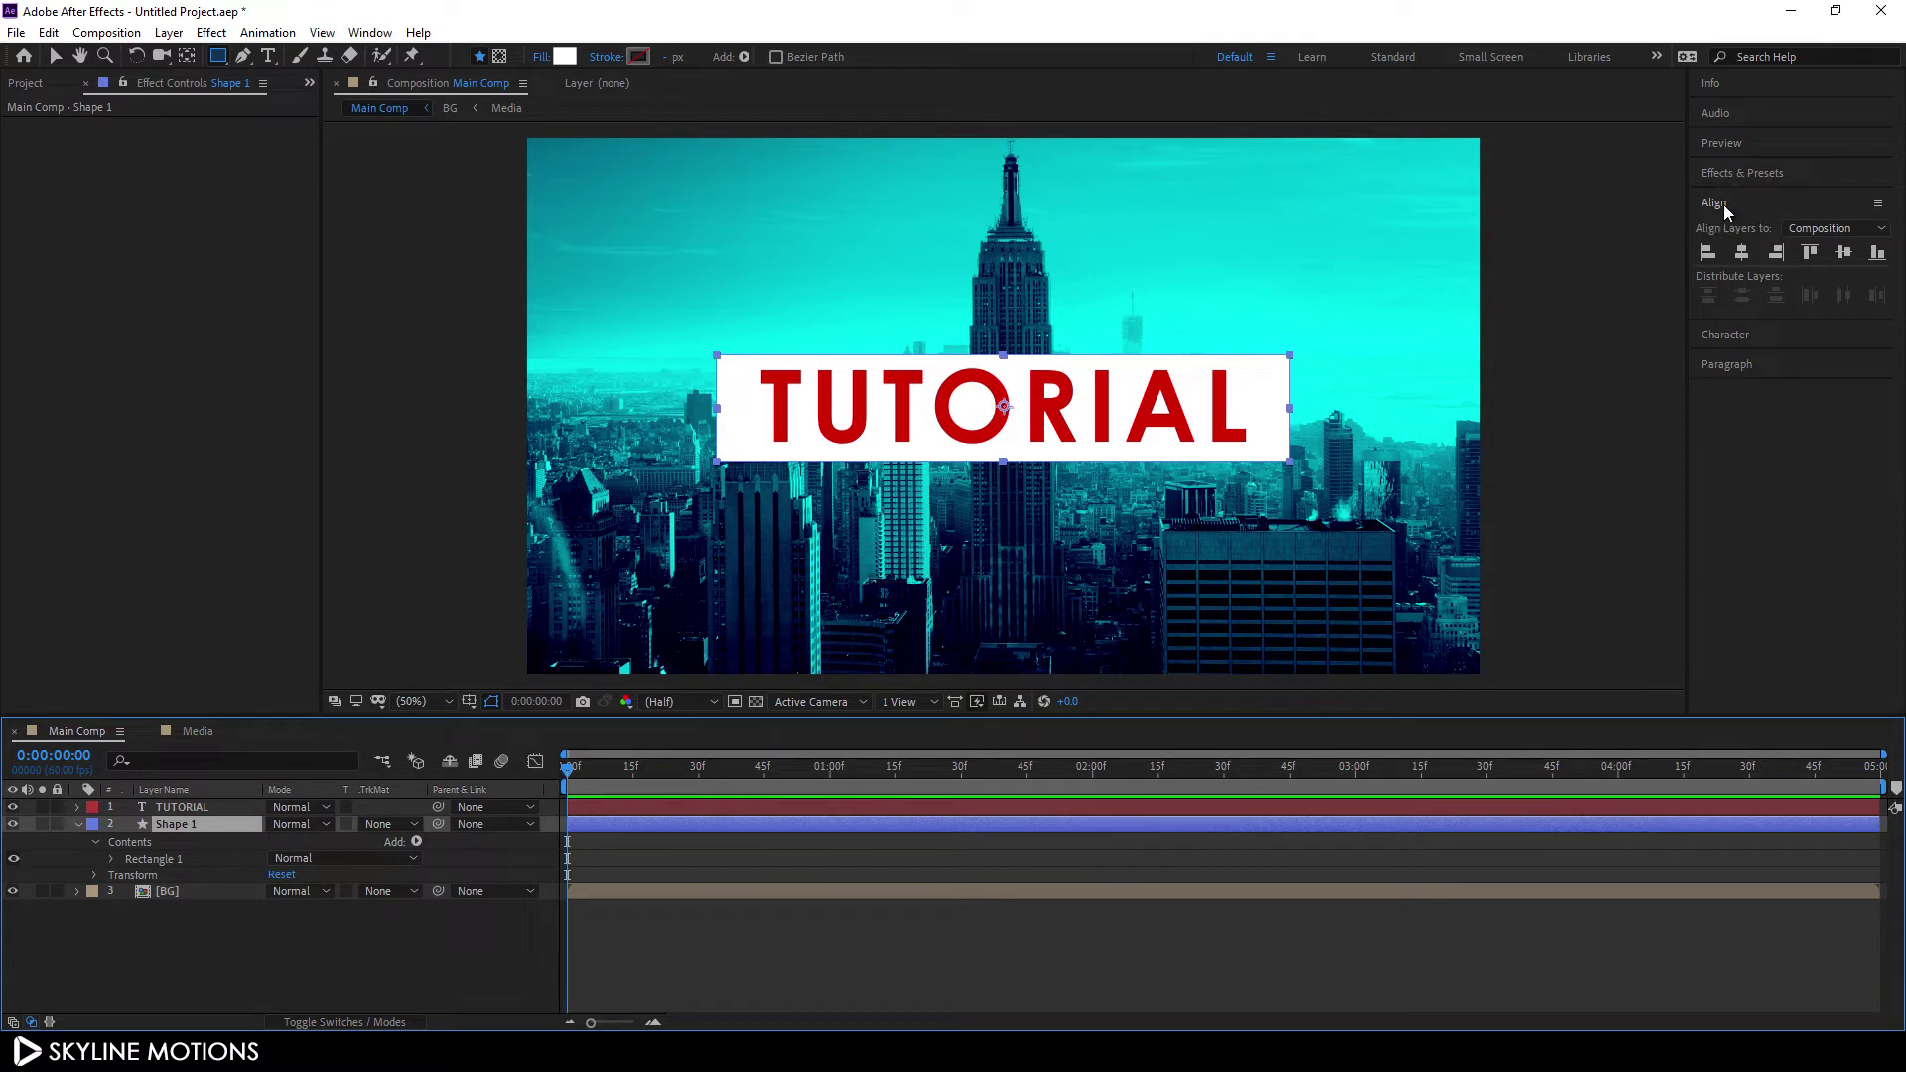
click(1741, 255)
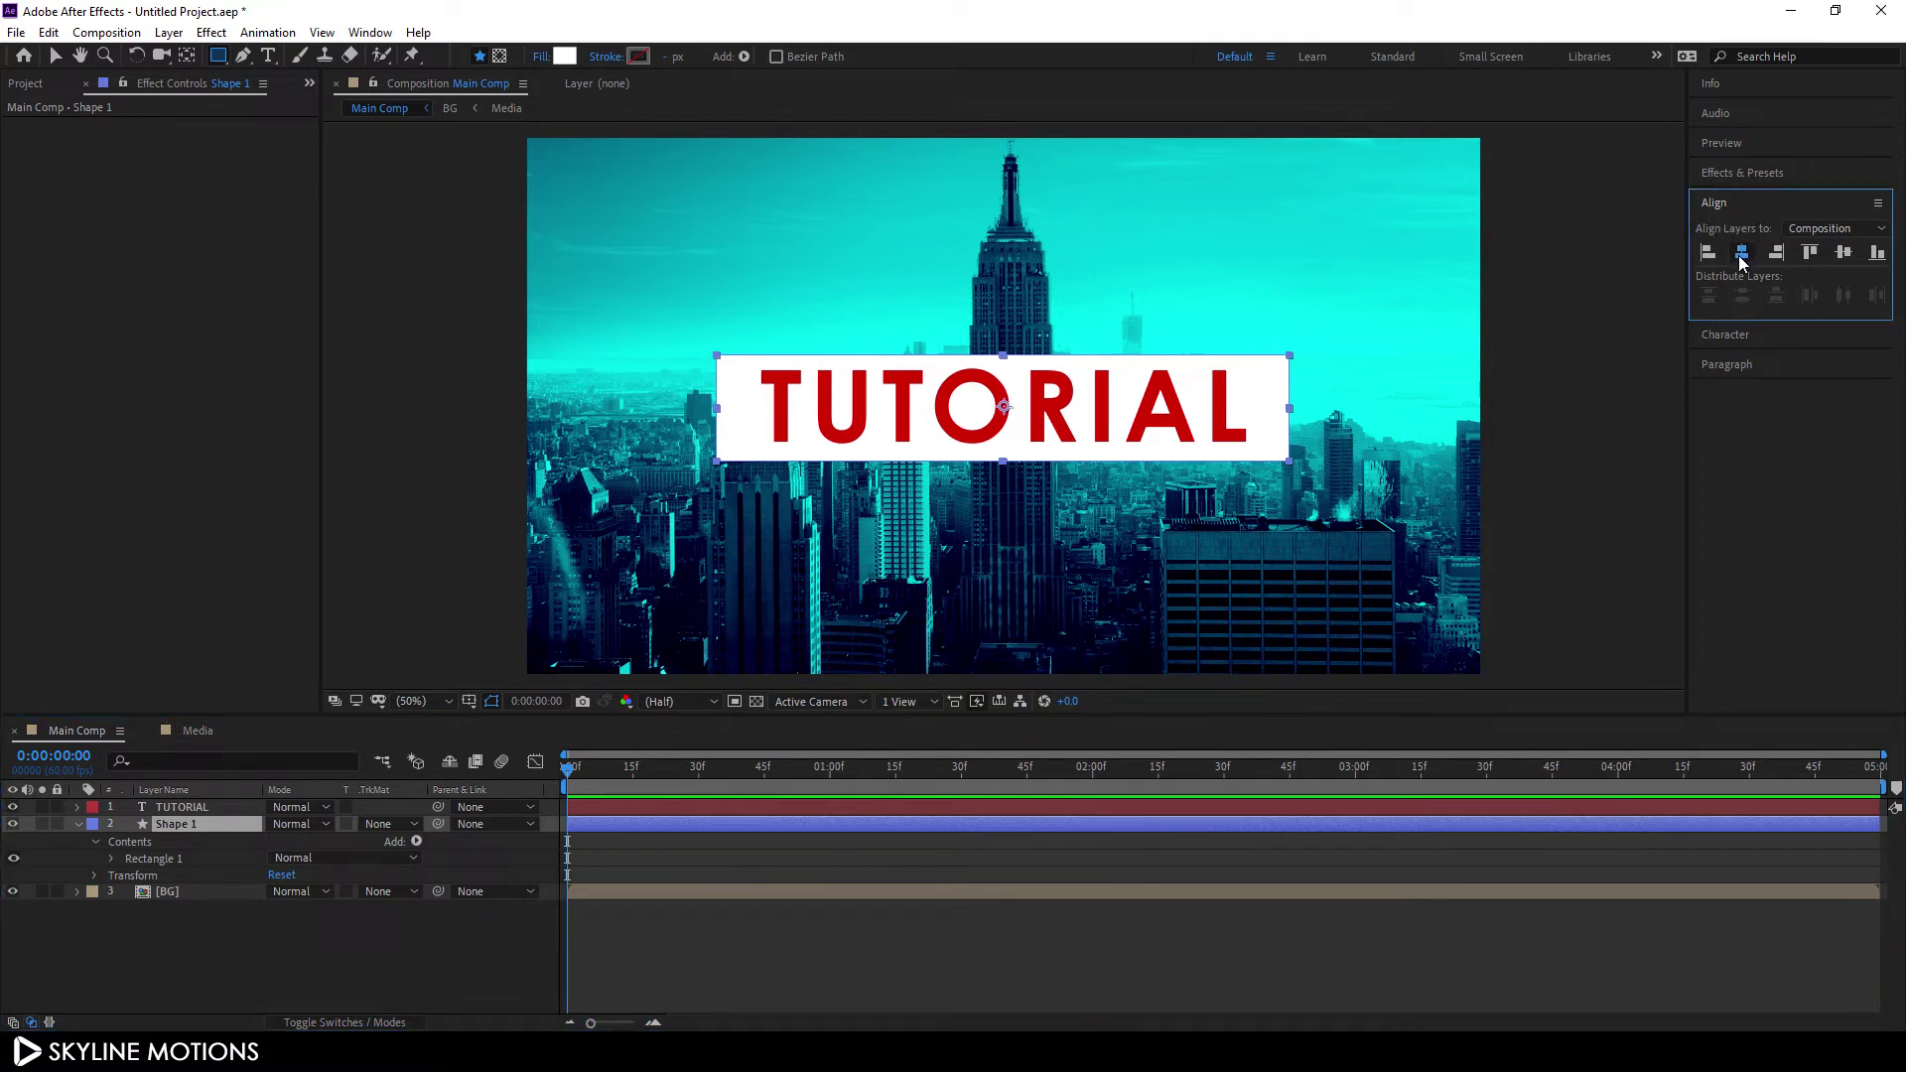
click(1843, 254)
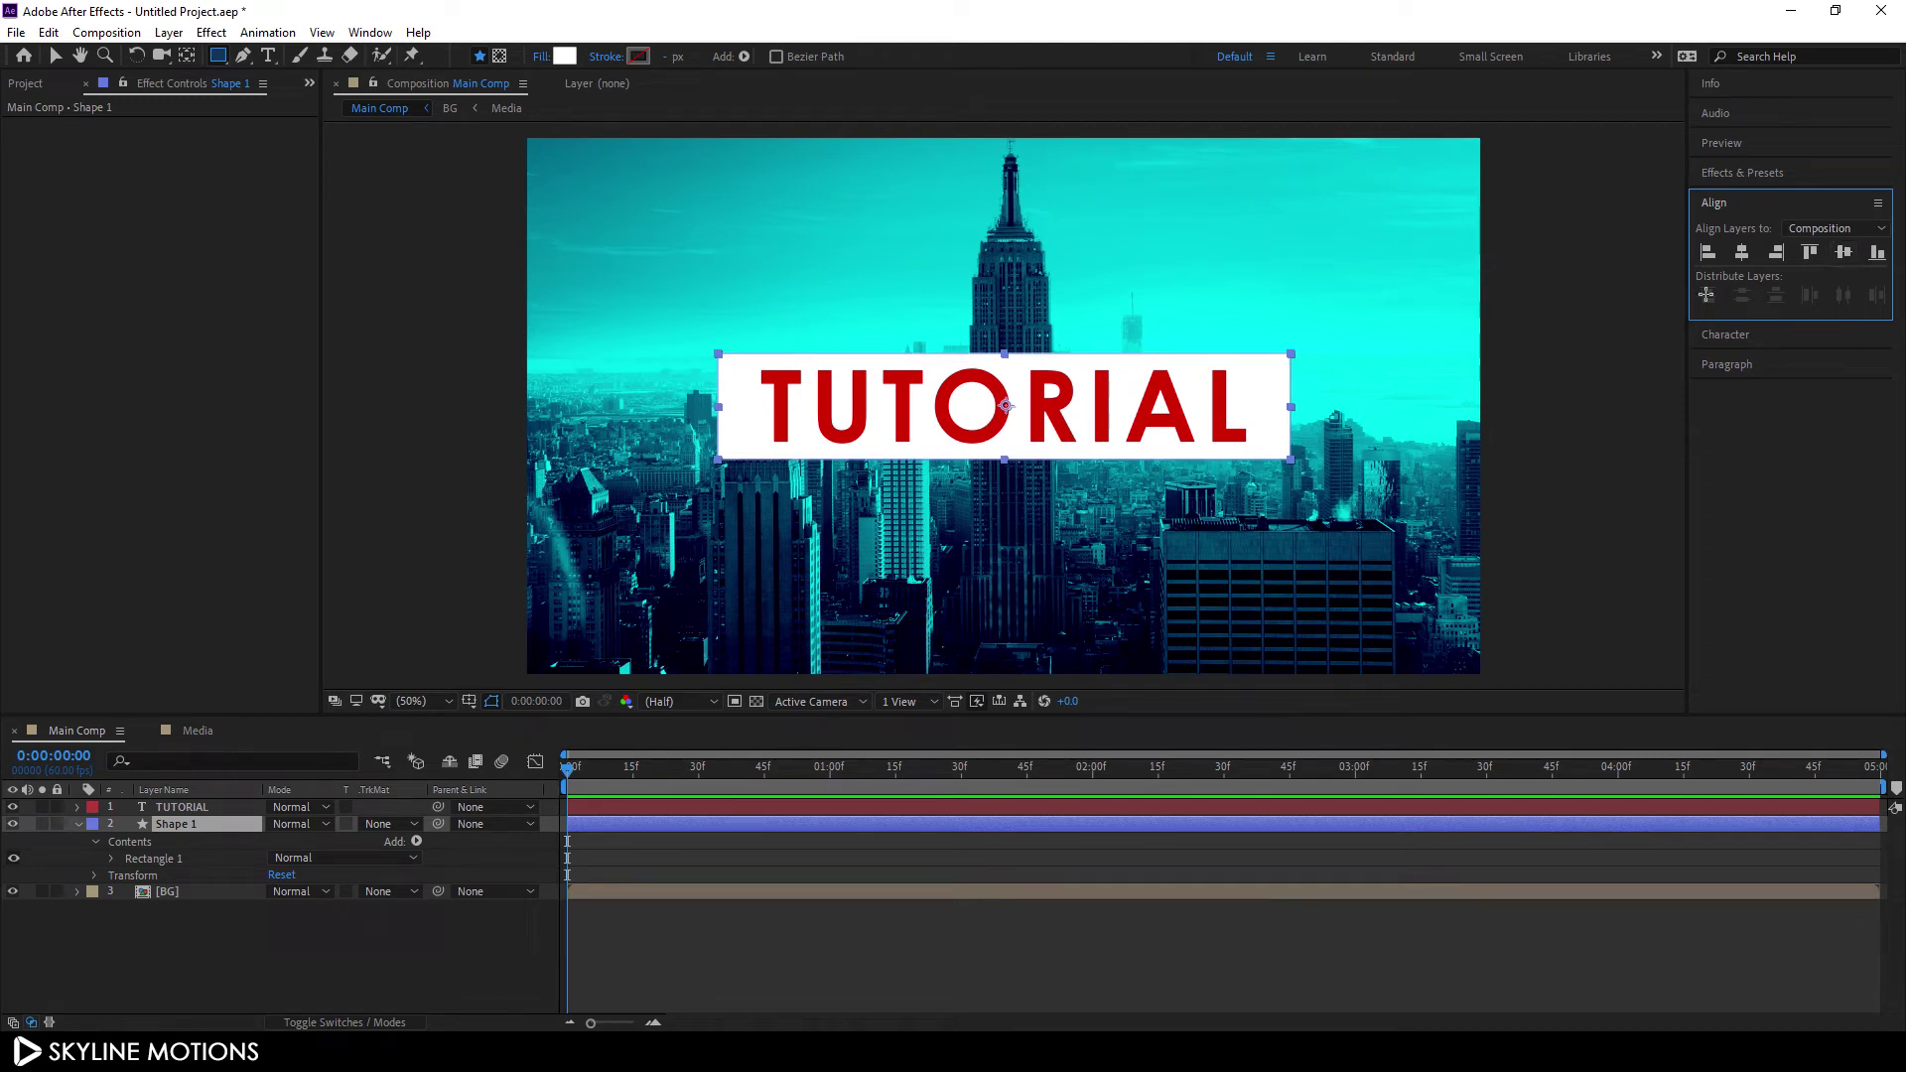
Set the size of Shape 1's rectangle path to 1100 by 200 with unlinked proportions
click(111, 857)
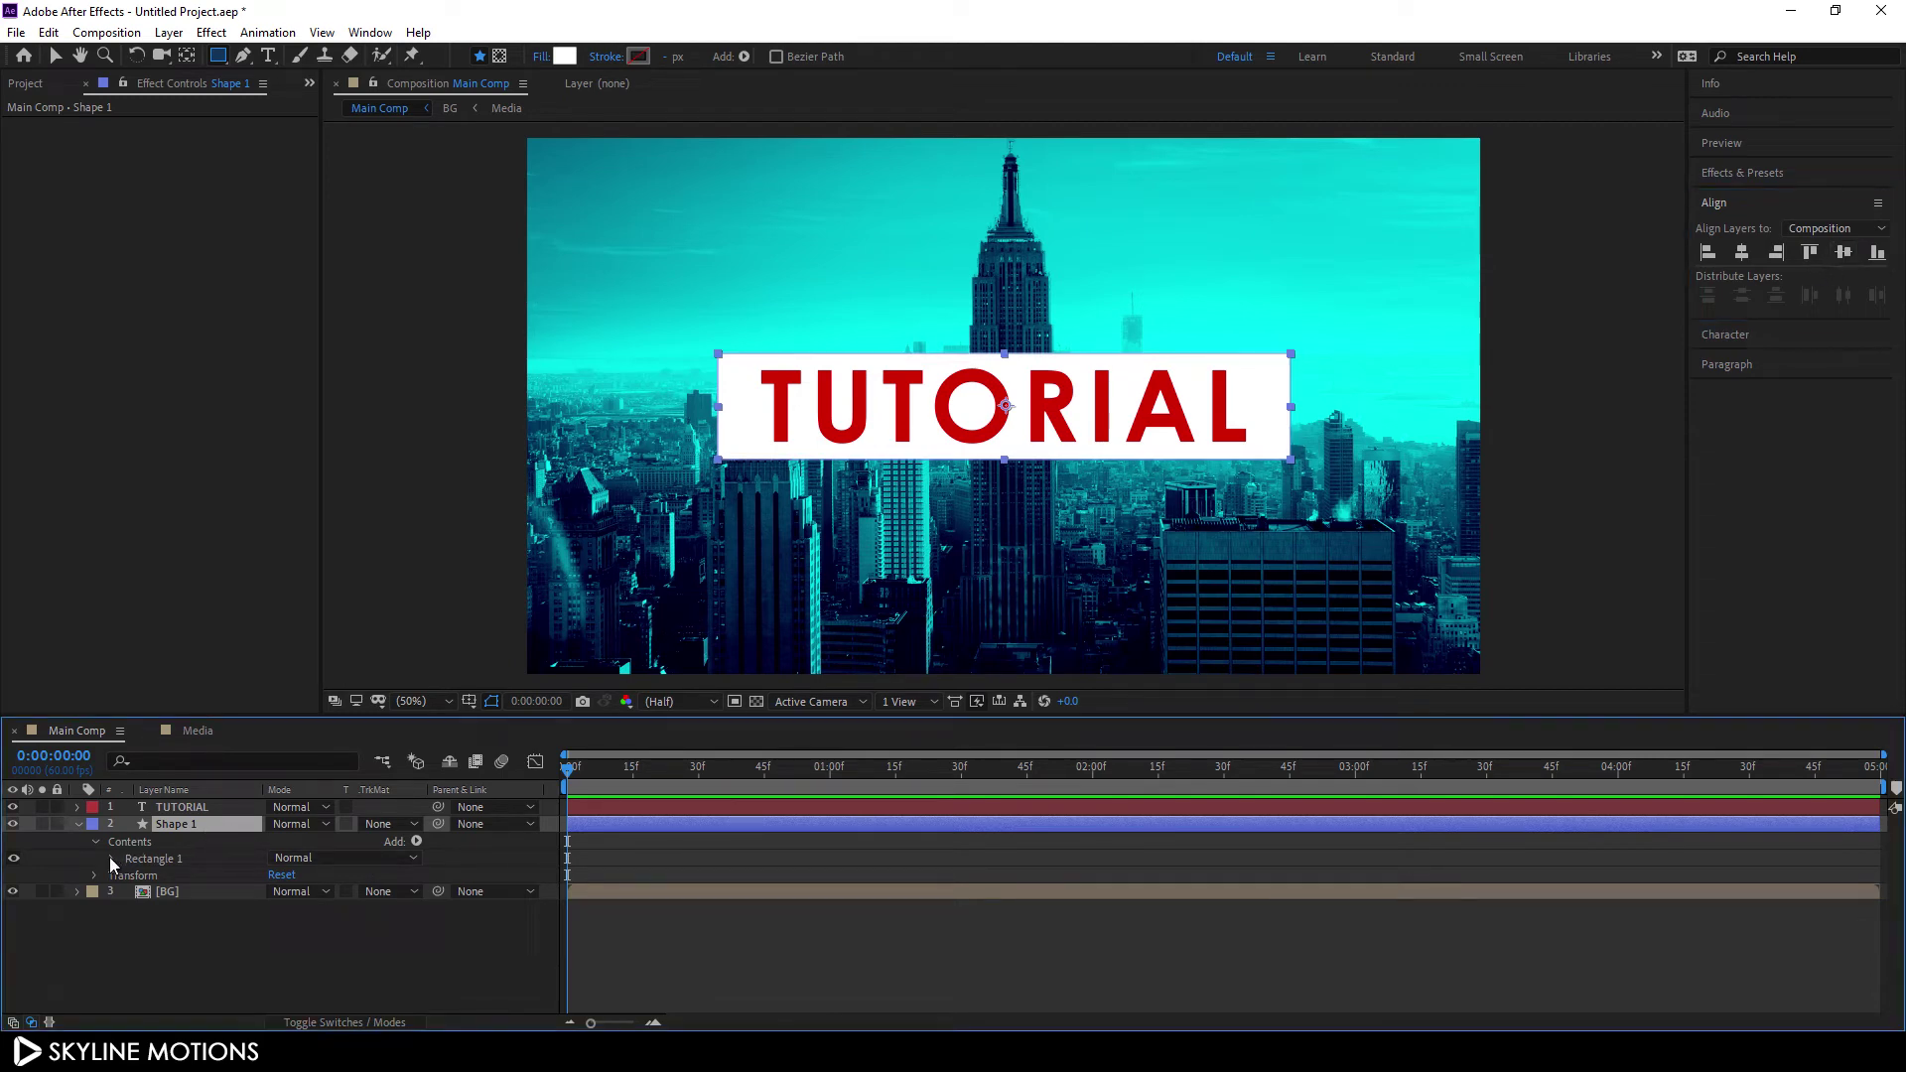
click(128, 875)
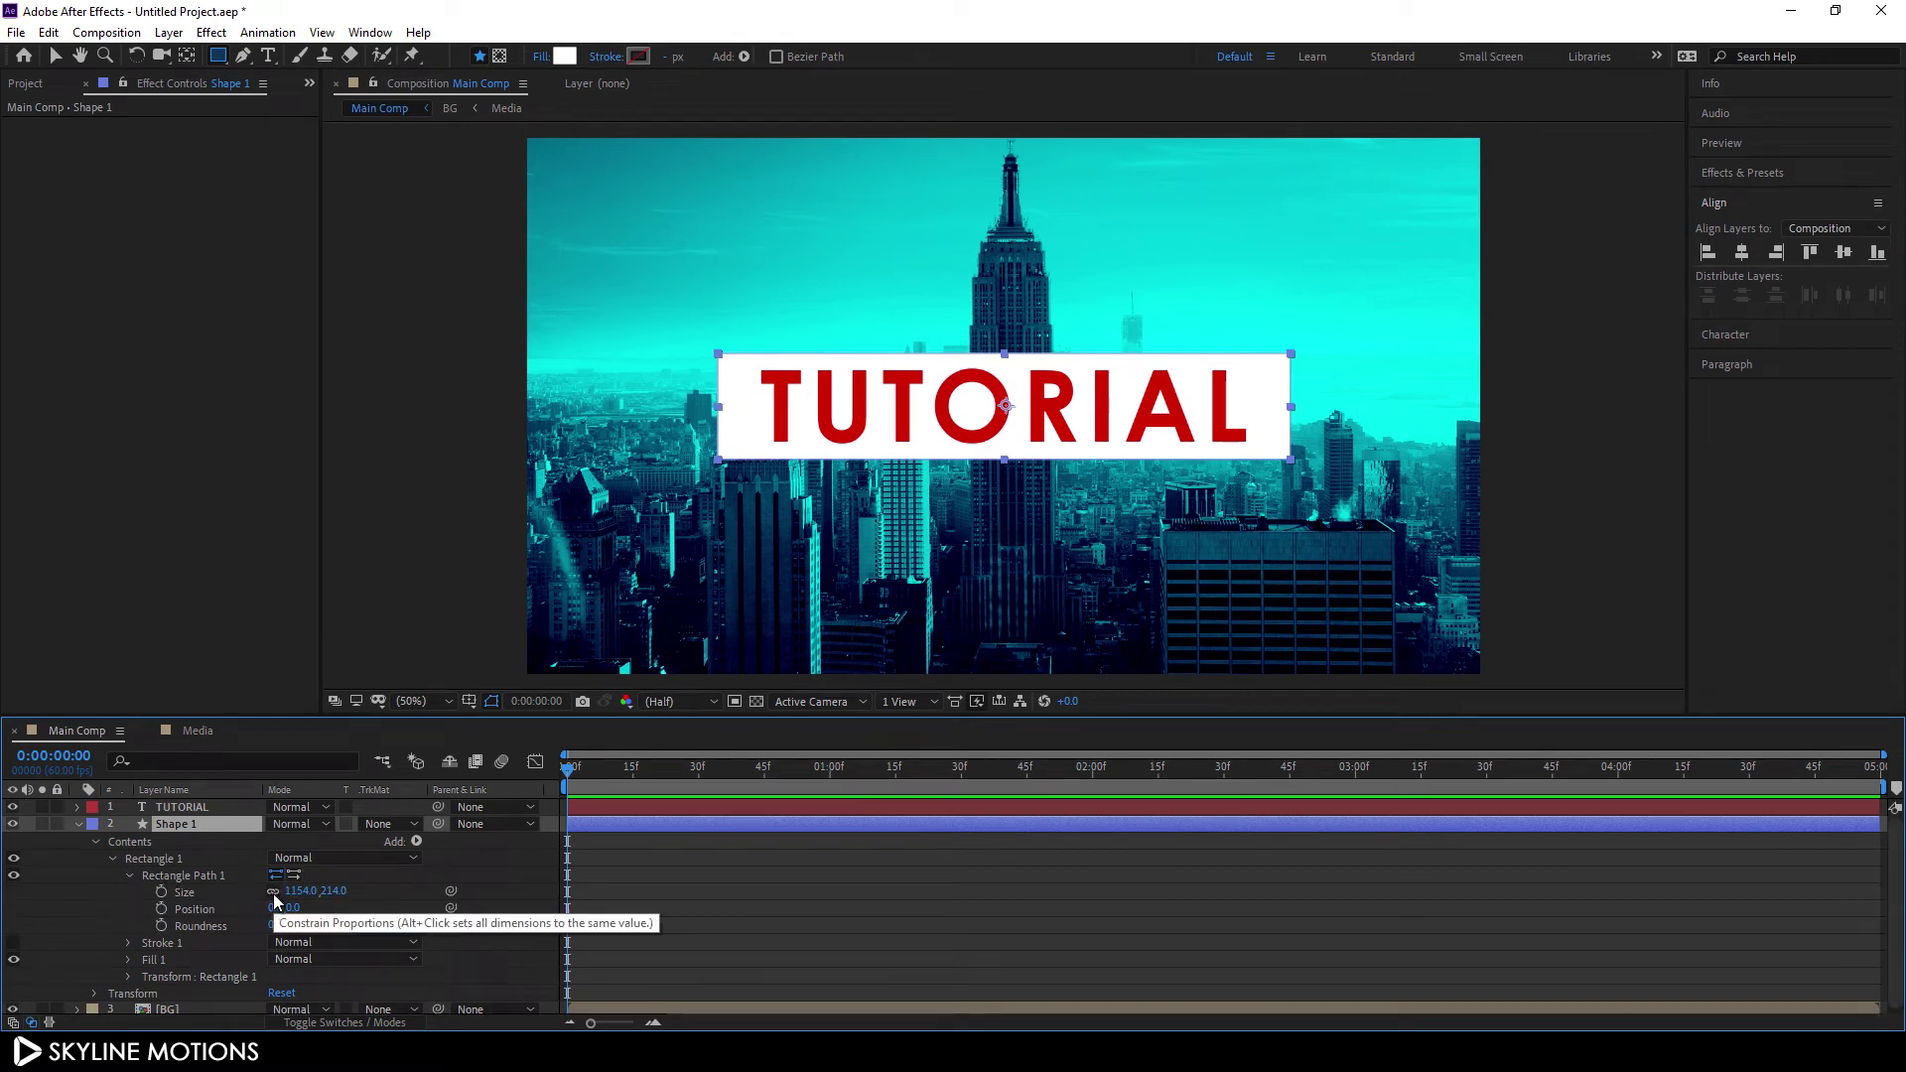
drag(336, 891, 318, 894)
click(335, 891)
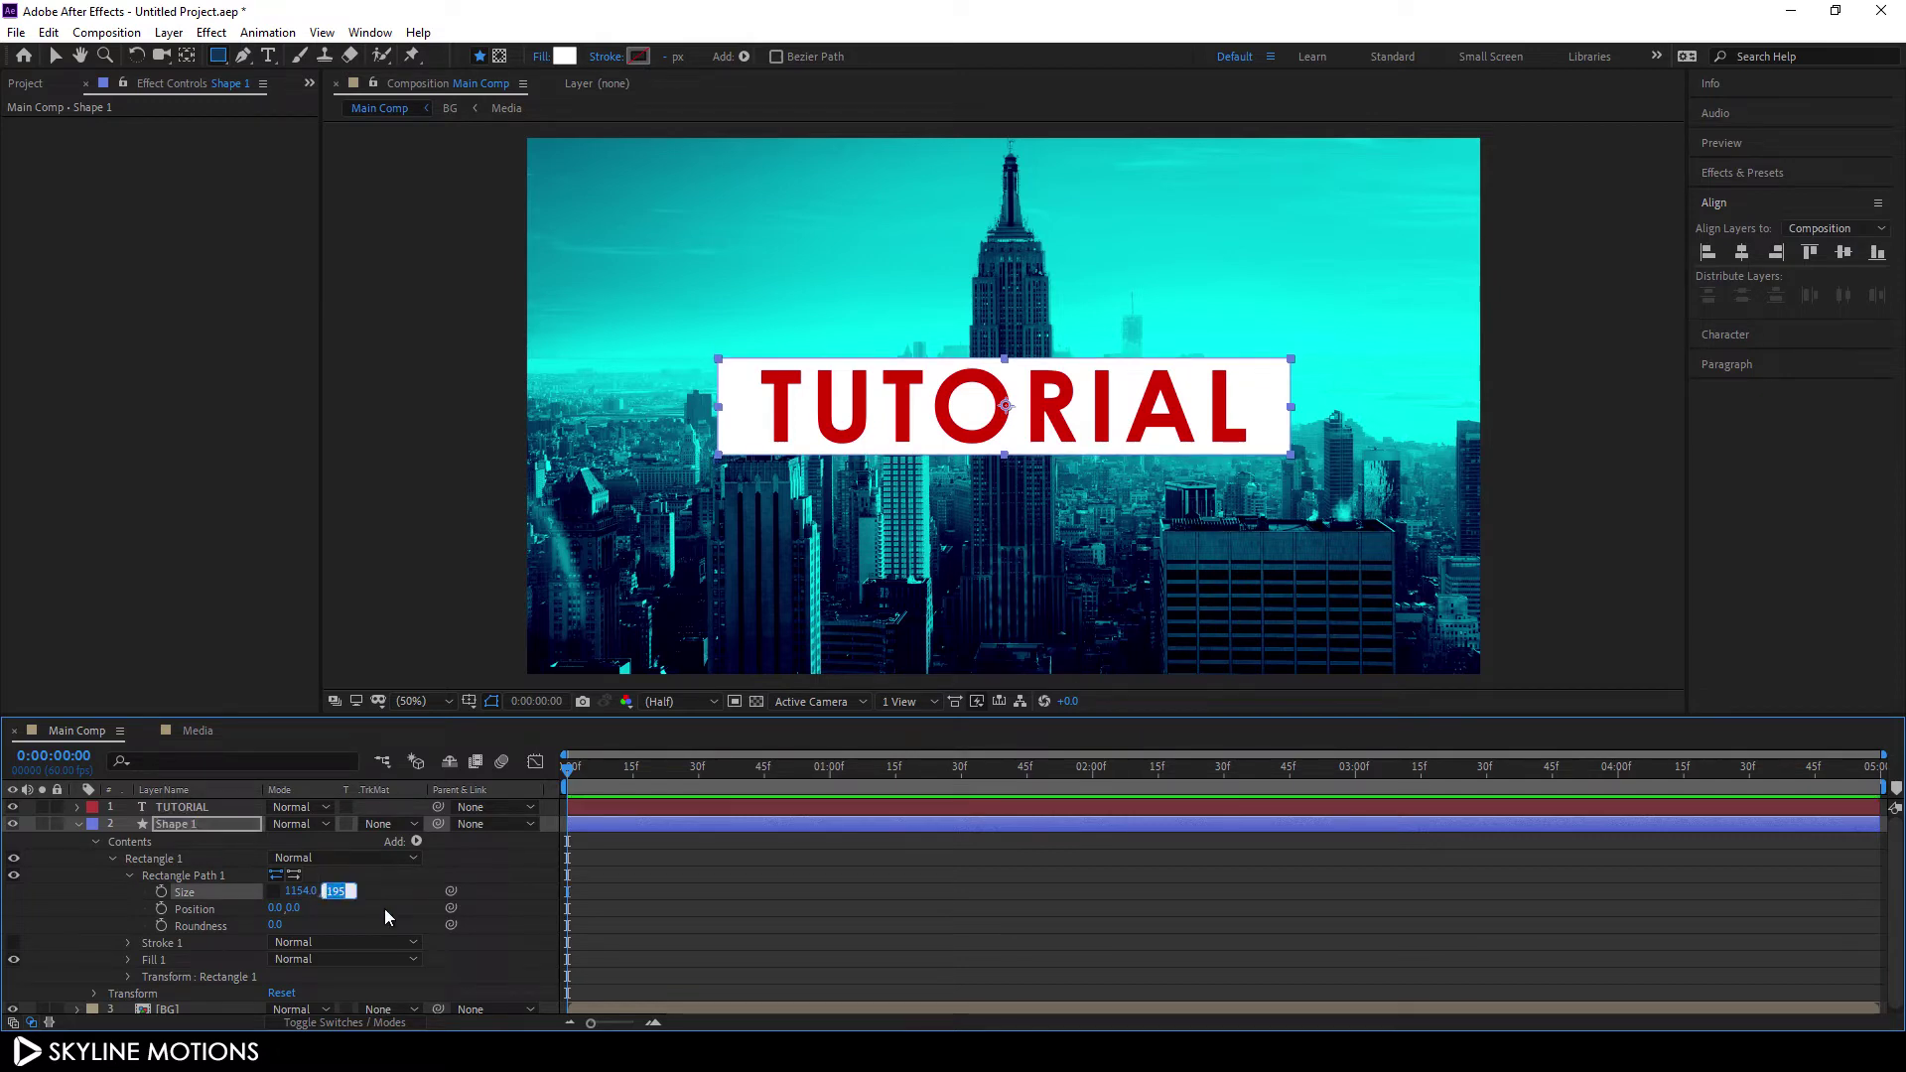
key(Return)
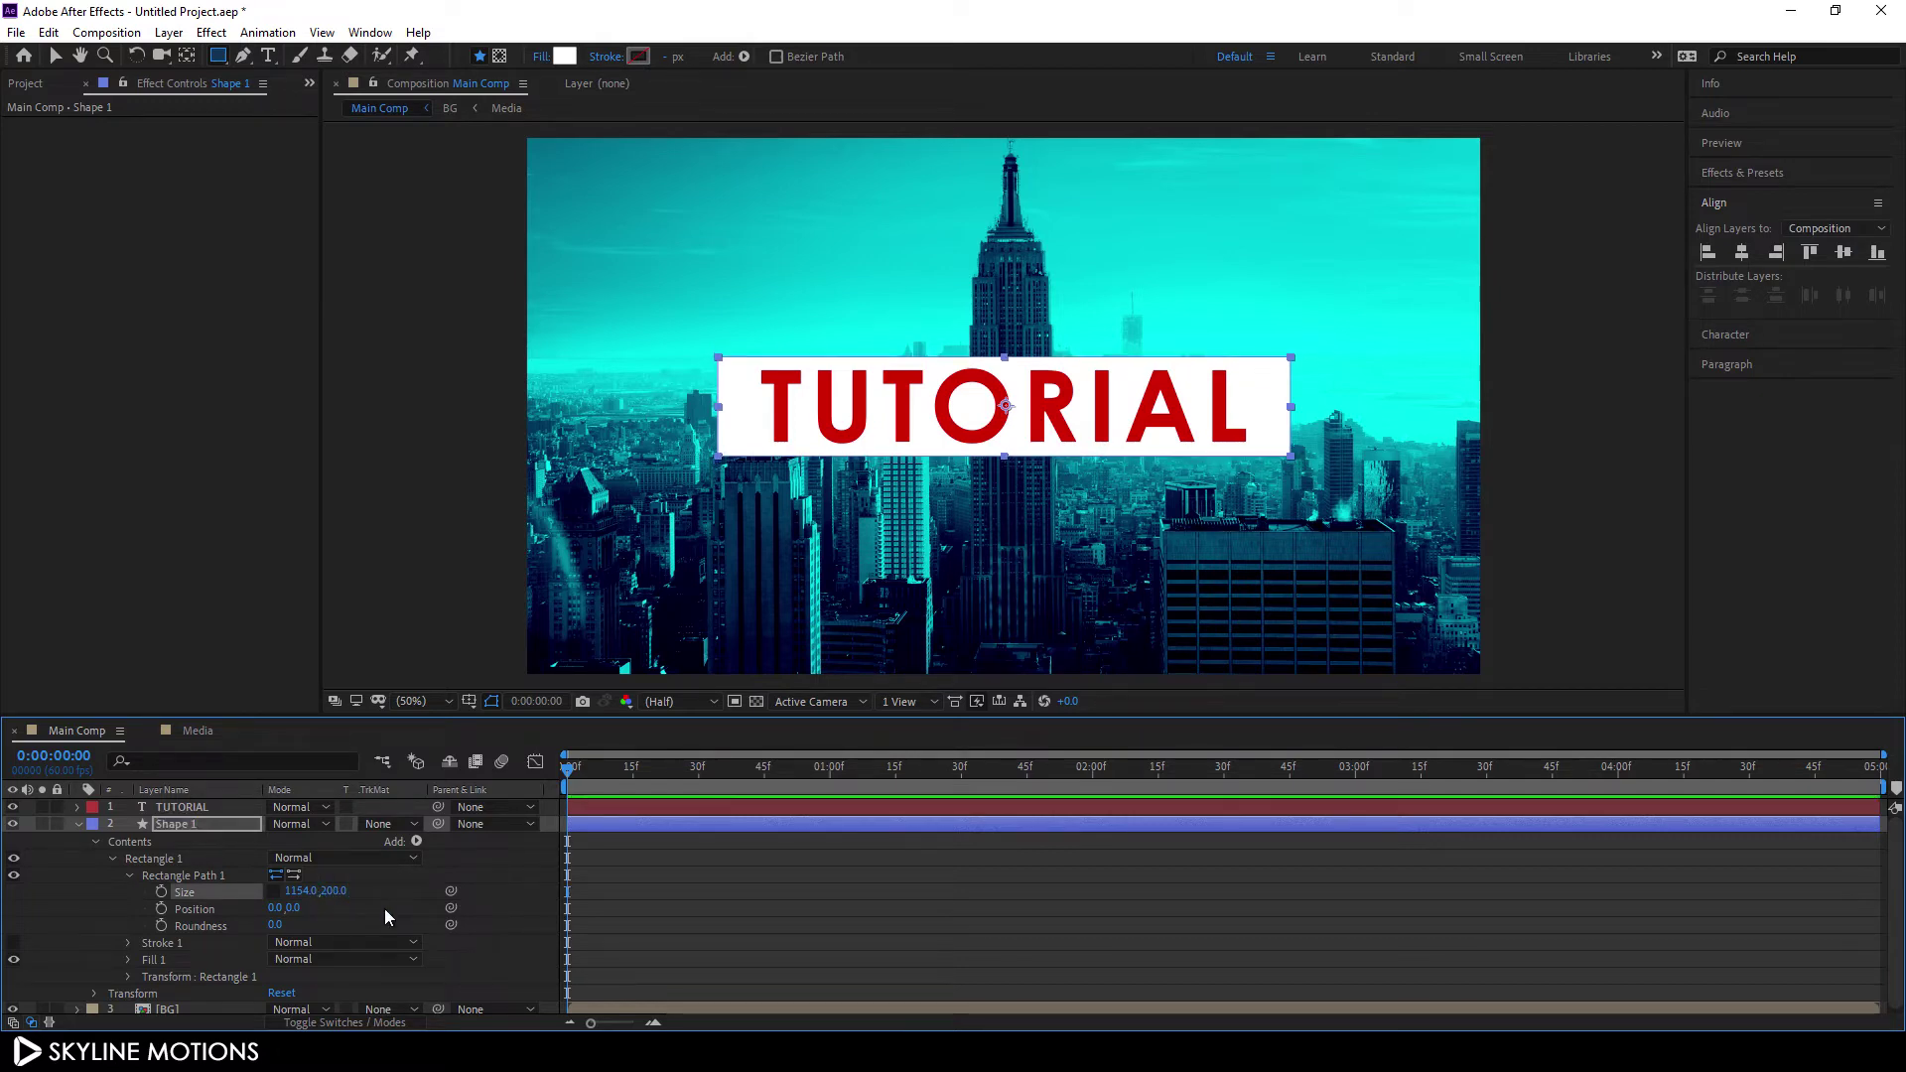
click(298, 891)
text(800)
key(Return)
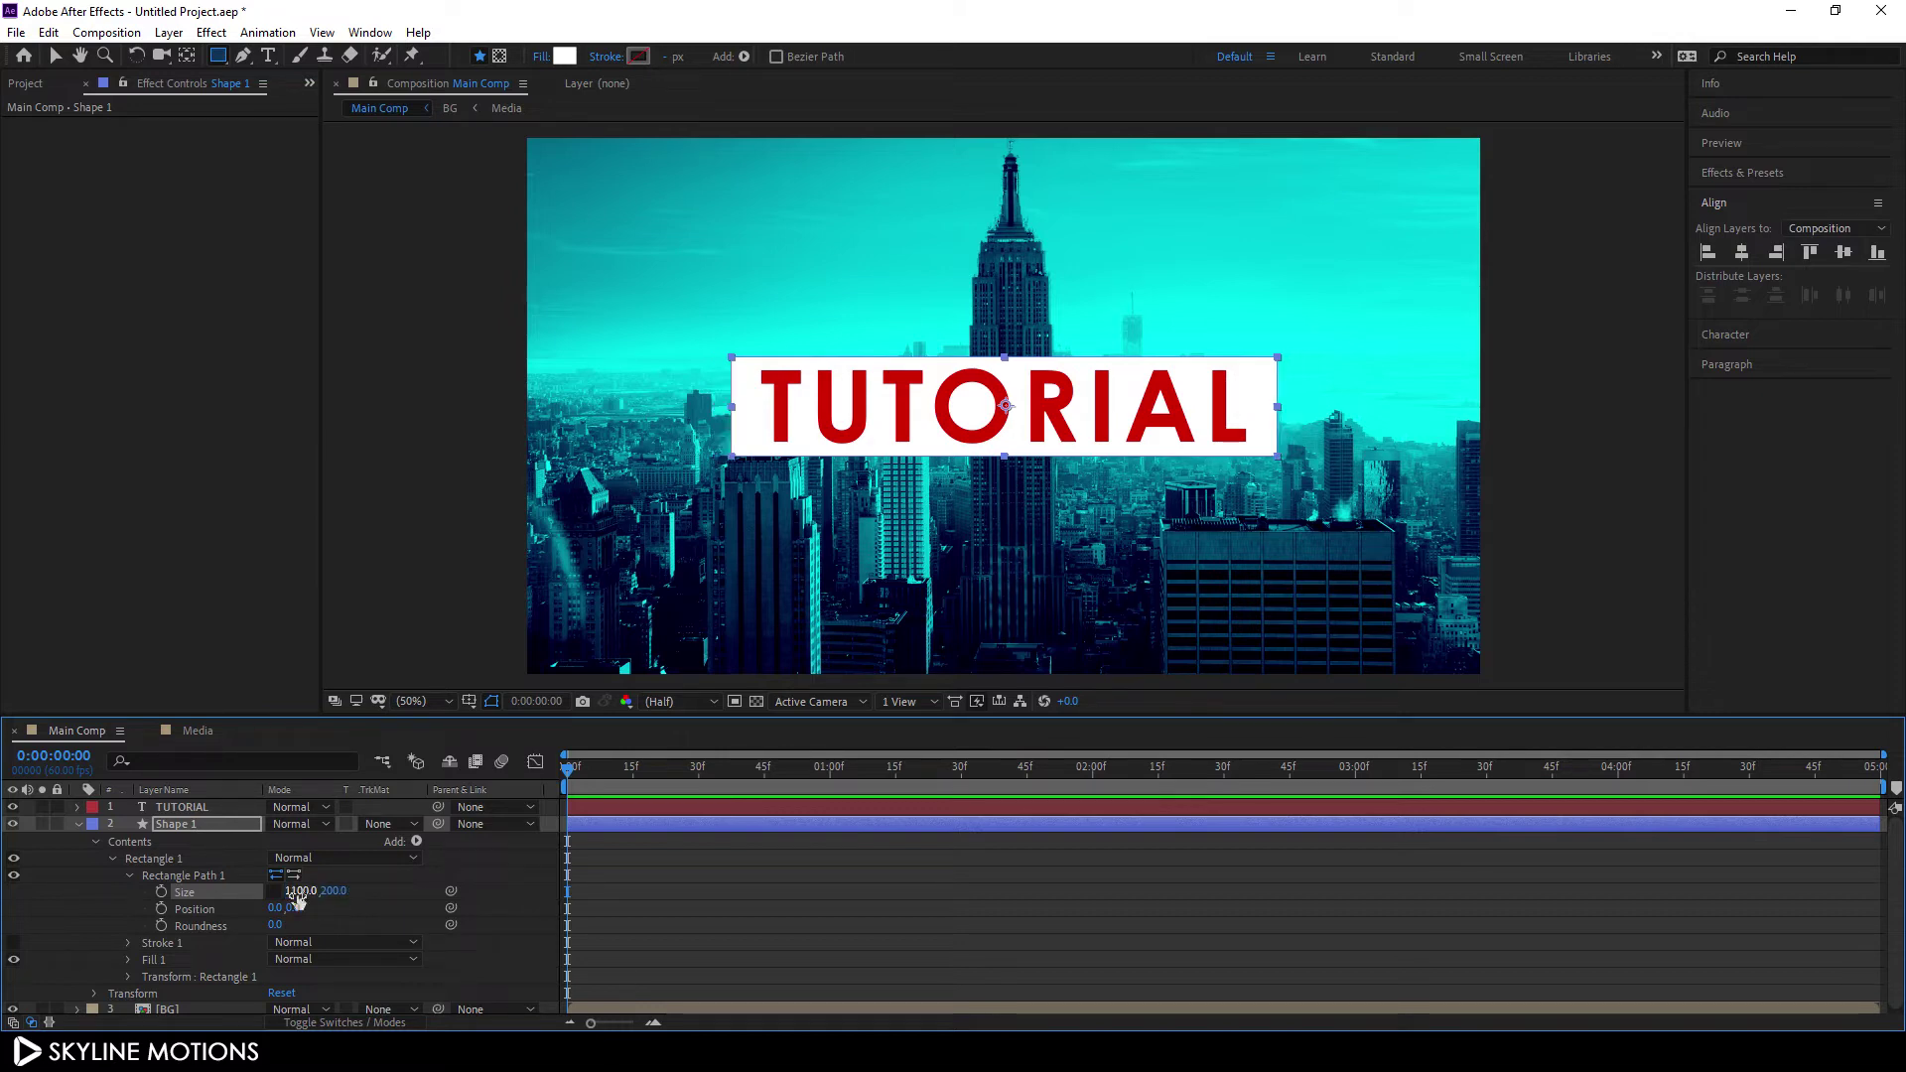
Set Shape 1's track matte to Alpha Inverted Matte "TUTORIAL" so the letters are cut out of the rectangle
click(77, 825)
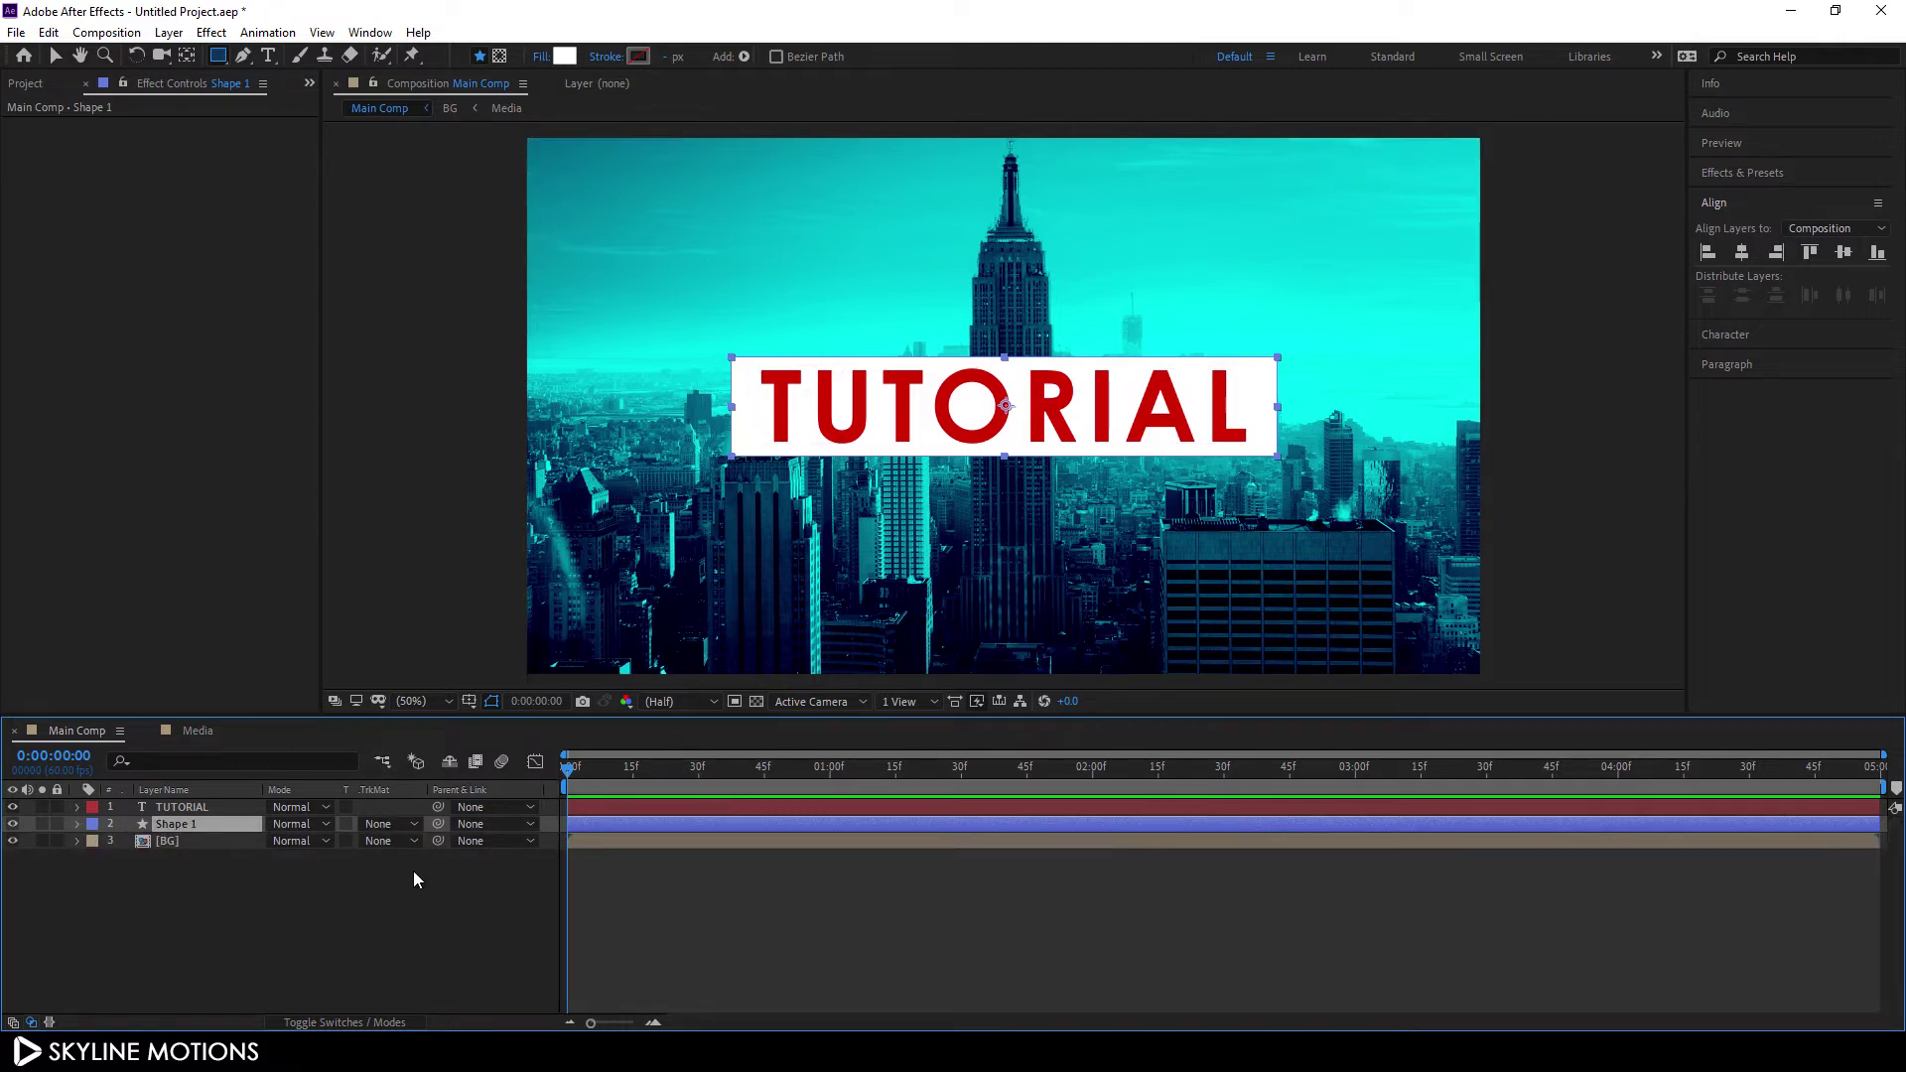
click(379, 825)
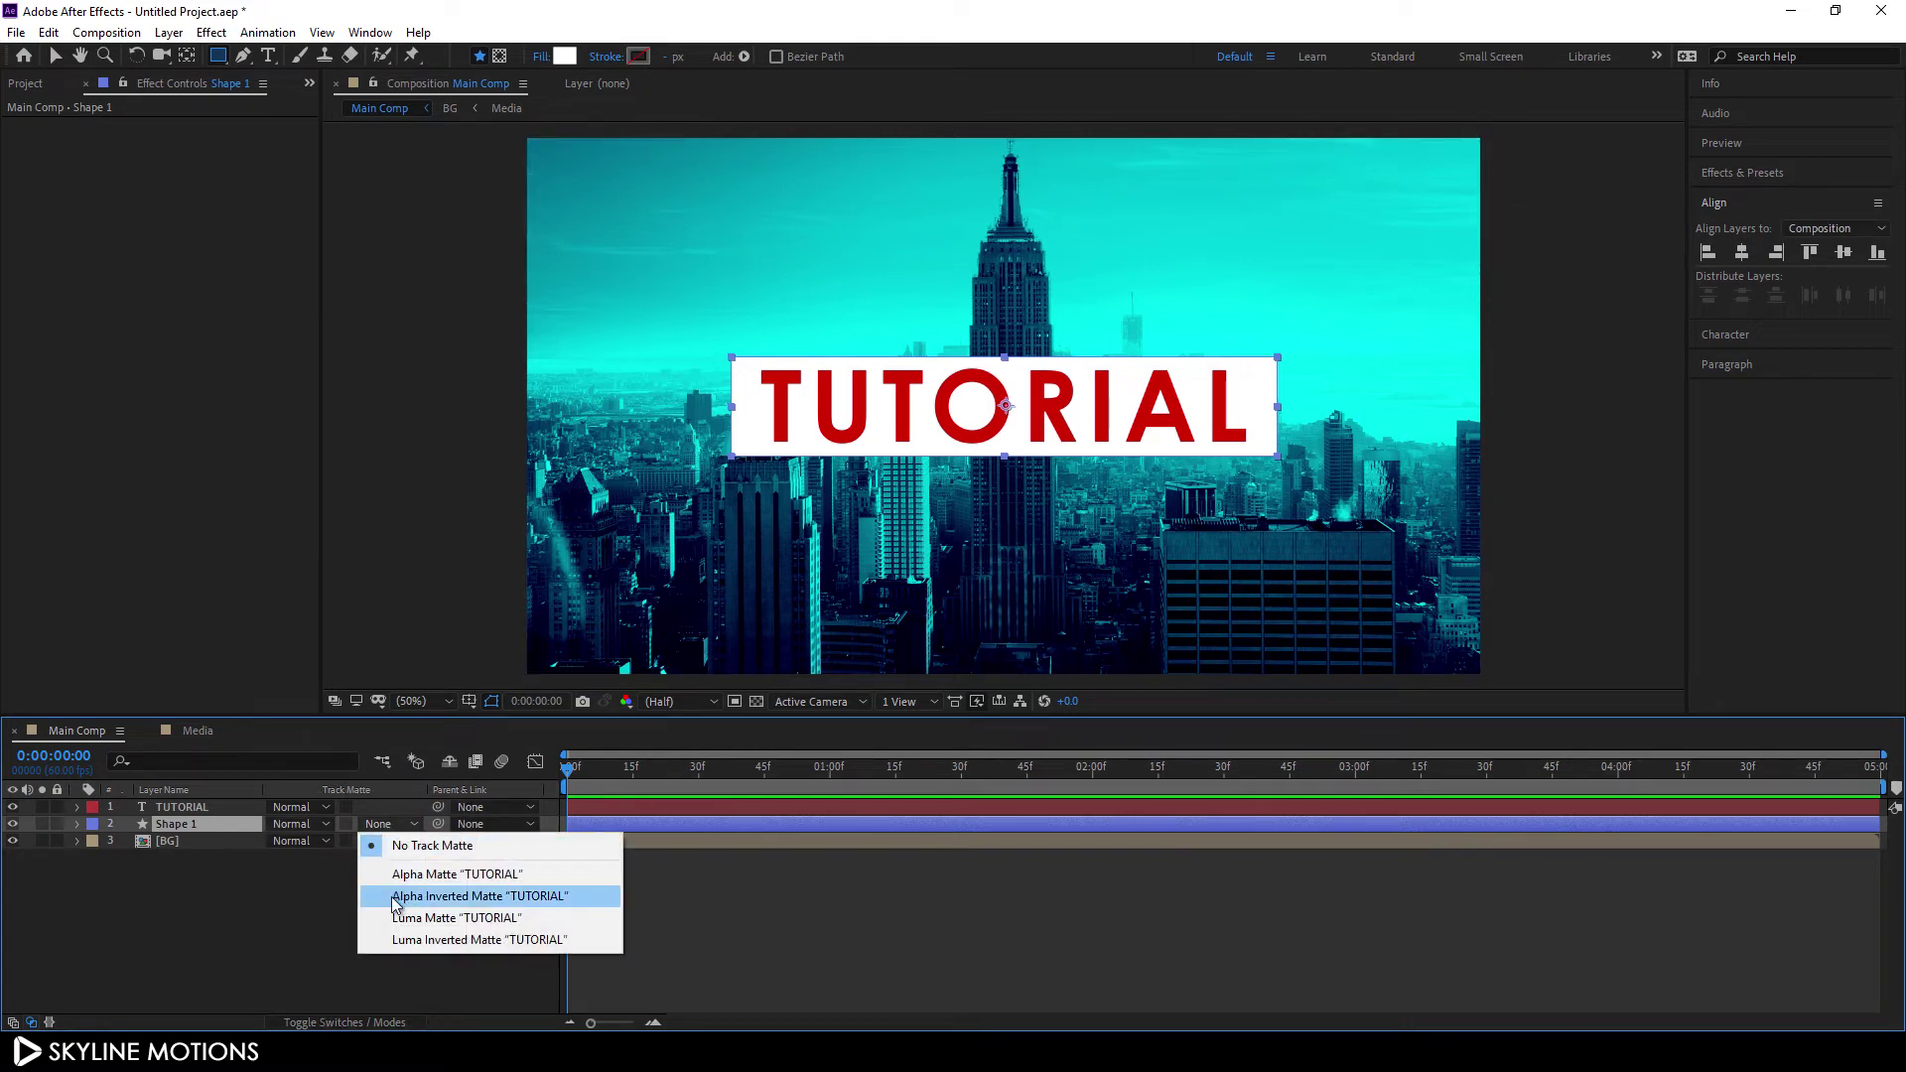
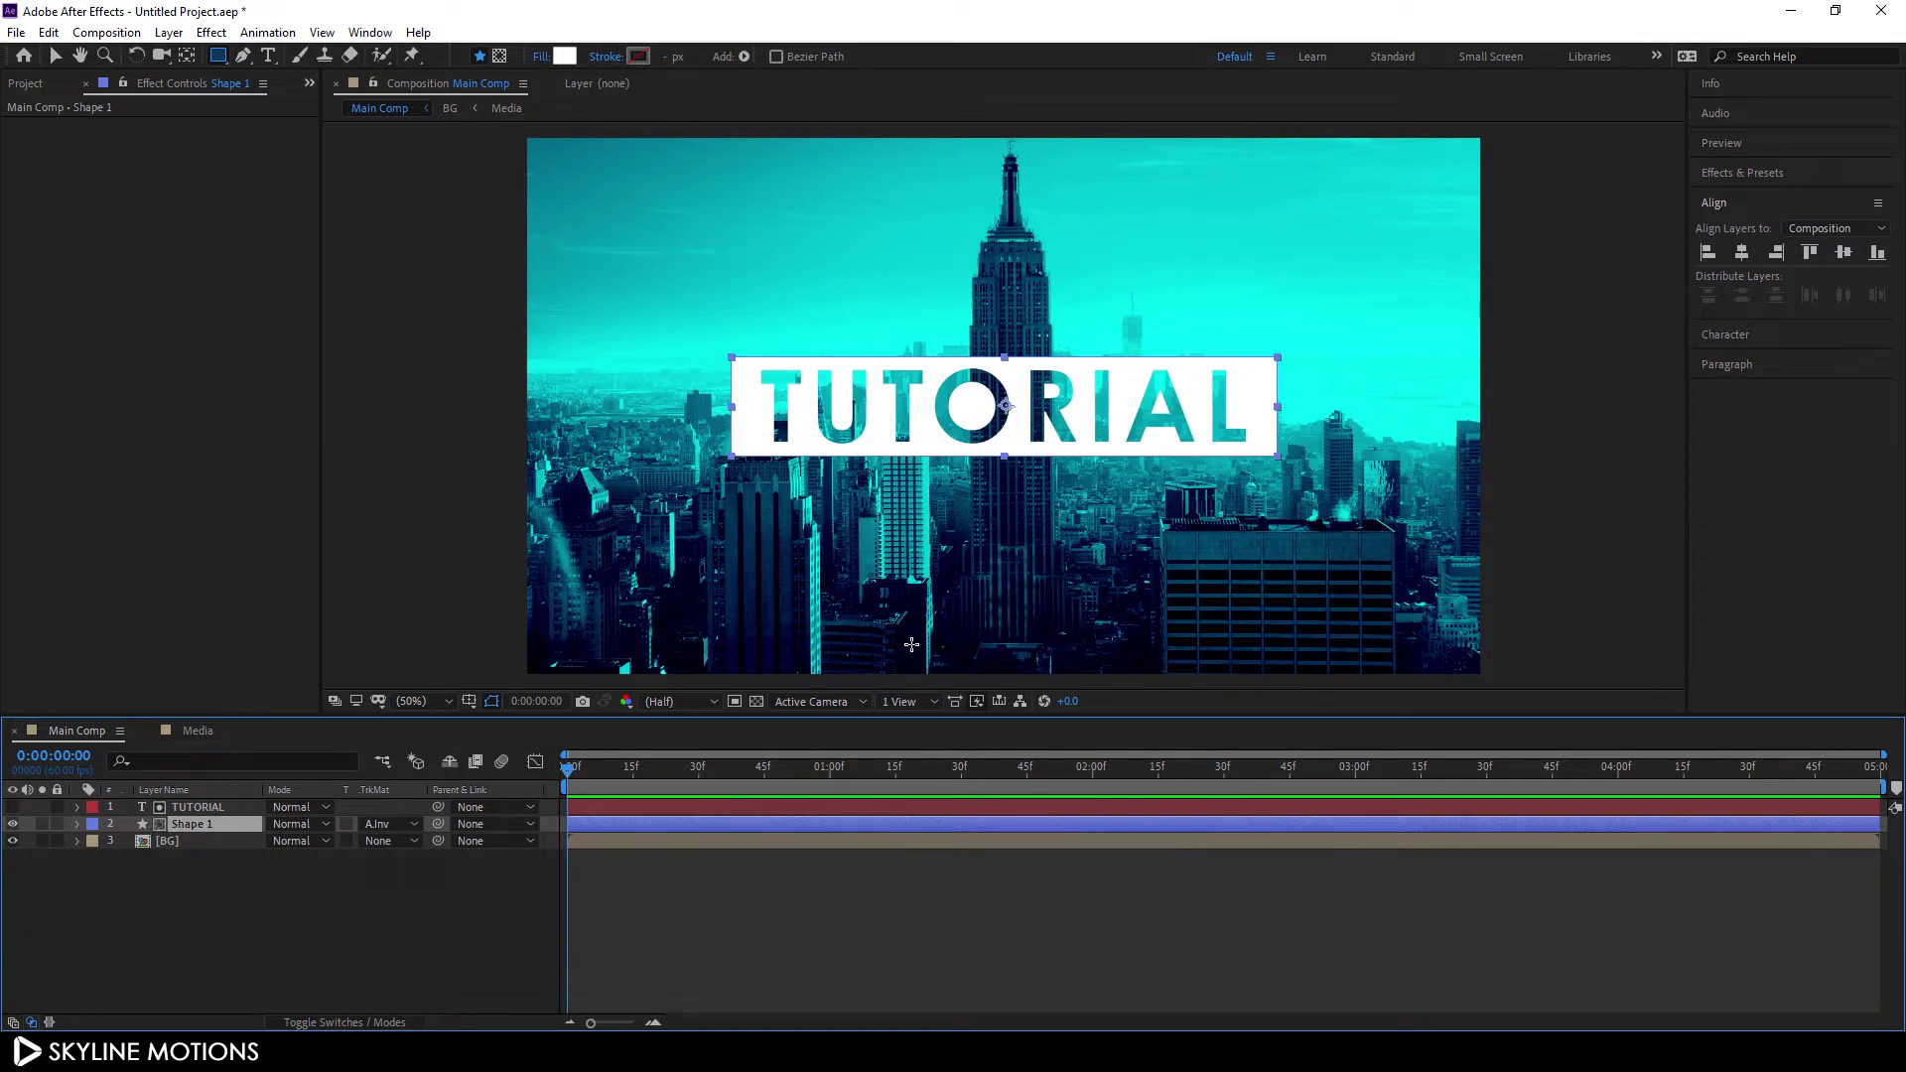
click(295, 898)
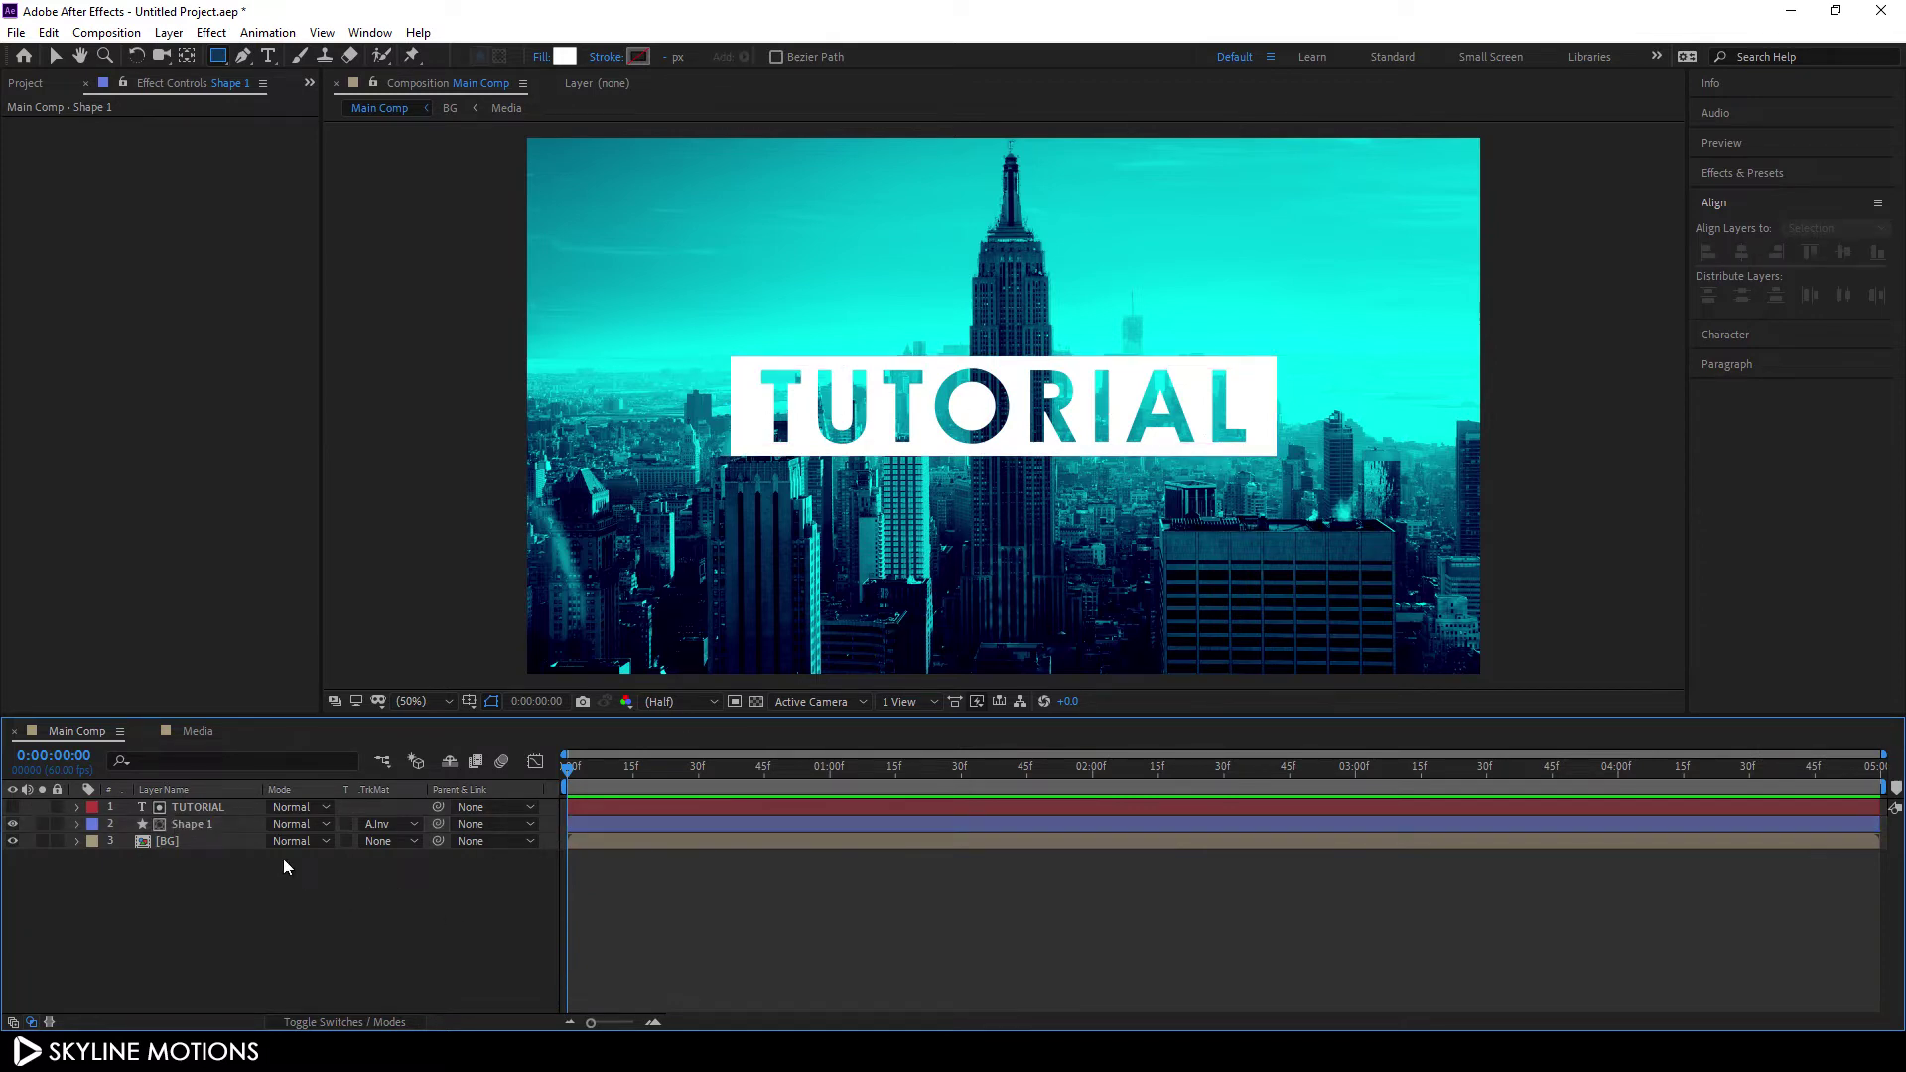
Pre-compose the TUTORIAL and Shape 1 layers as Title 1, moving all attributes into the new composition
click(195, 825)
shift+click(212, 810)
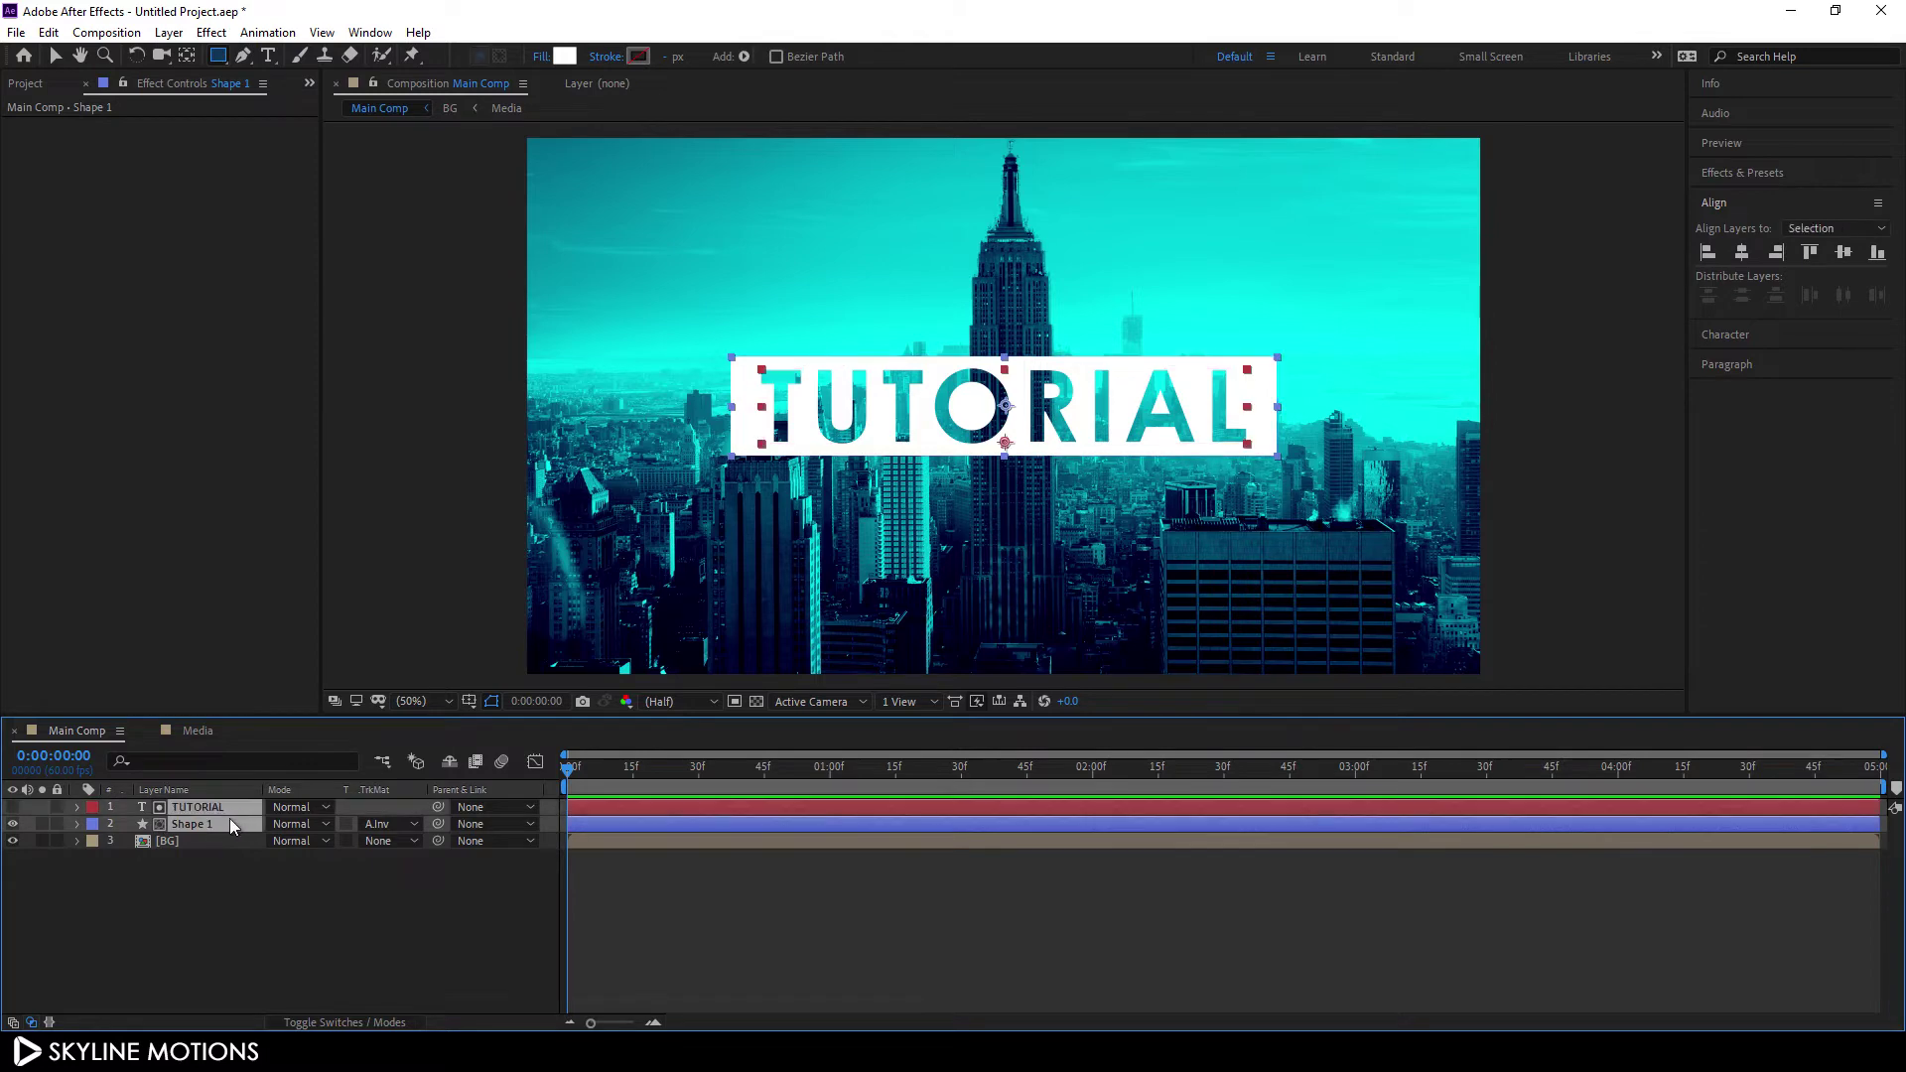
right_click(229, 824)
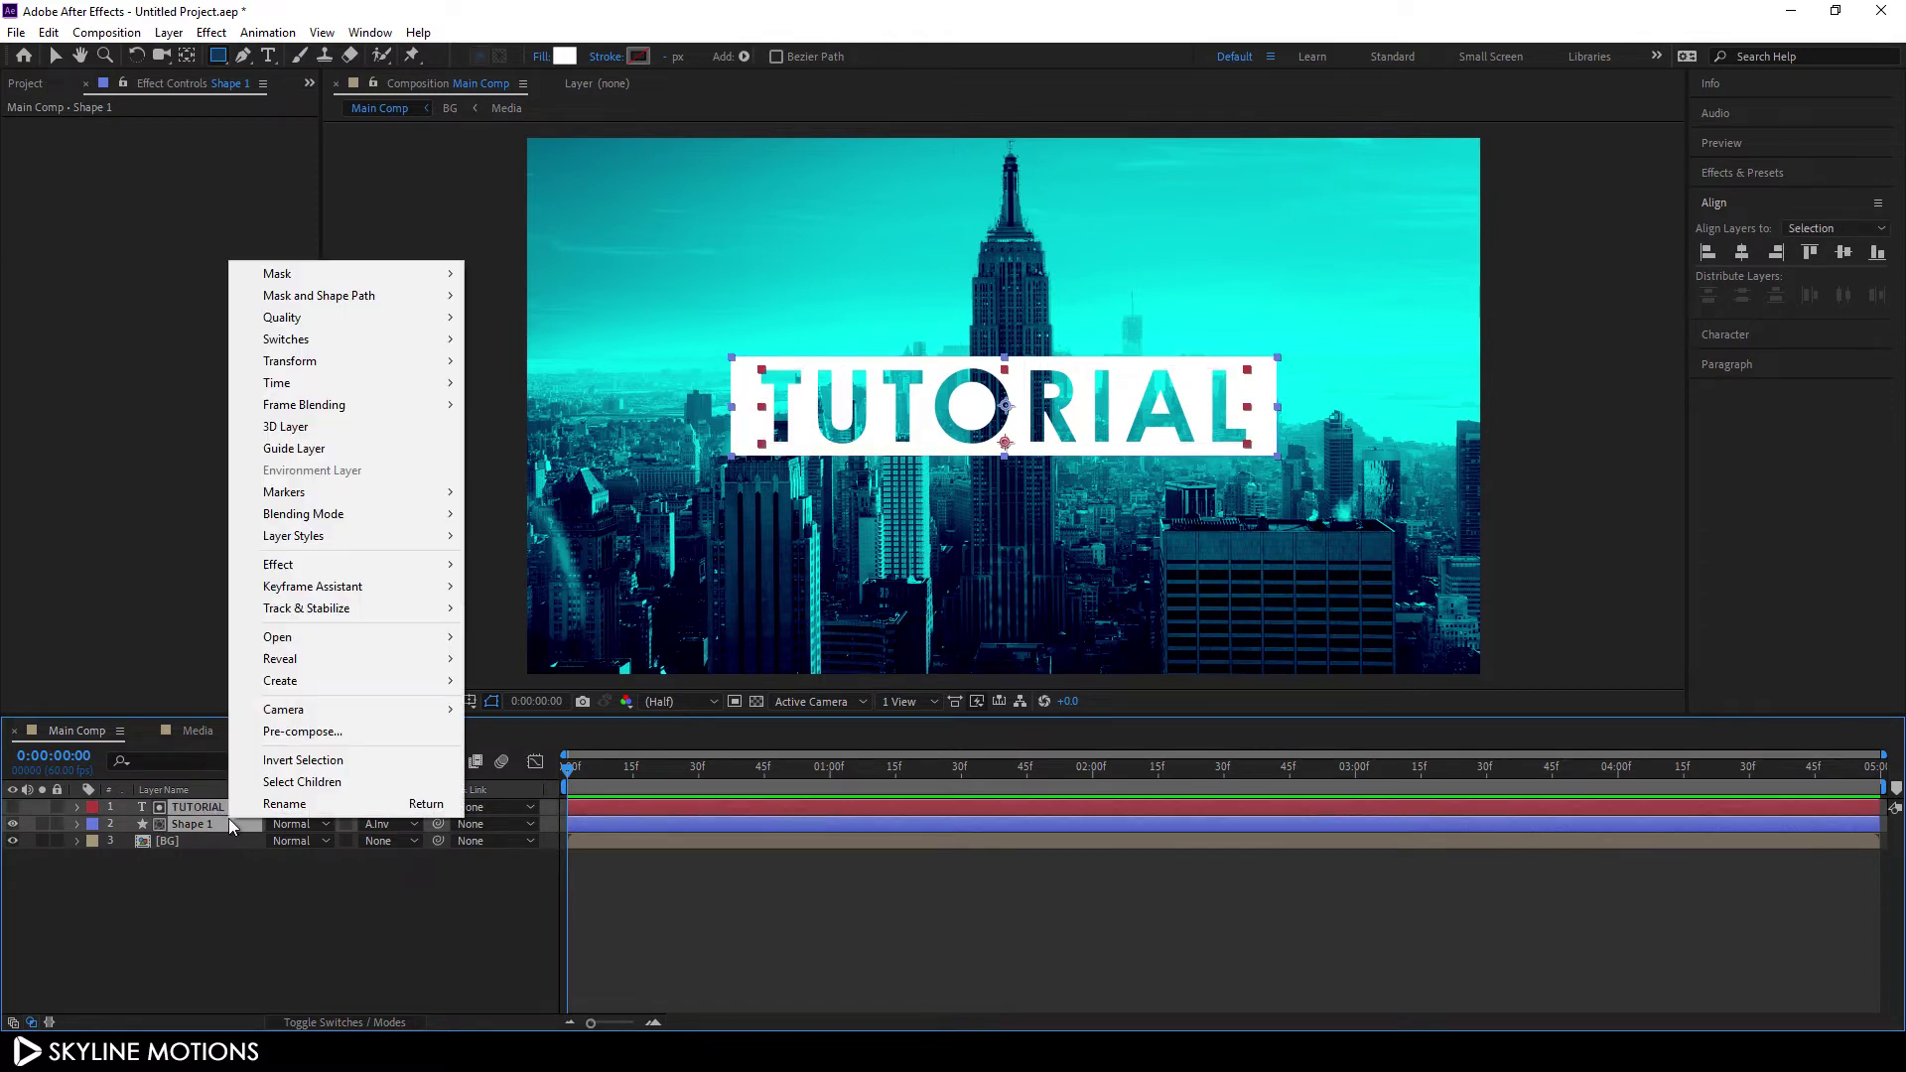
click(288, 733)
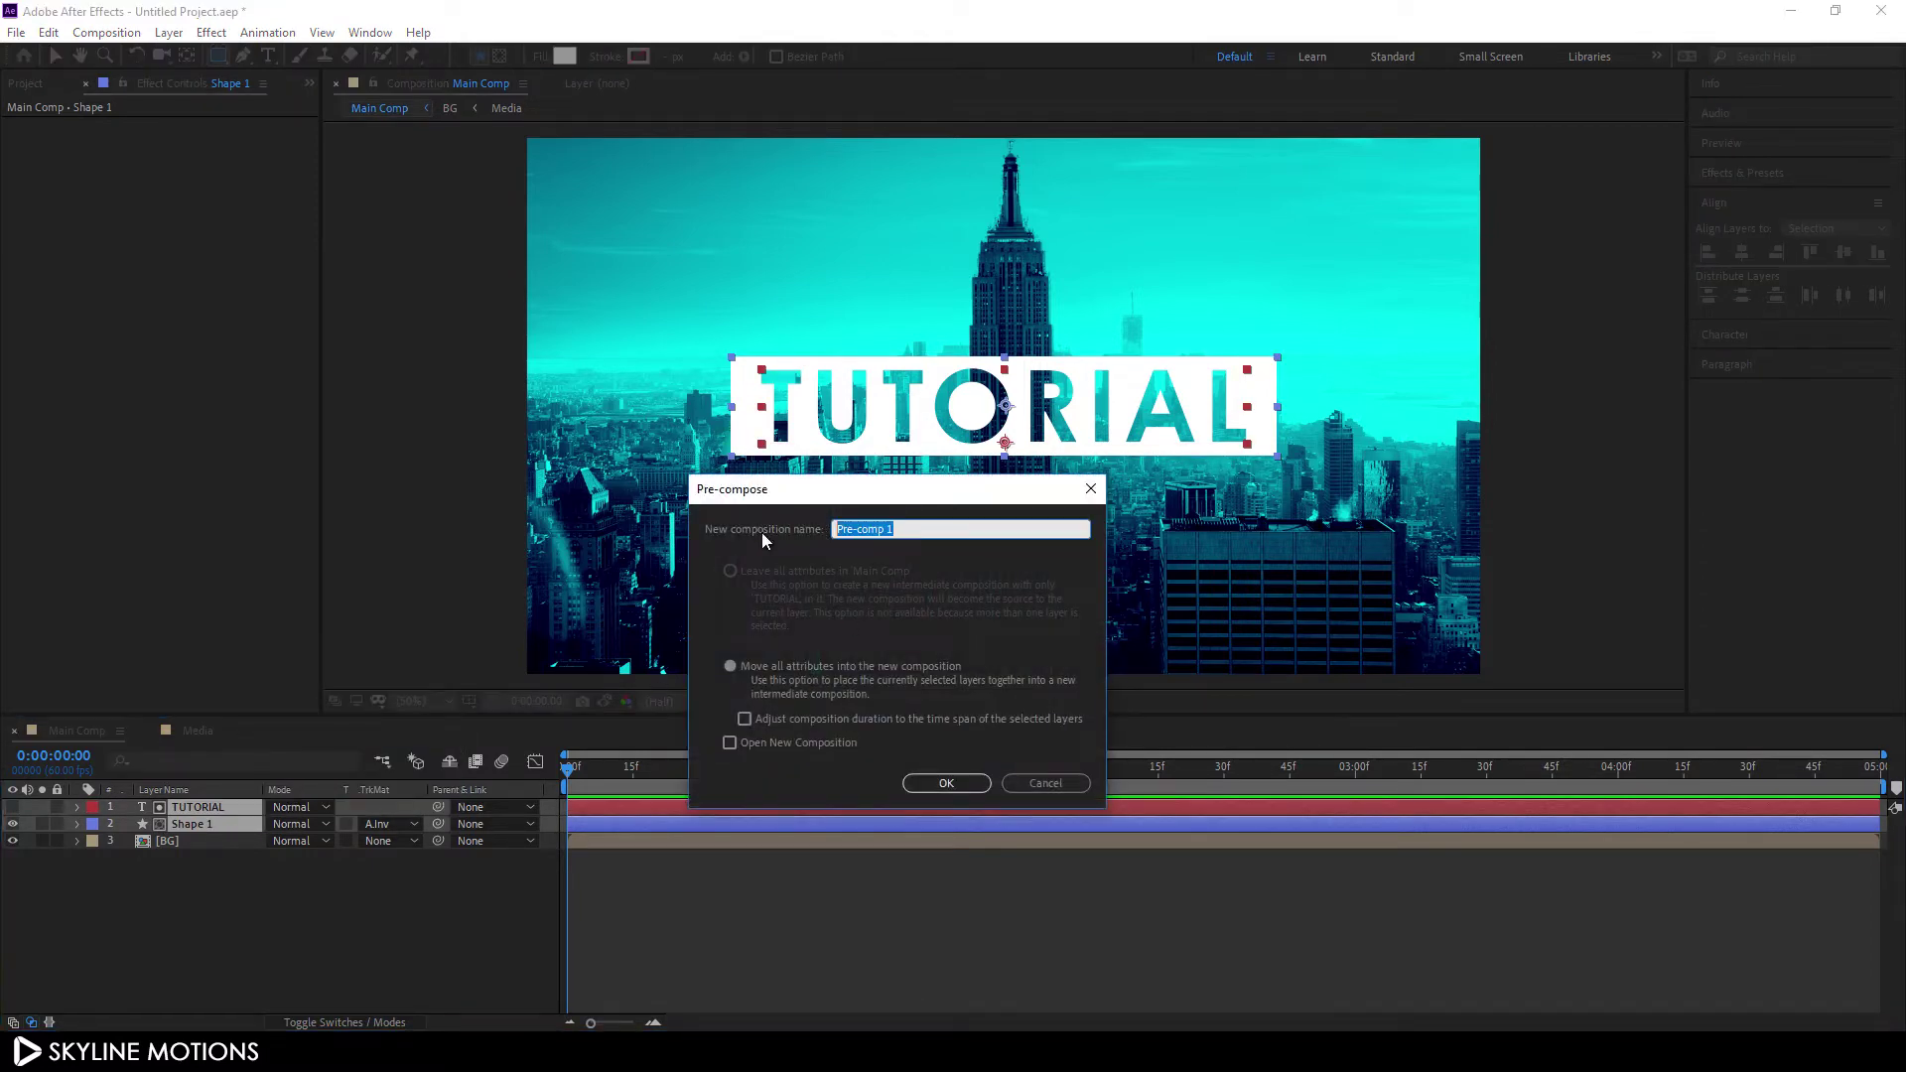
text(Title)
click(914, 782)
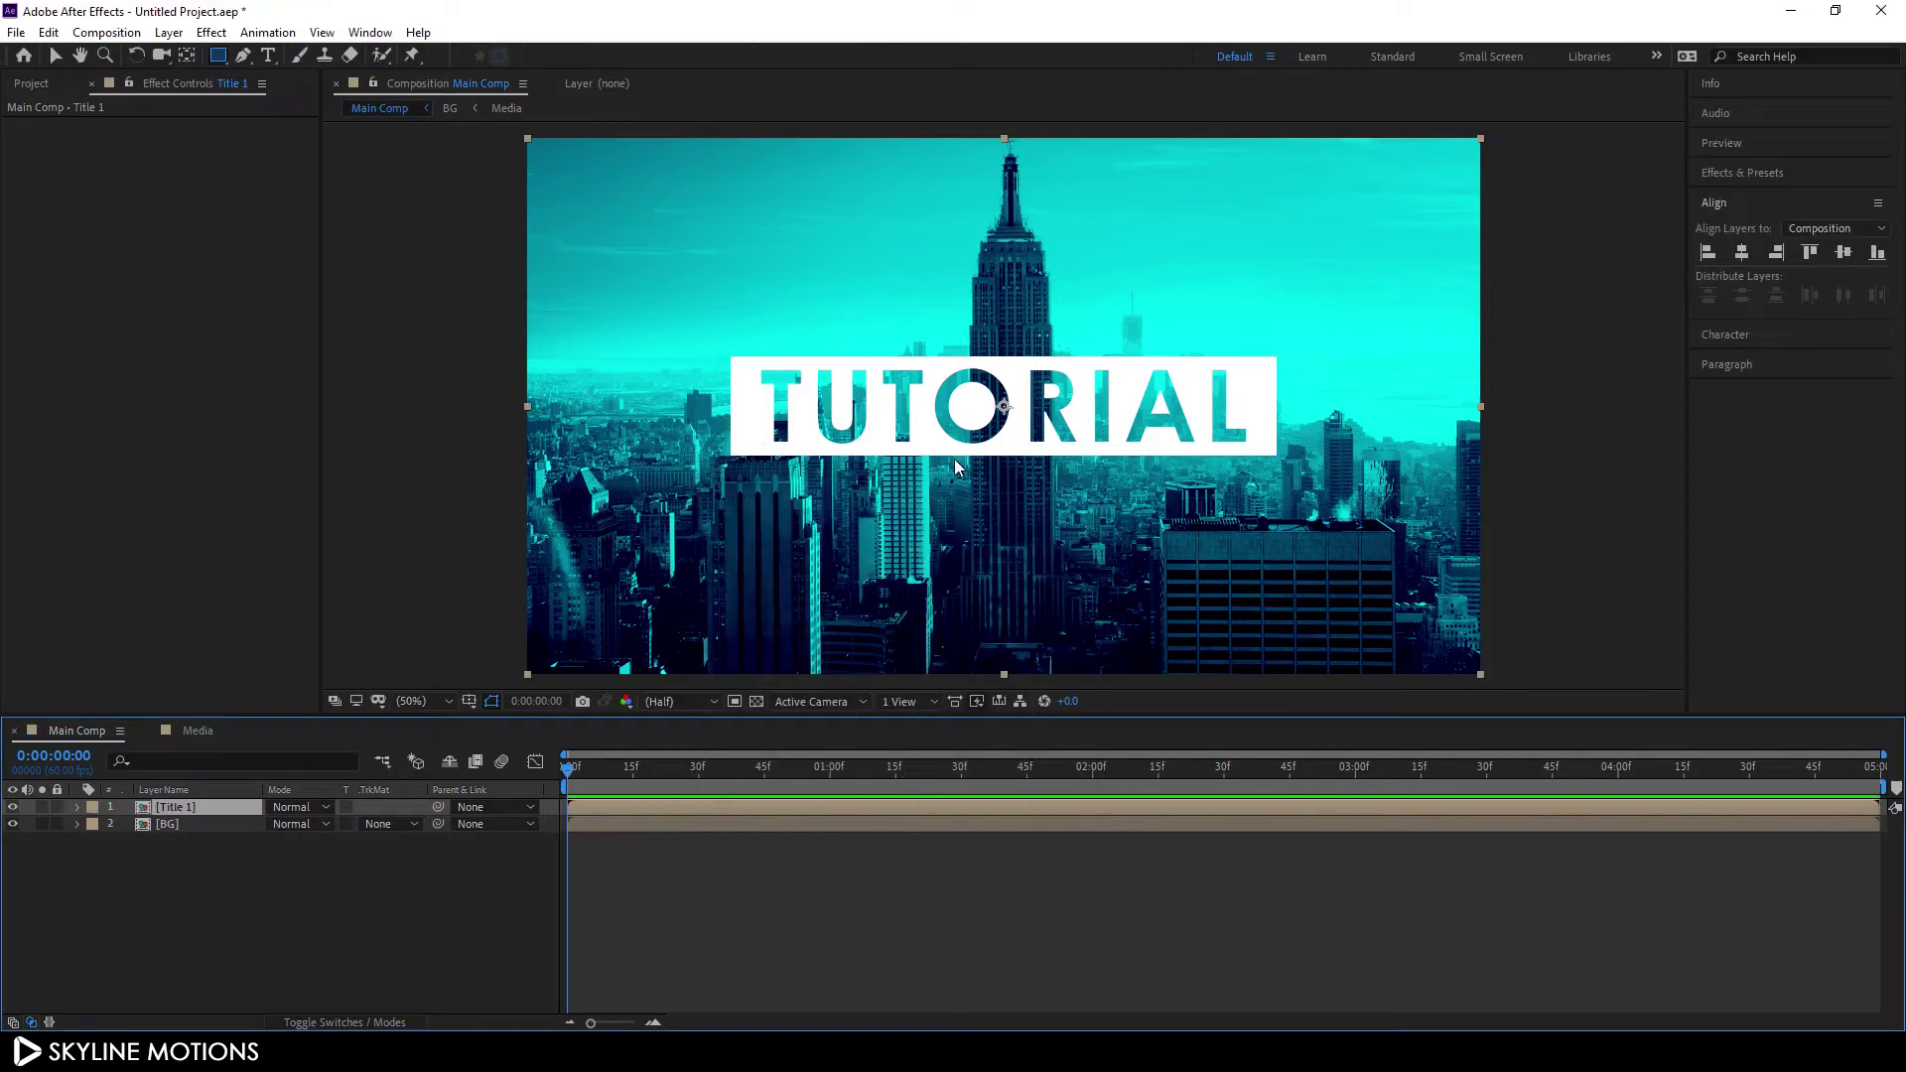
Apply the Drop Shadow effect to the Title 1 layer and activate the Selection tool
key(slash)
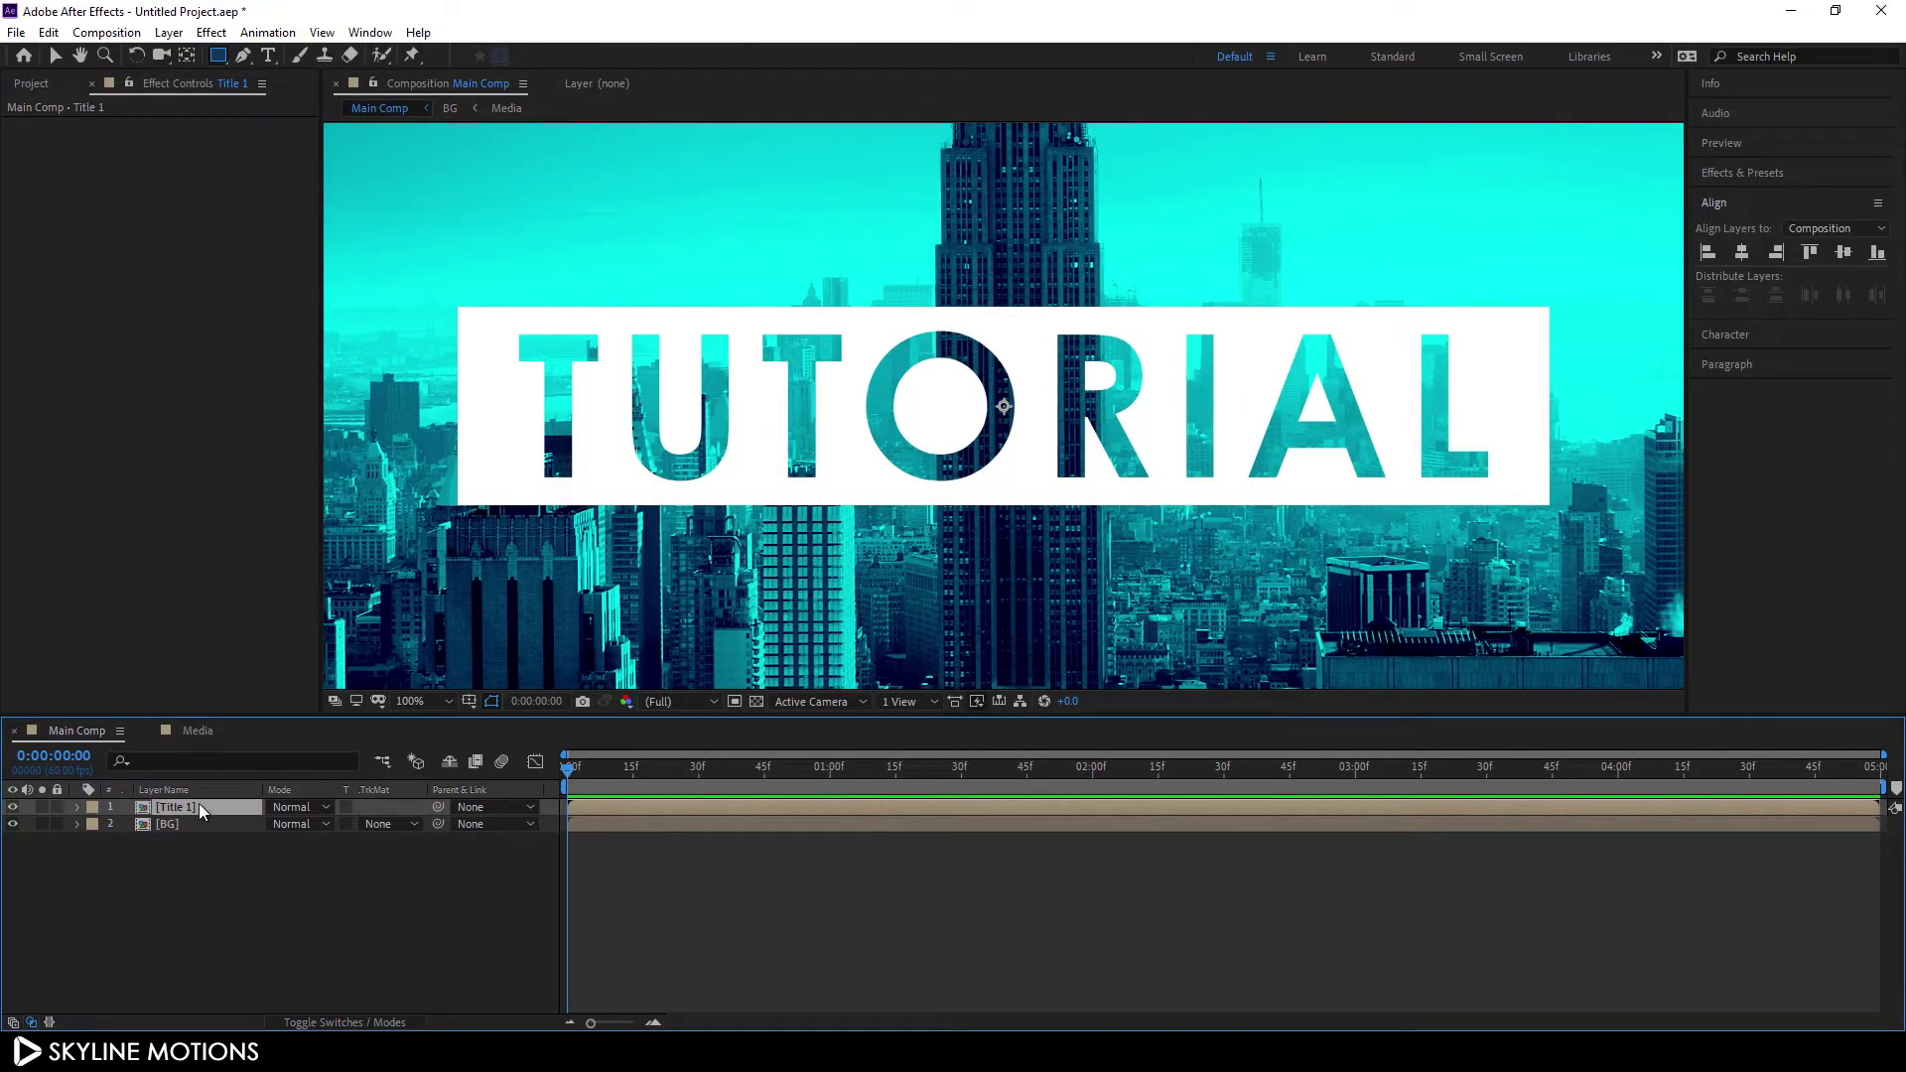
click(1737, 172)
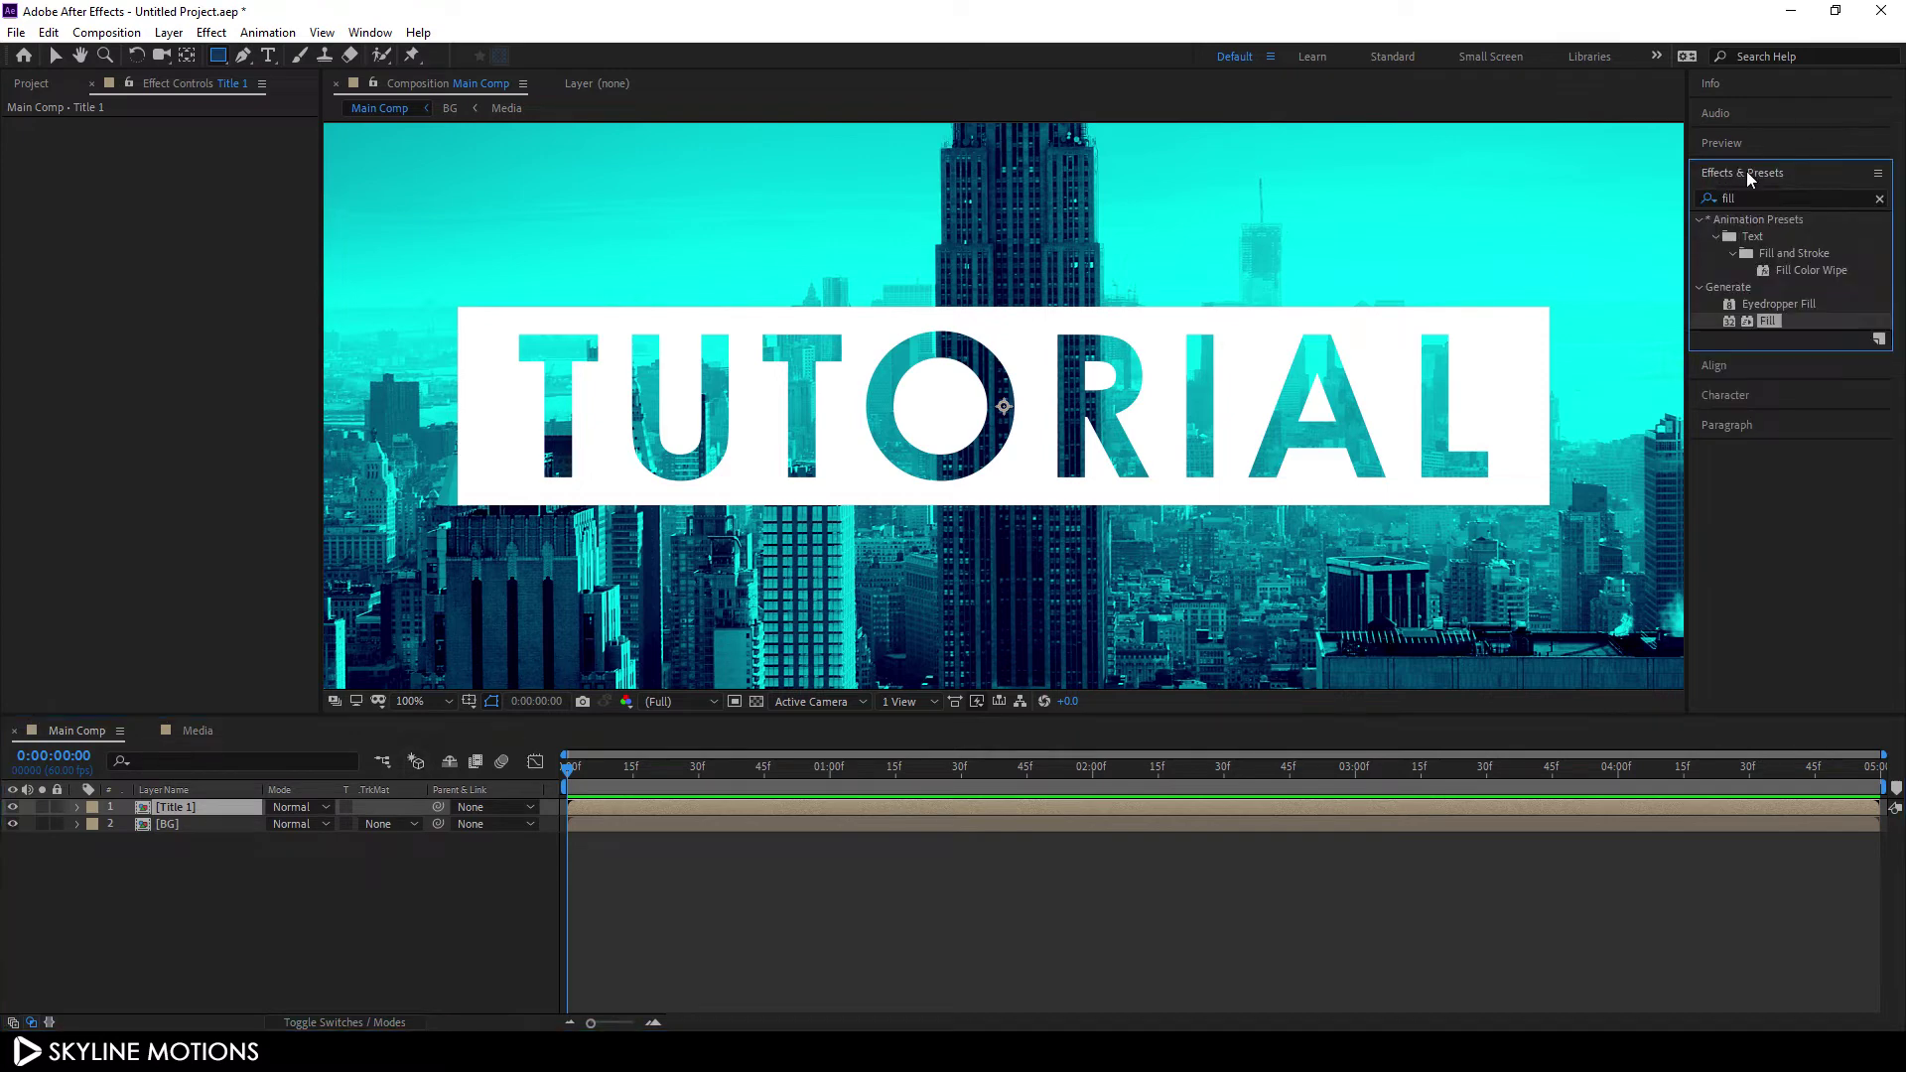
click(1822, 195)
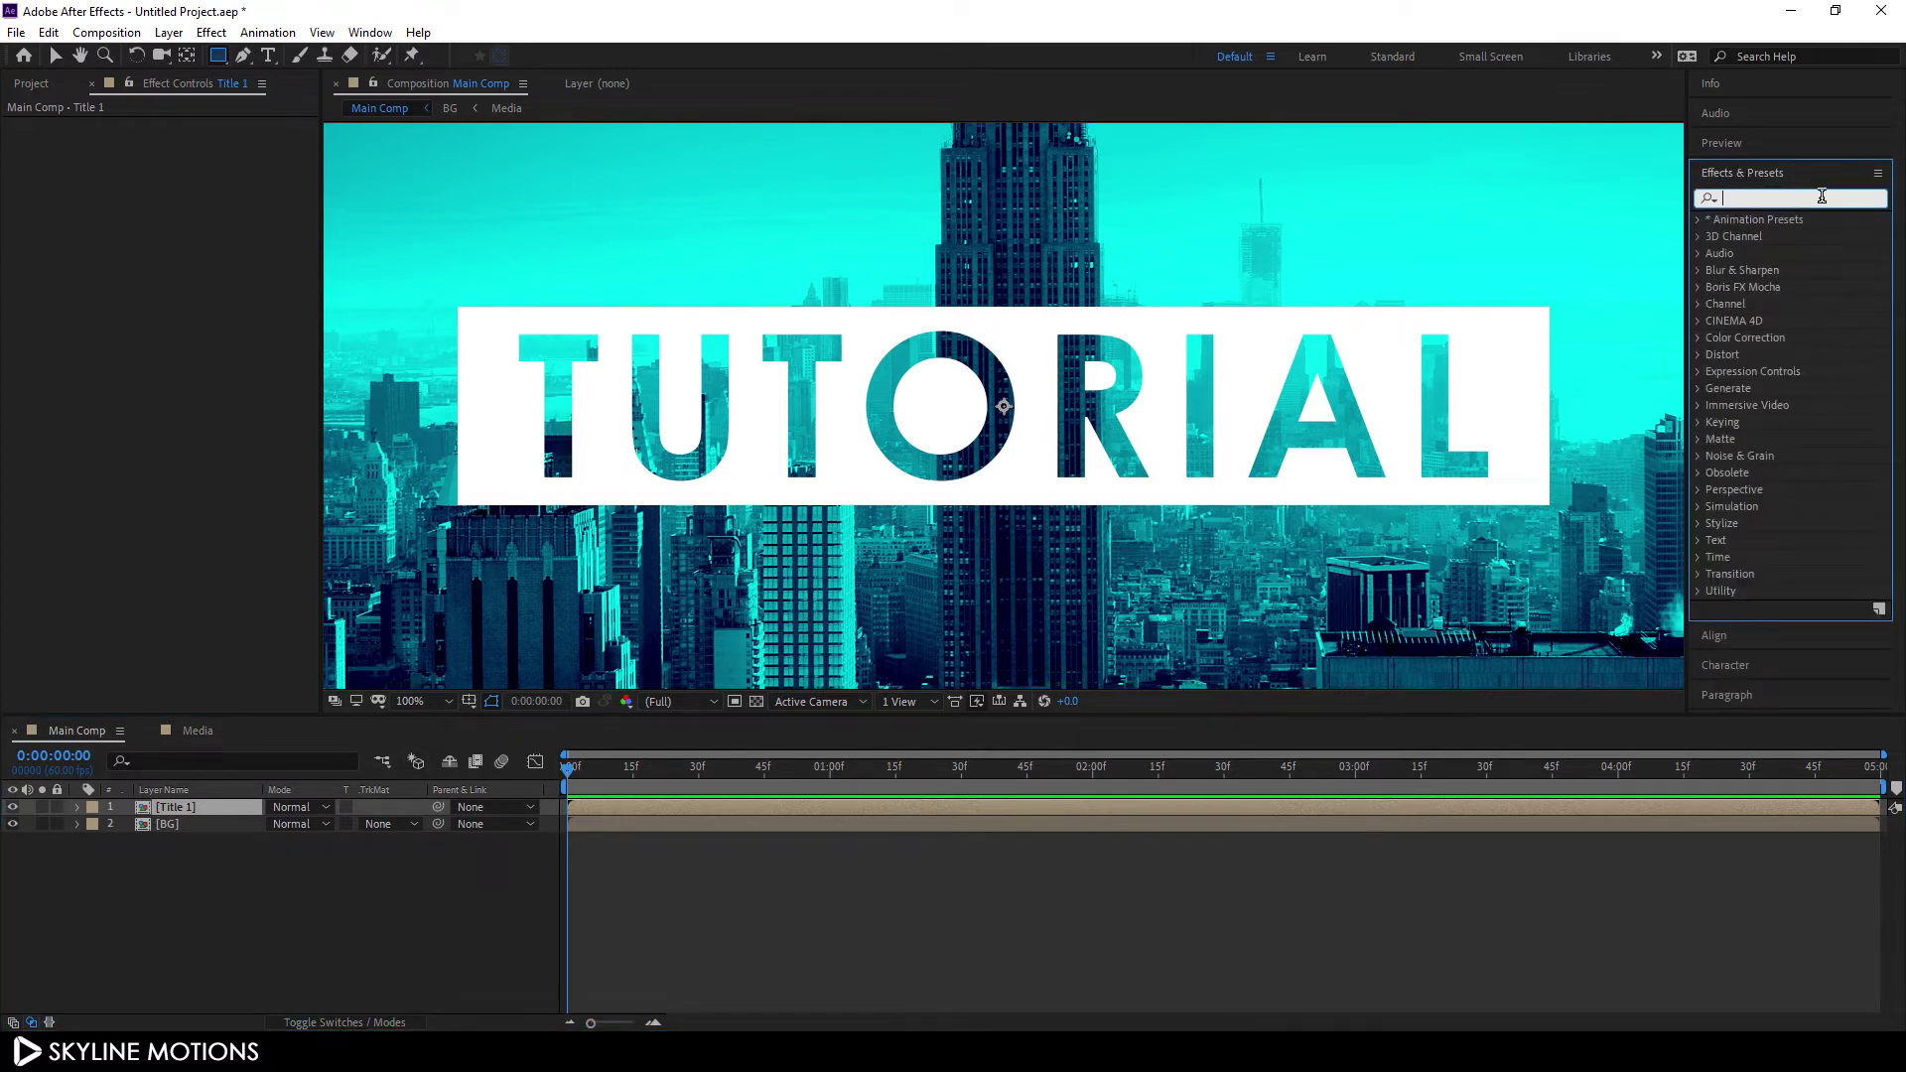
text(drop)
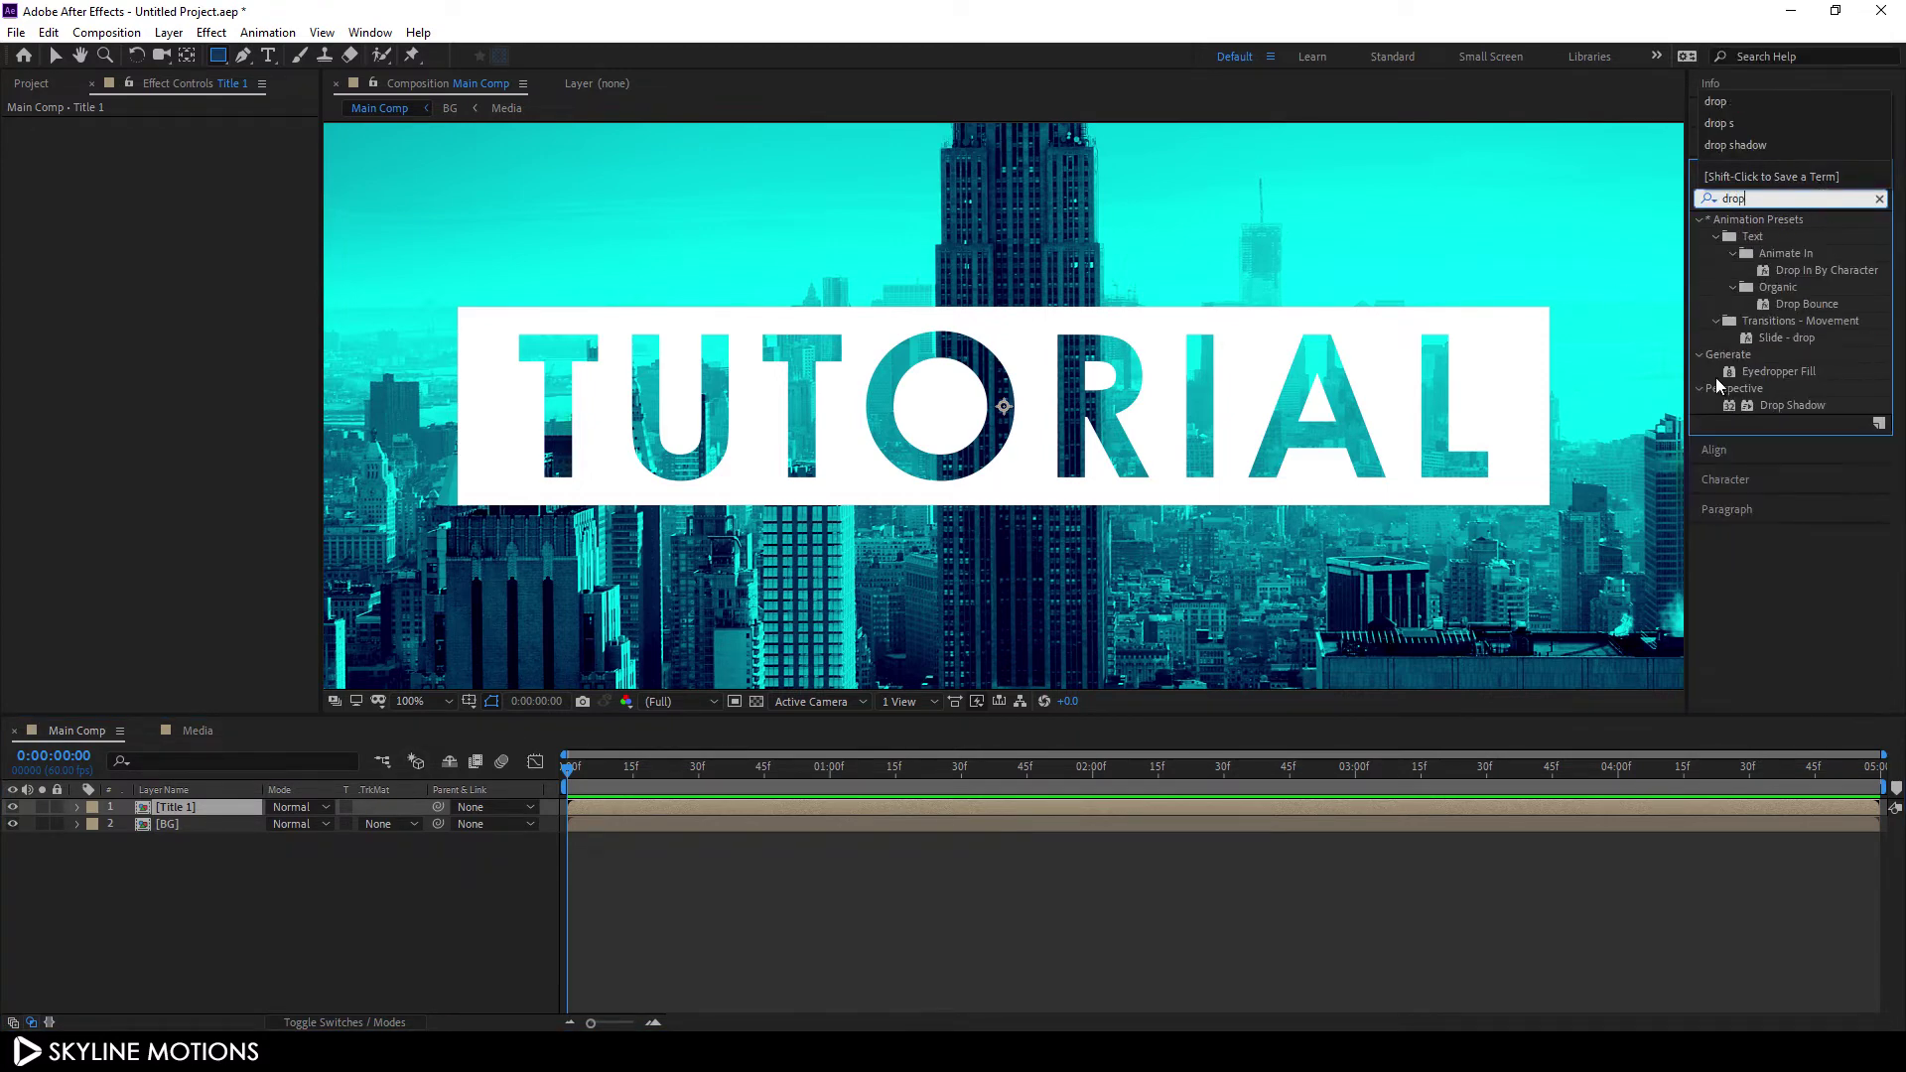
click(1820, 411)
drag(1785, 402, 181, 808)
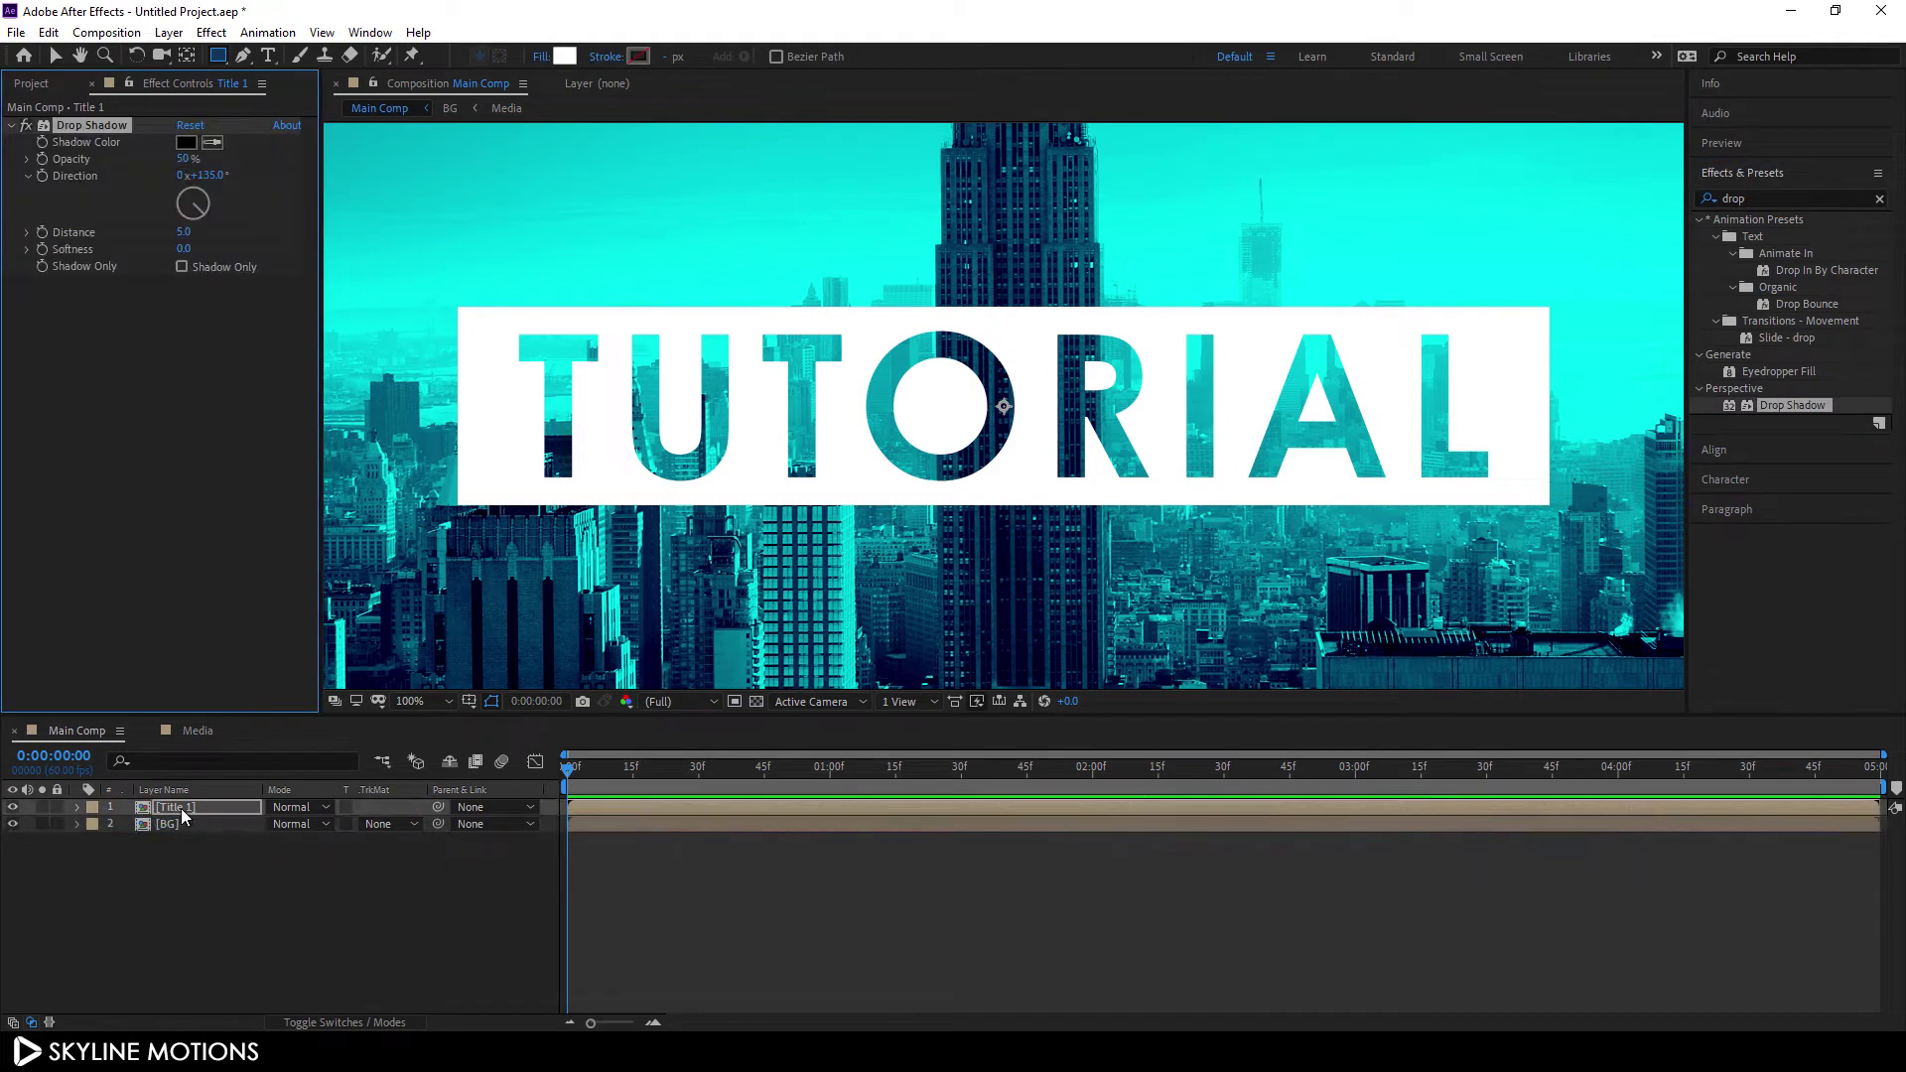
key(v)
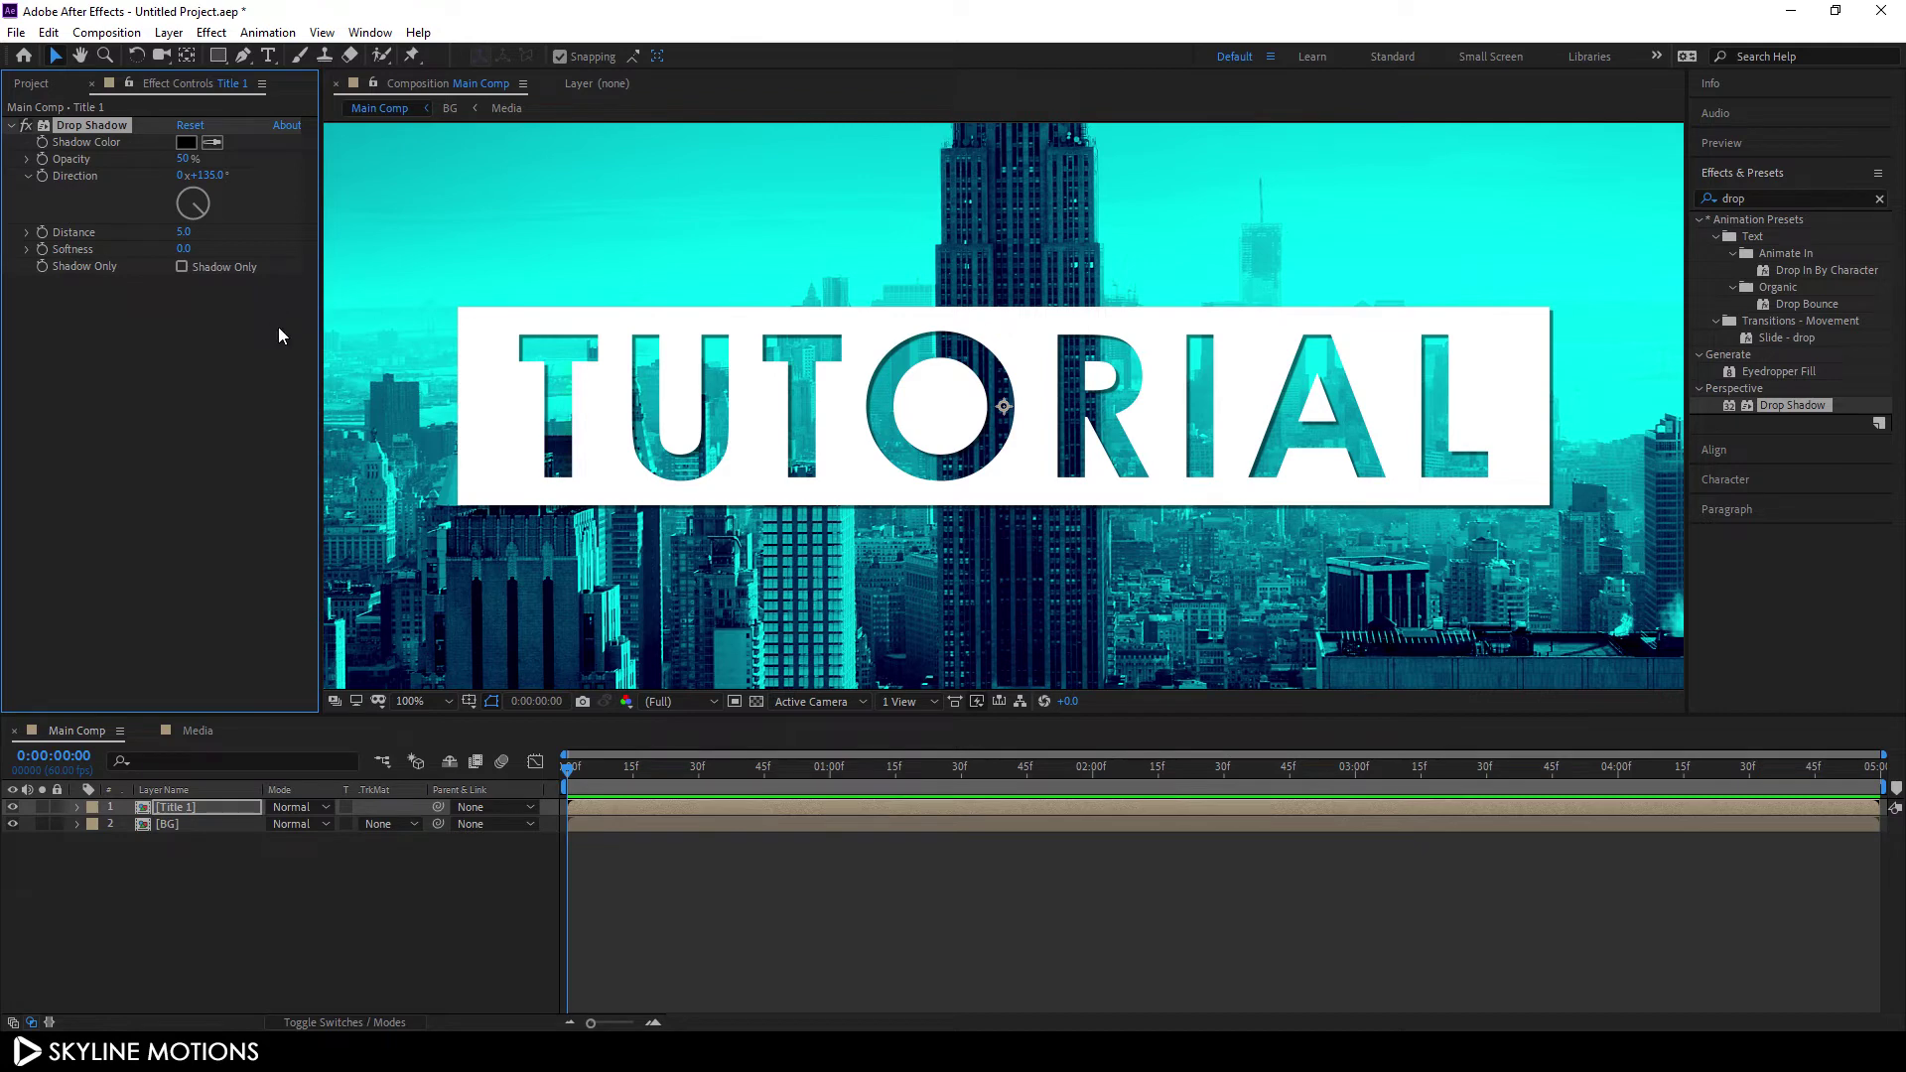
Set the Title 1 drop shadow's direction to 90° and its distance to 8
click(222, 176)
text(90)
key(Return)
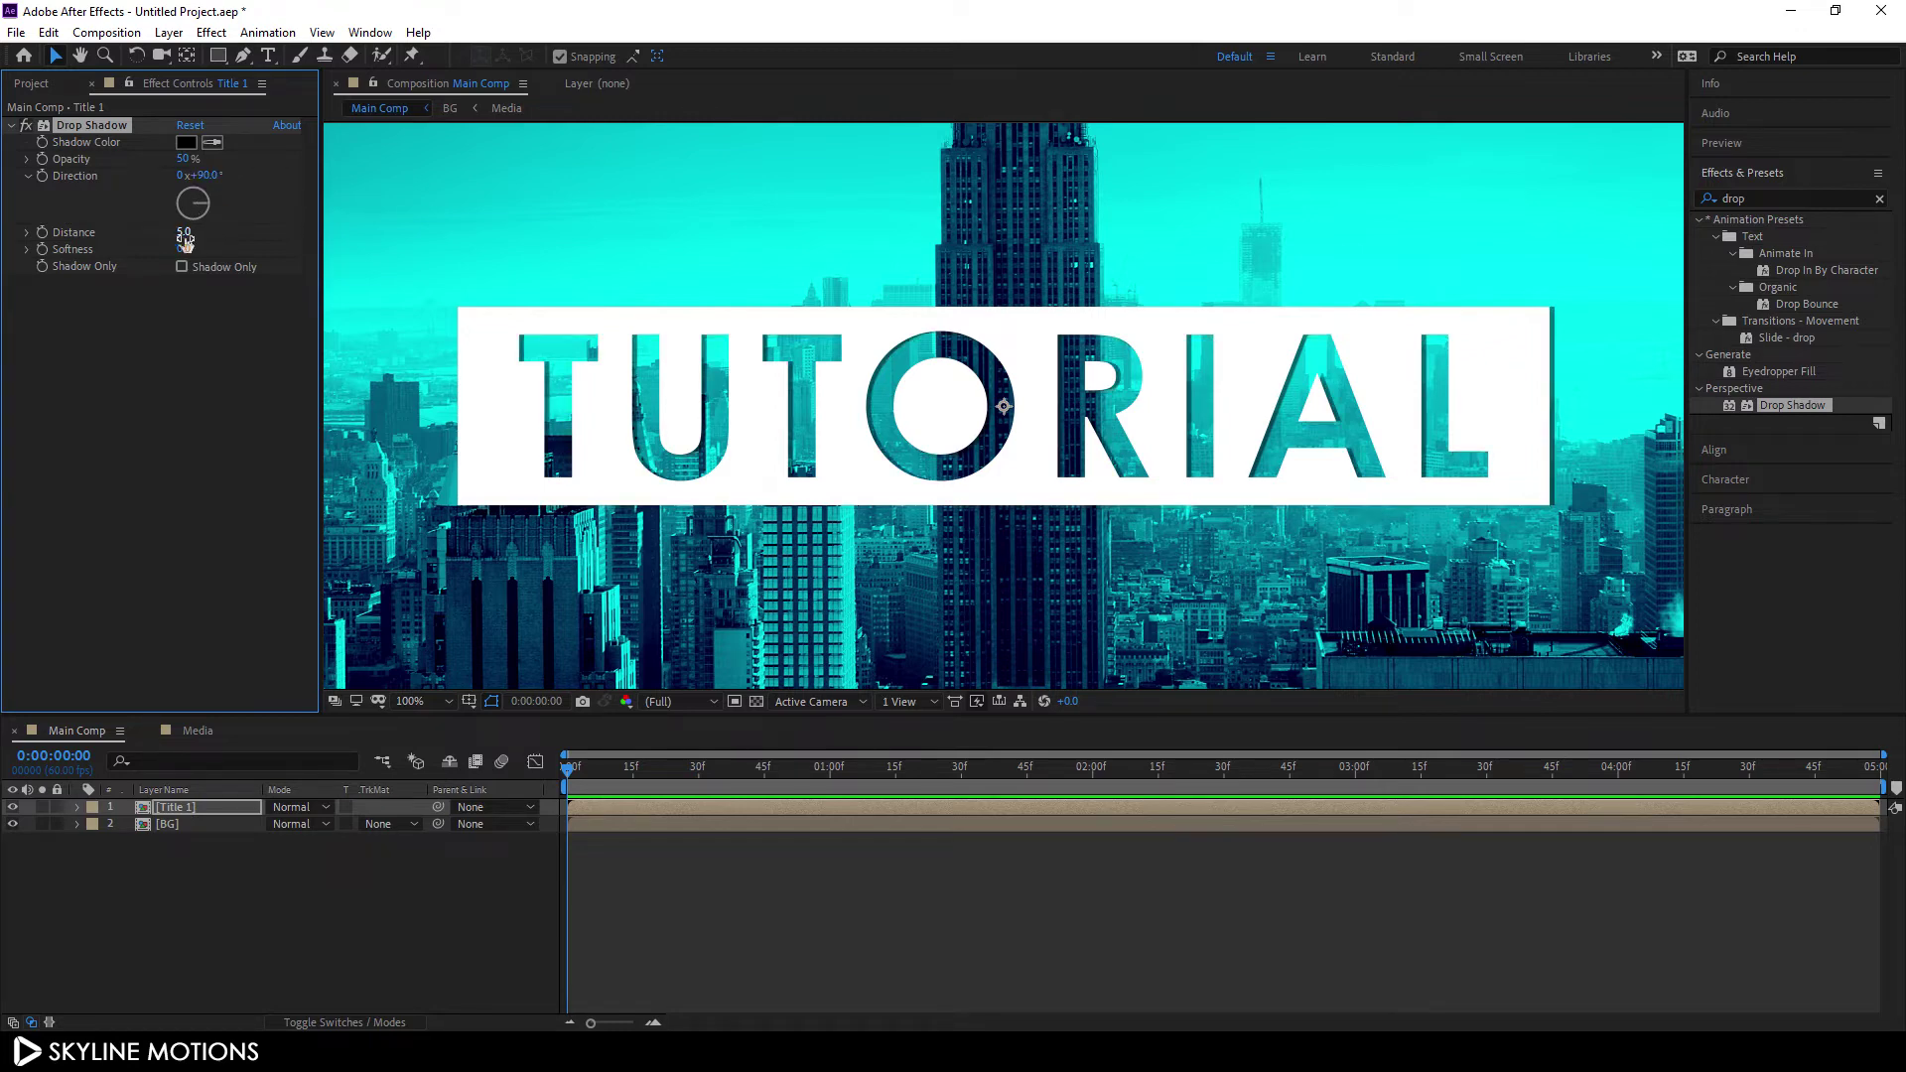
drag(186, 242, 185, 234)
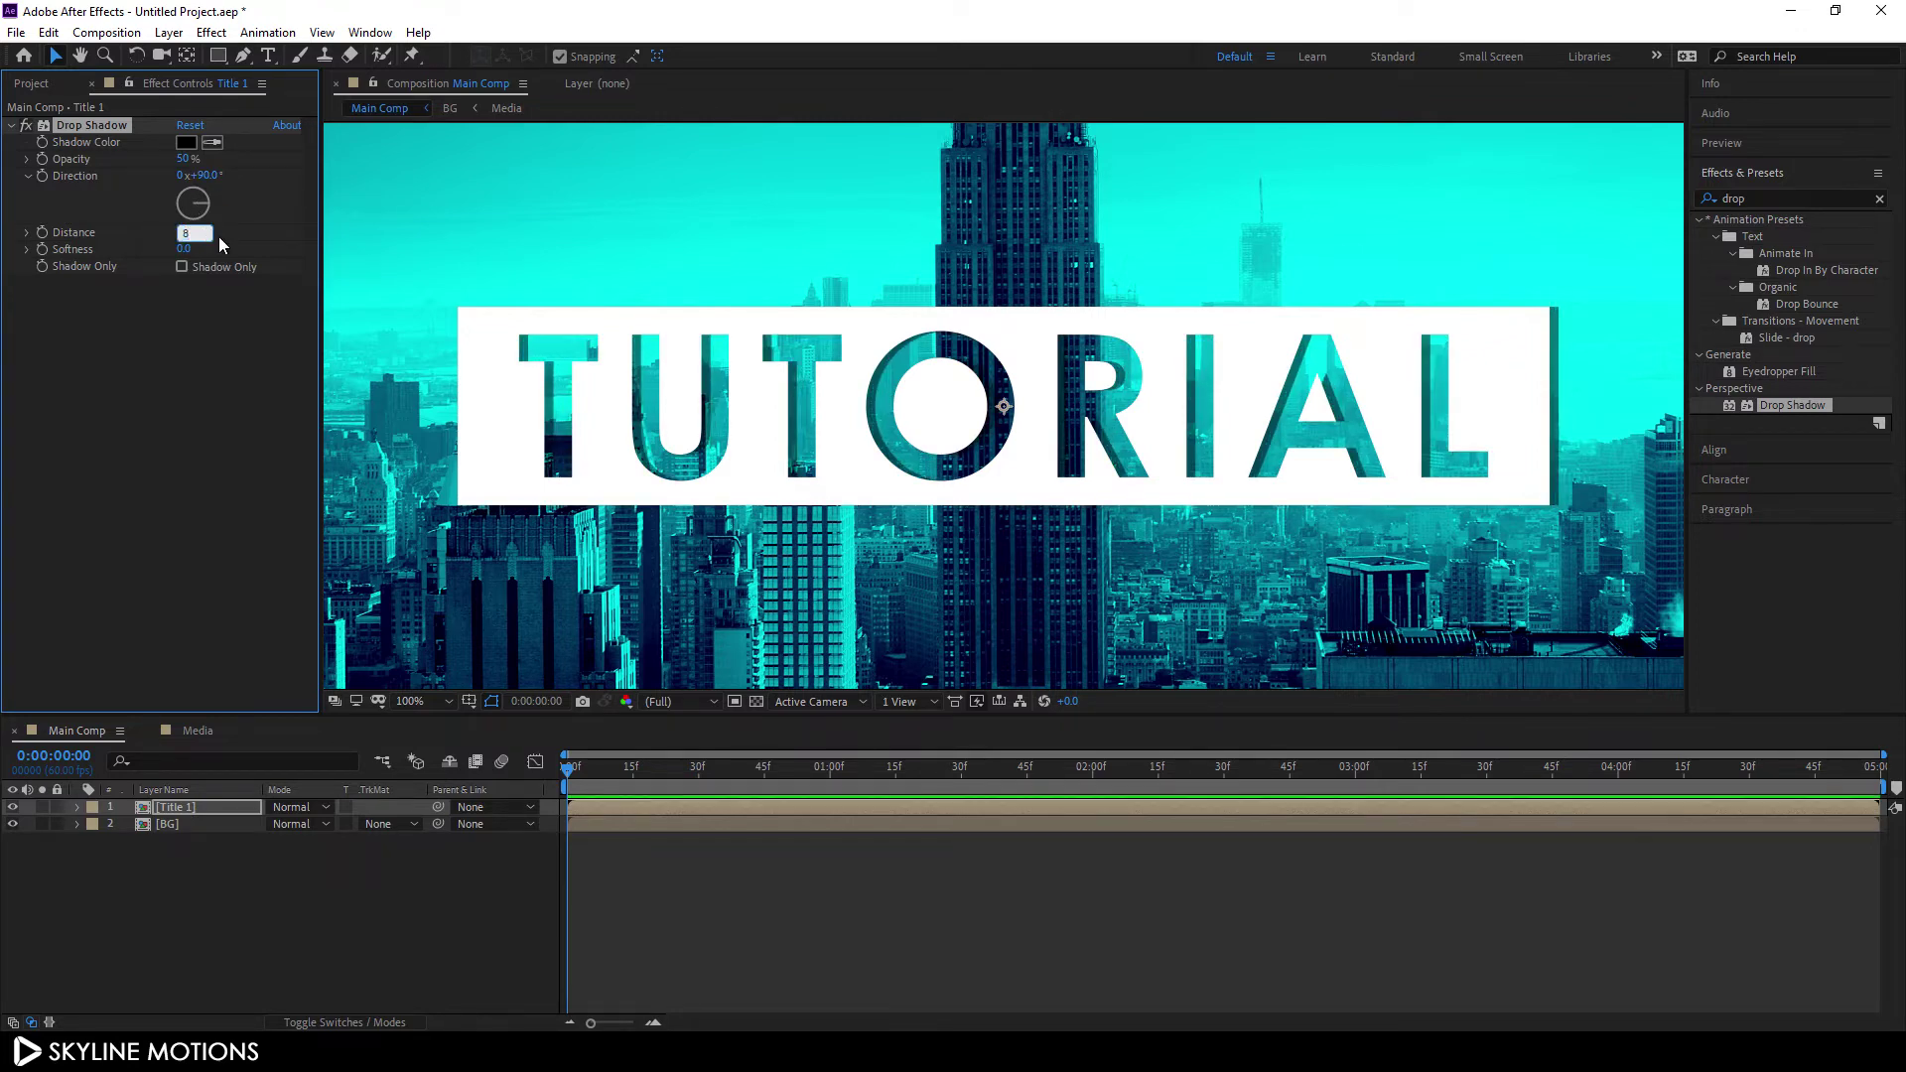
key(Return)
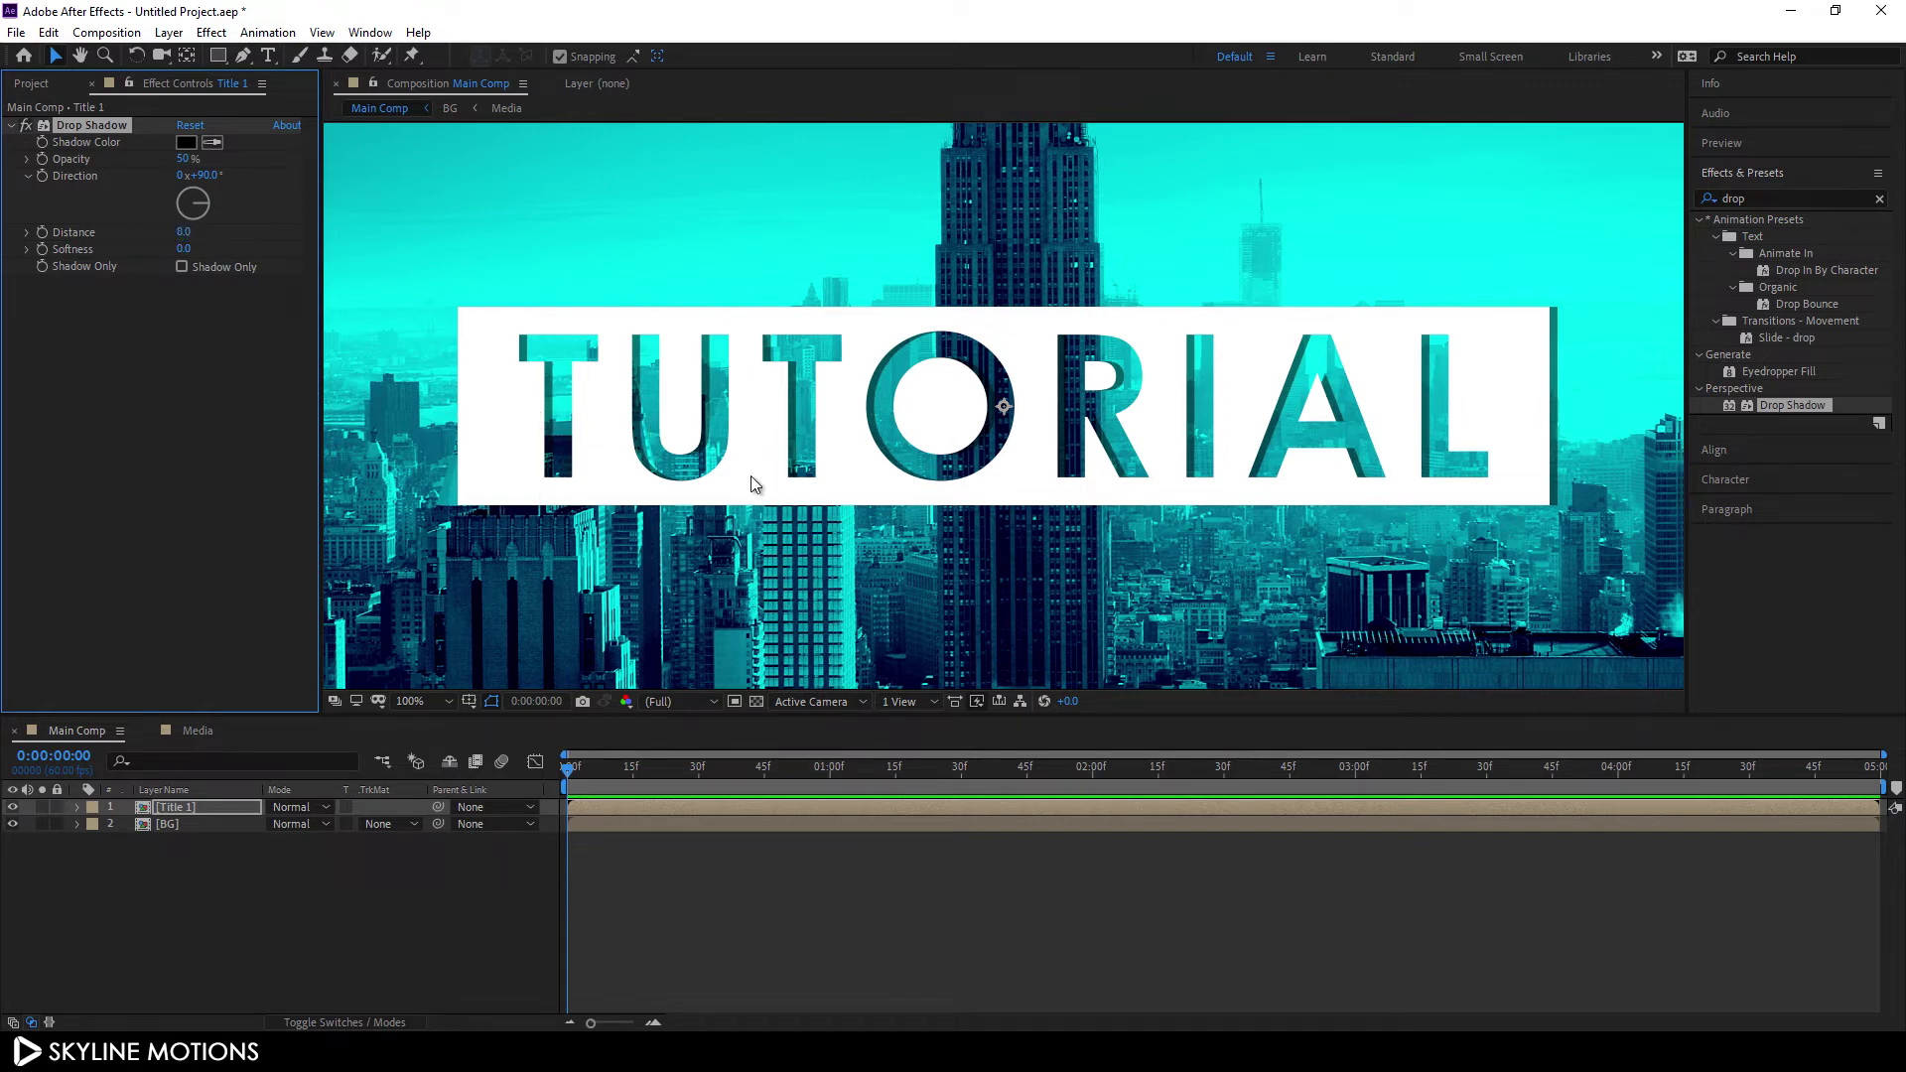
click(273, 851)
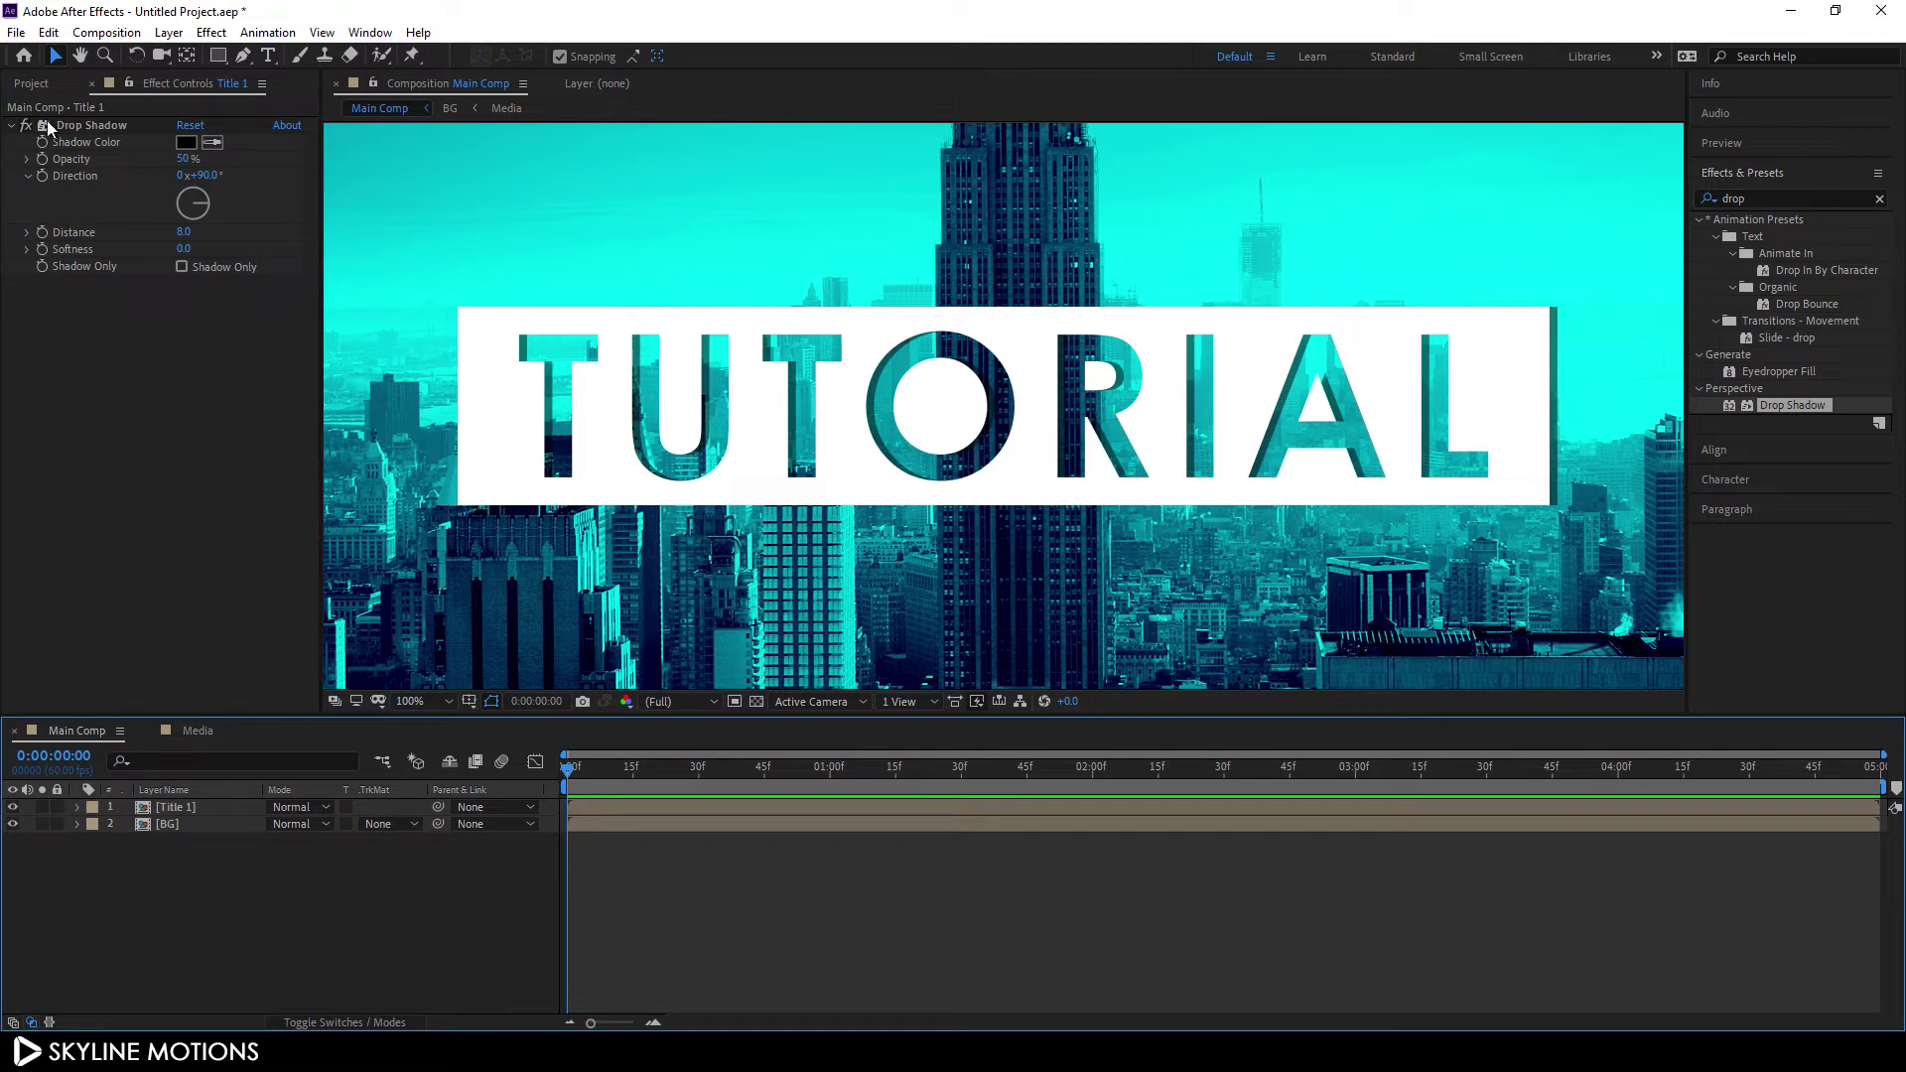
Duplicate the Title 1 composition in the project and place the Title 2 copy above Title 1 in Main Comp
click(38, 85)
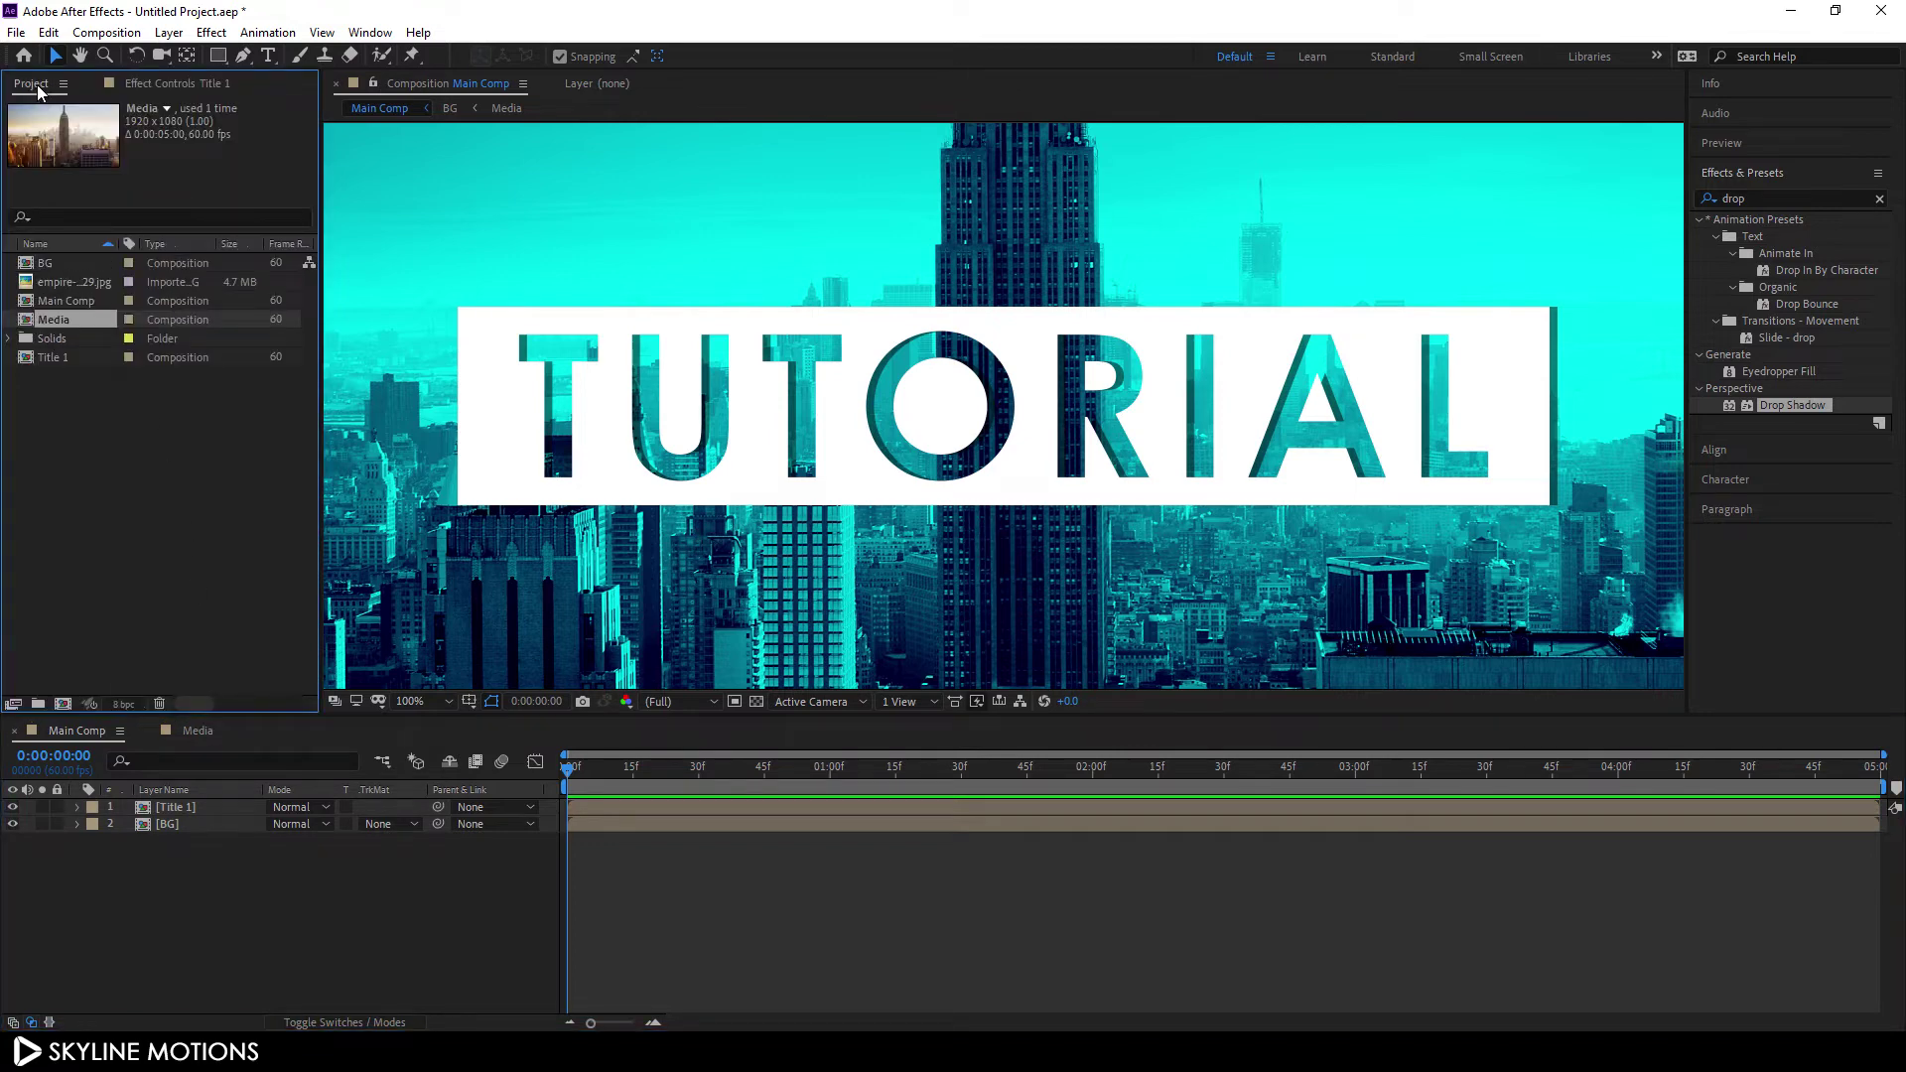
click(61, 358)
key(ctrl+d)
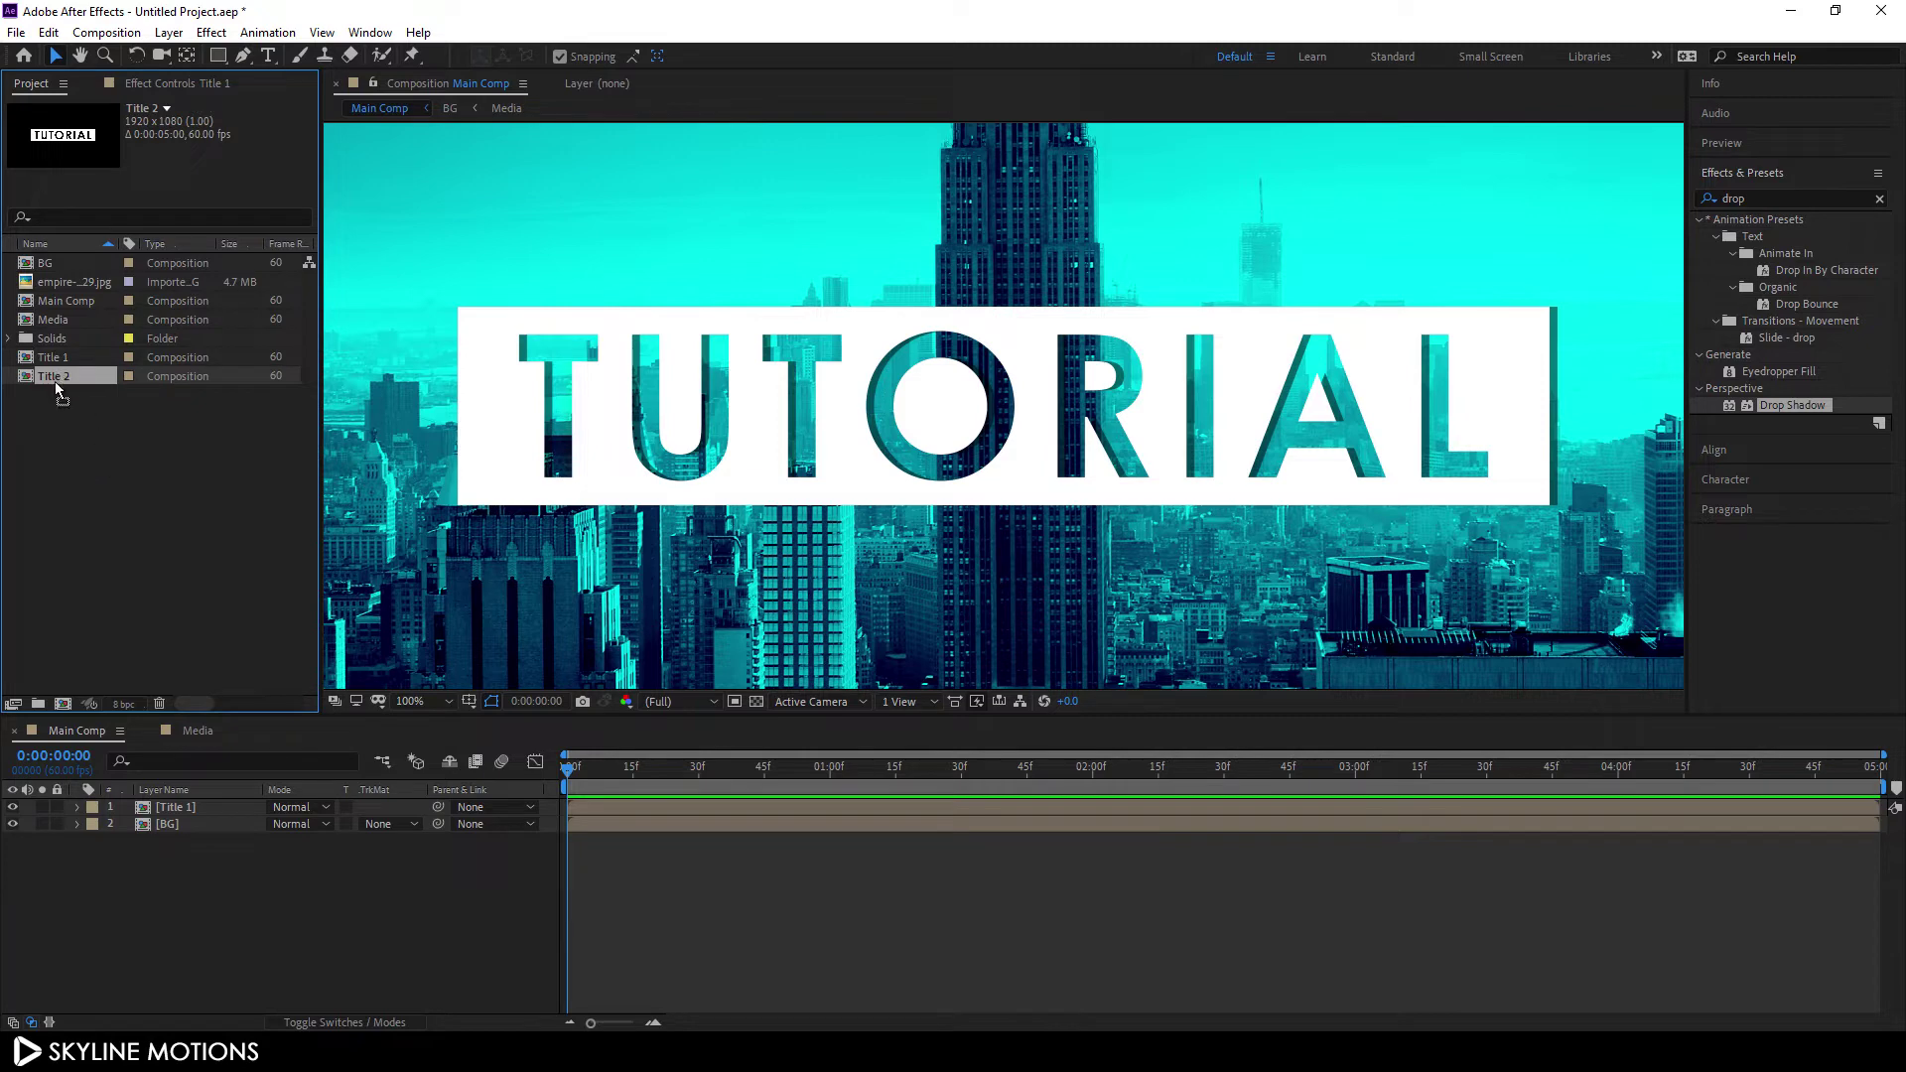
drag(56, 381, 177, 802)
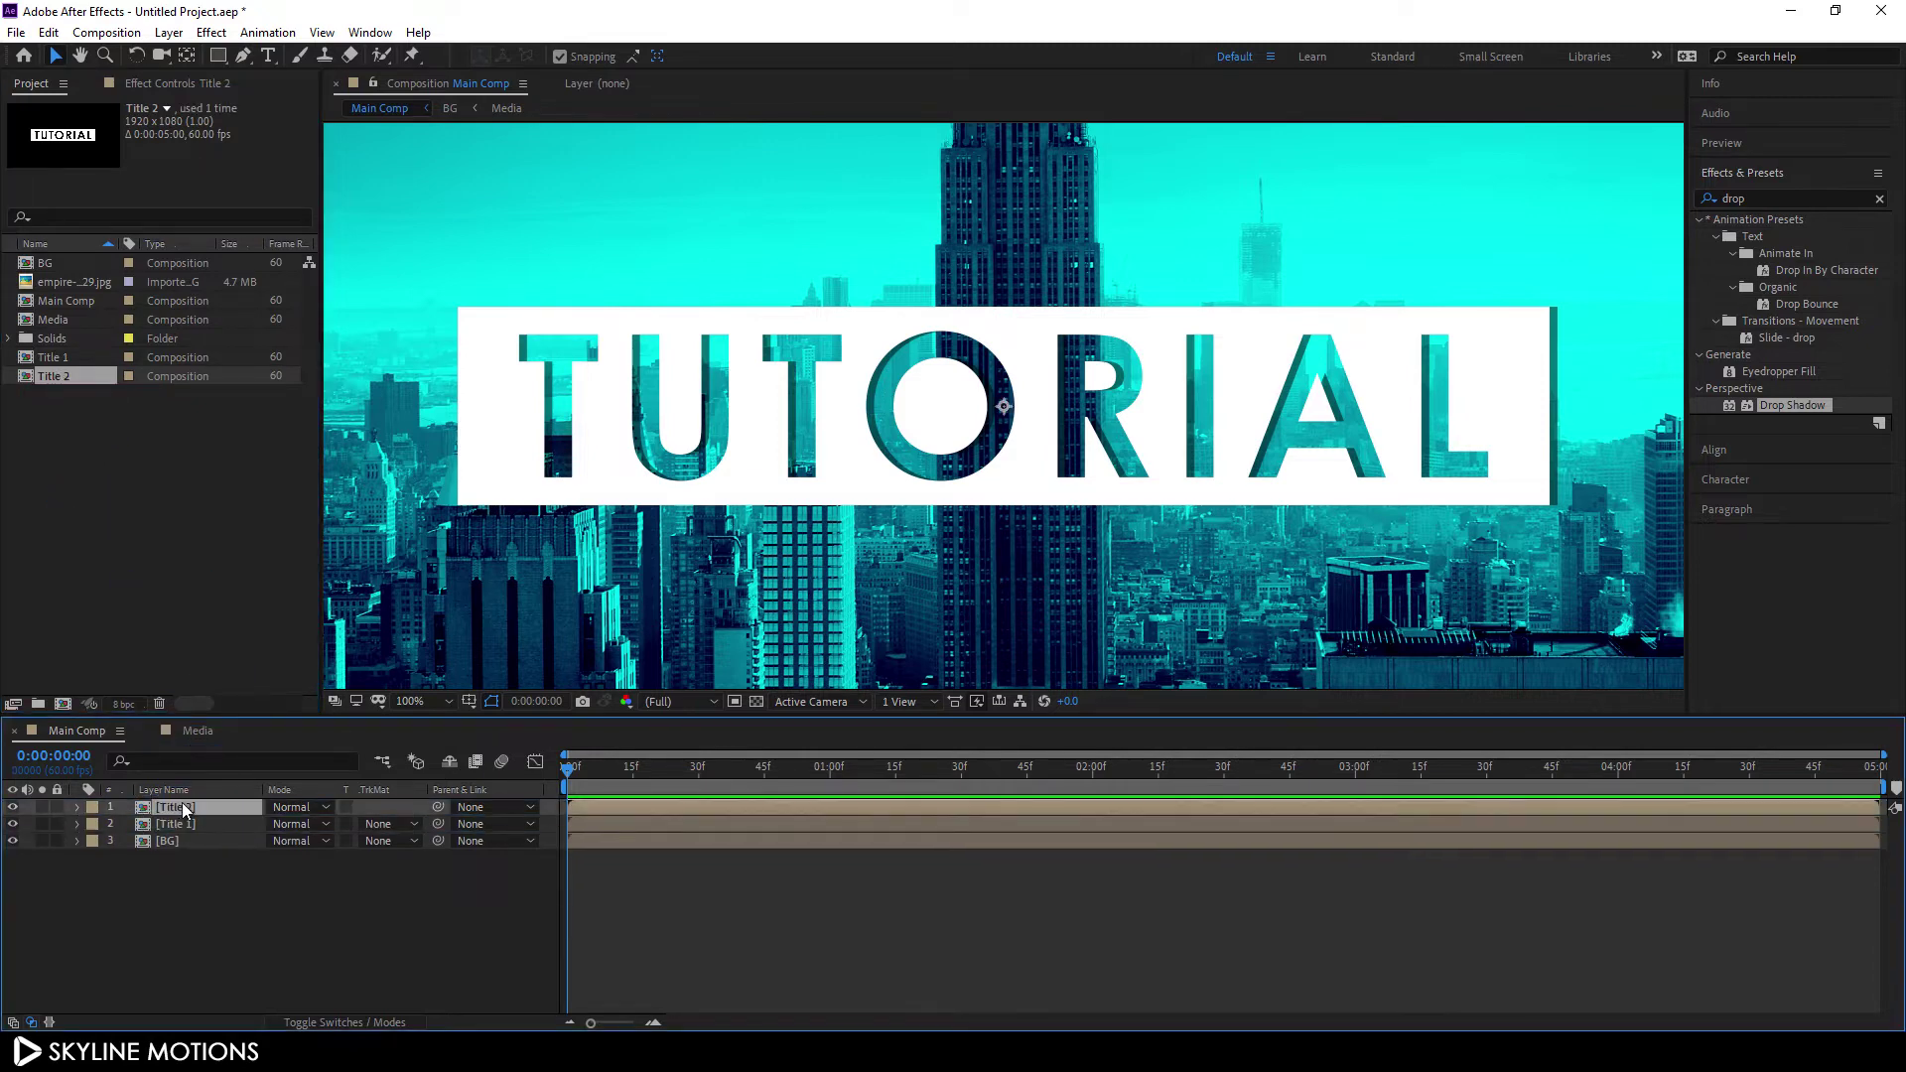
Open the Title 1 composition and replace its TUTORIAL text with AFTER EFFECTS
click(196, 826)
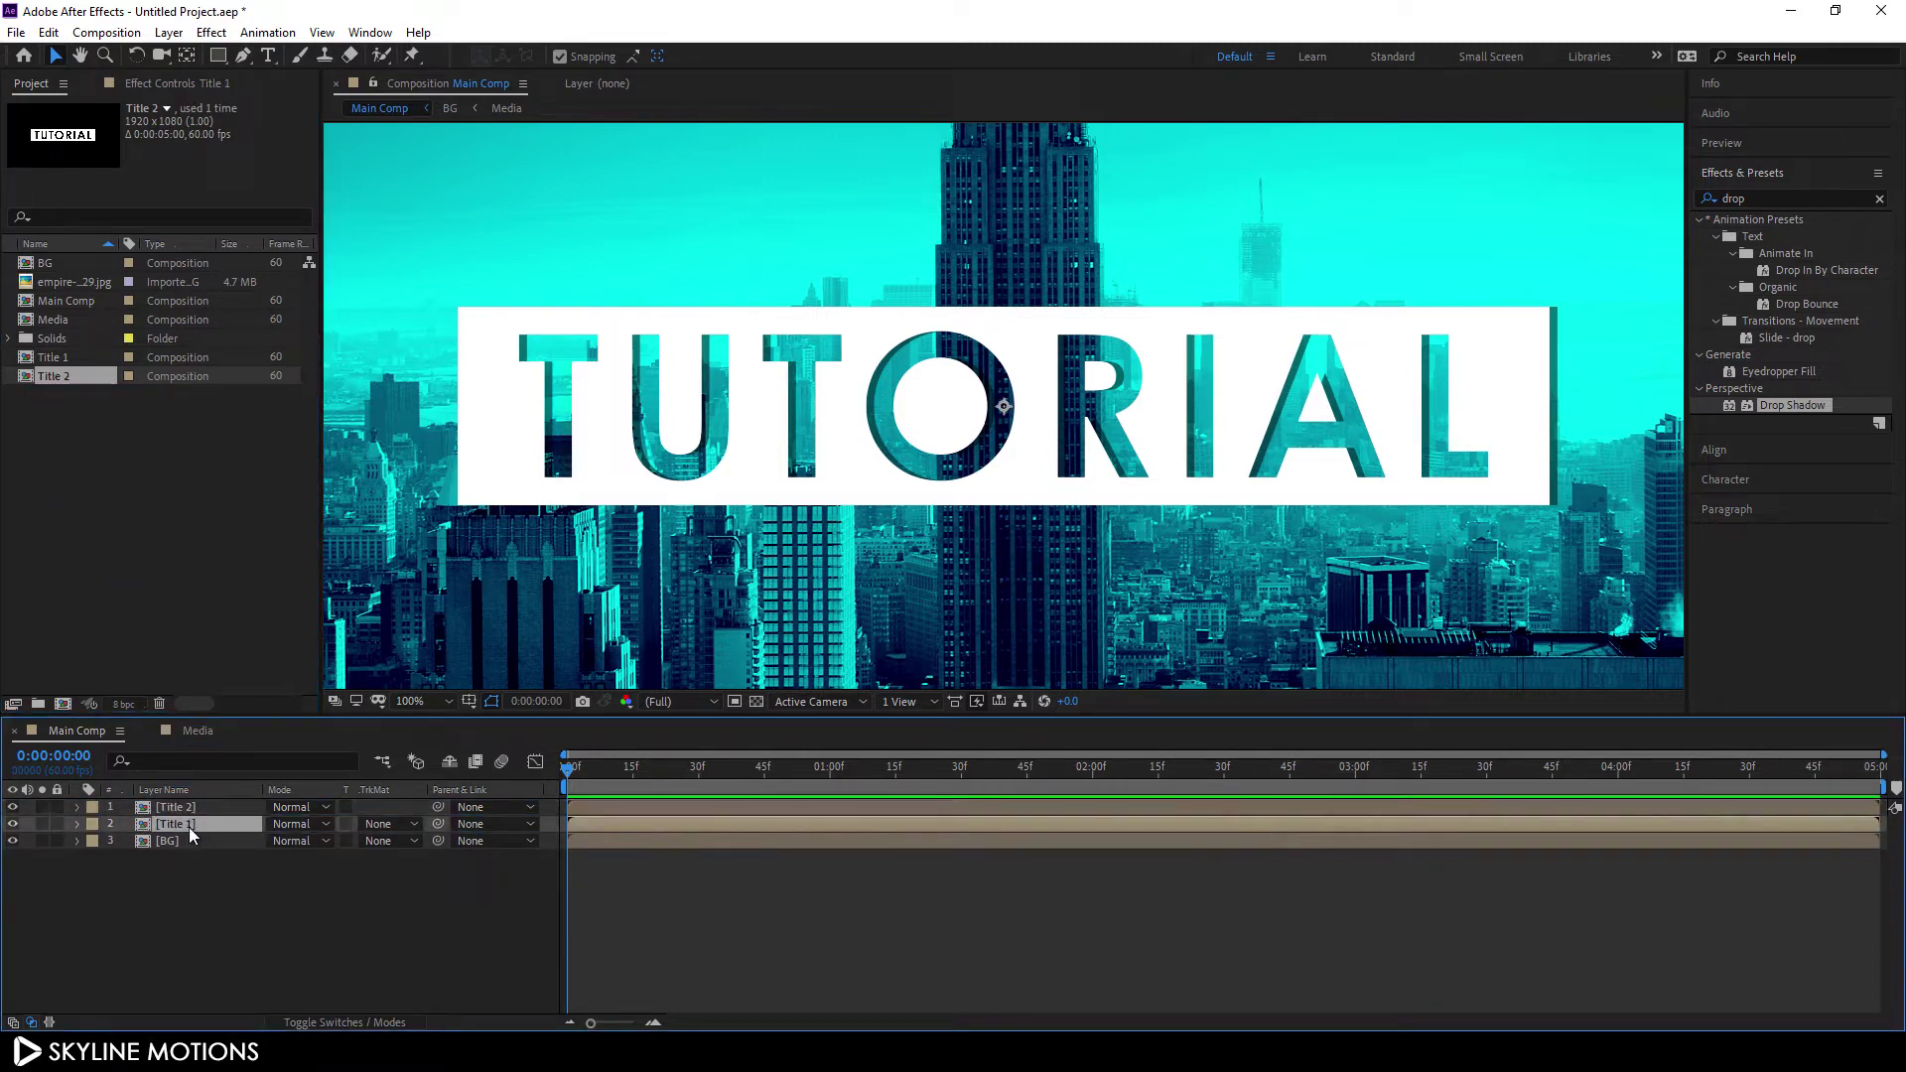
double_click(194, 826)
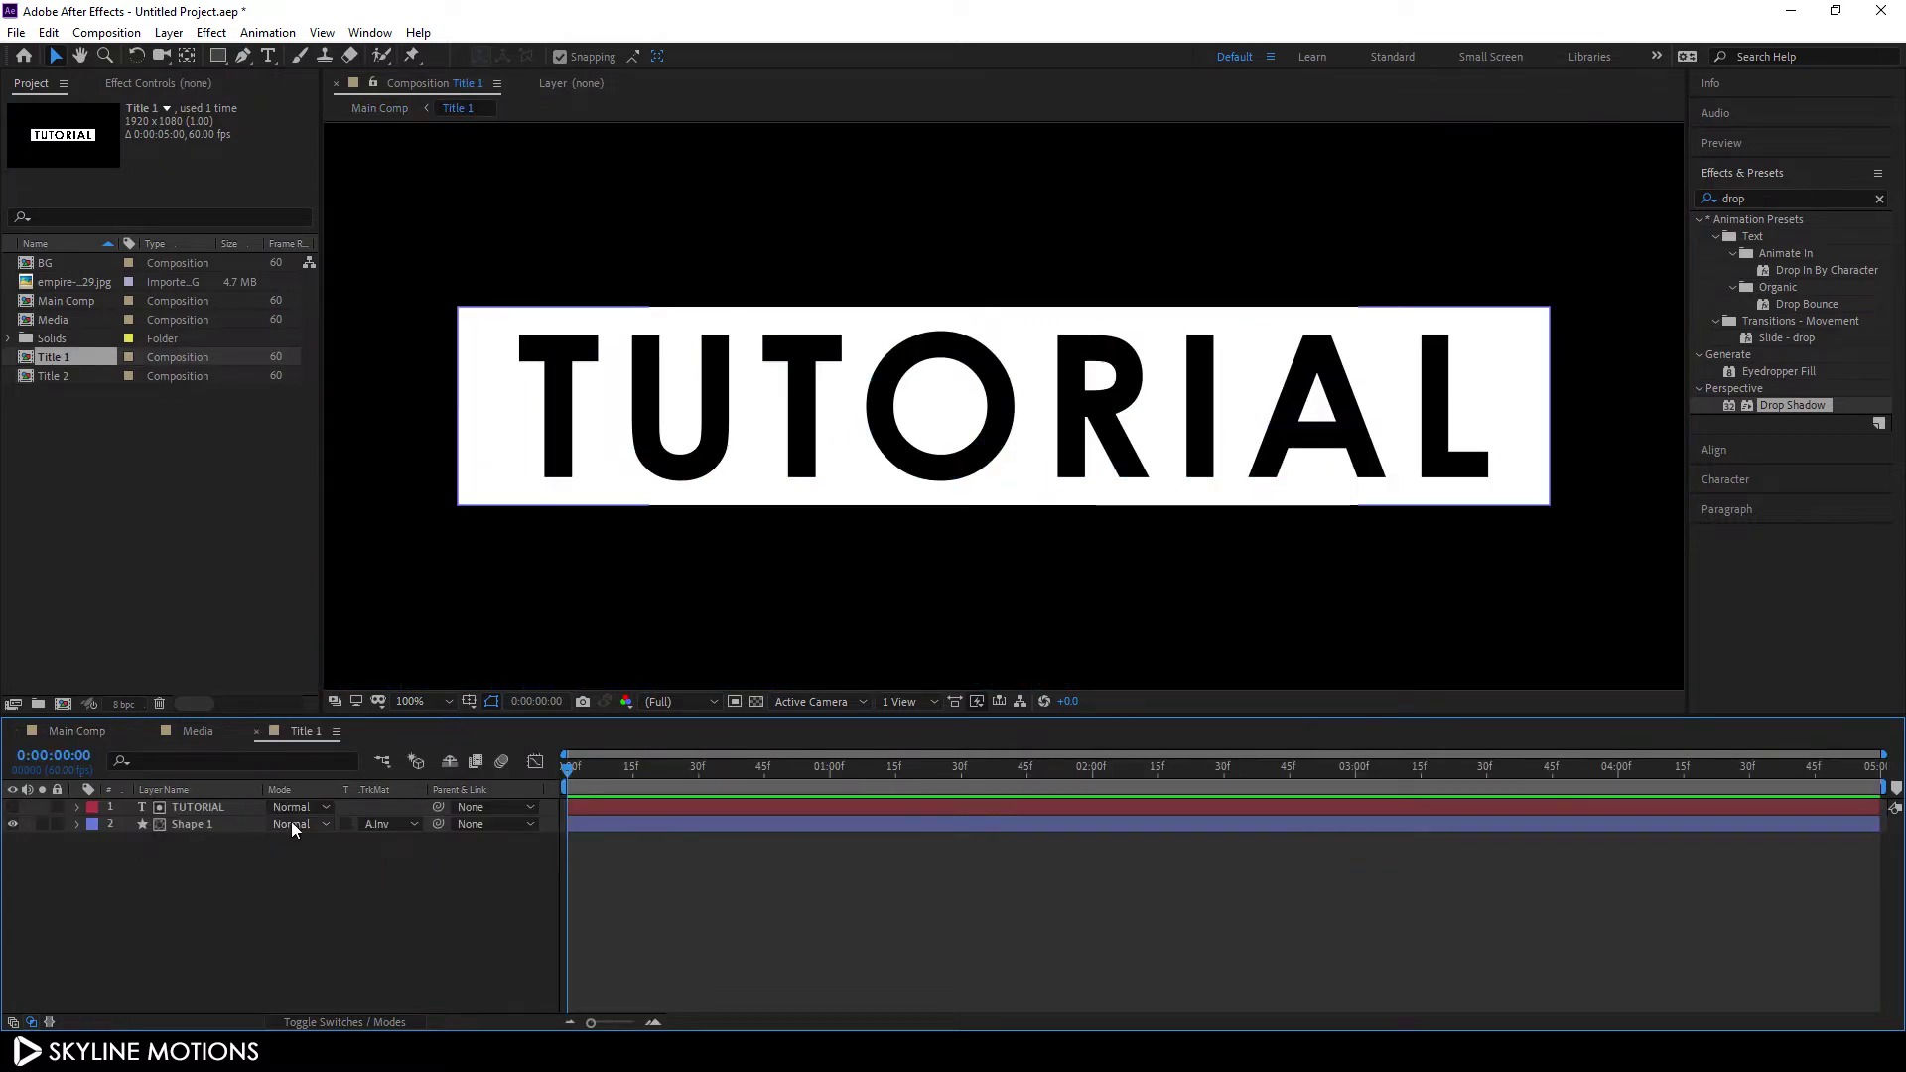
click(192, 808)
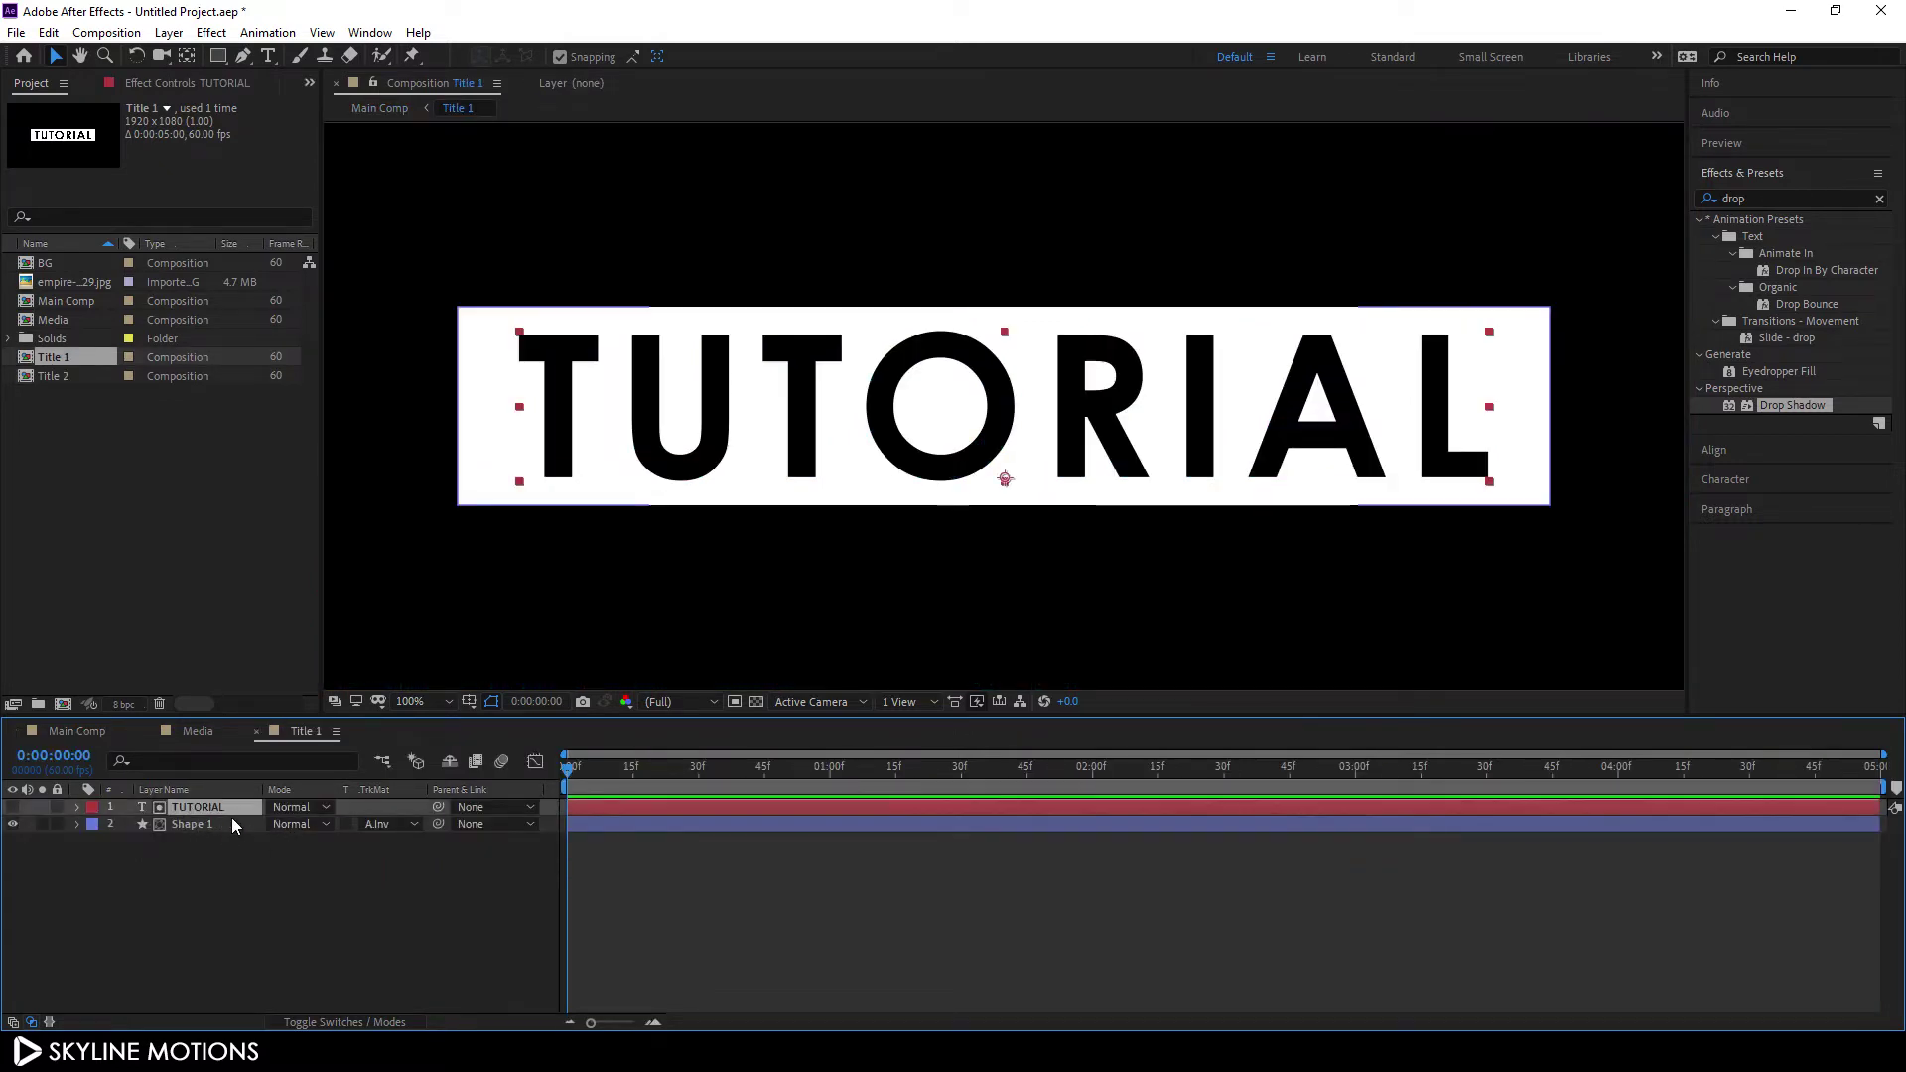
click(268, 55)
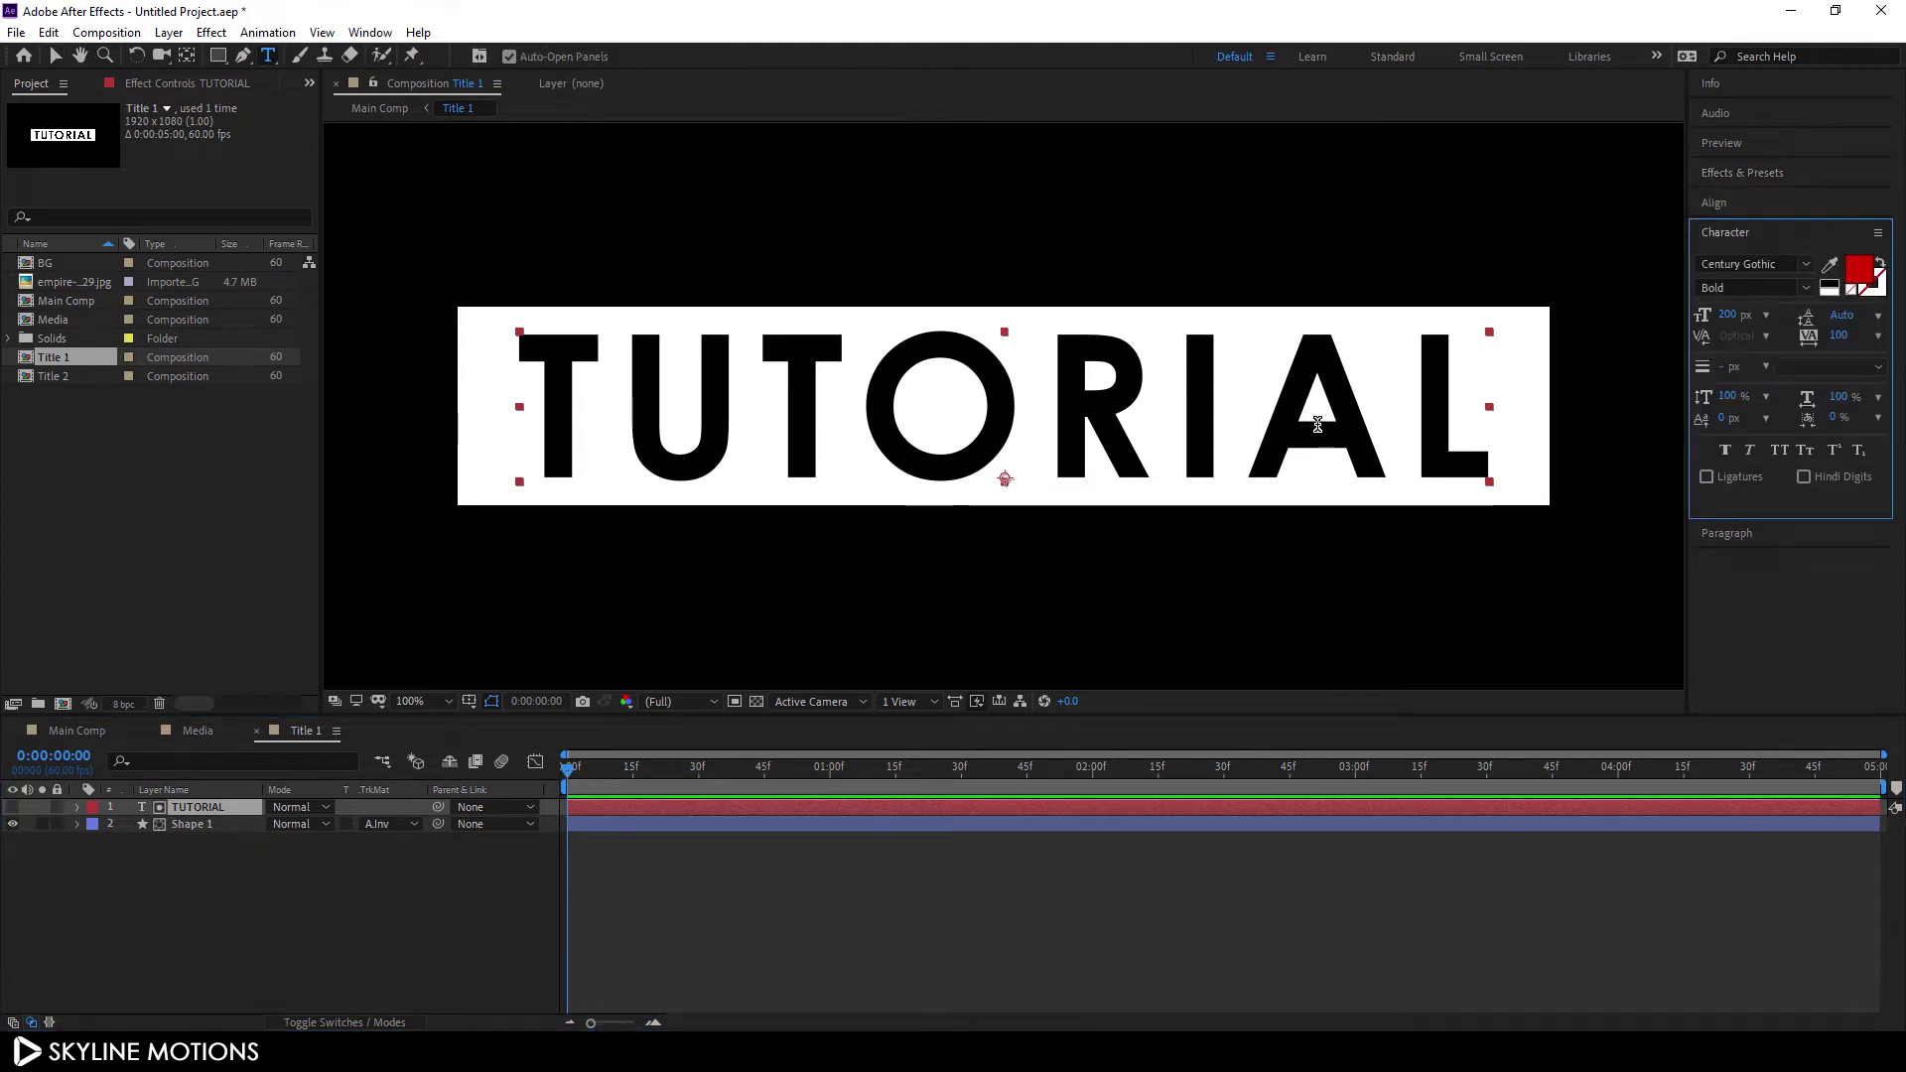
click(1022, 437)
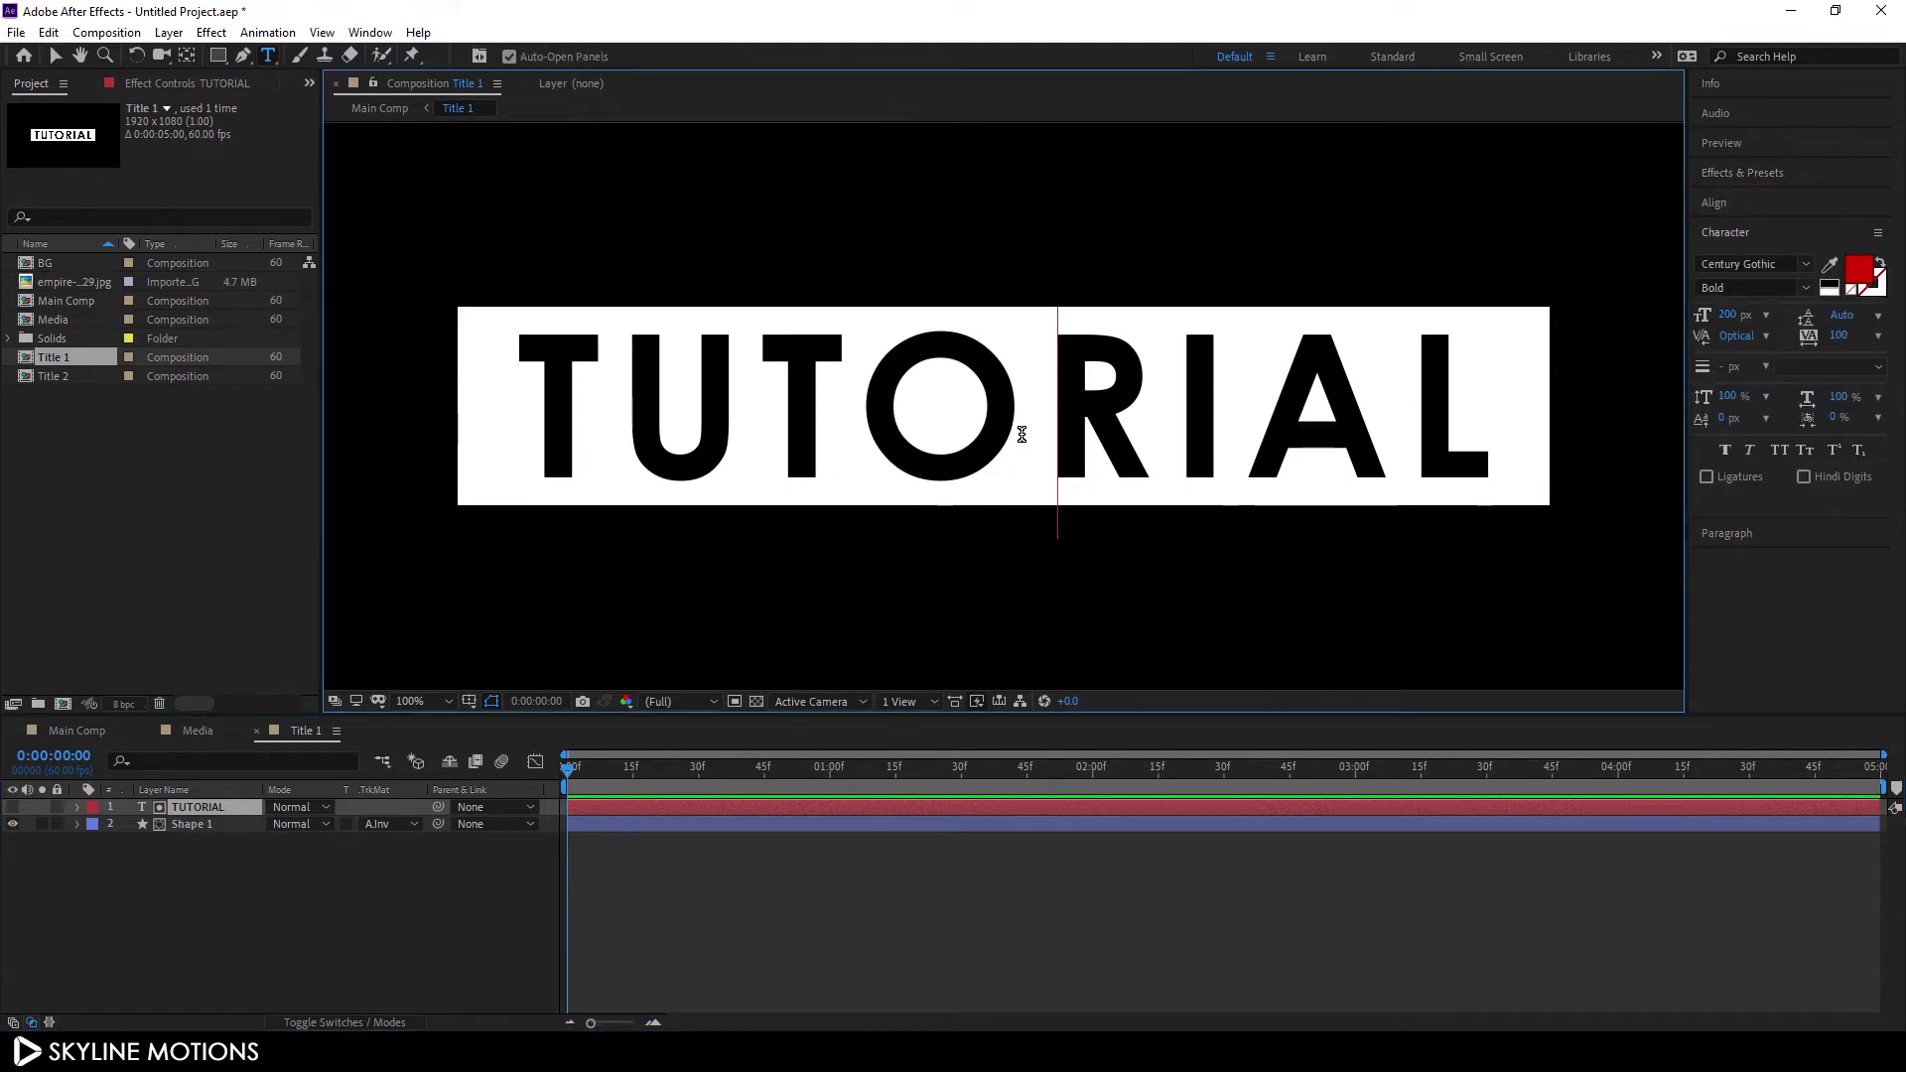
key(ctrl+a)
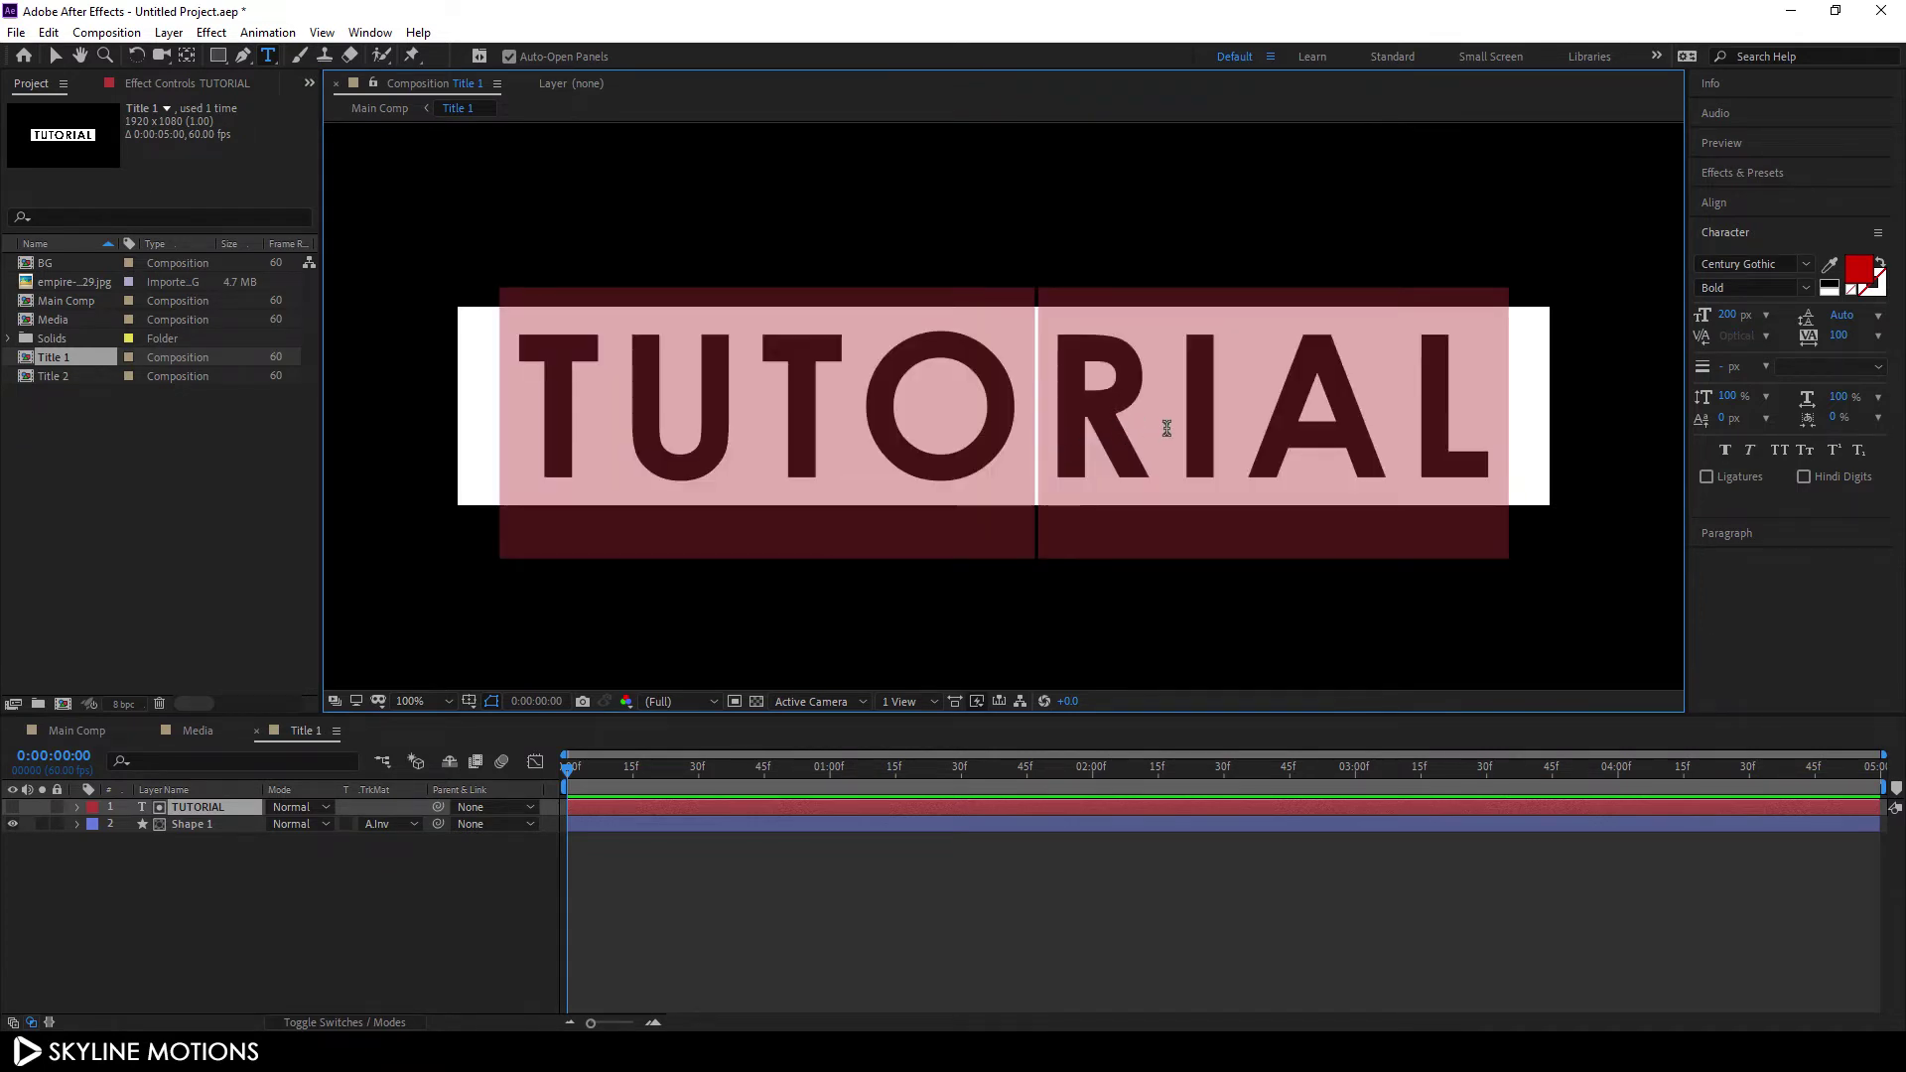
key(BackSpace)
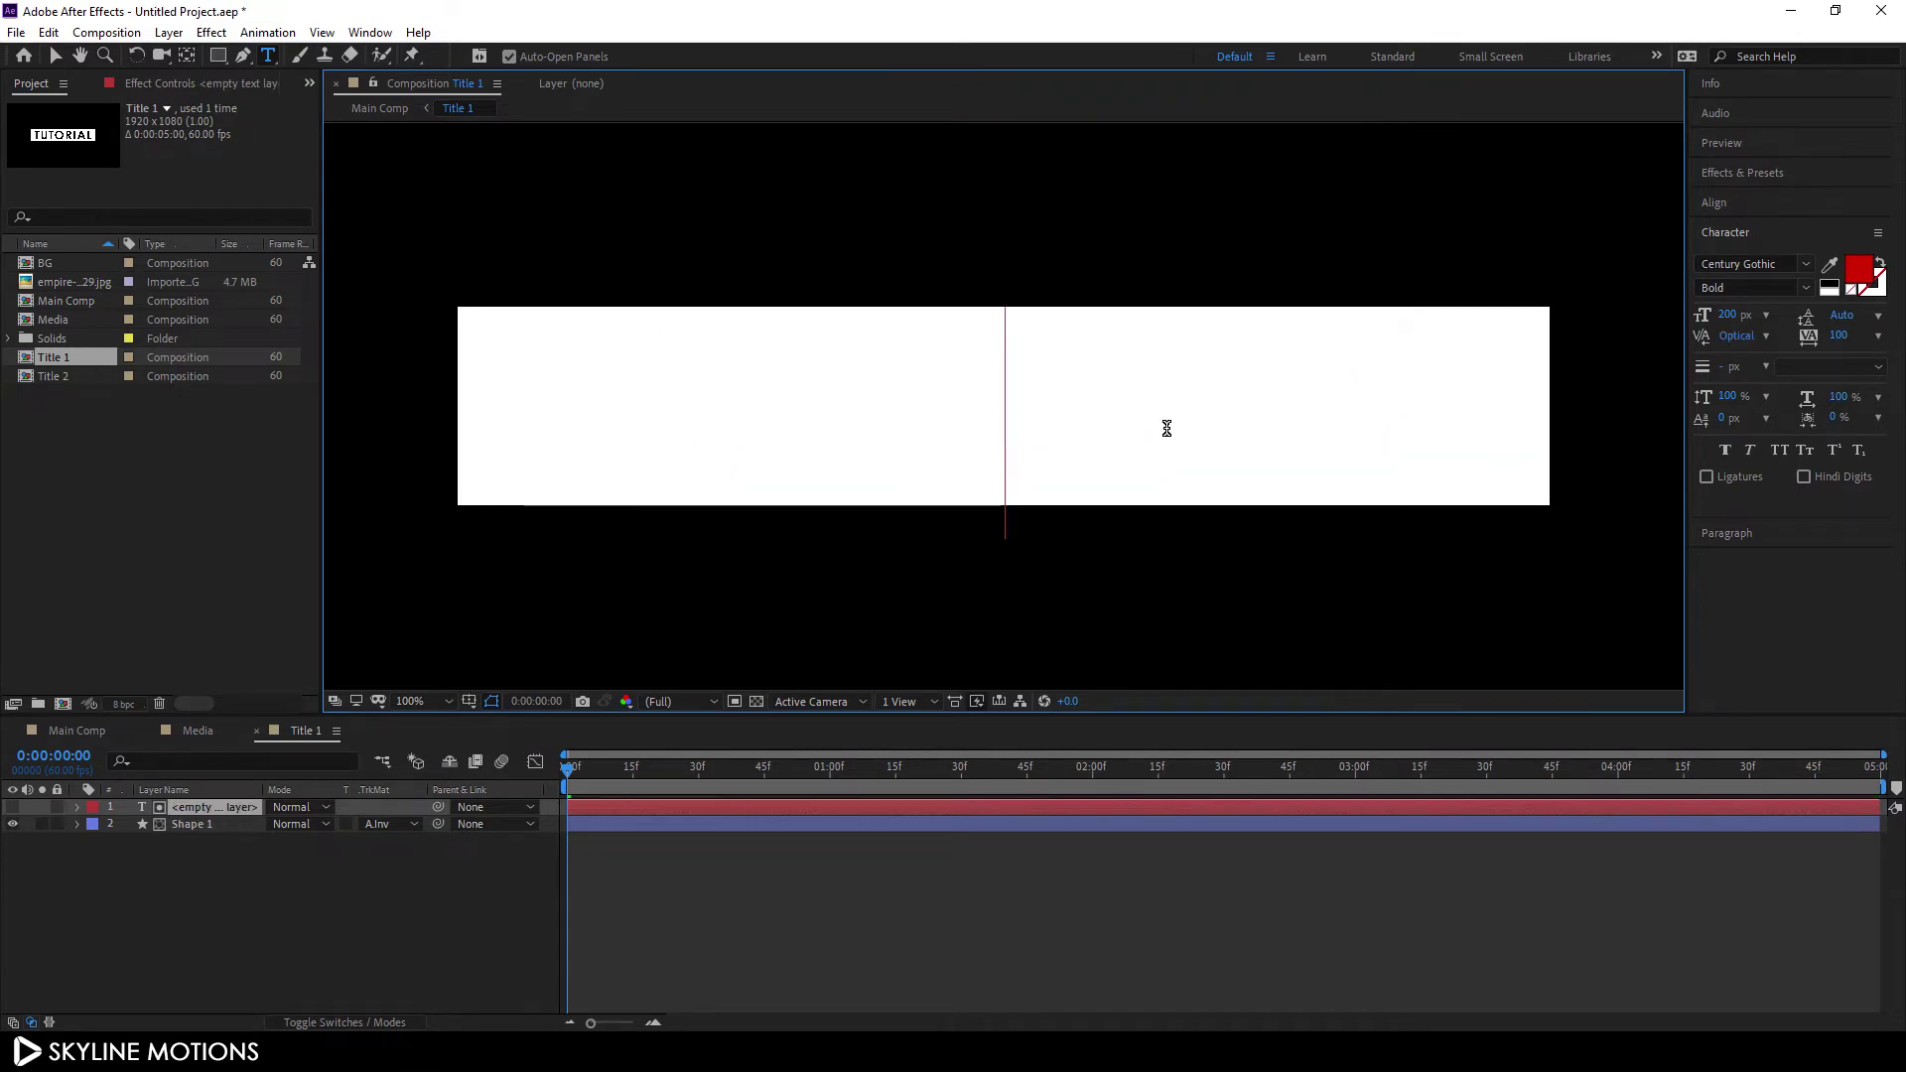
text(AFTER)
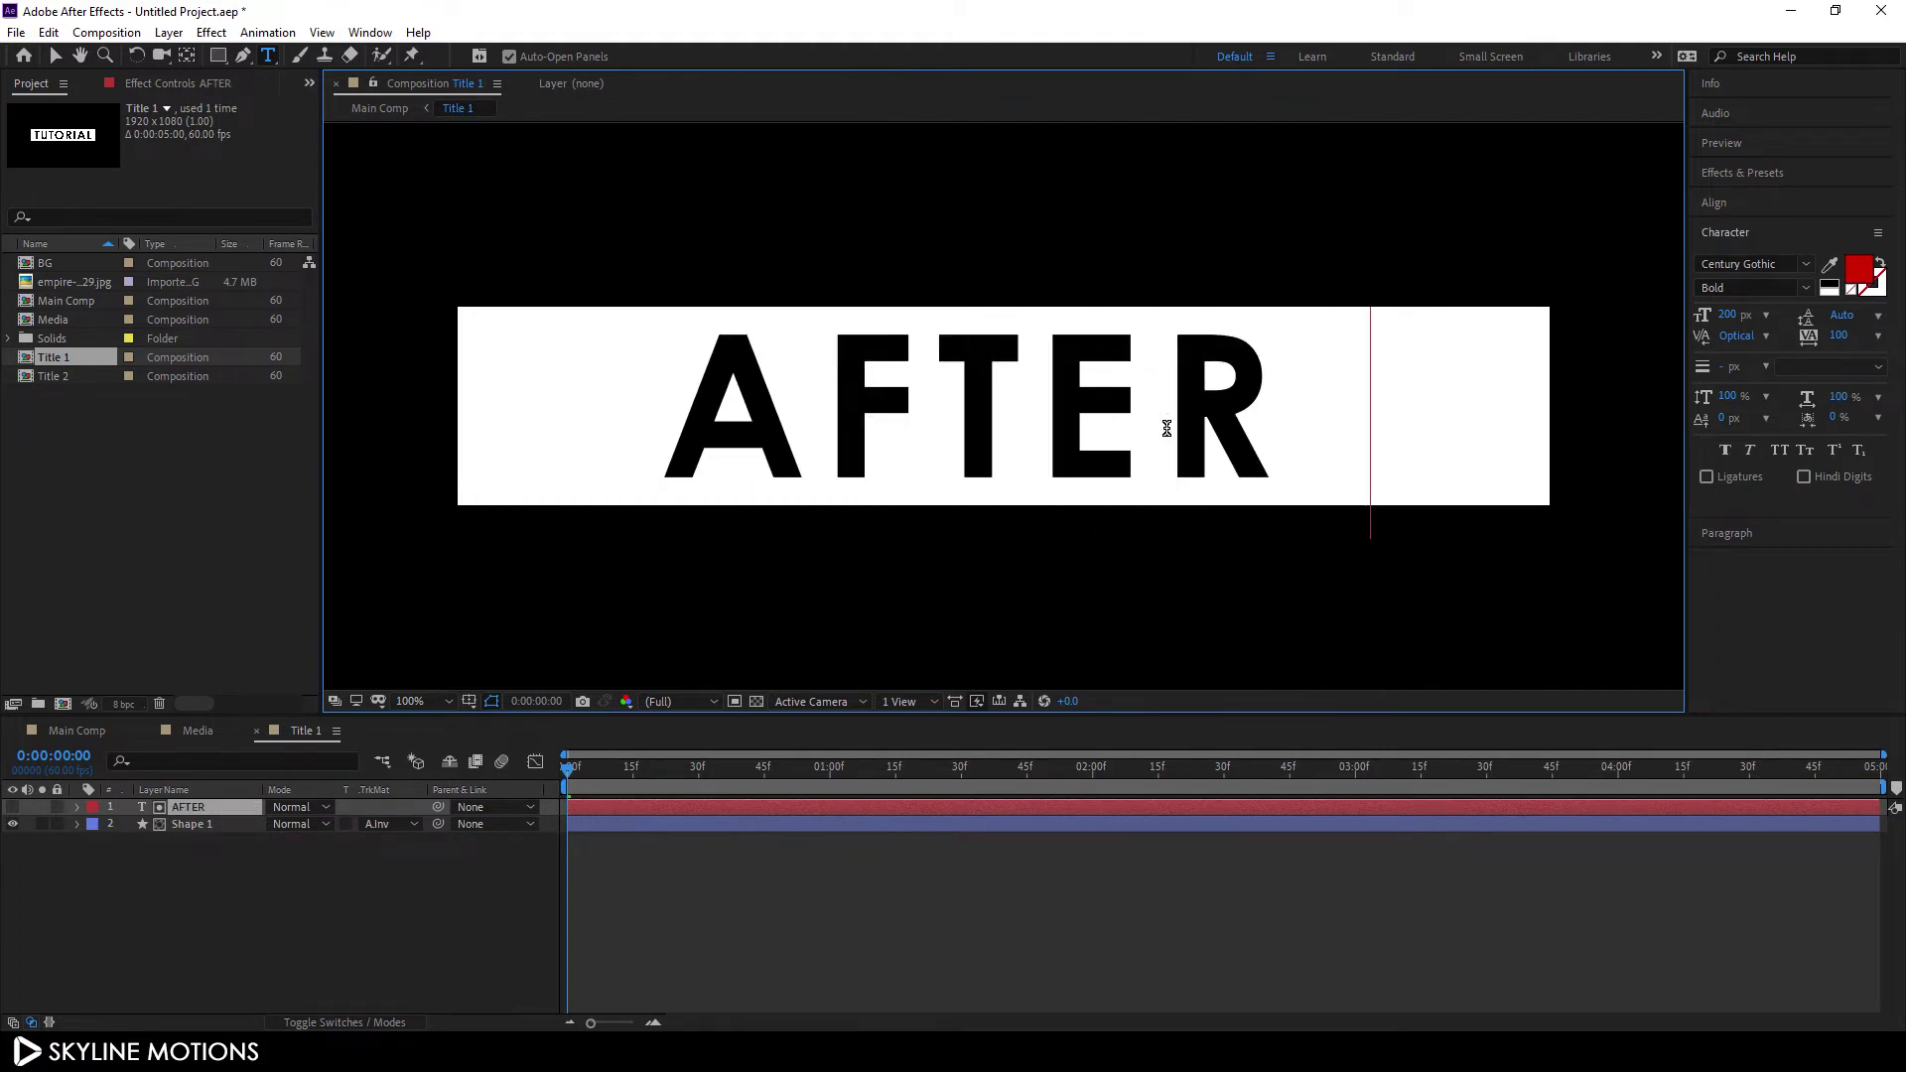
text( EFFECTS)
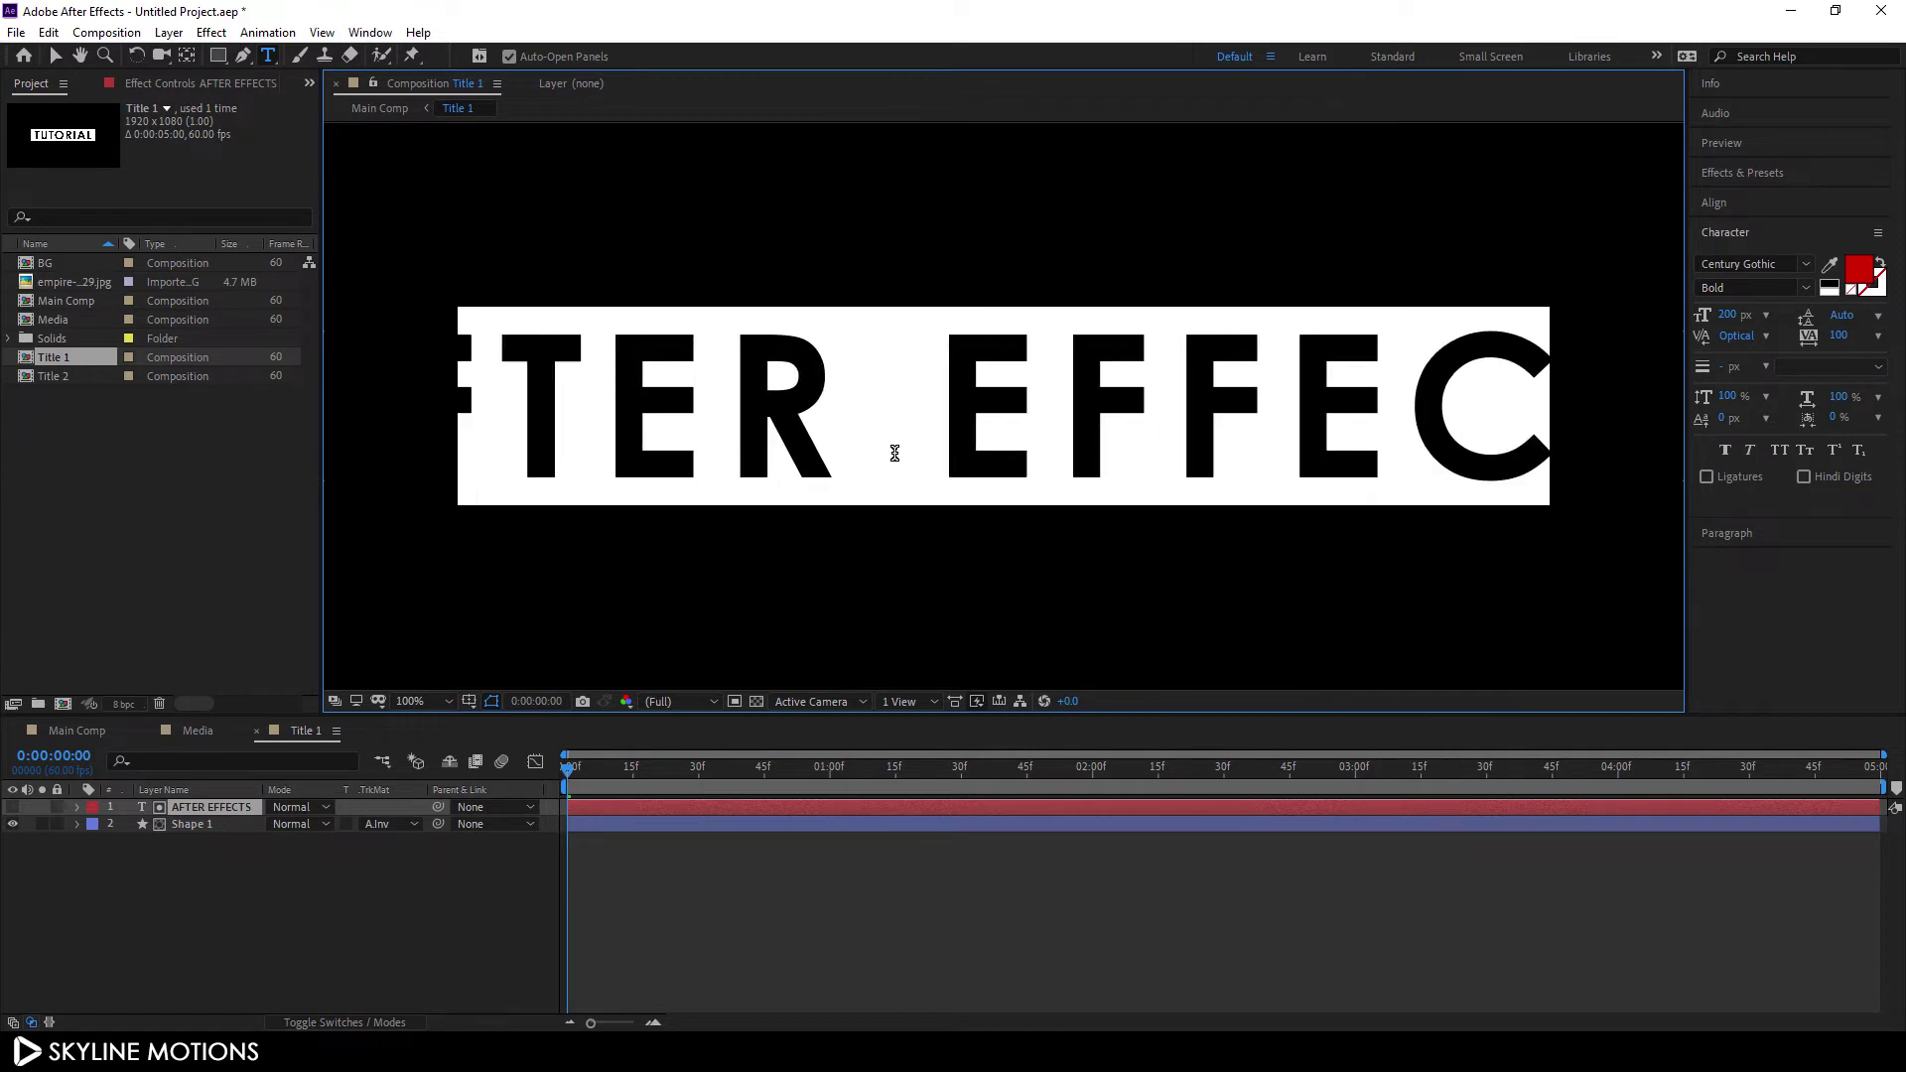
Set the AFTER EFFECTS text's font size to 140 px and its tracking to 50
click(906, 437)
key(ctrl+a)
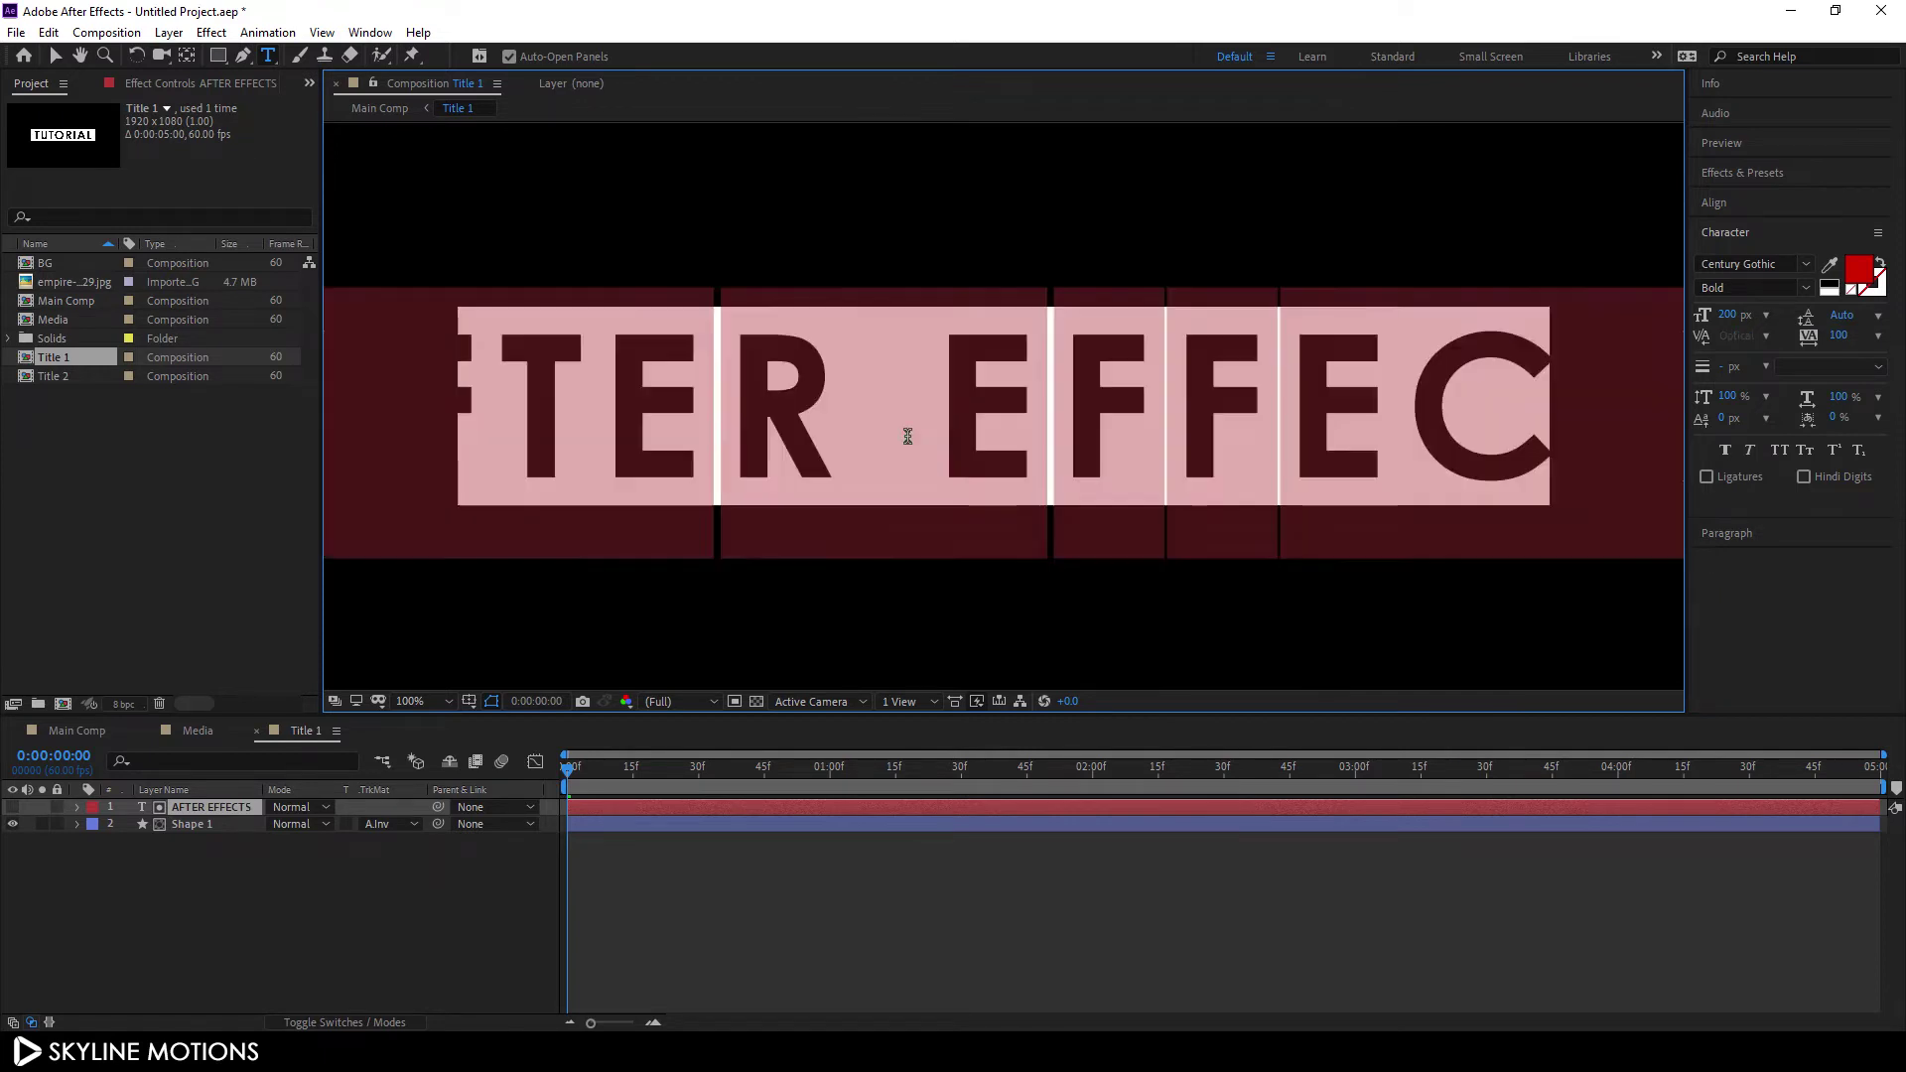
drag(1715, 316, 1659, 310)
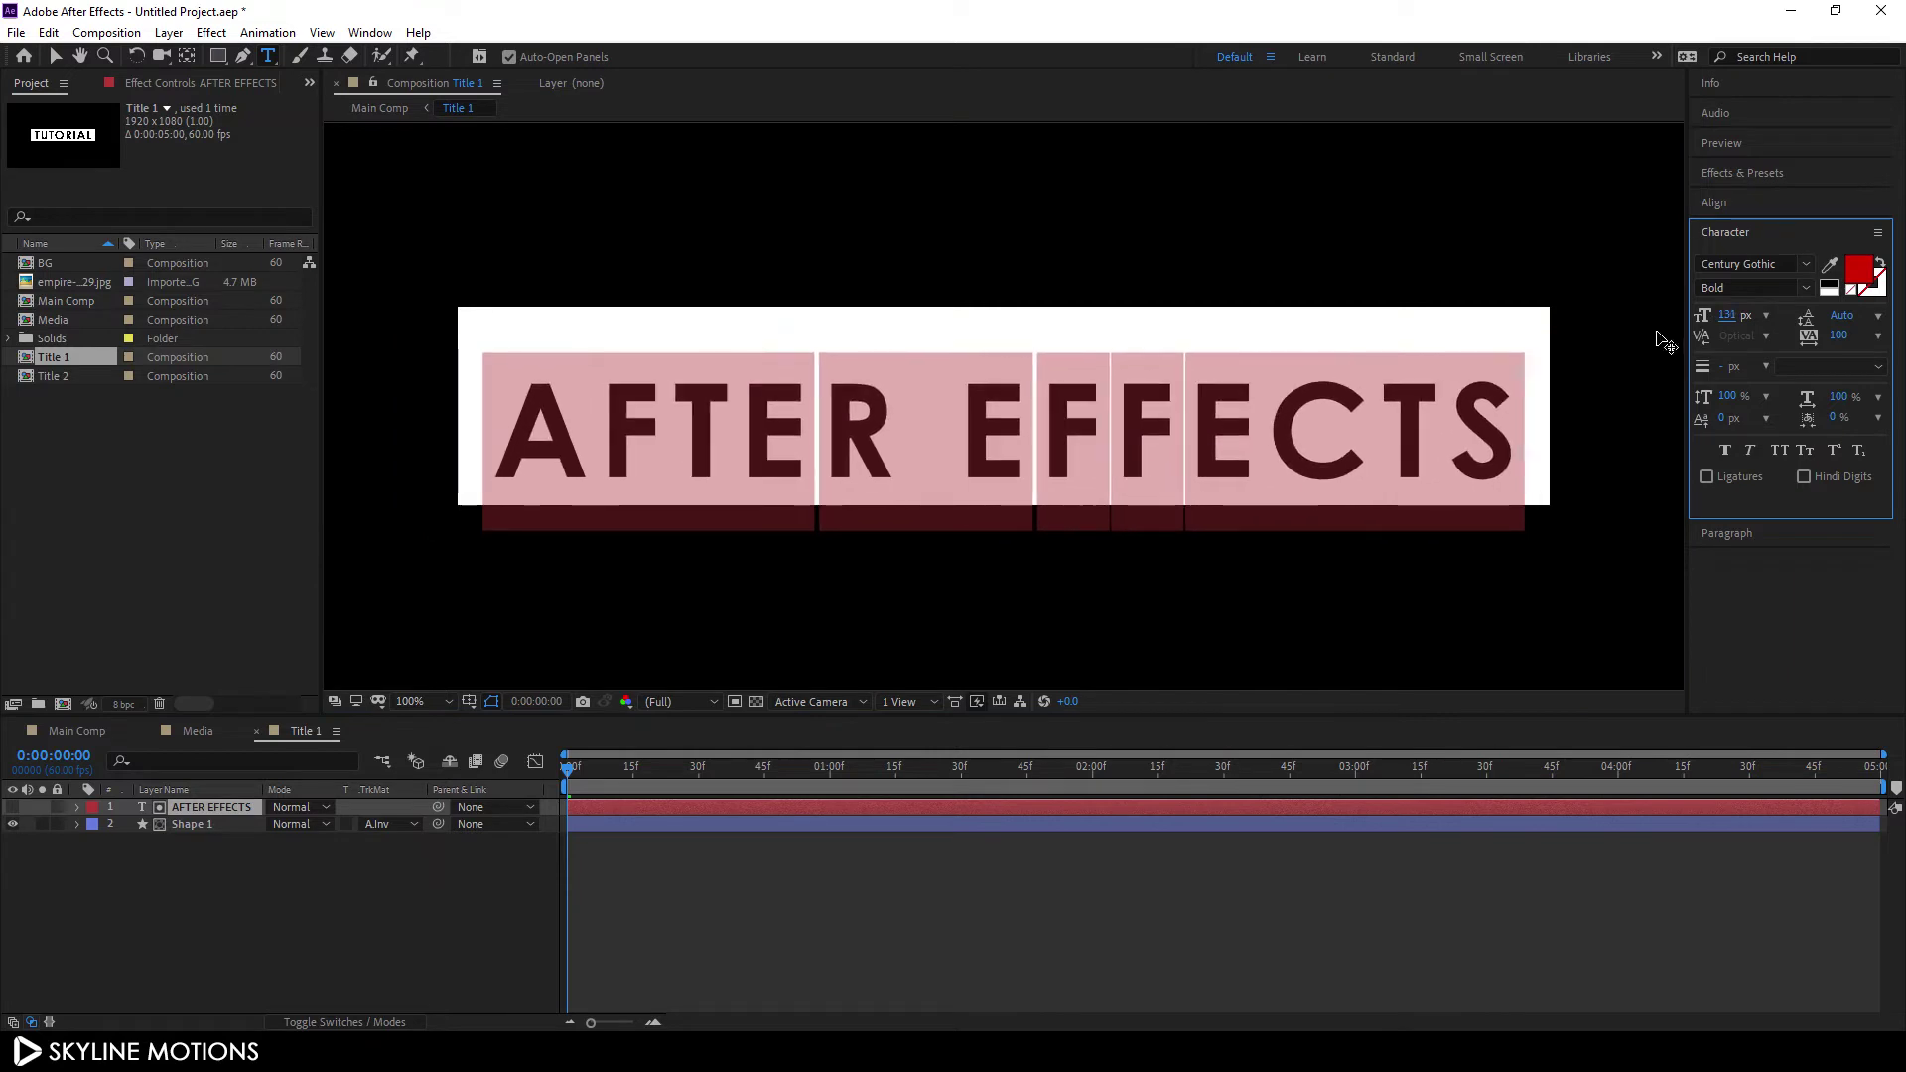
click(1729, 315)
text(140)
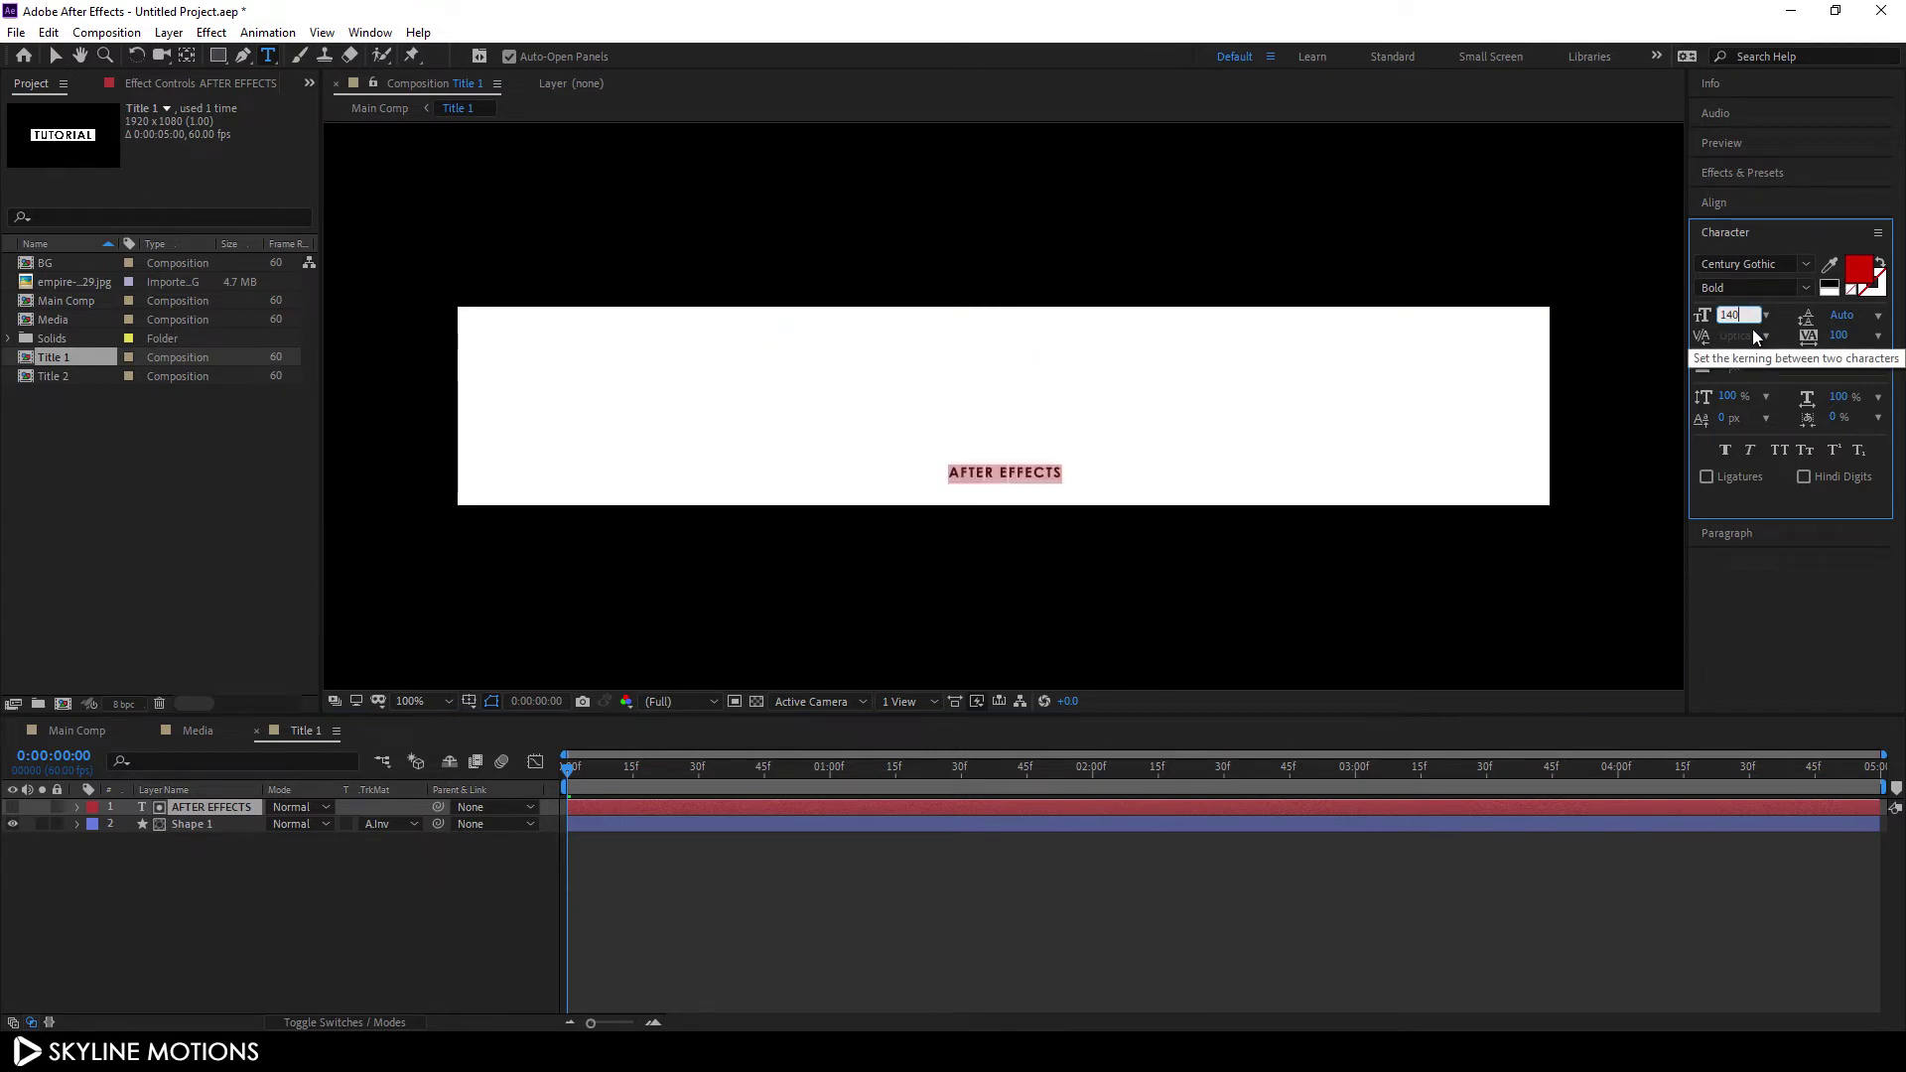
key(Return)
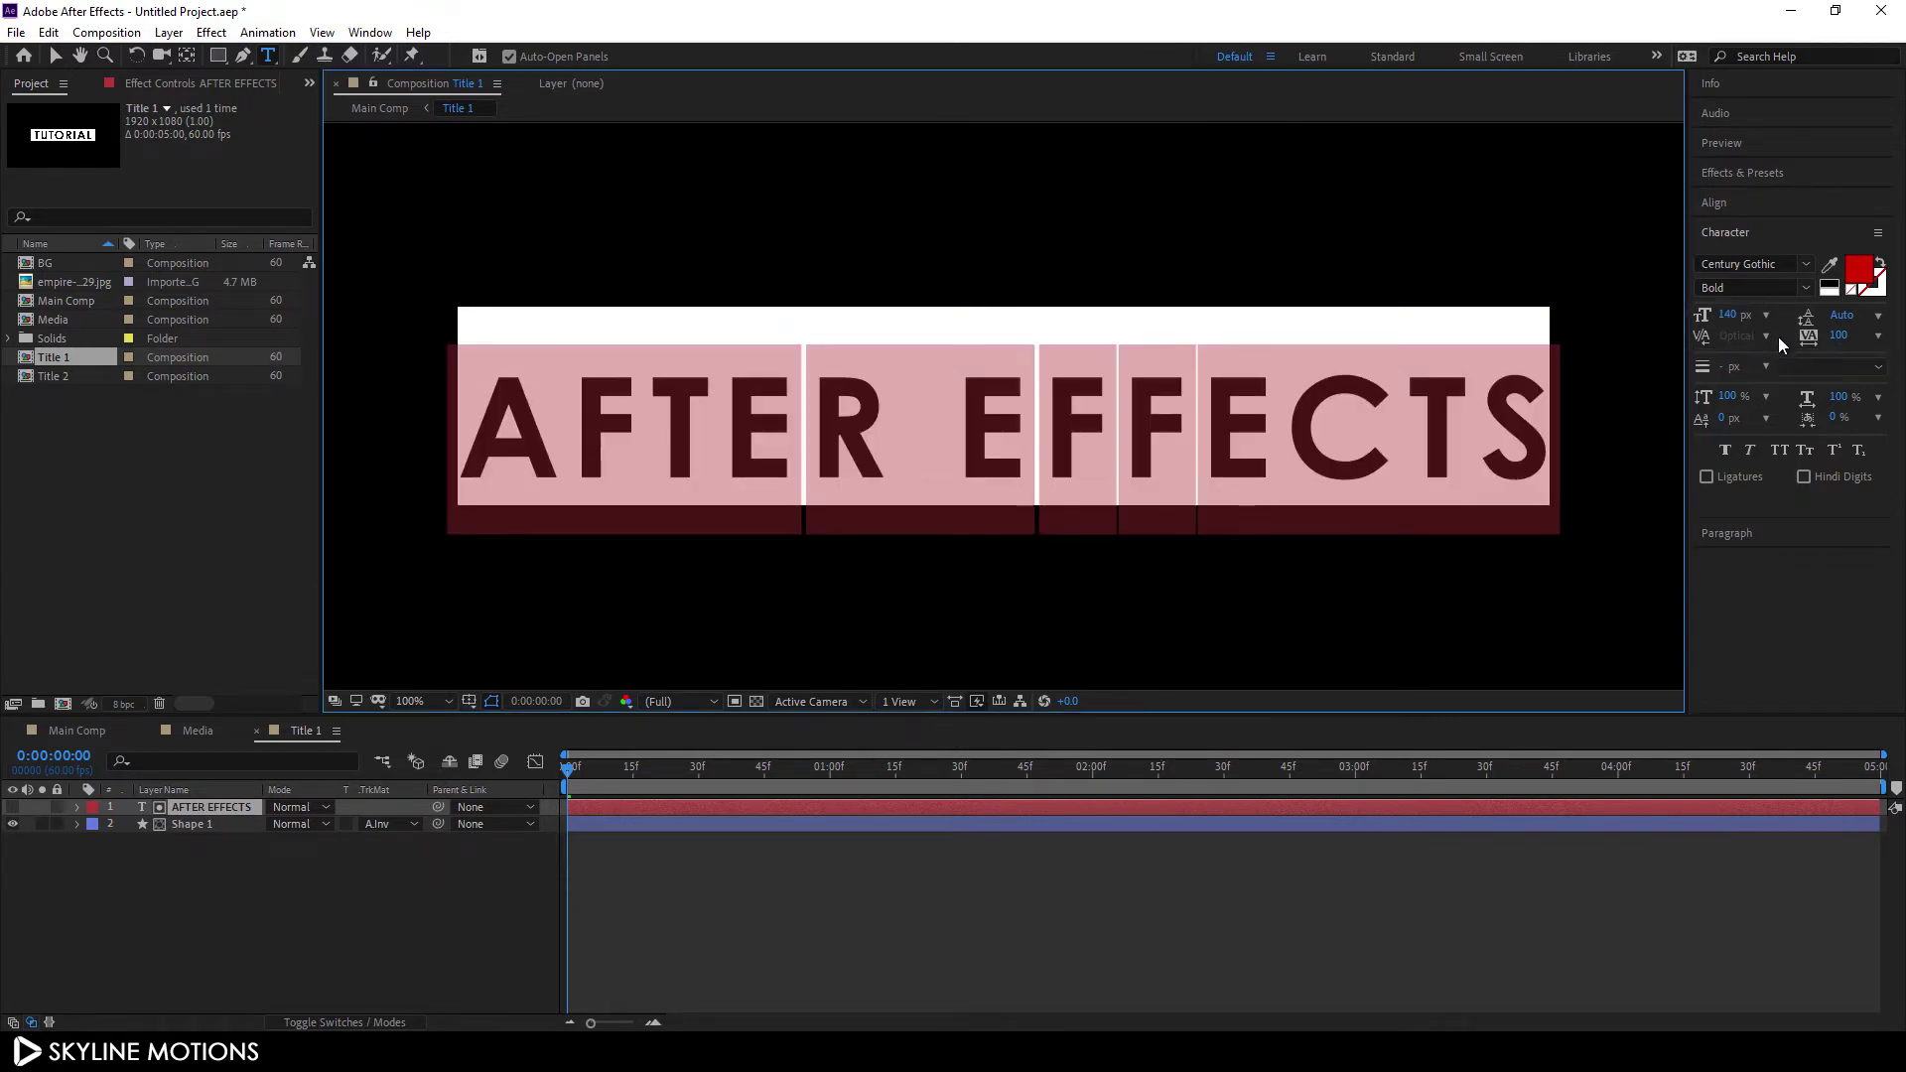
click(1837, 337)
text(50)
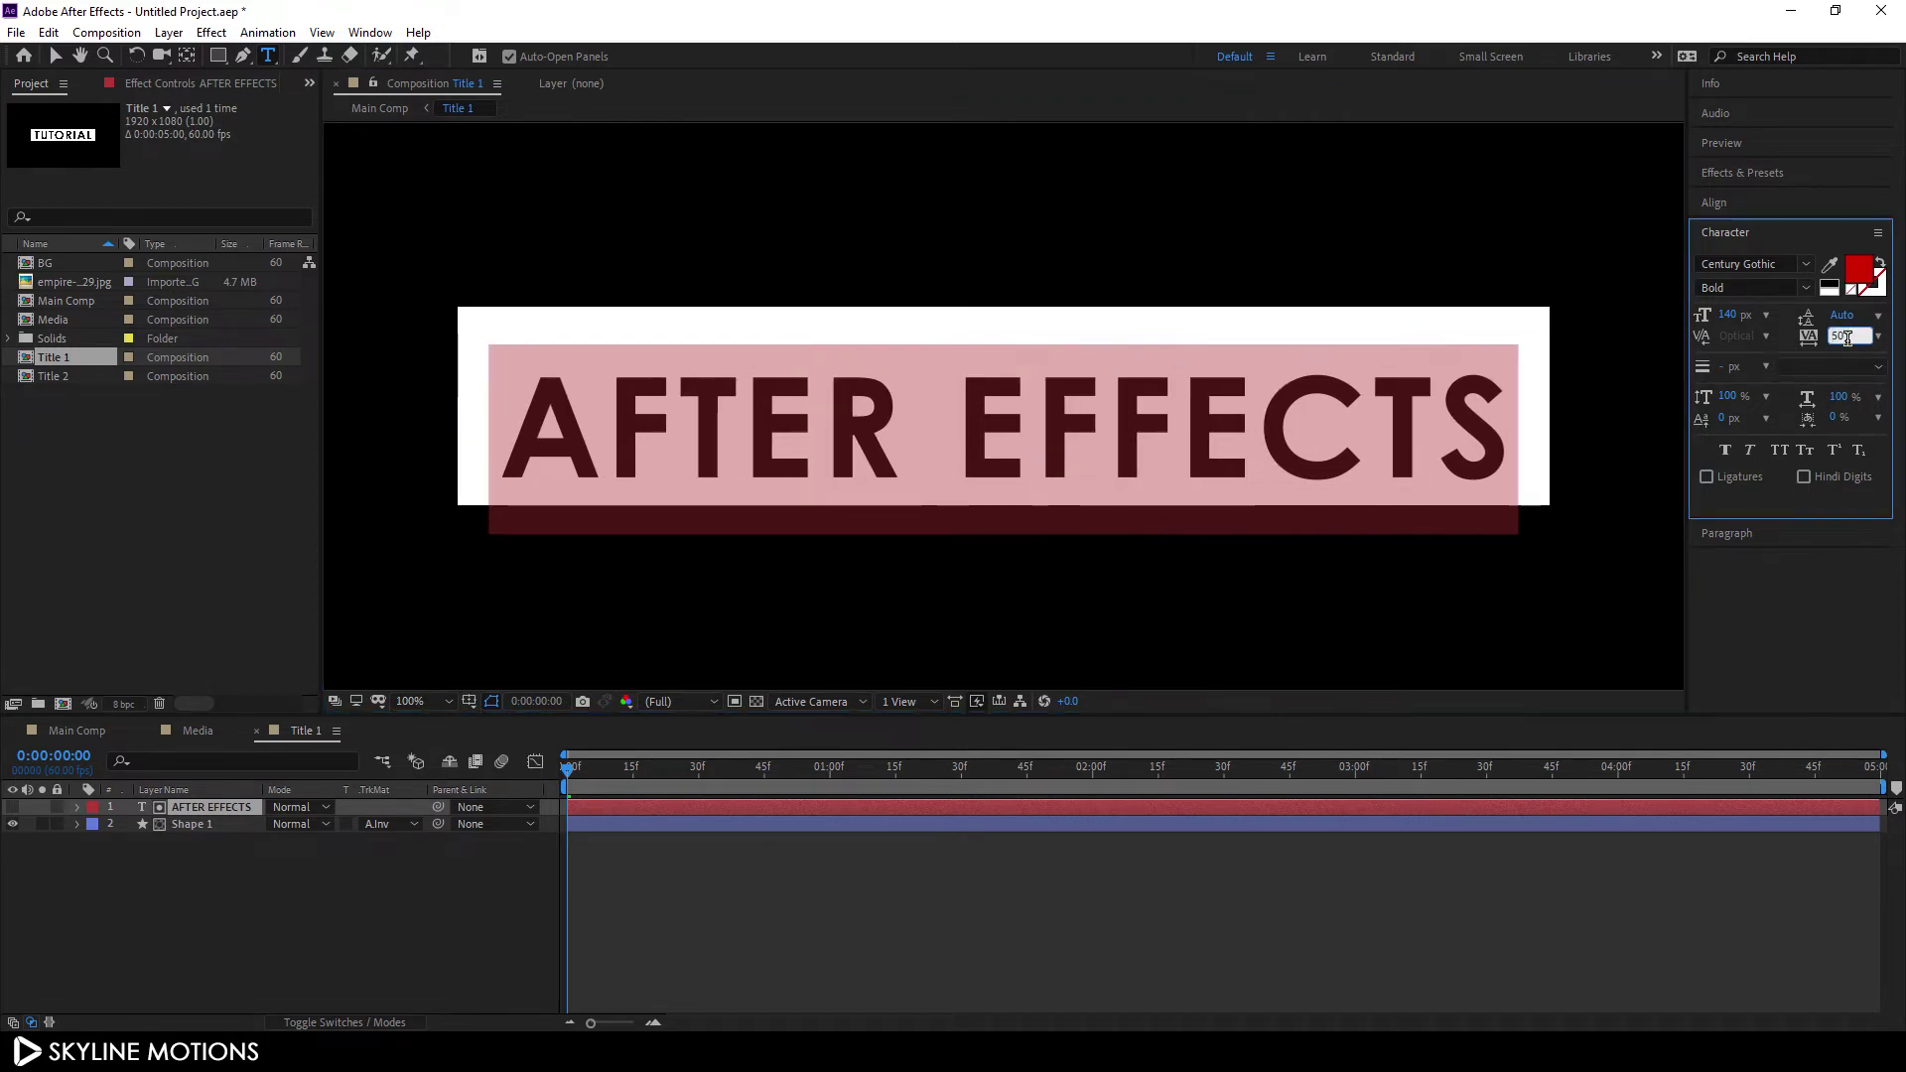
key(Return)
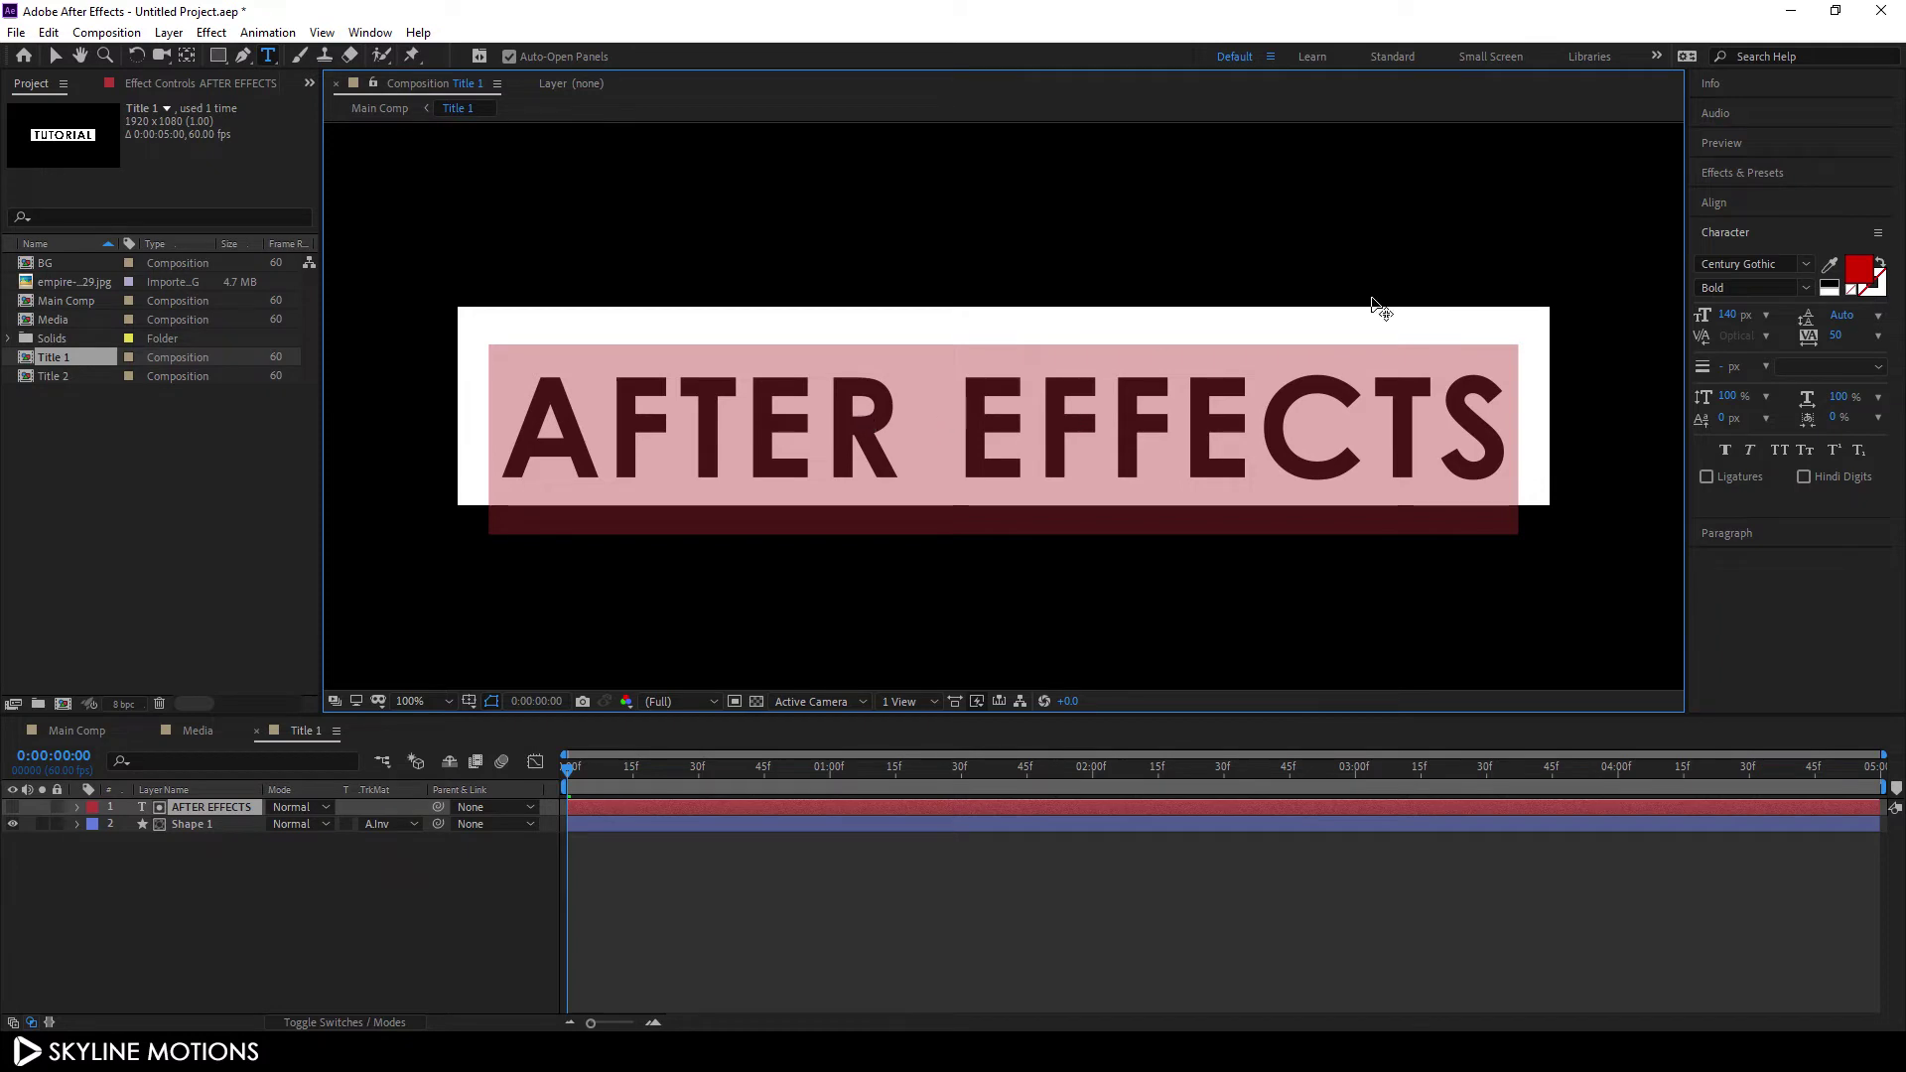
Center the AFTER EFFECTS text horizontally and vertically in the composition
click(1731, 203)
click(1741, 252)
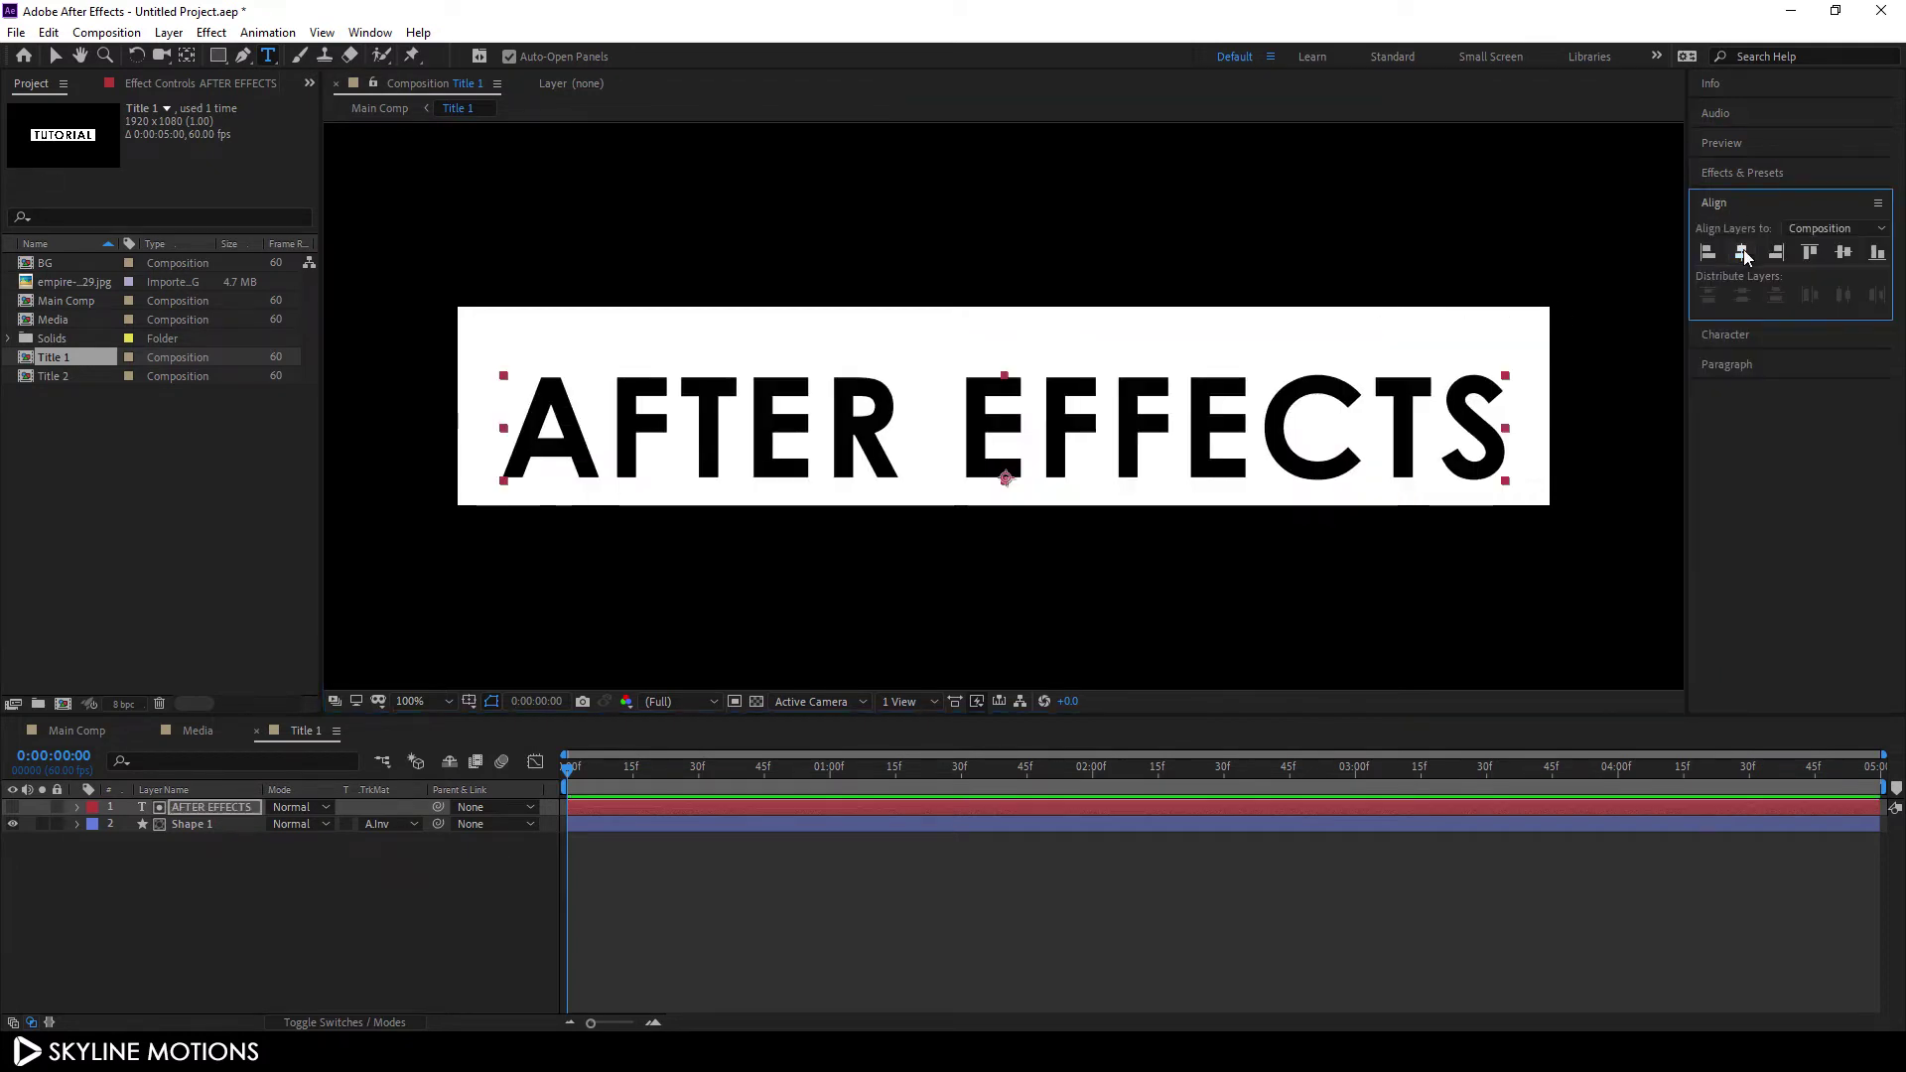
click(1839, 256)
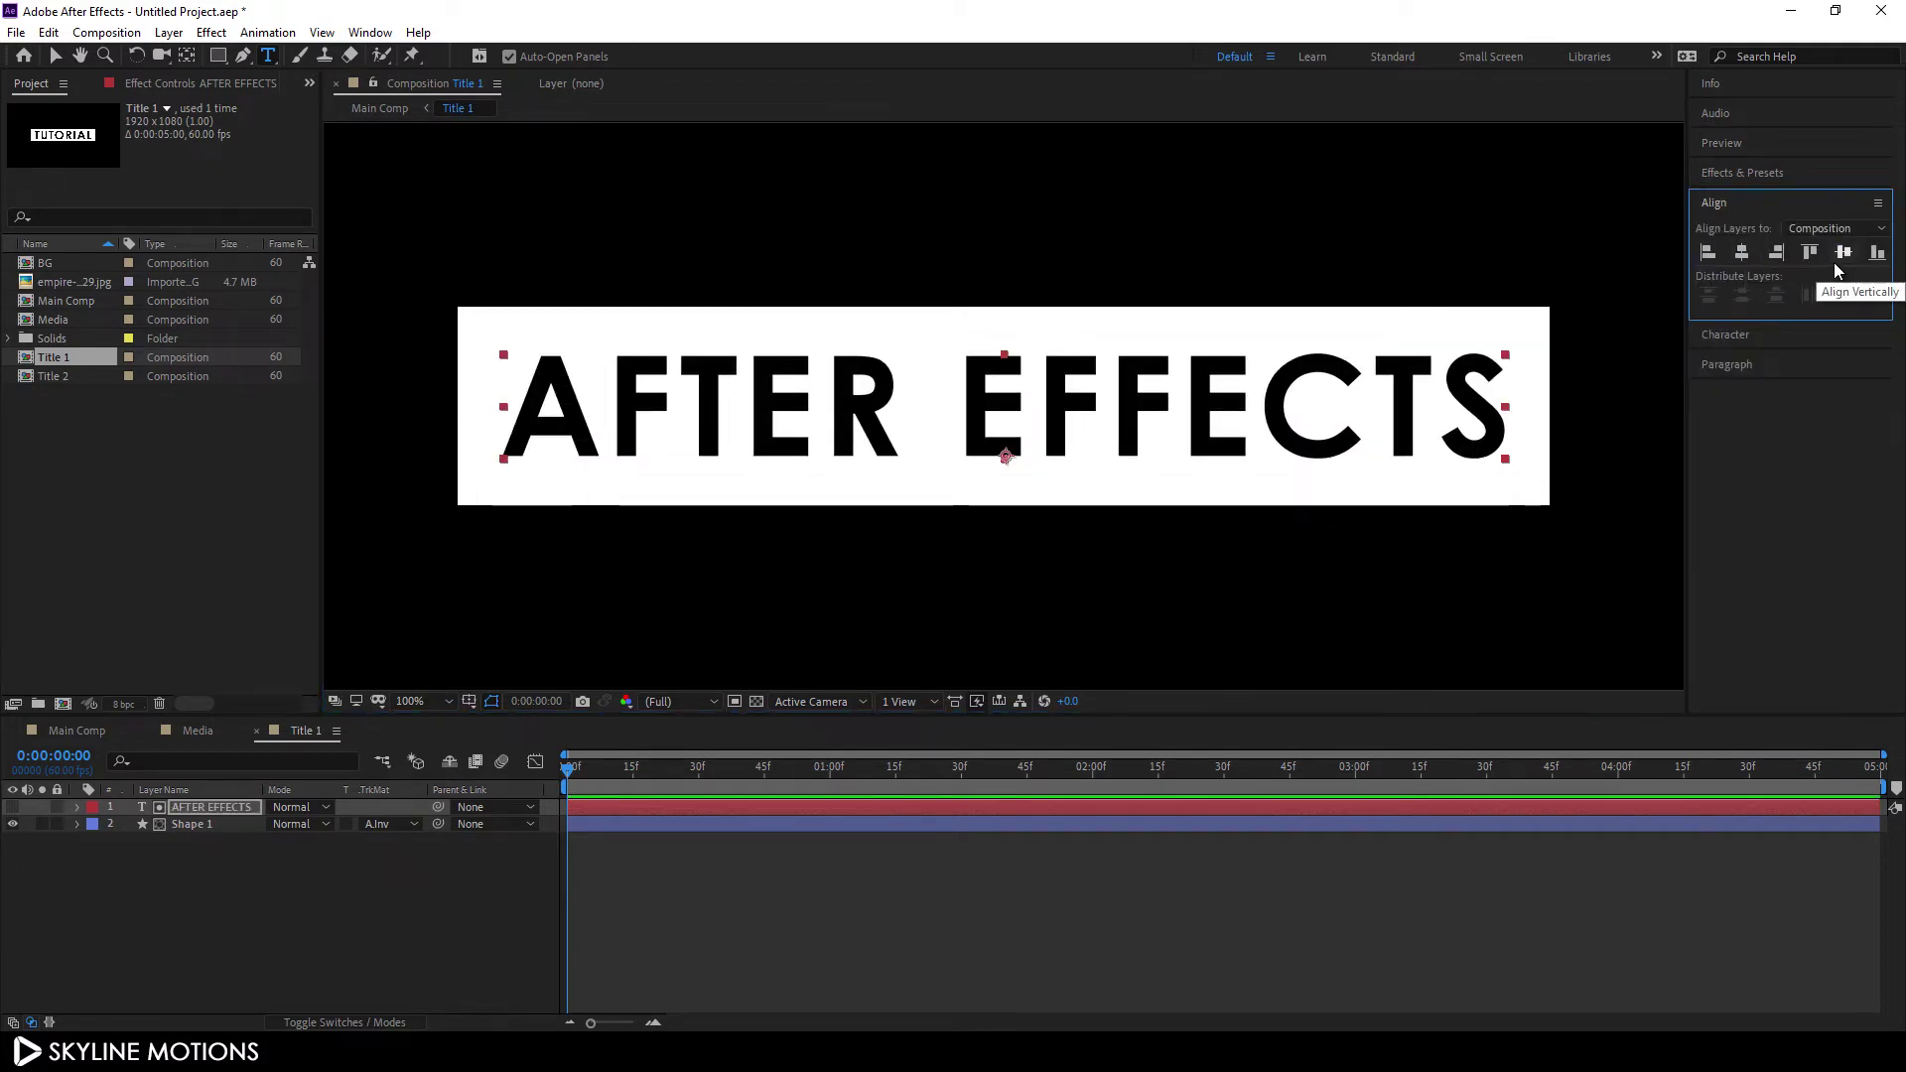
Set the height of Shape 1's rectangle path to 150, then collapse and deselect the layer
click(203, 826)
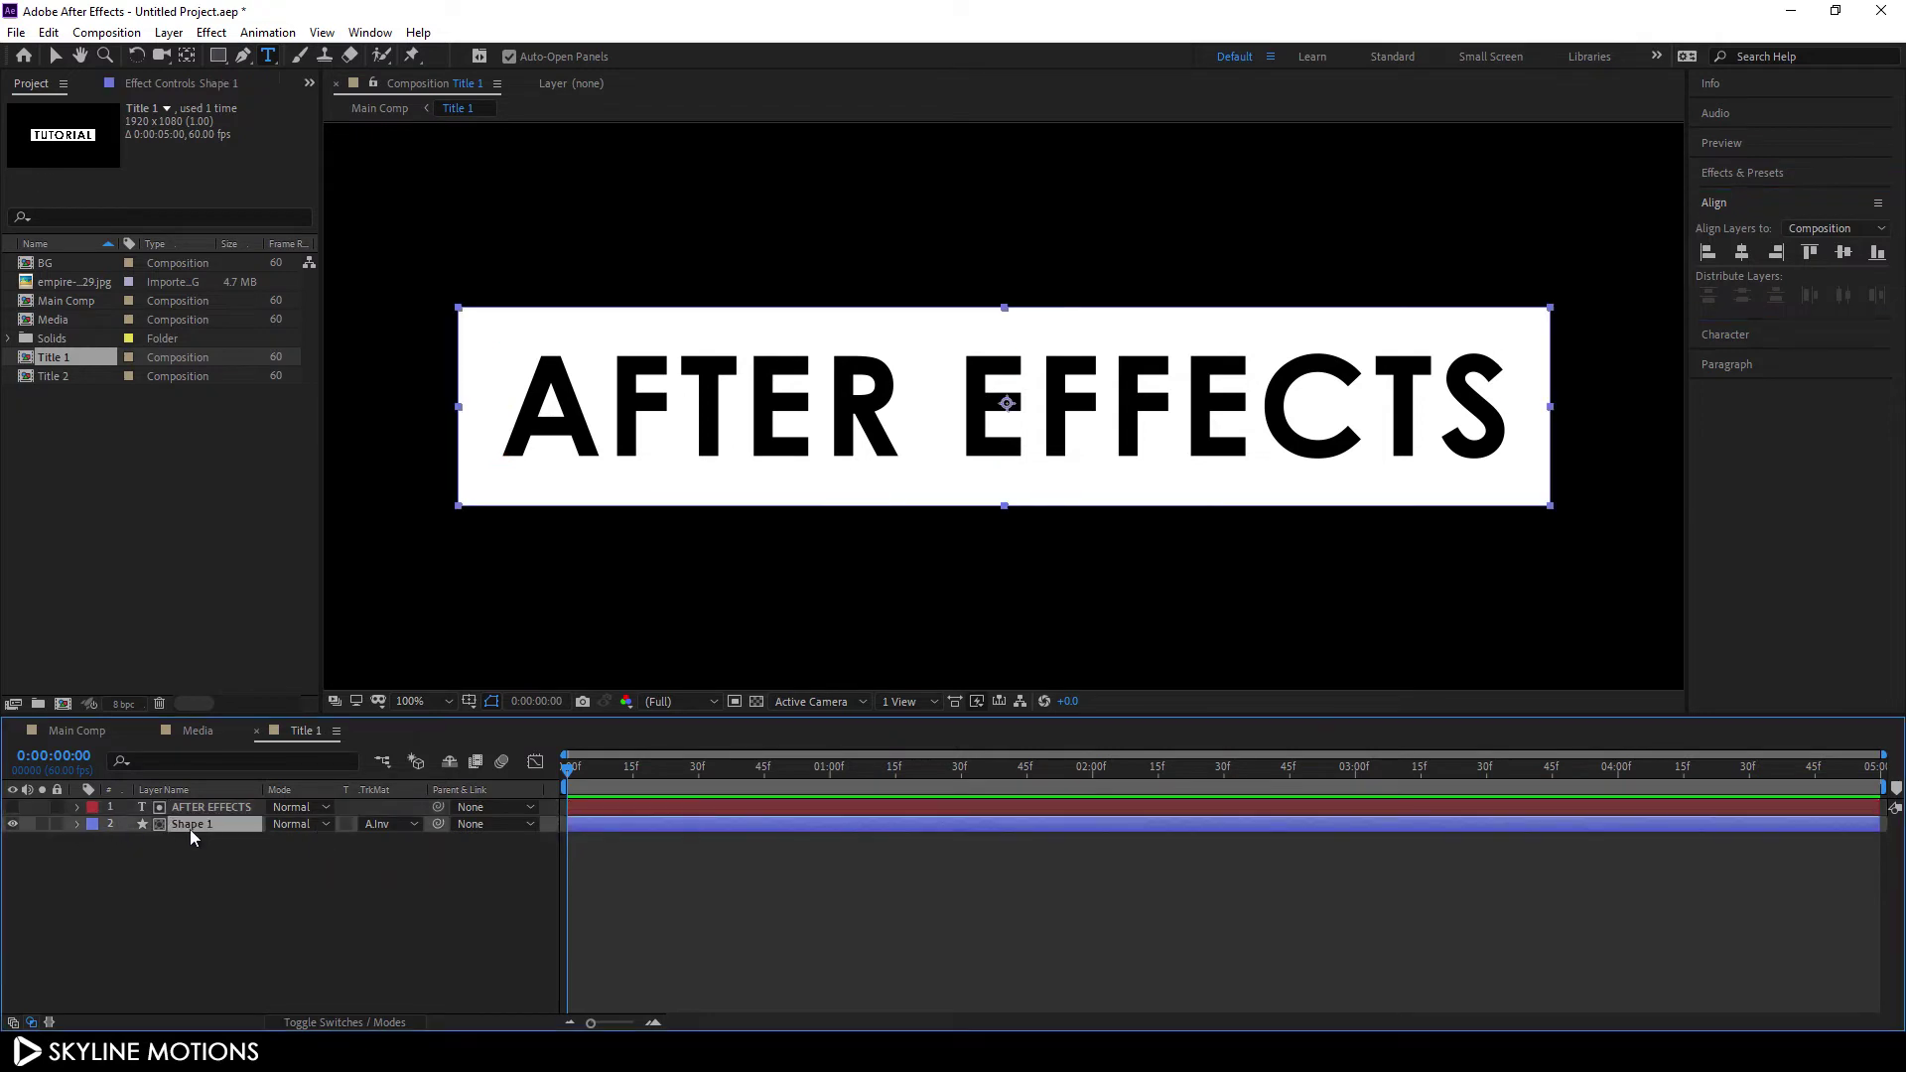
click(76, 824)
click(94, 842)
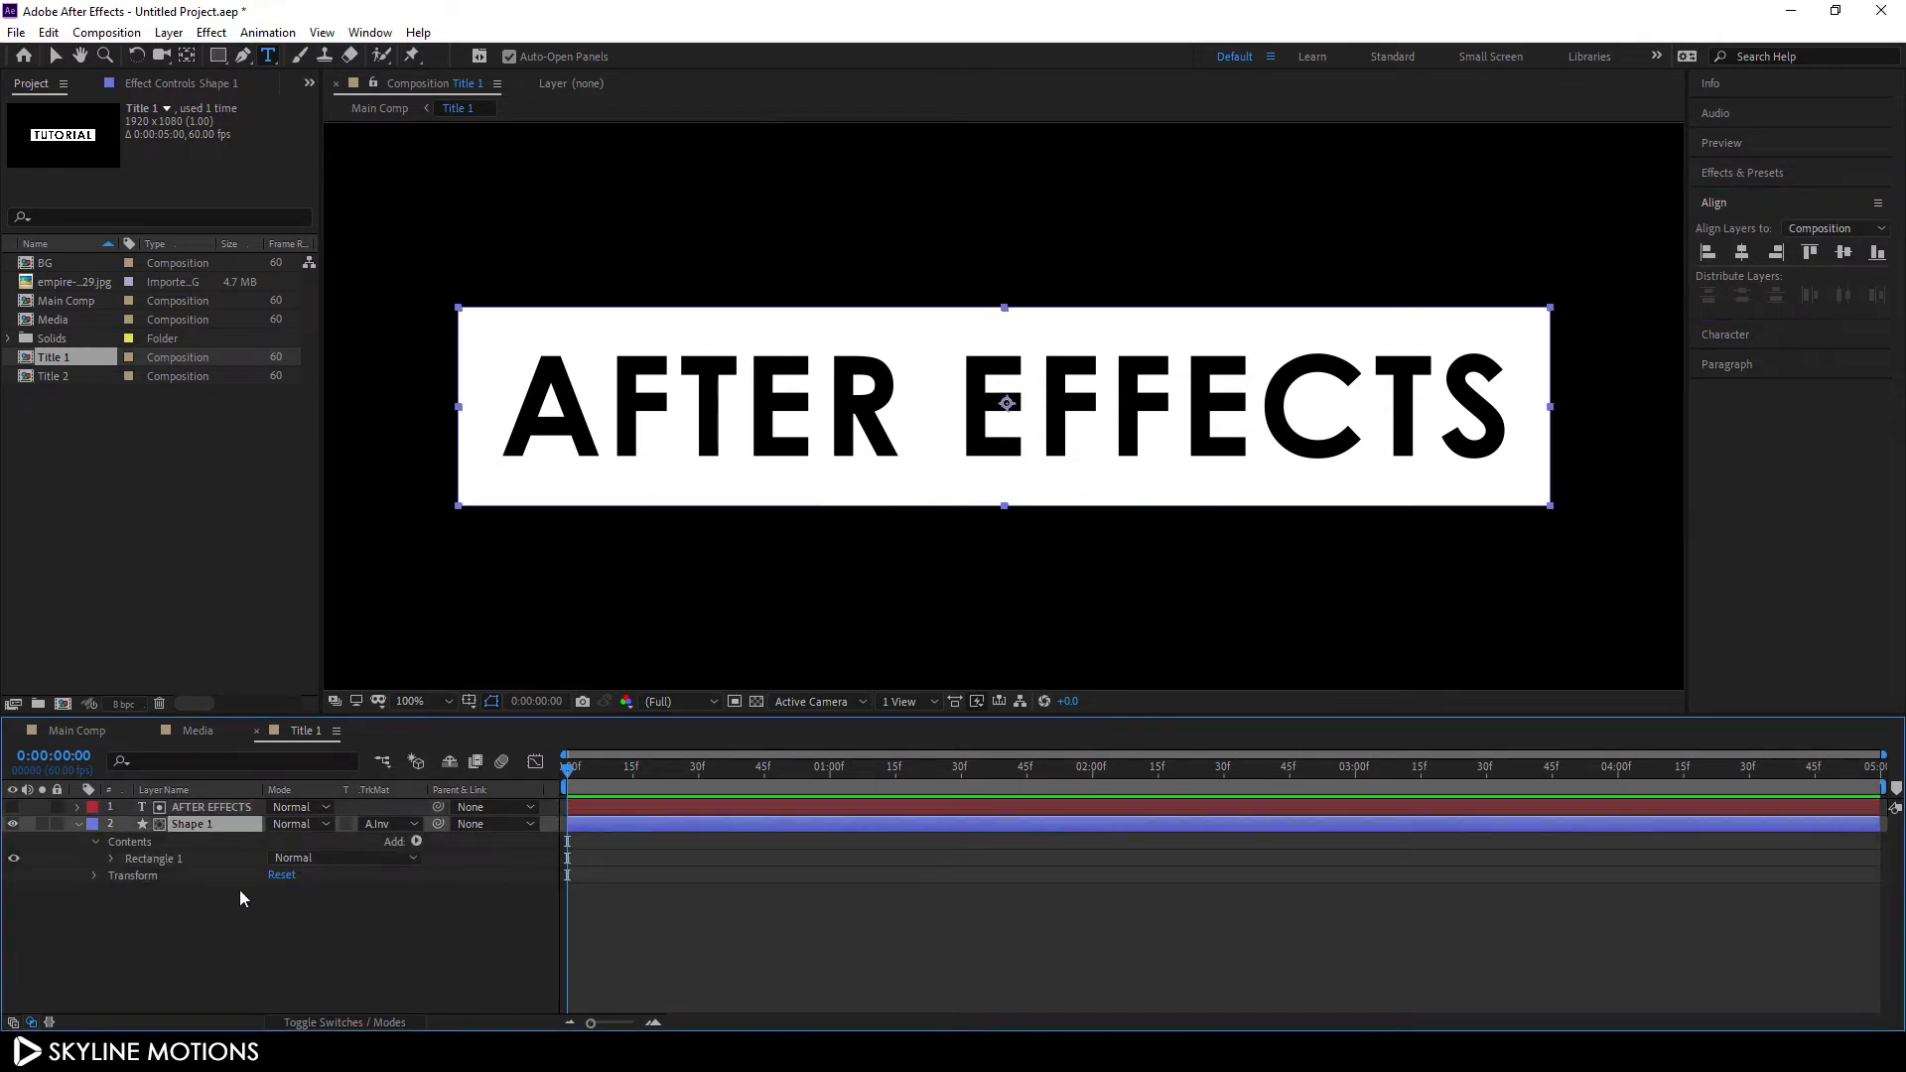
click(115, 861)
click(128, 877)
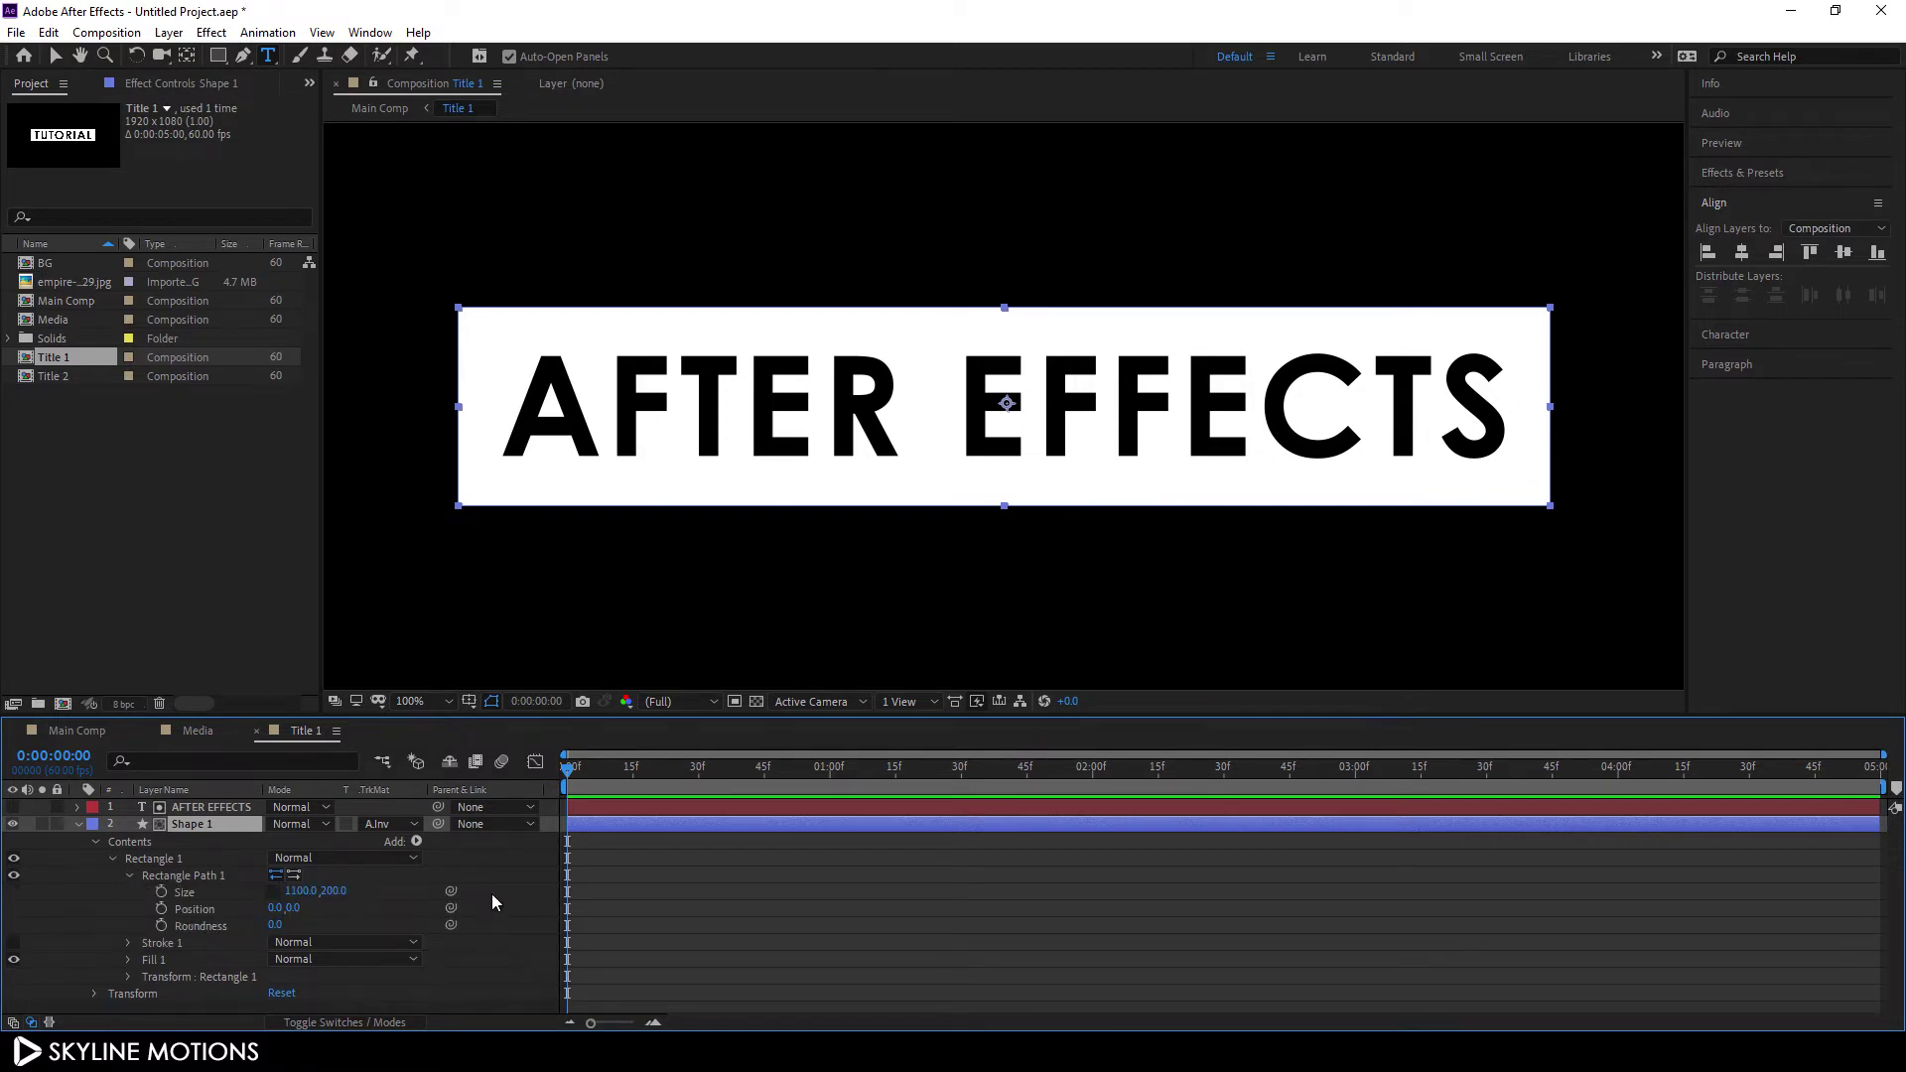
drag(335, 891, 294, 898)
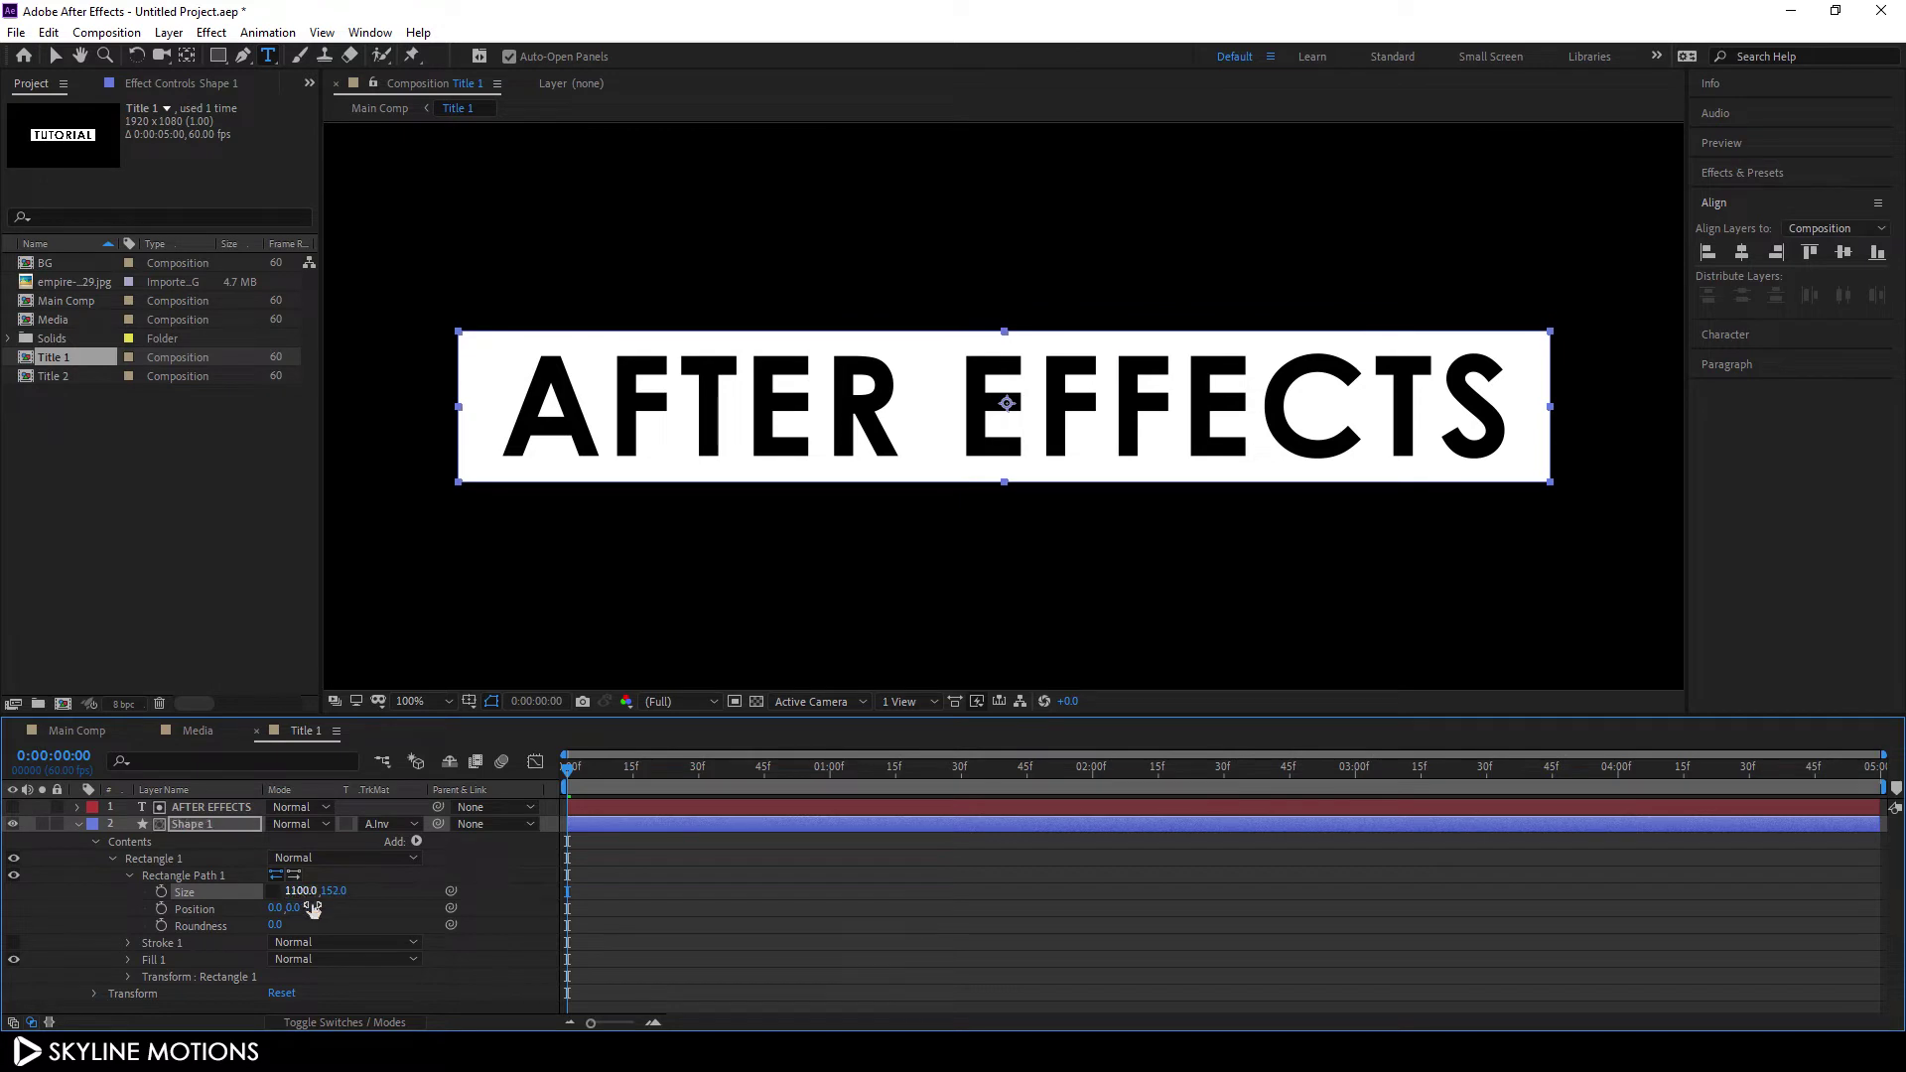
click(334, 892)
text(150)
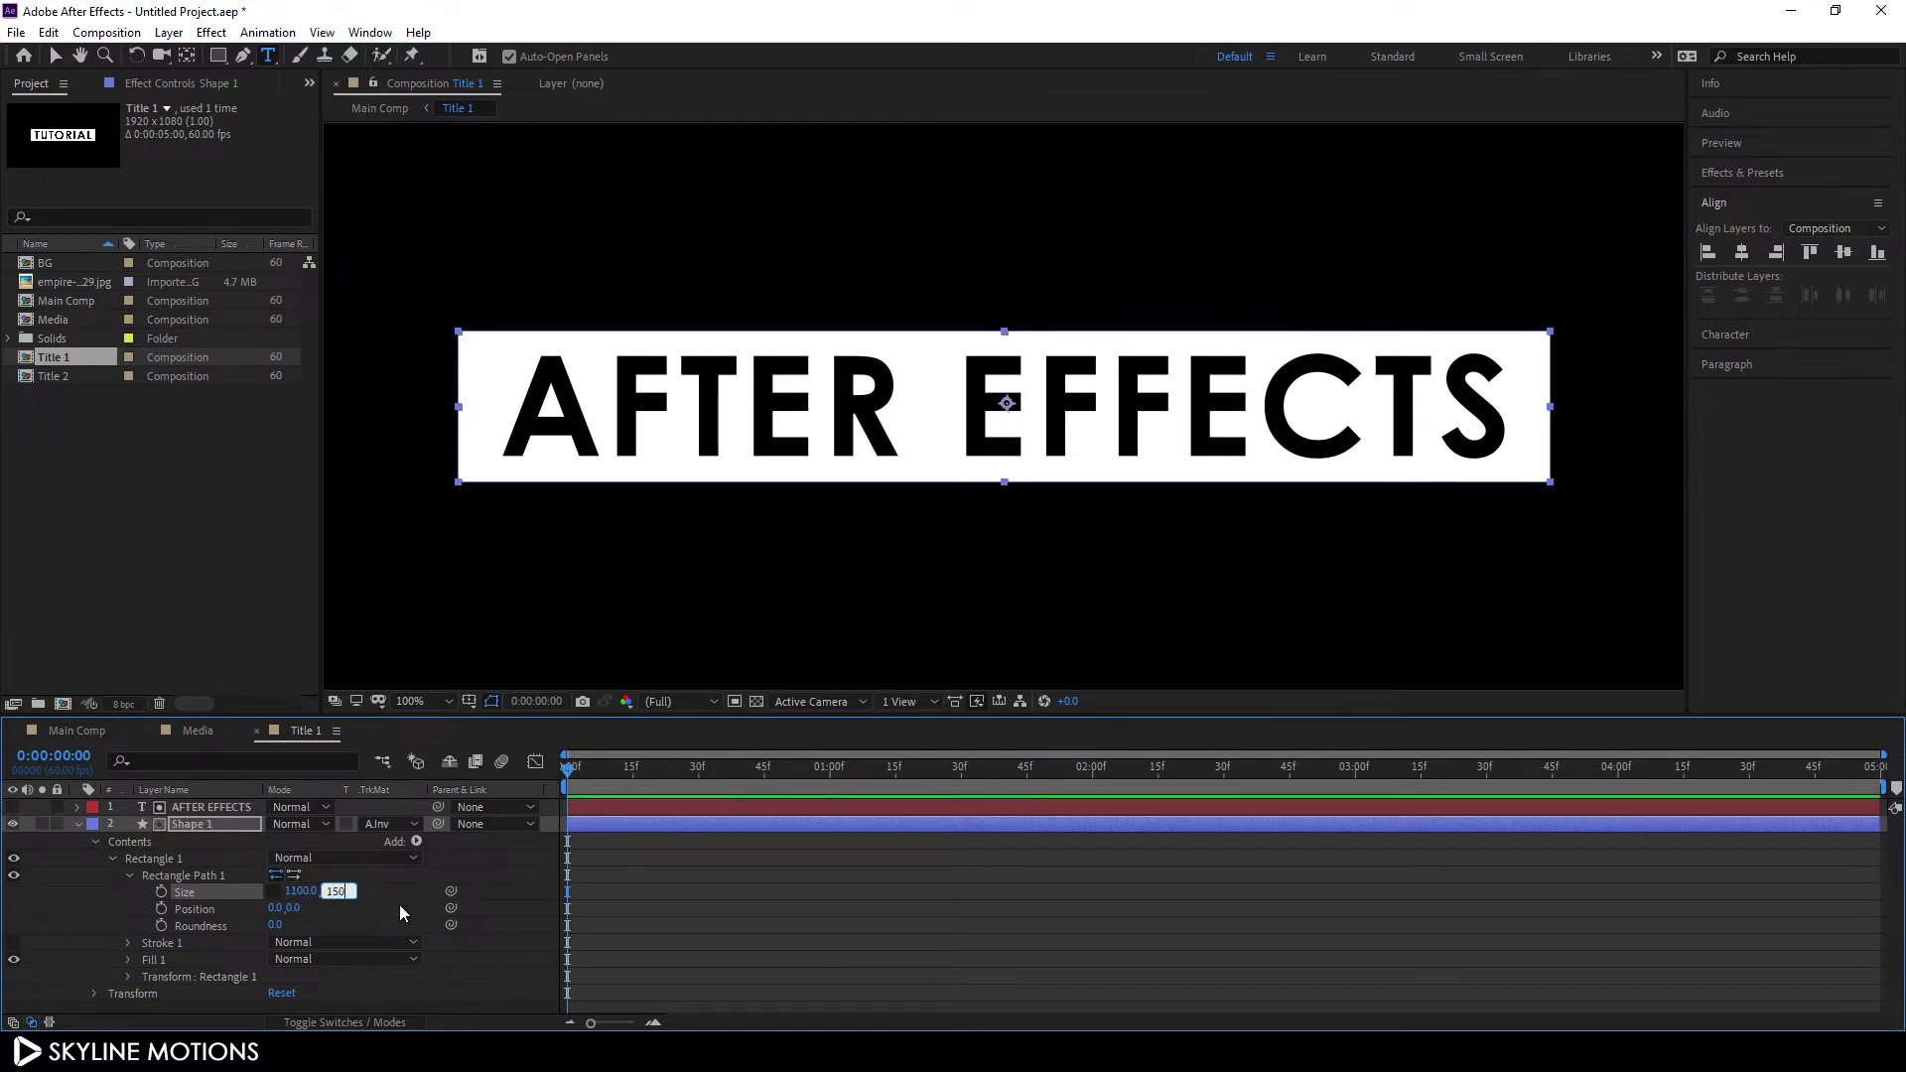
key(Return)
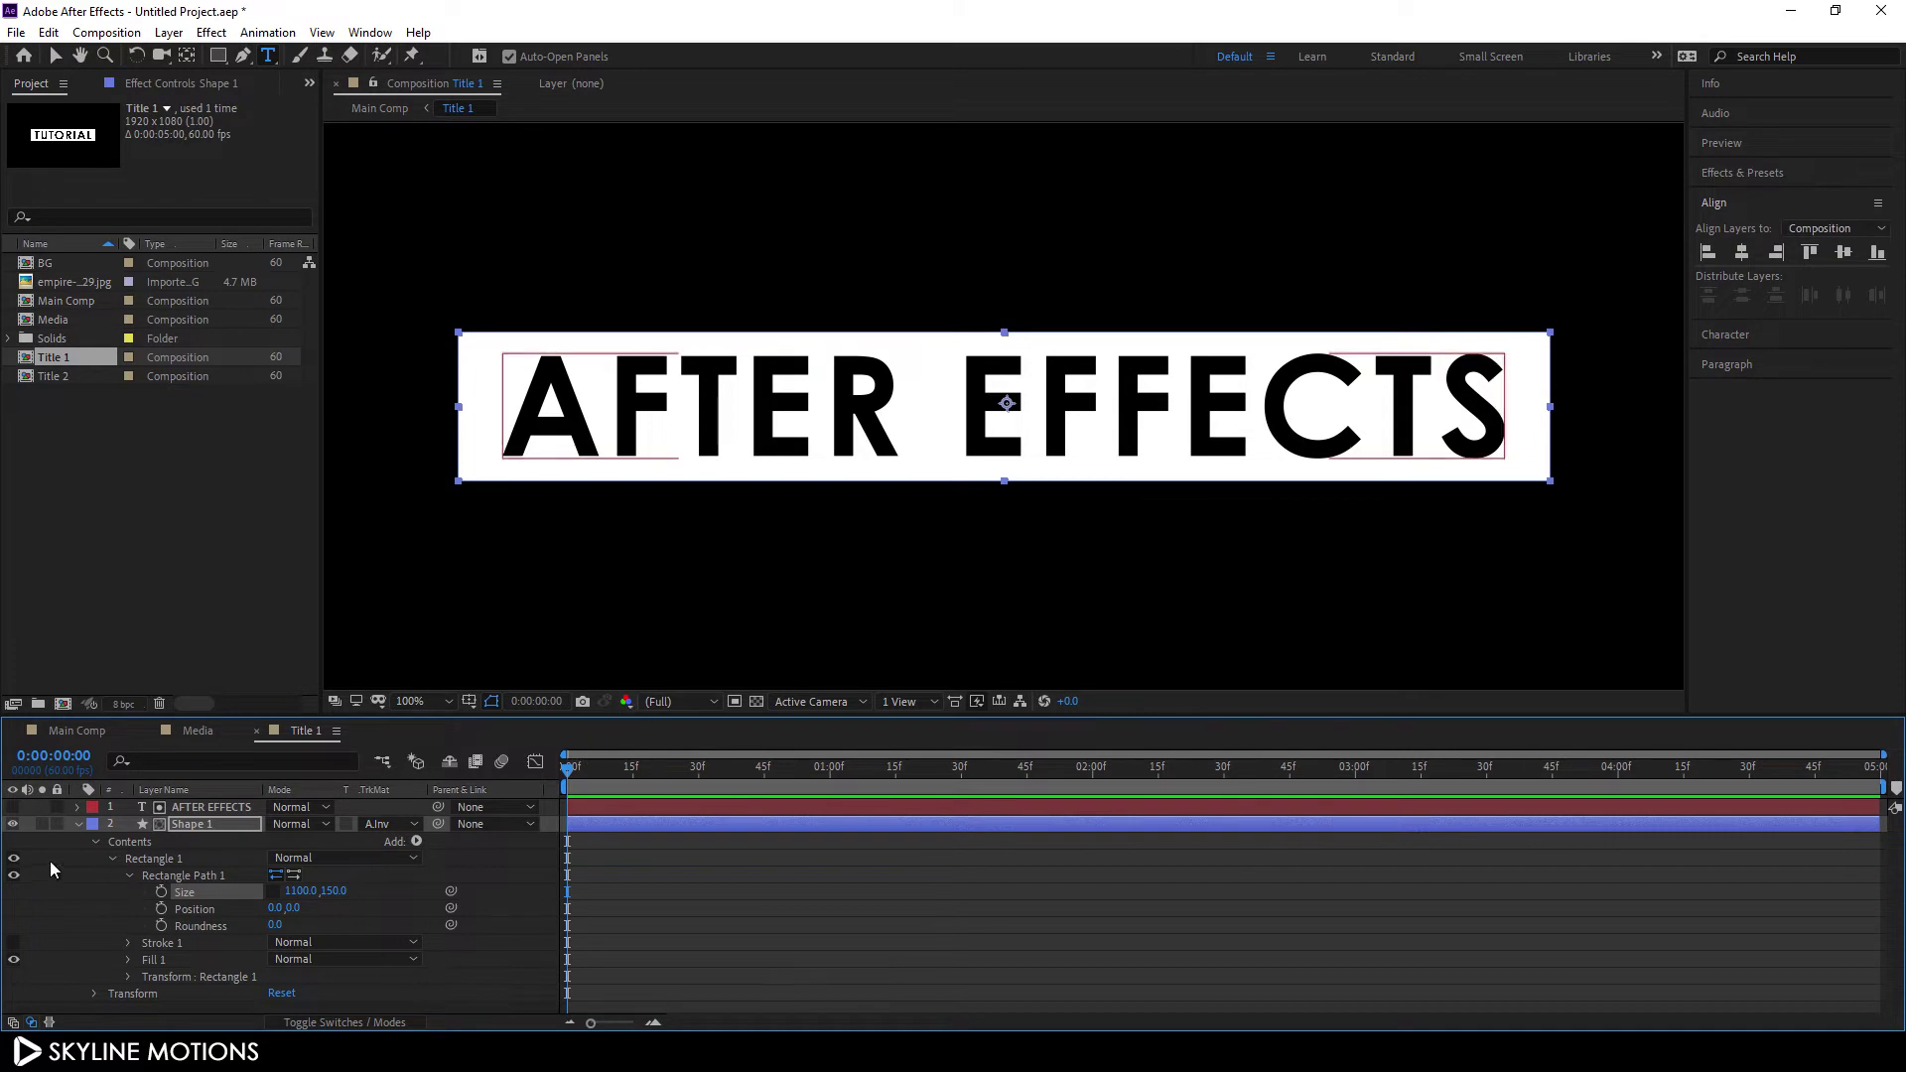
click(78, 824)
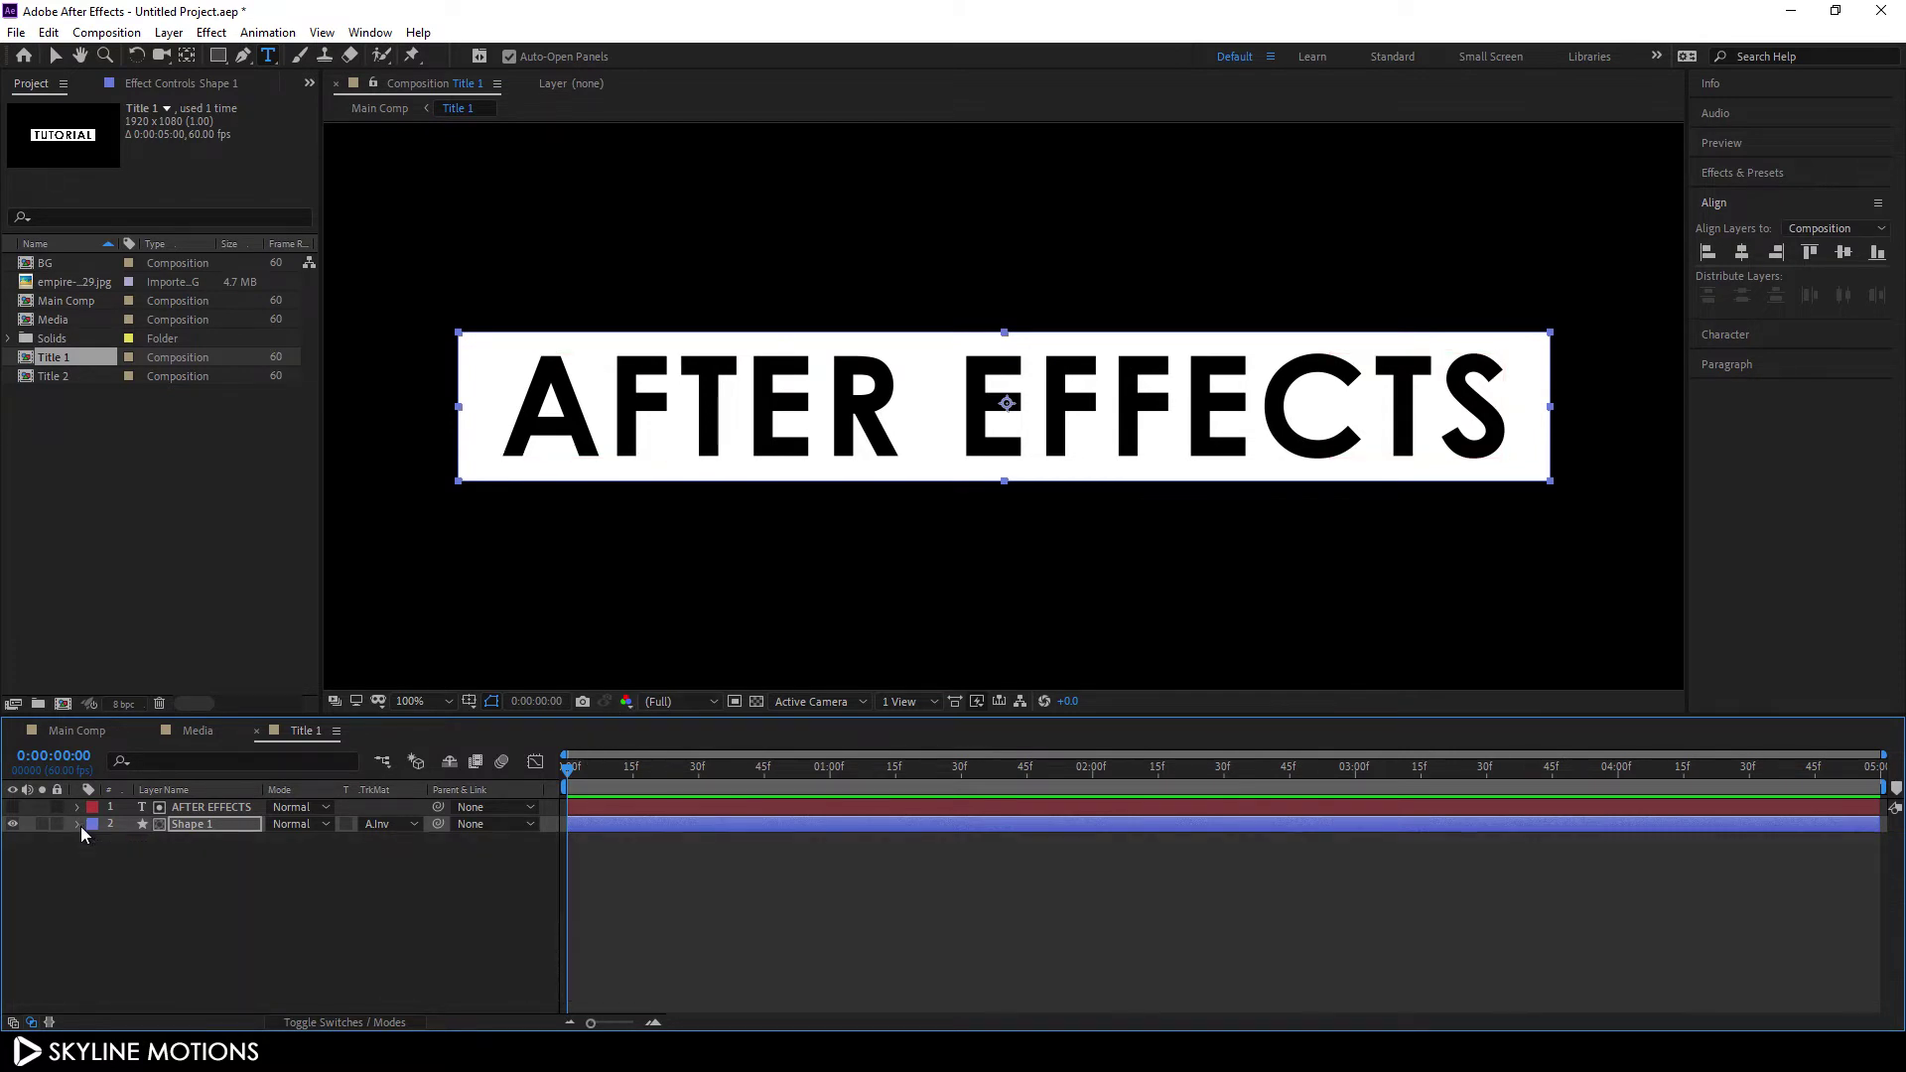
click(181, 854)
Return to Main Comp and move the Title 1 layer up so its box sits just above the TUTORIAL box
click(84, 736)
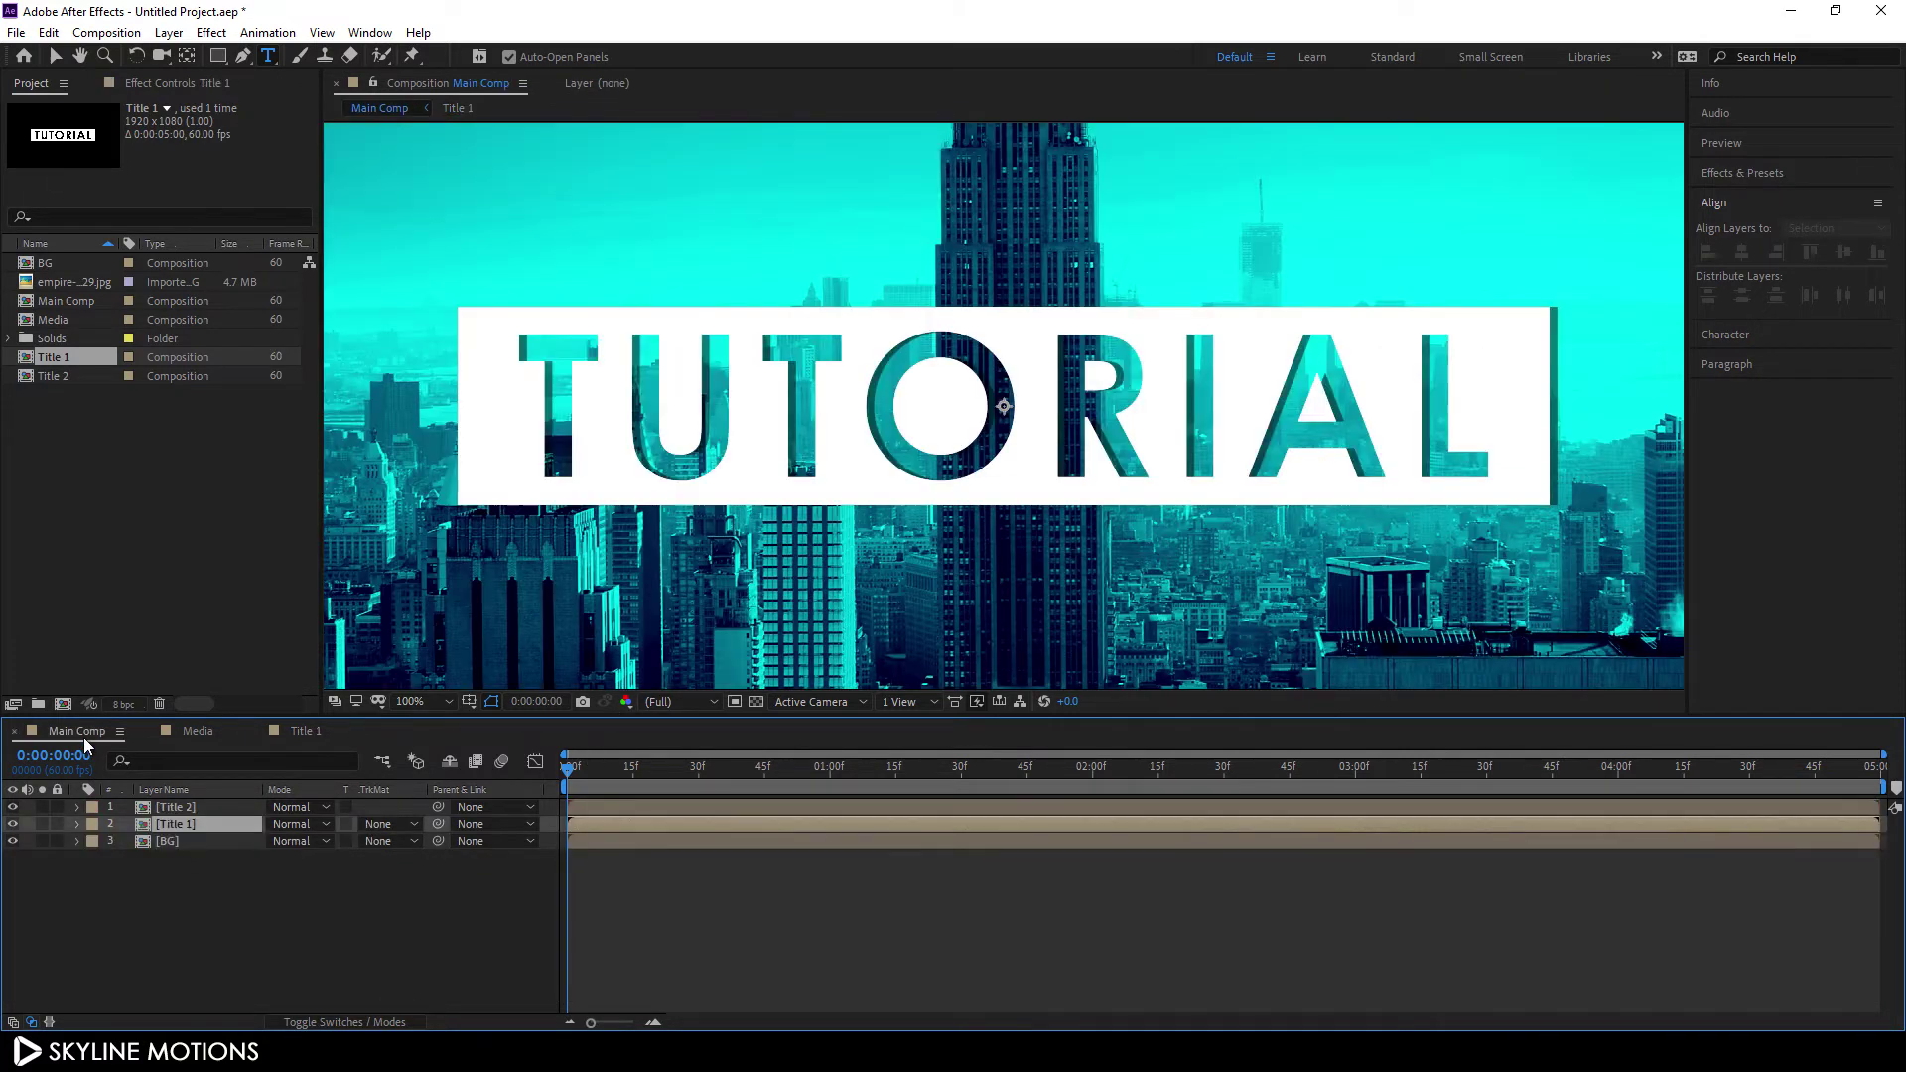
click(189, 822)
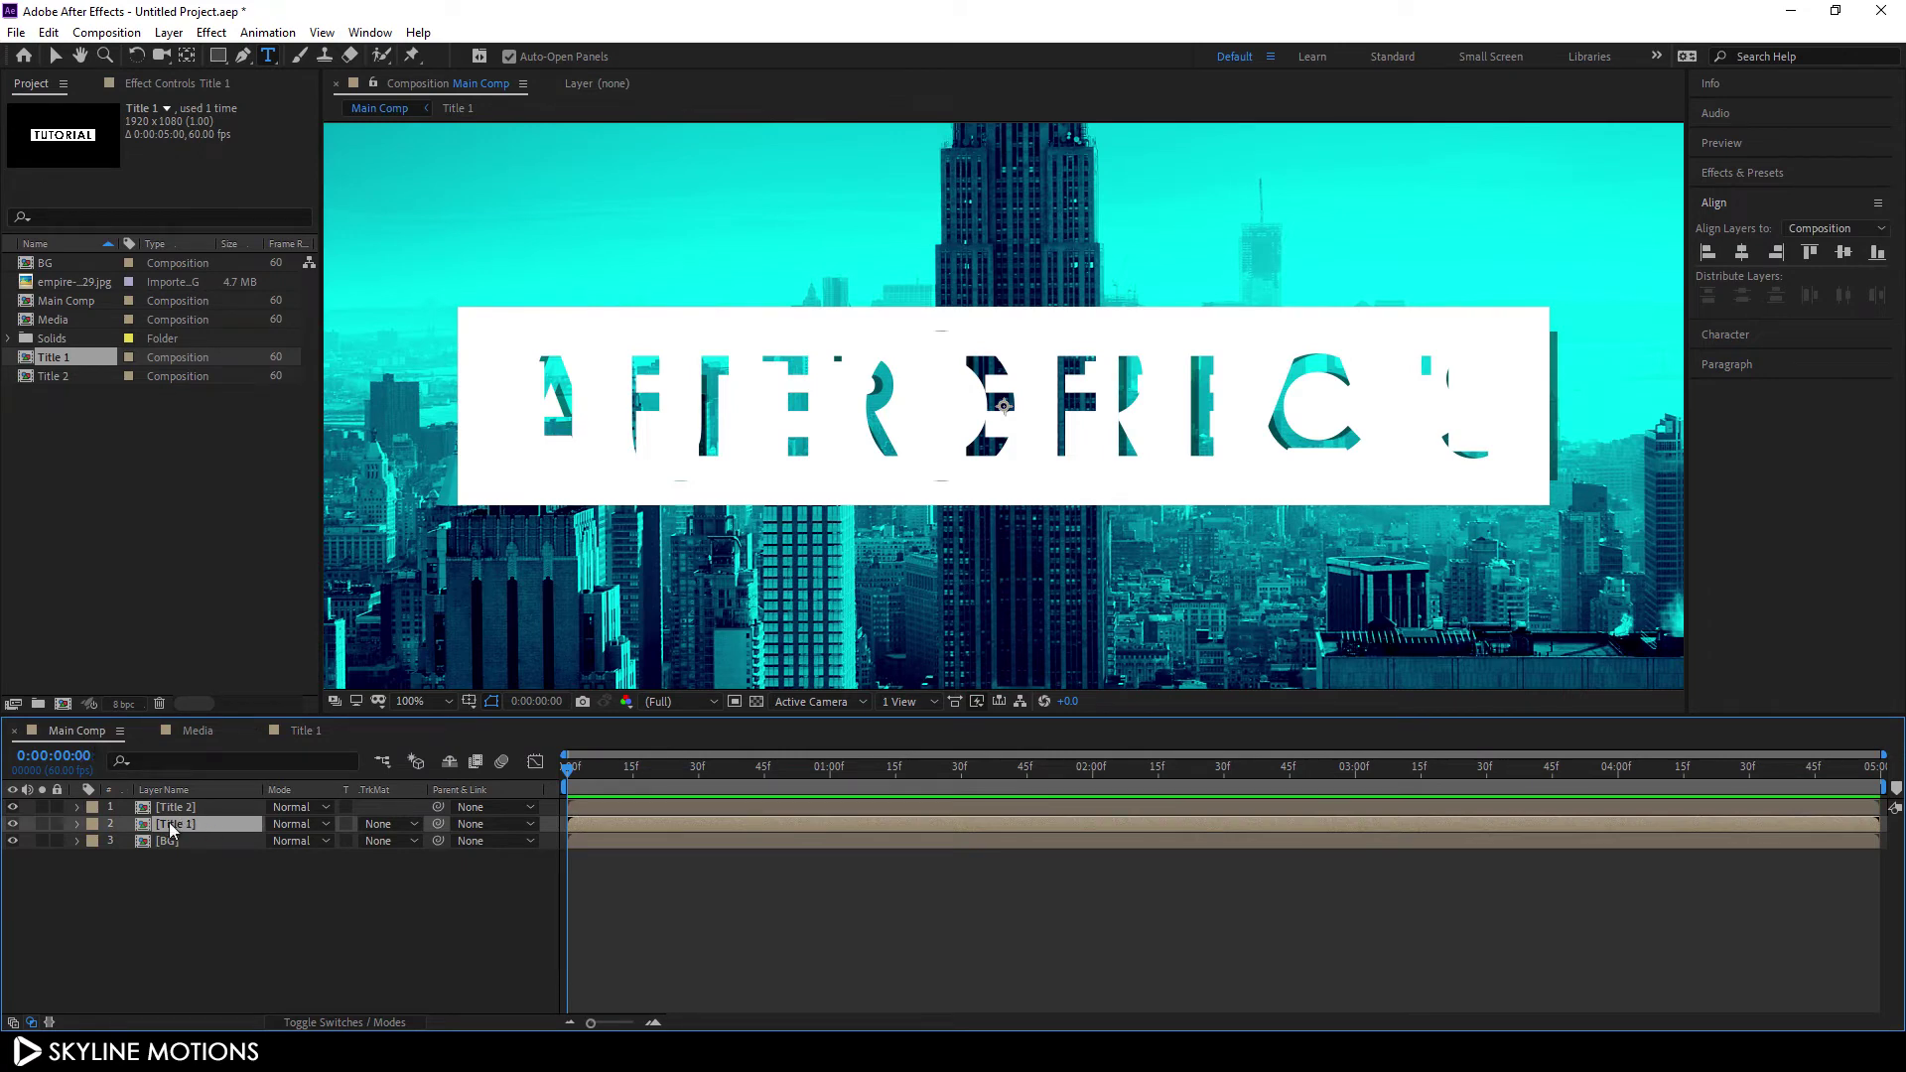
click(213, 896)
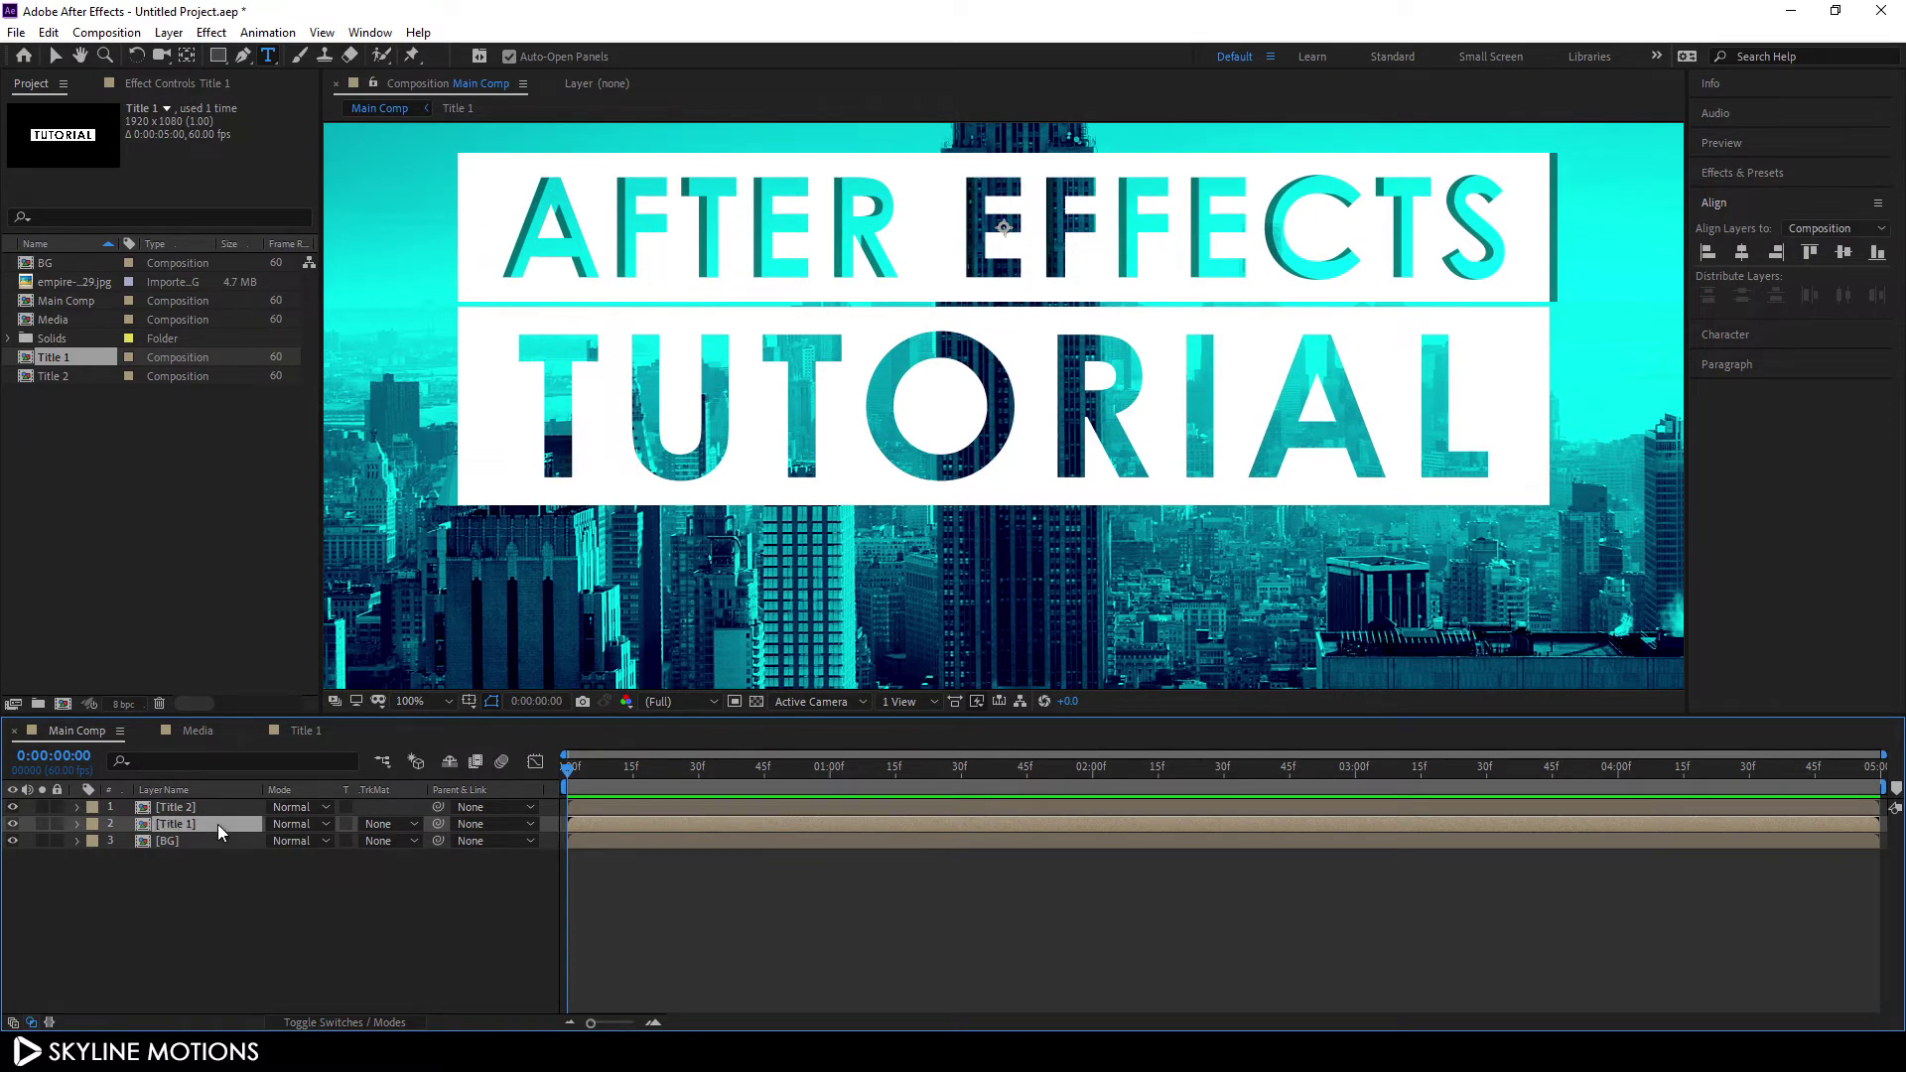
Scale the Title 1 layer down to 65% in both dimensions
key(s)
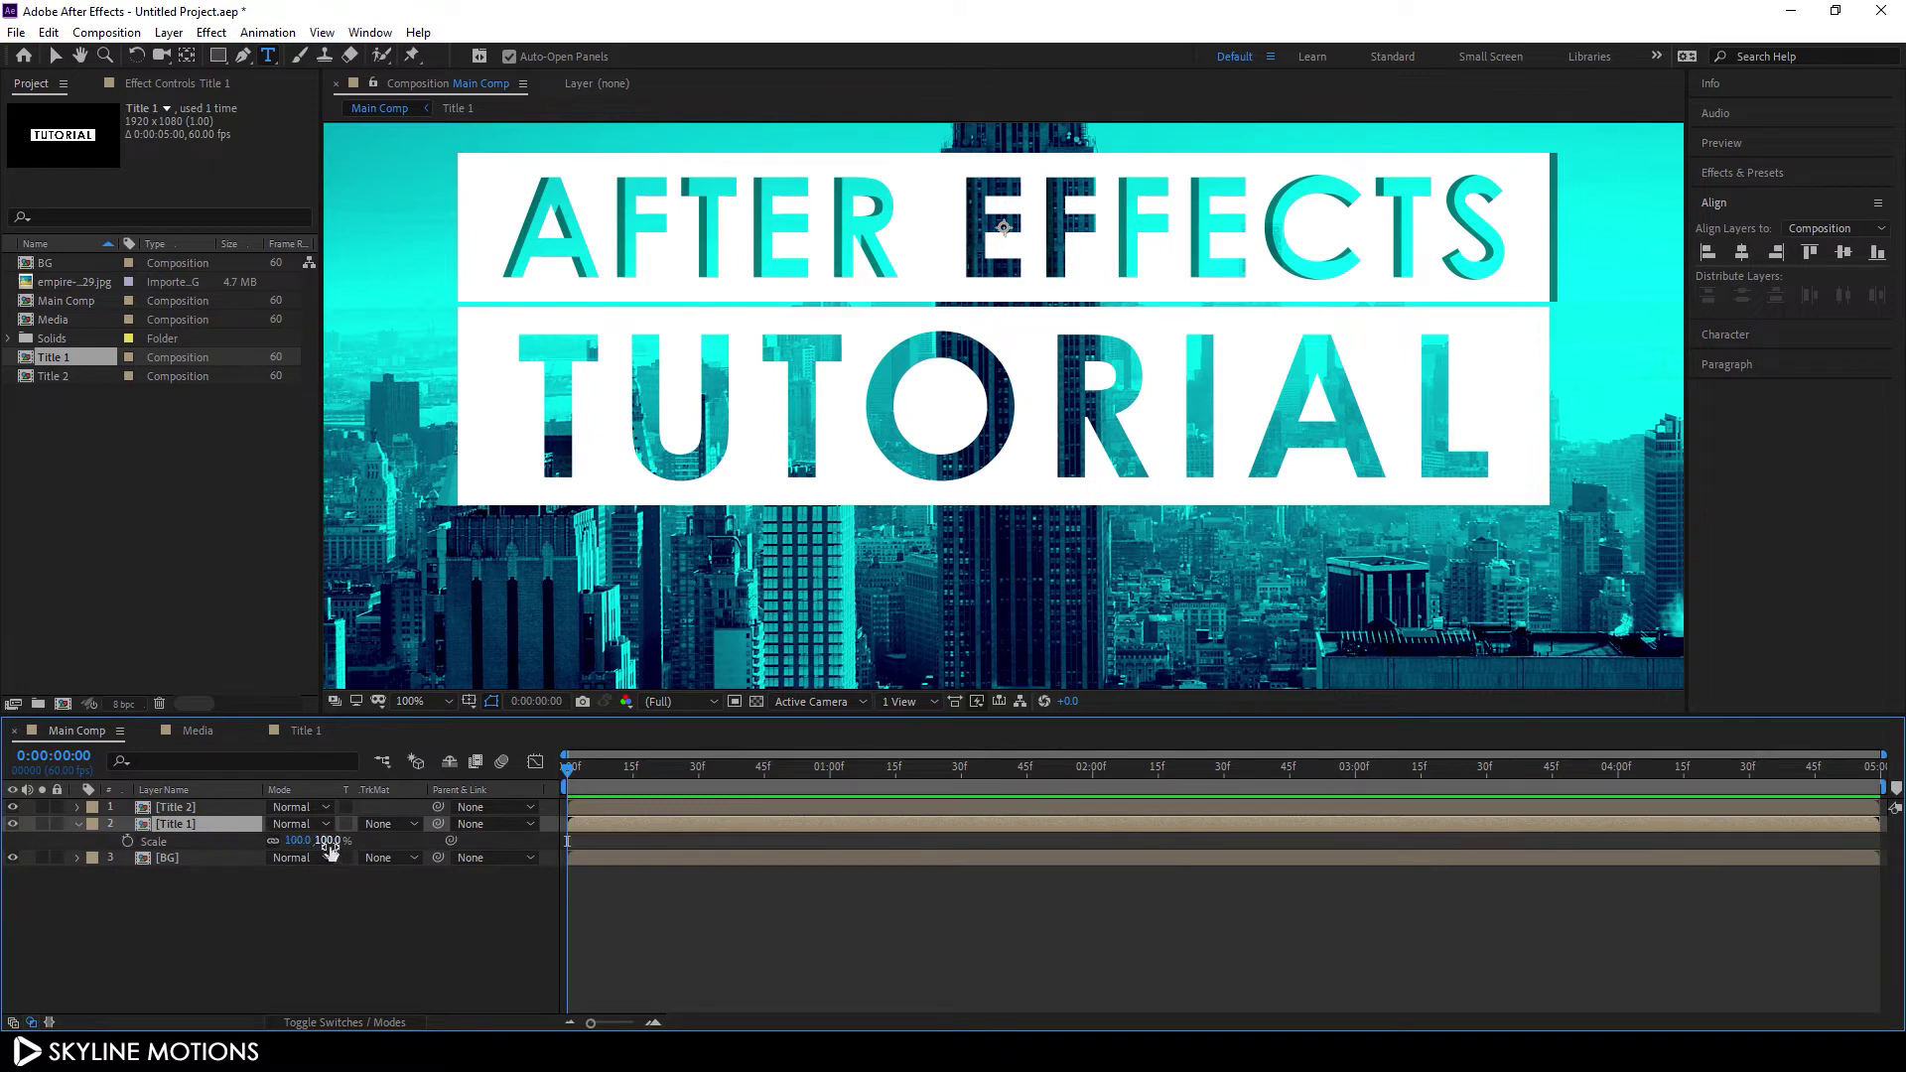
drag(314, 841, 295, 842)
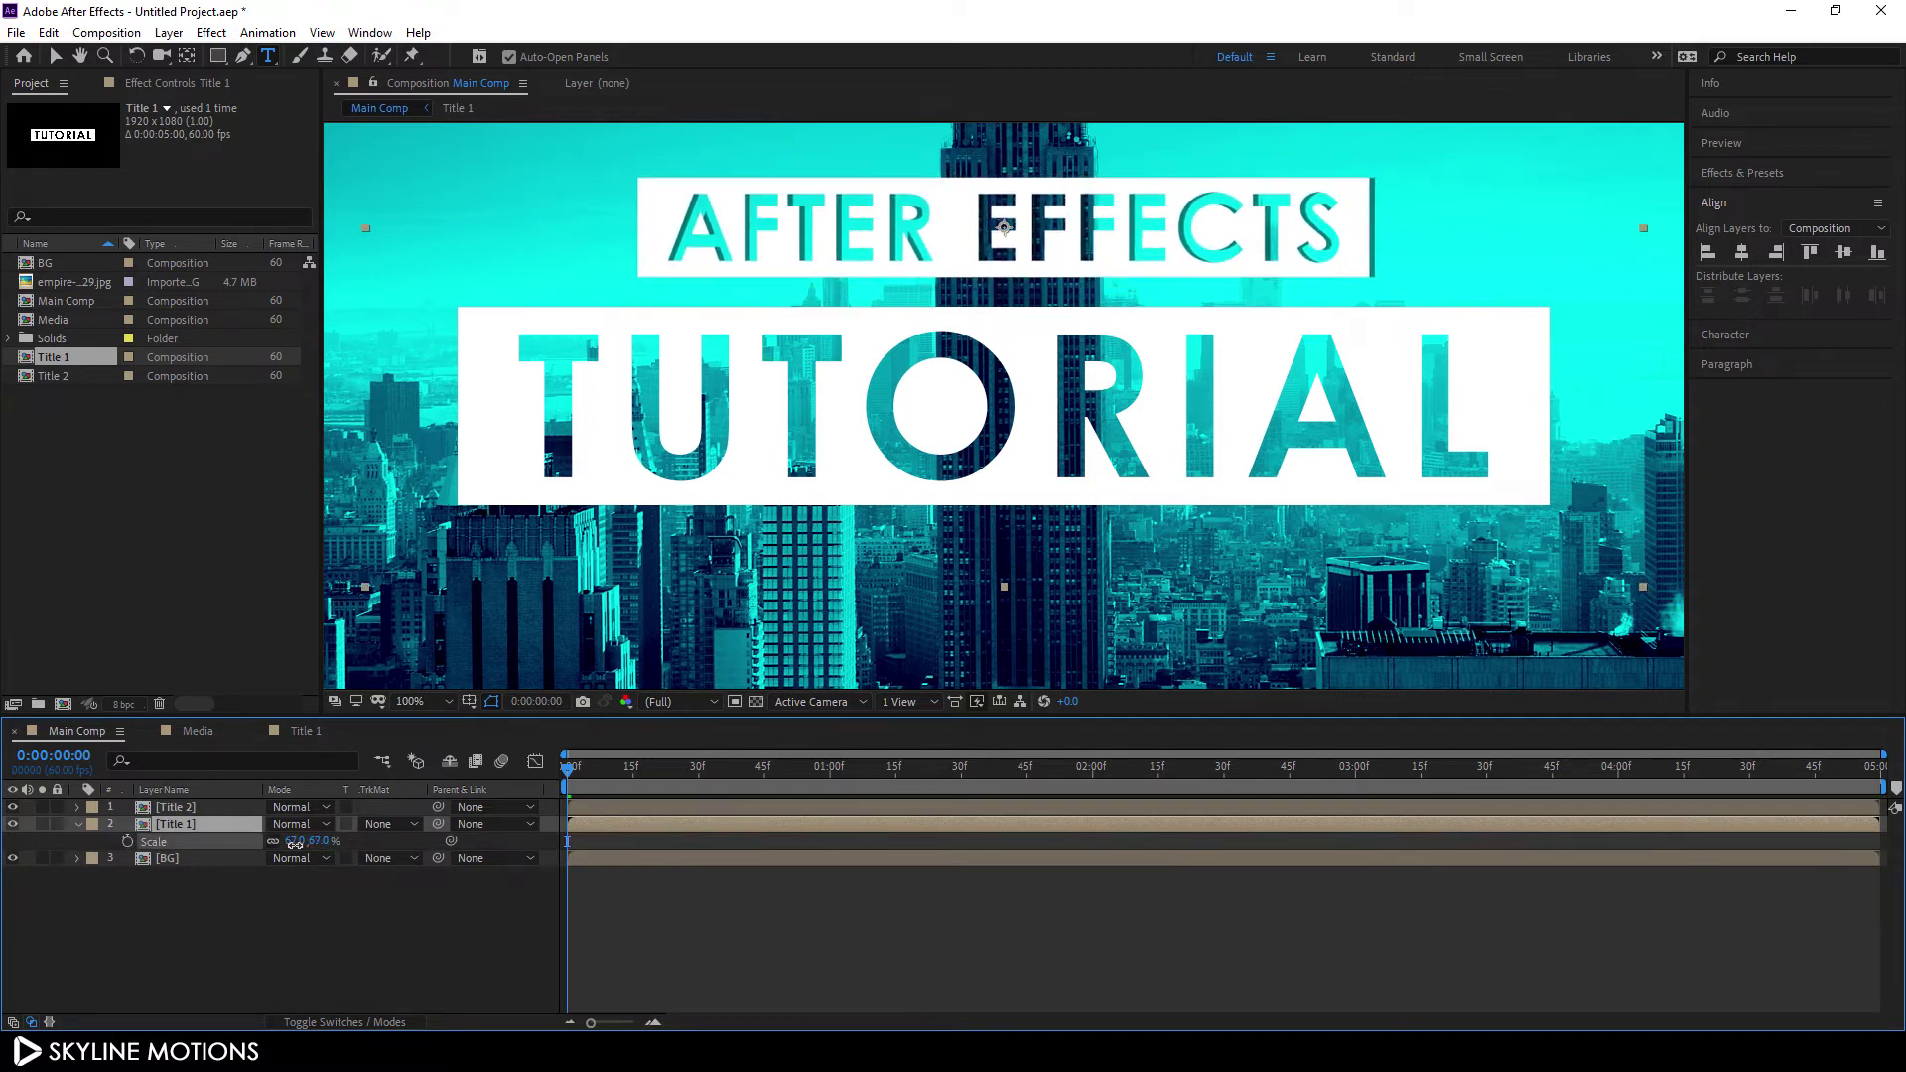
click(318, 841)
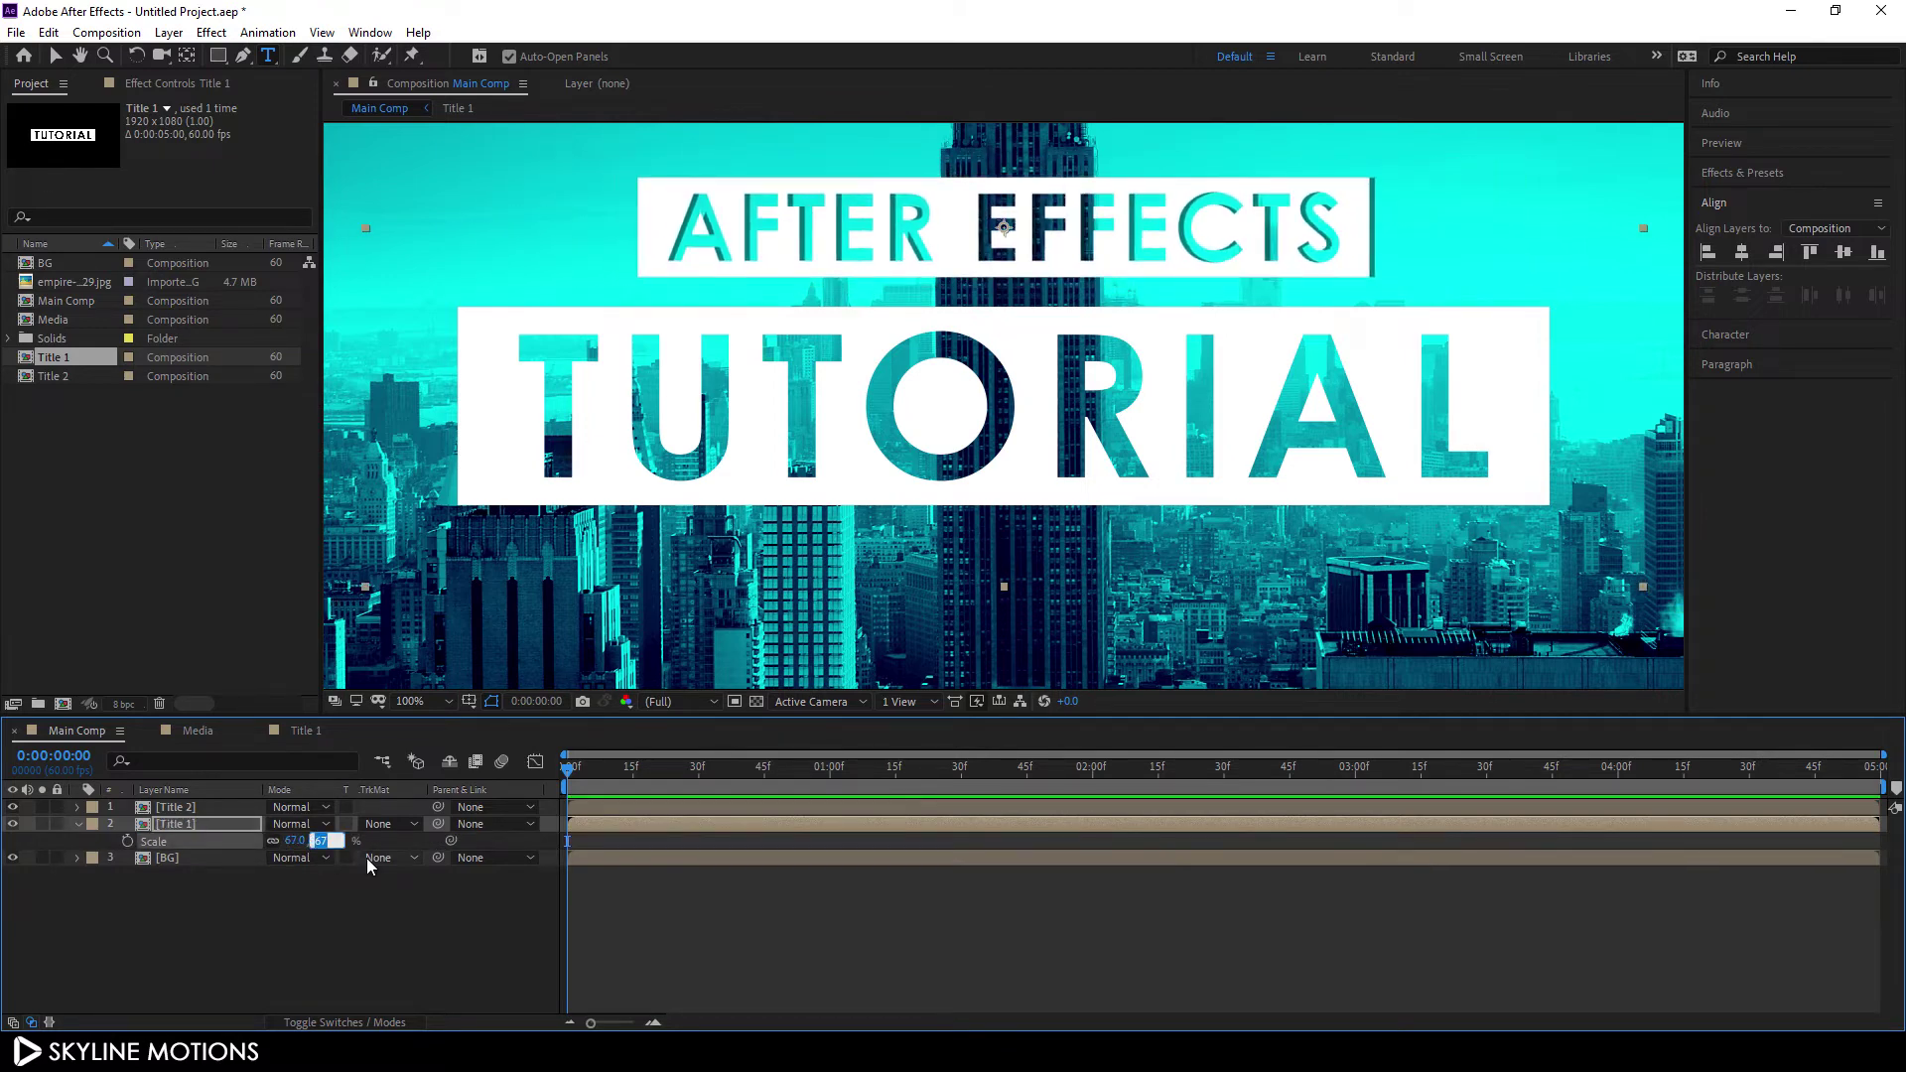
key(Return)
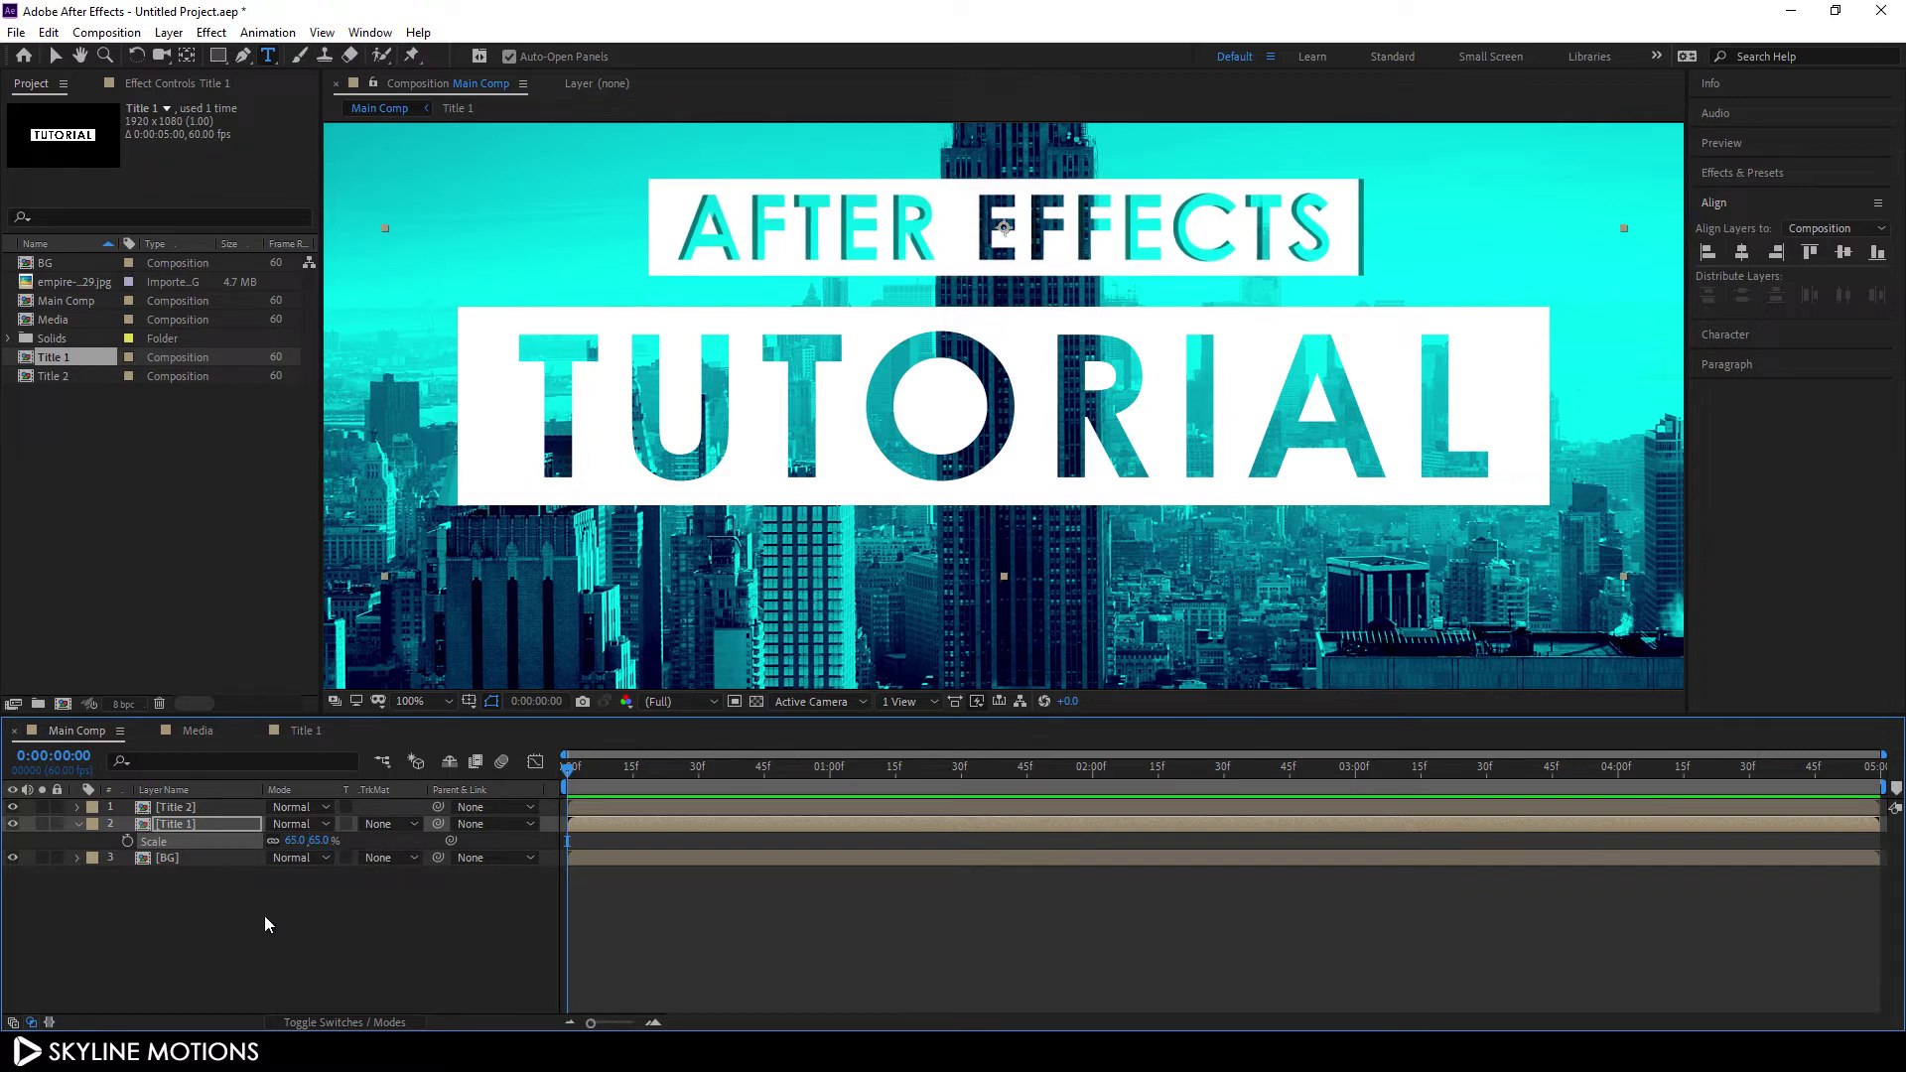
Move the Title 1 layer down about 26 px, leaving a narrow gap between its box and the TUTORIAL box
key(shift+Down)
key(shift+Down)
key(shift+Down)
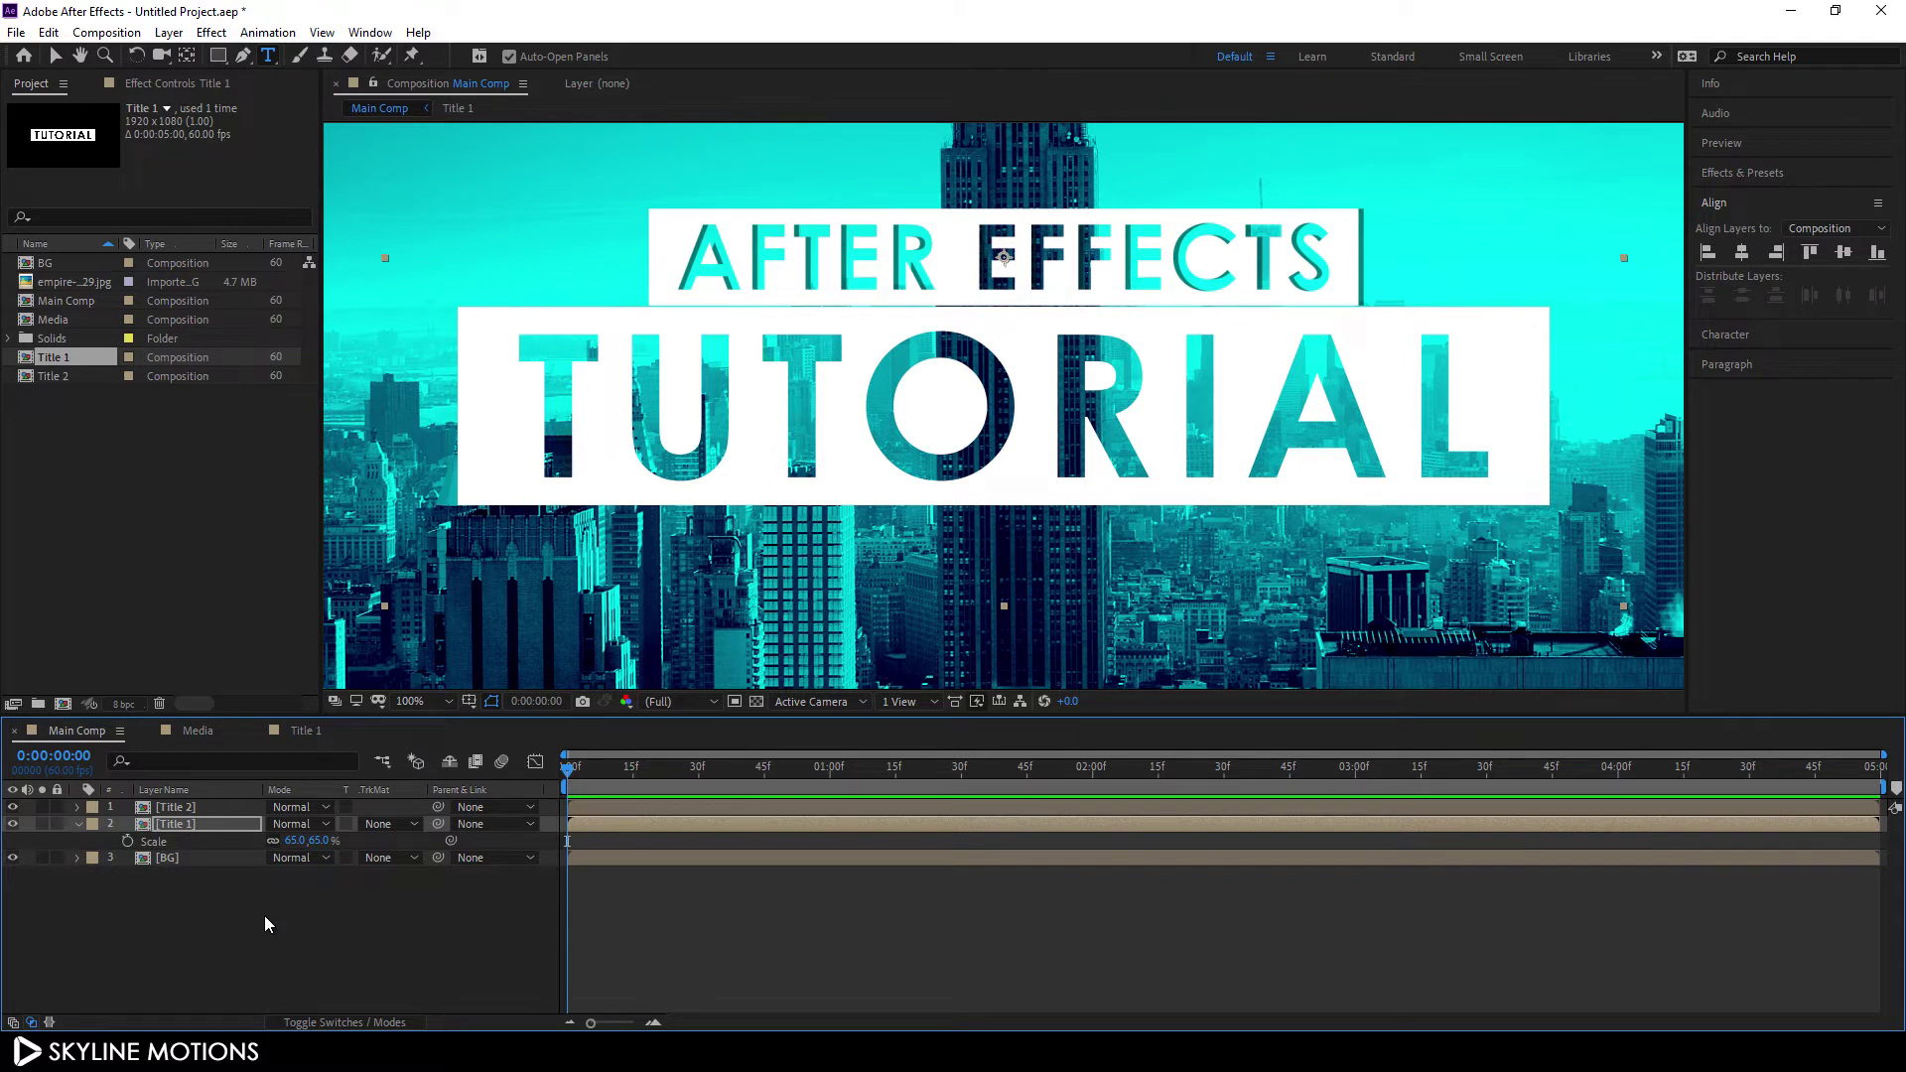
key(Up)
key(Up)
key(Up)
key(Up)
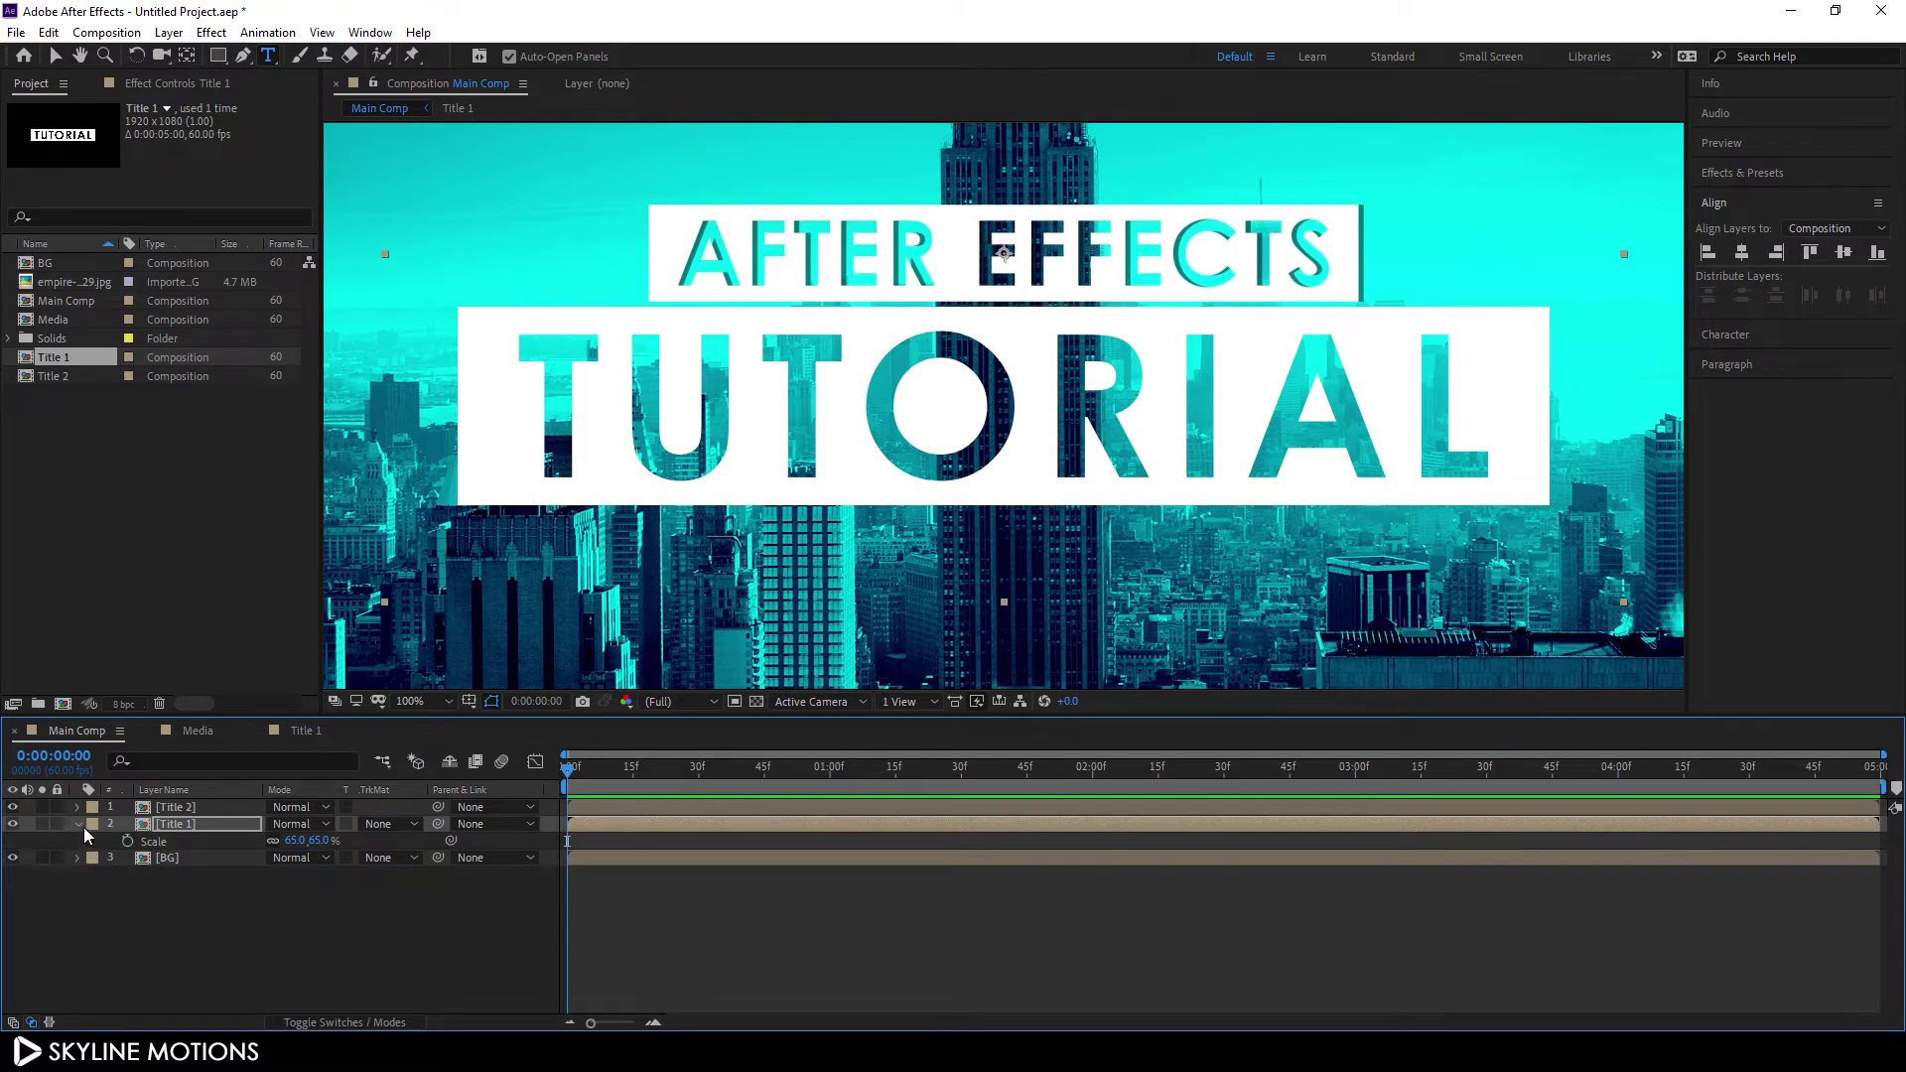
Copy the Drop Shadow effect from the Title 1 layer and paste it onto the Title 2 layer
click(187, 824)
click(180, 85)
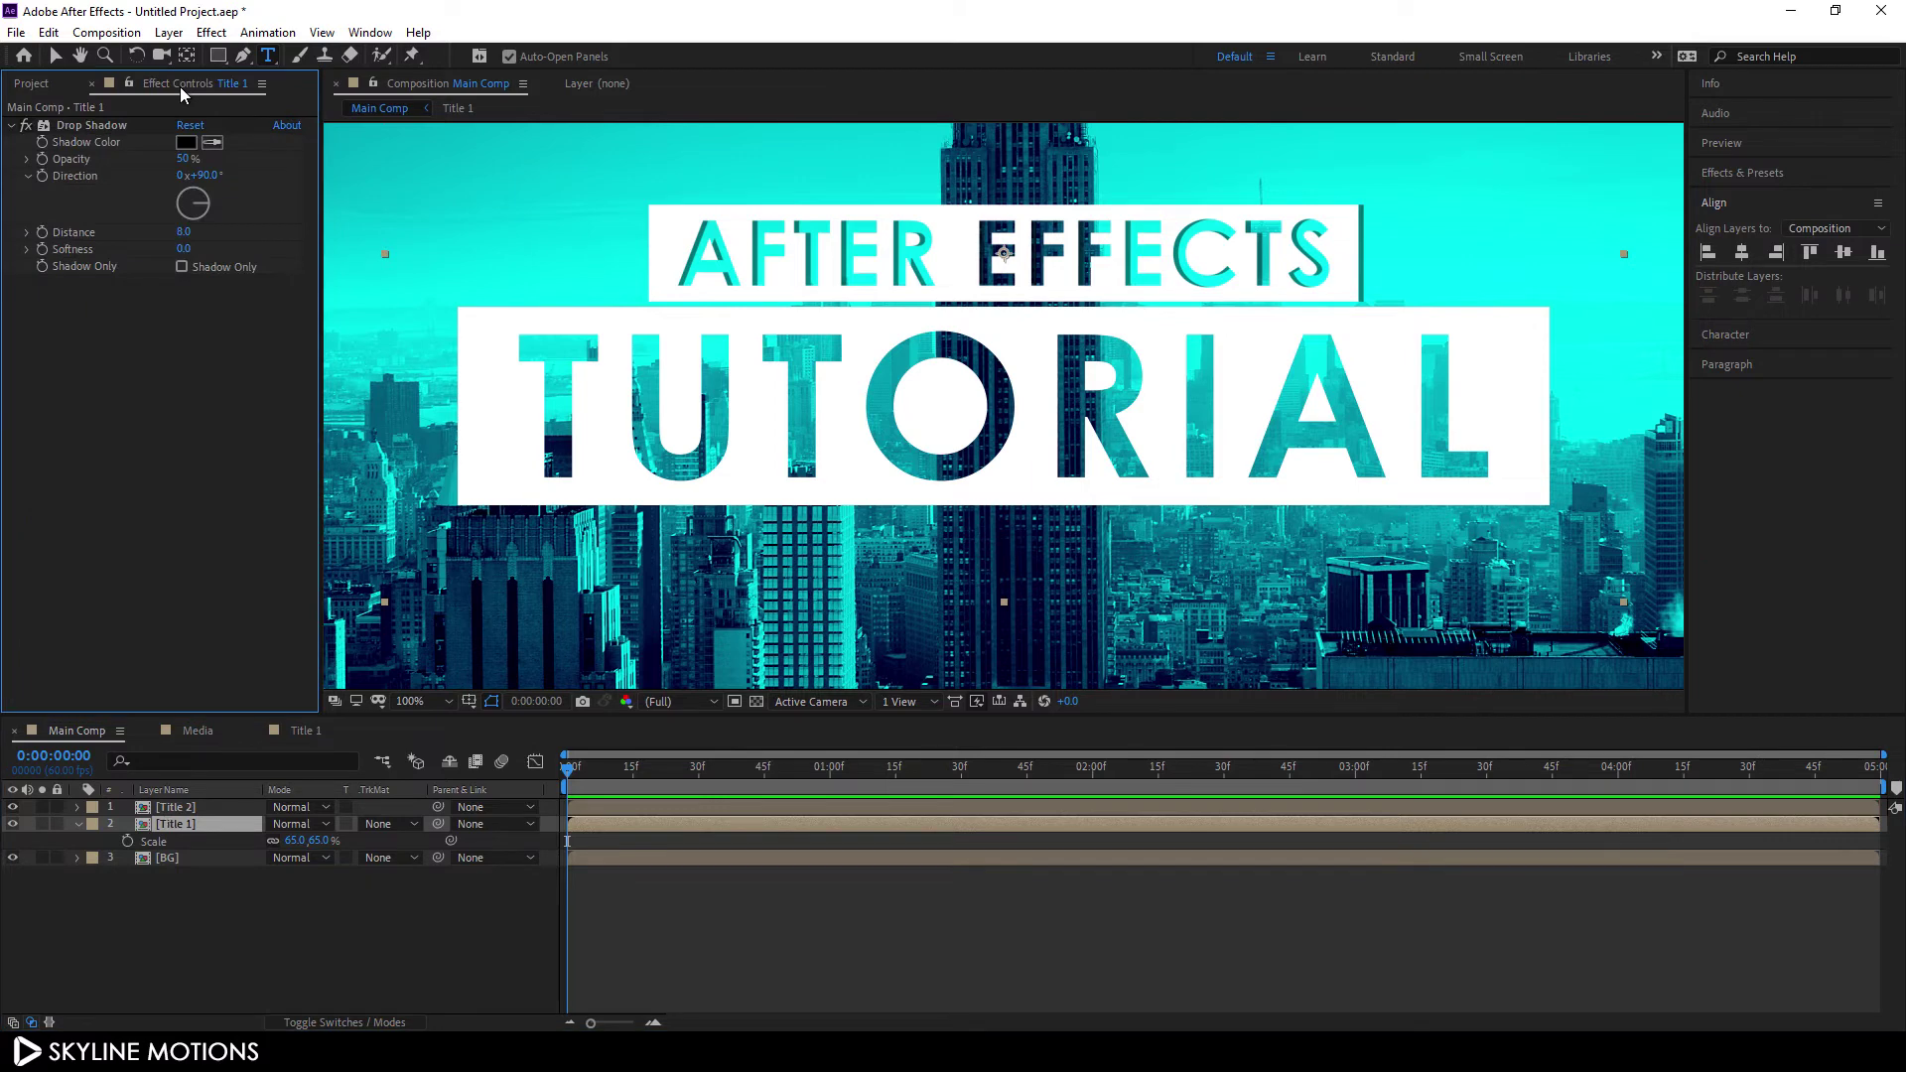
click(87, 128)
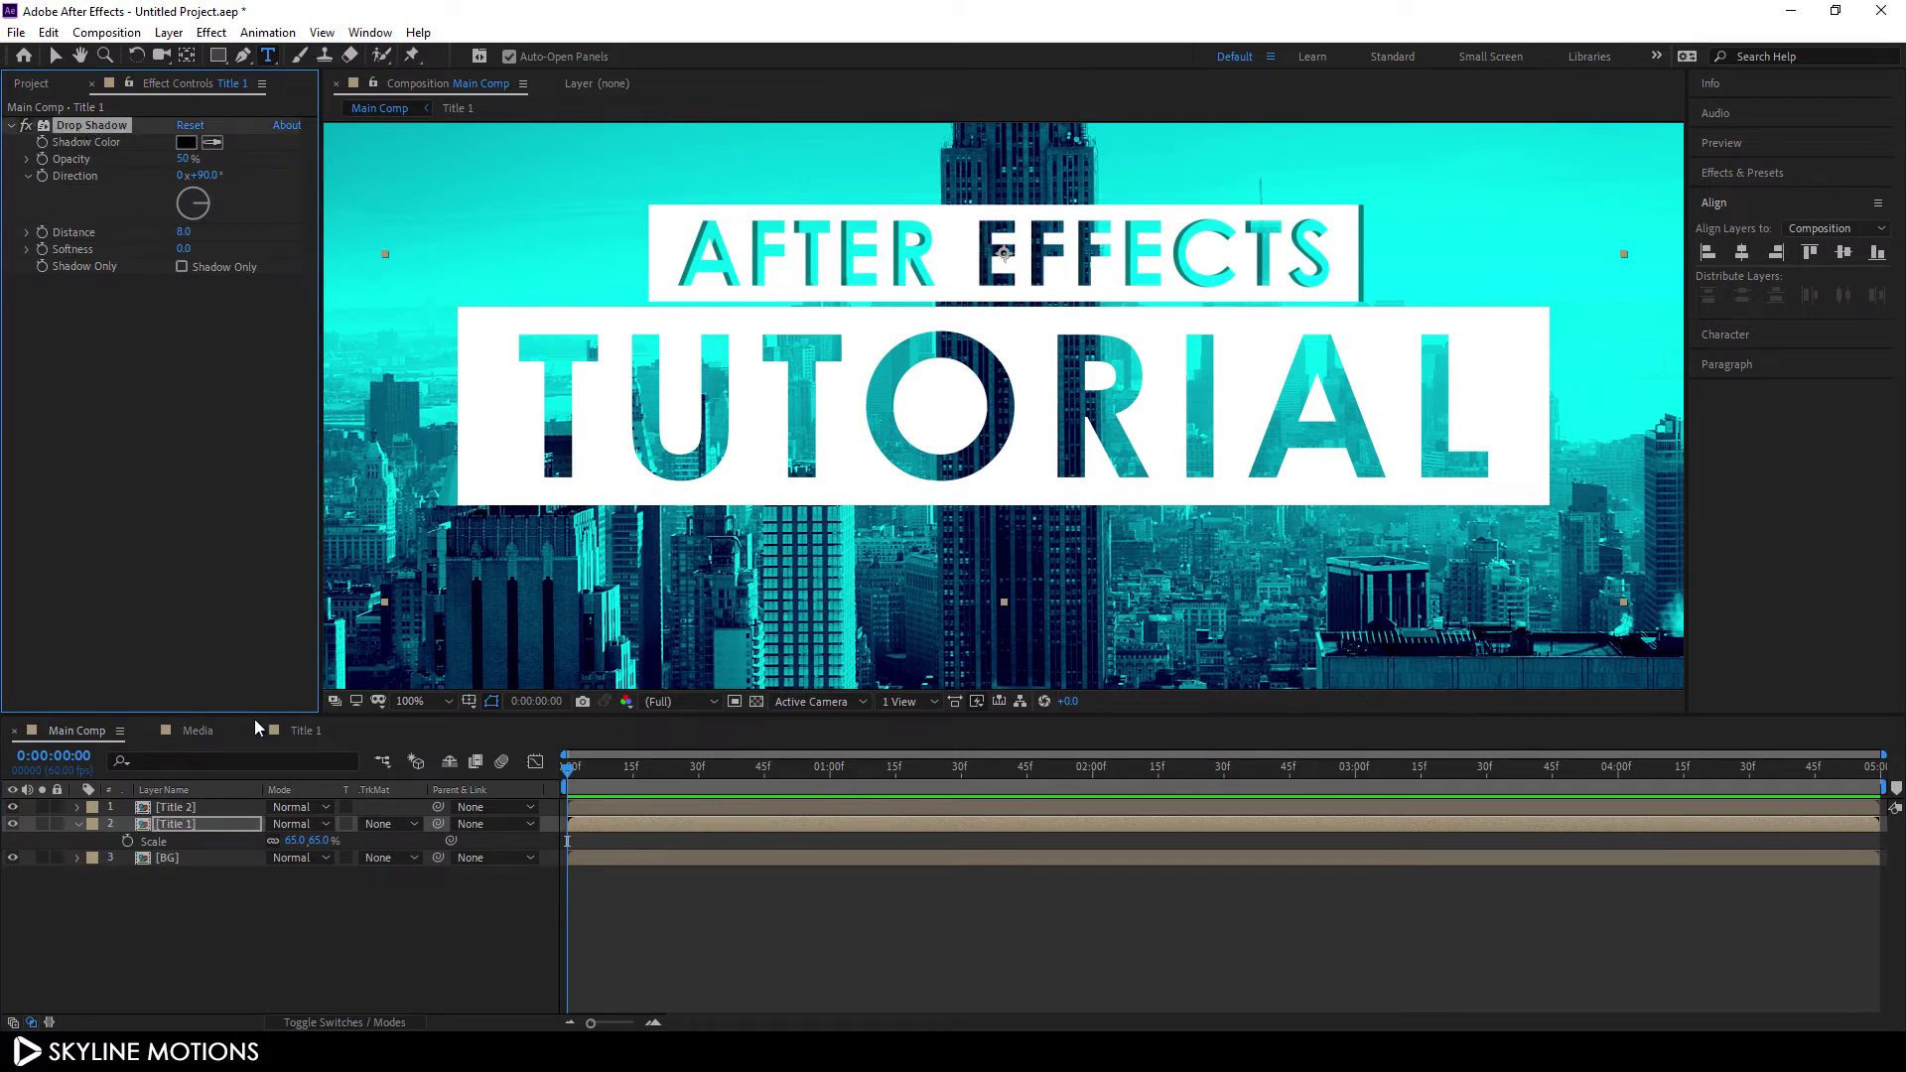
click(205, 807)
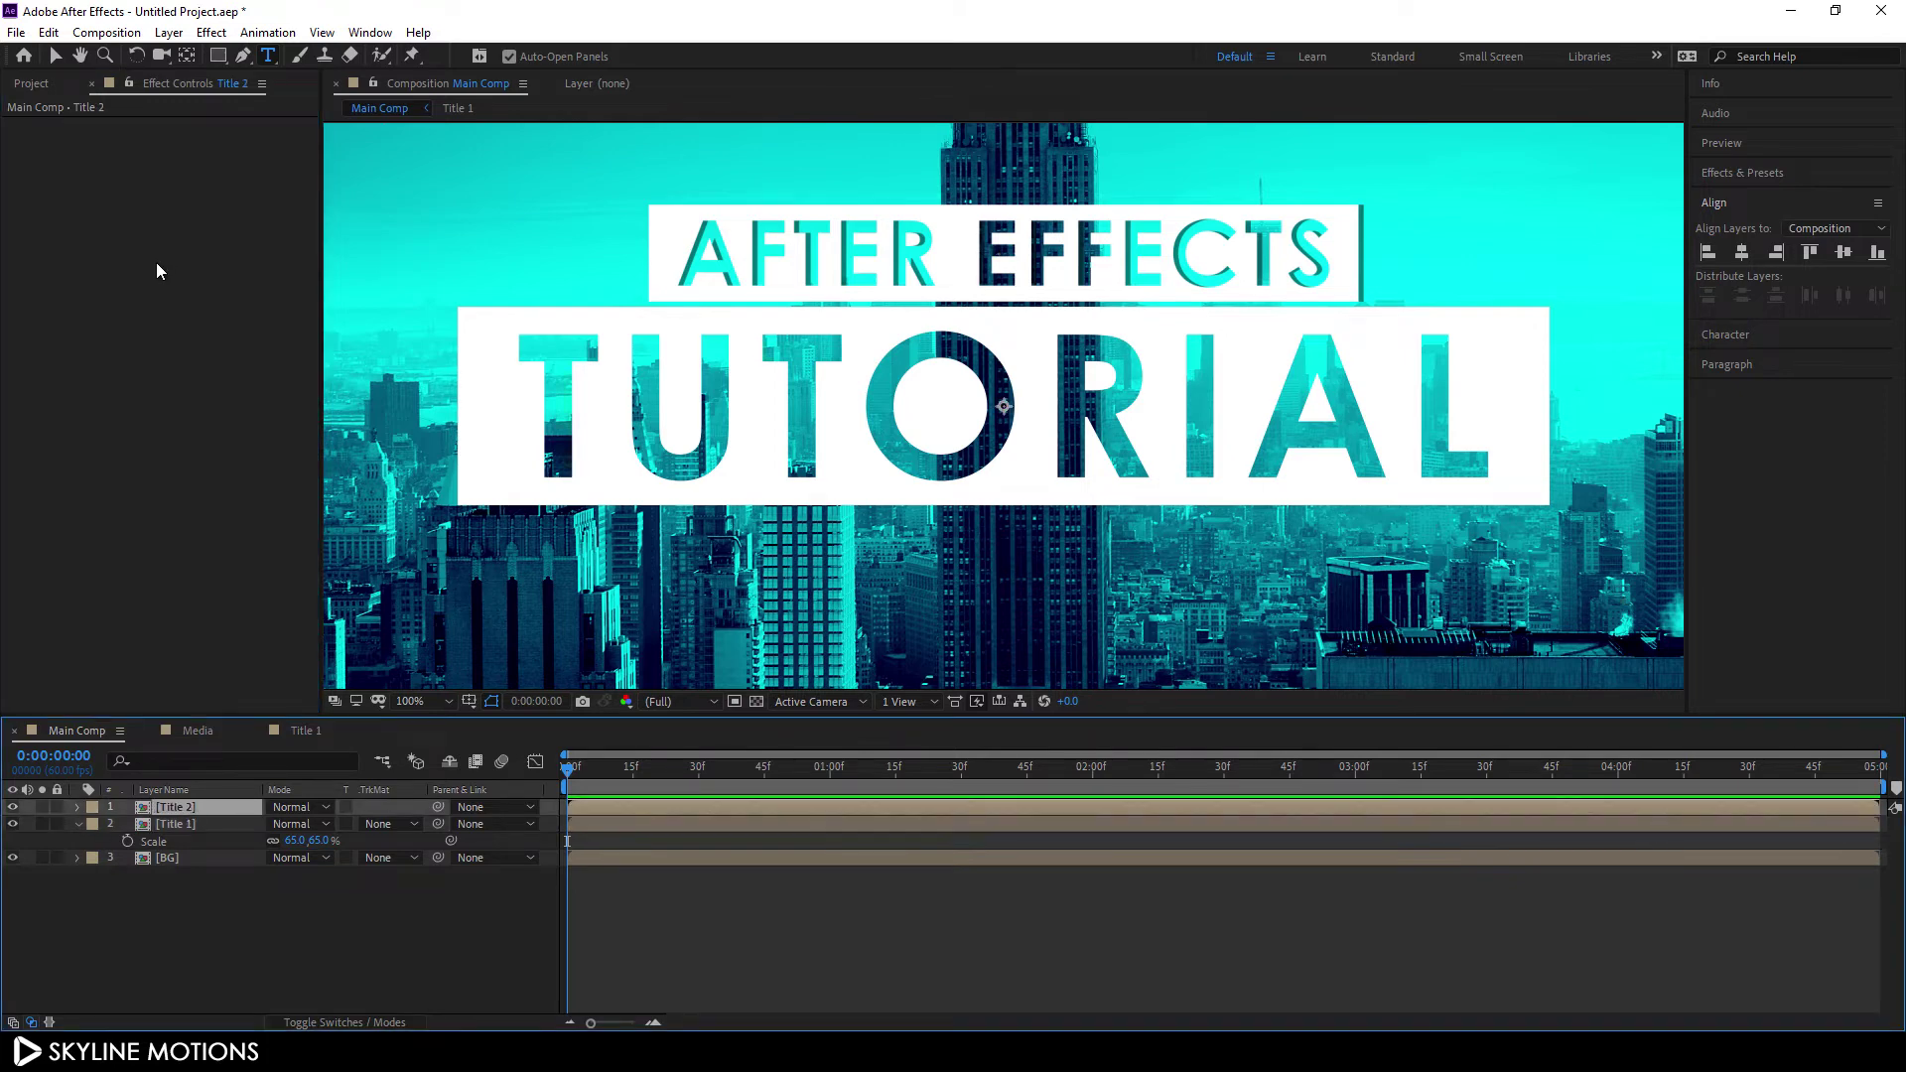
key(ctrl+v)
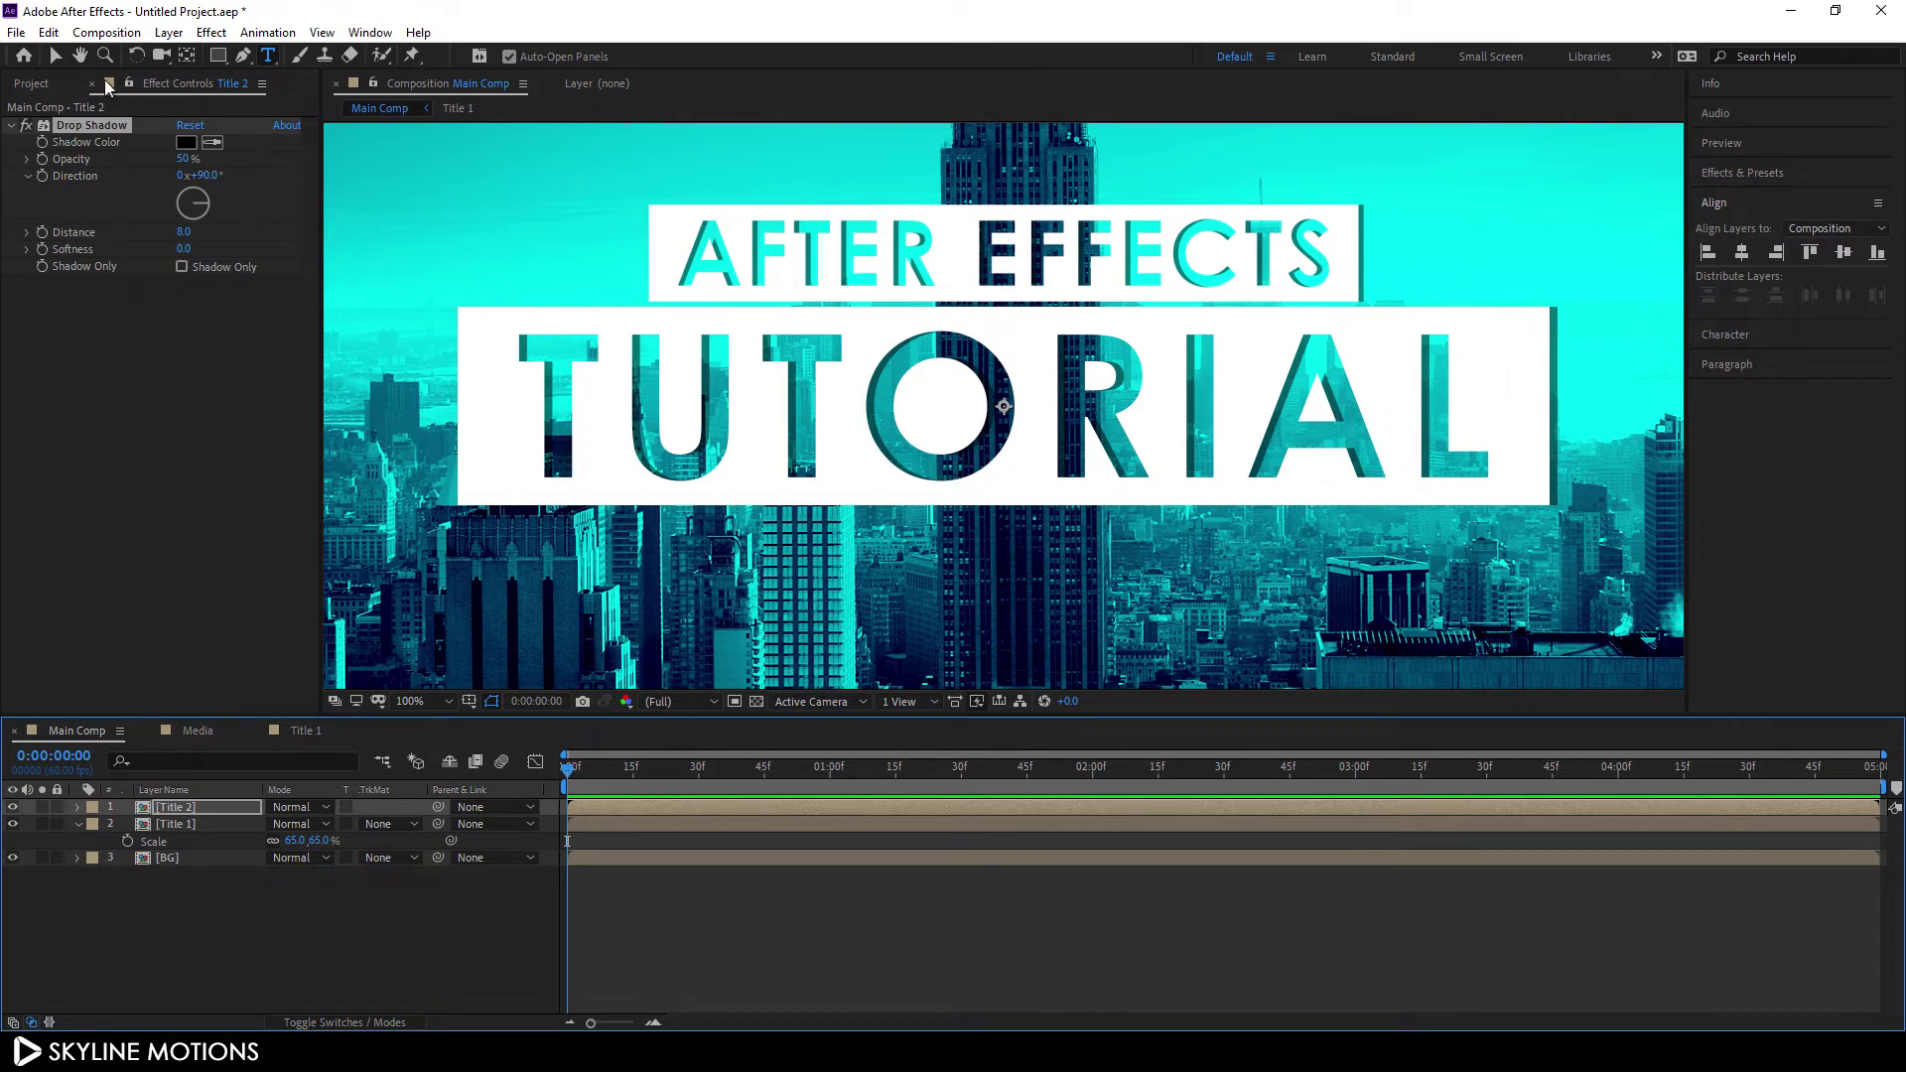
Move the Title 1 and Title 2 layers down together by 60 px, then collapse and deselect them
click(54, 57)
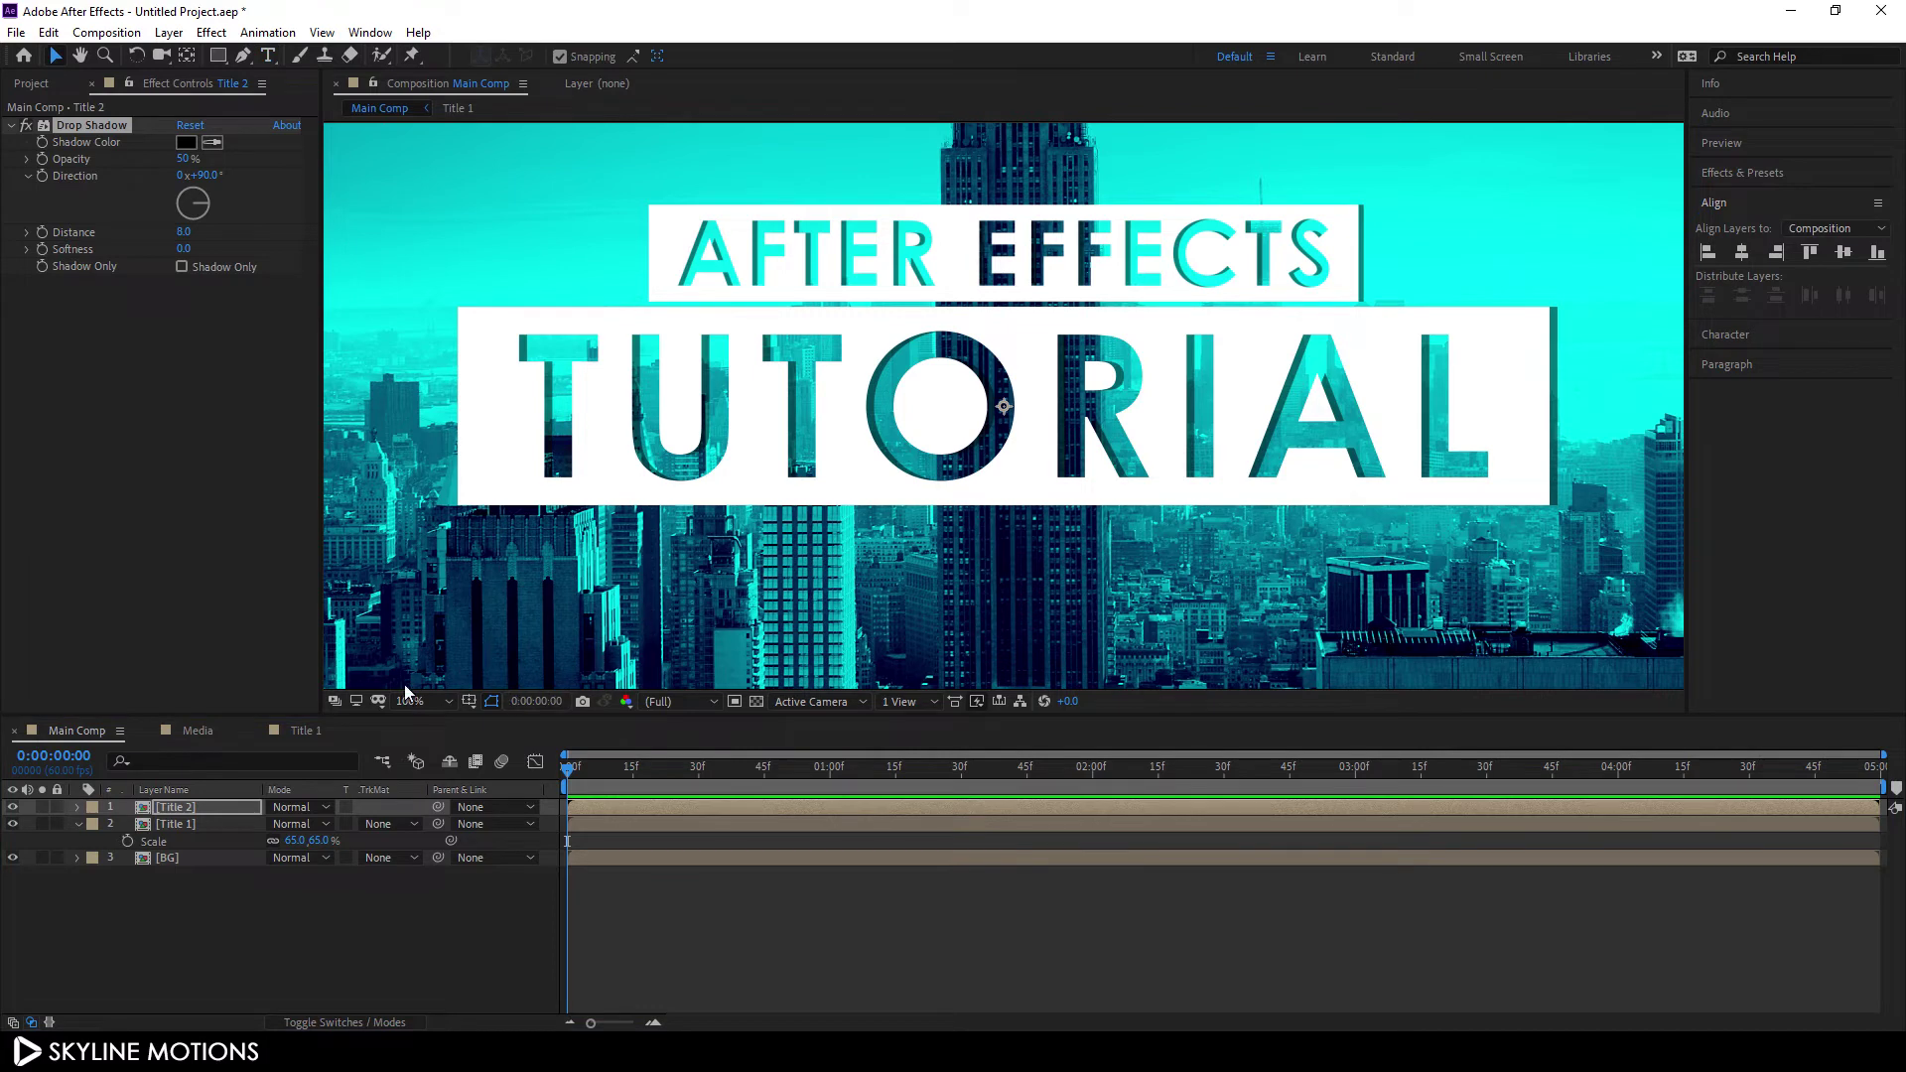
click(442, 703)
click(492, 364)
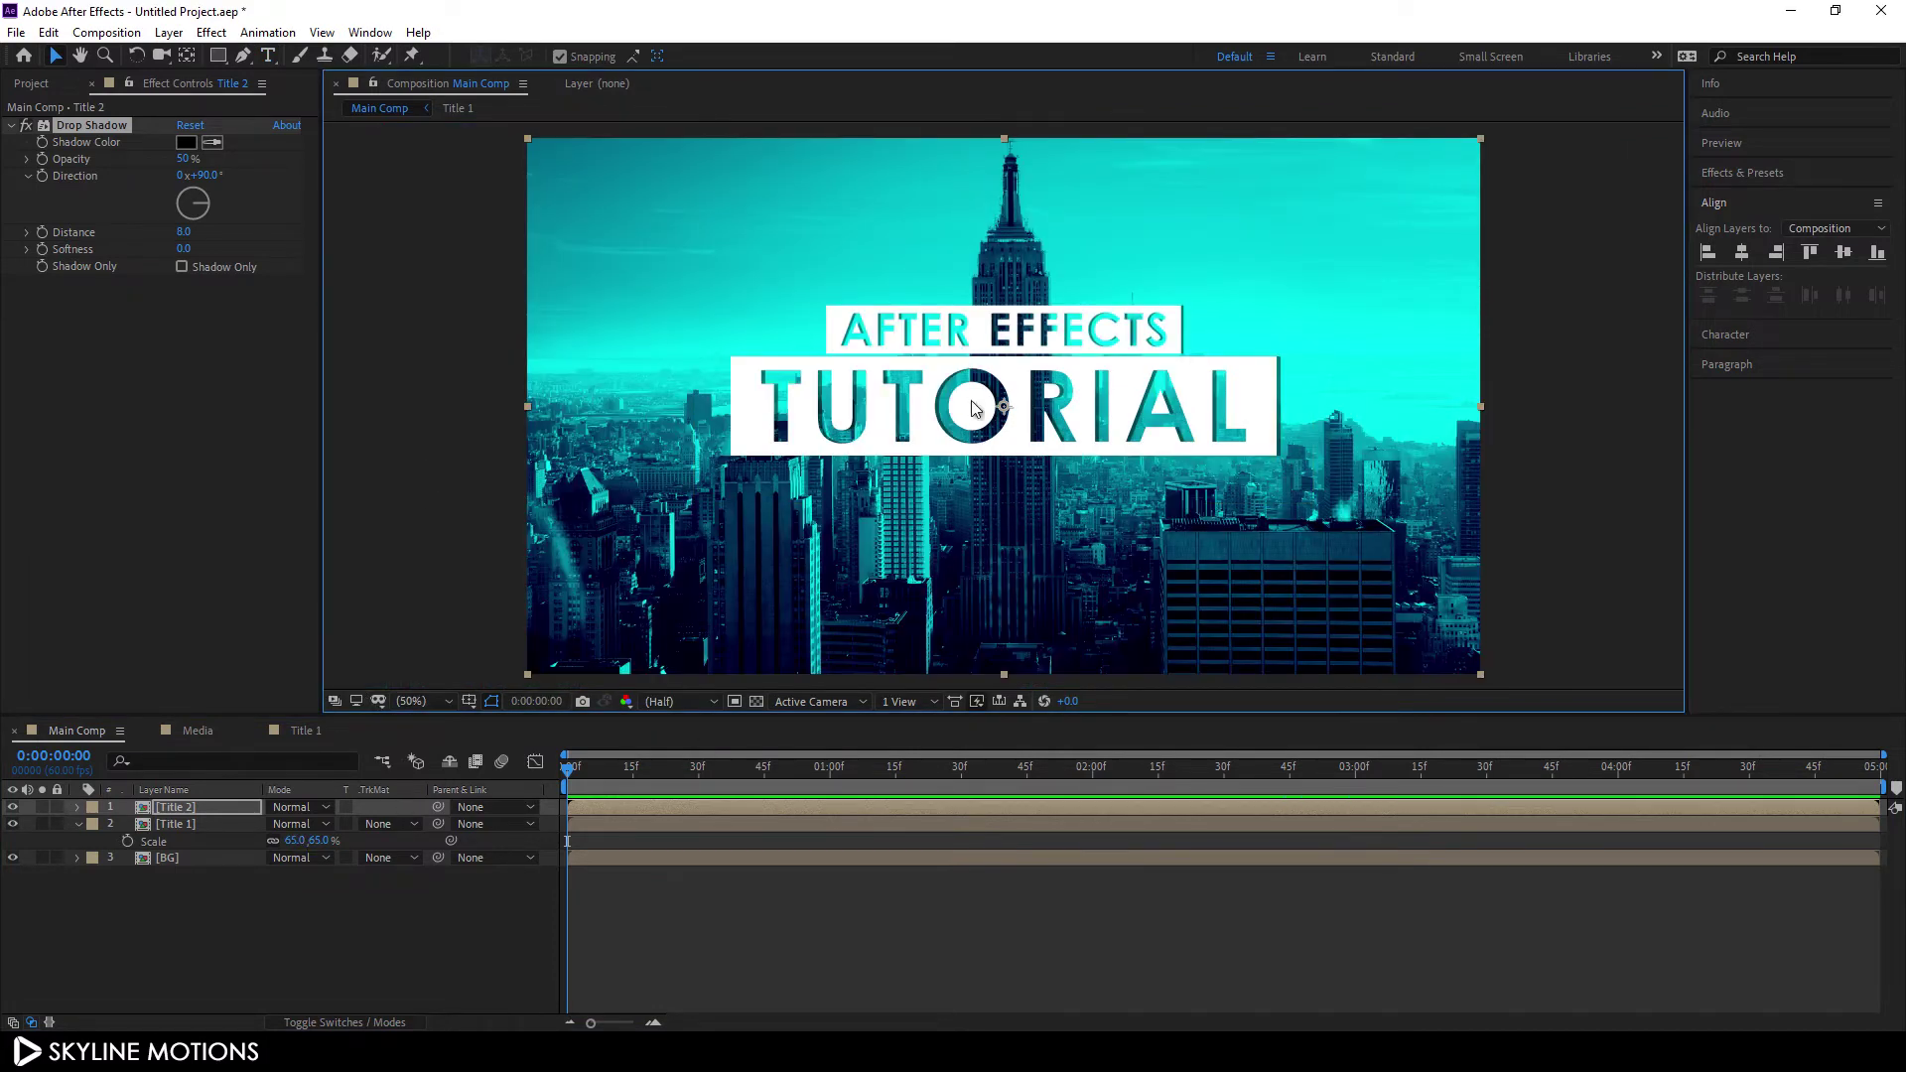
ctrl+click(177, 824)
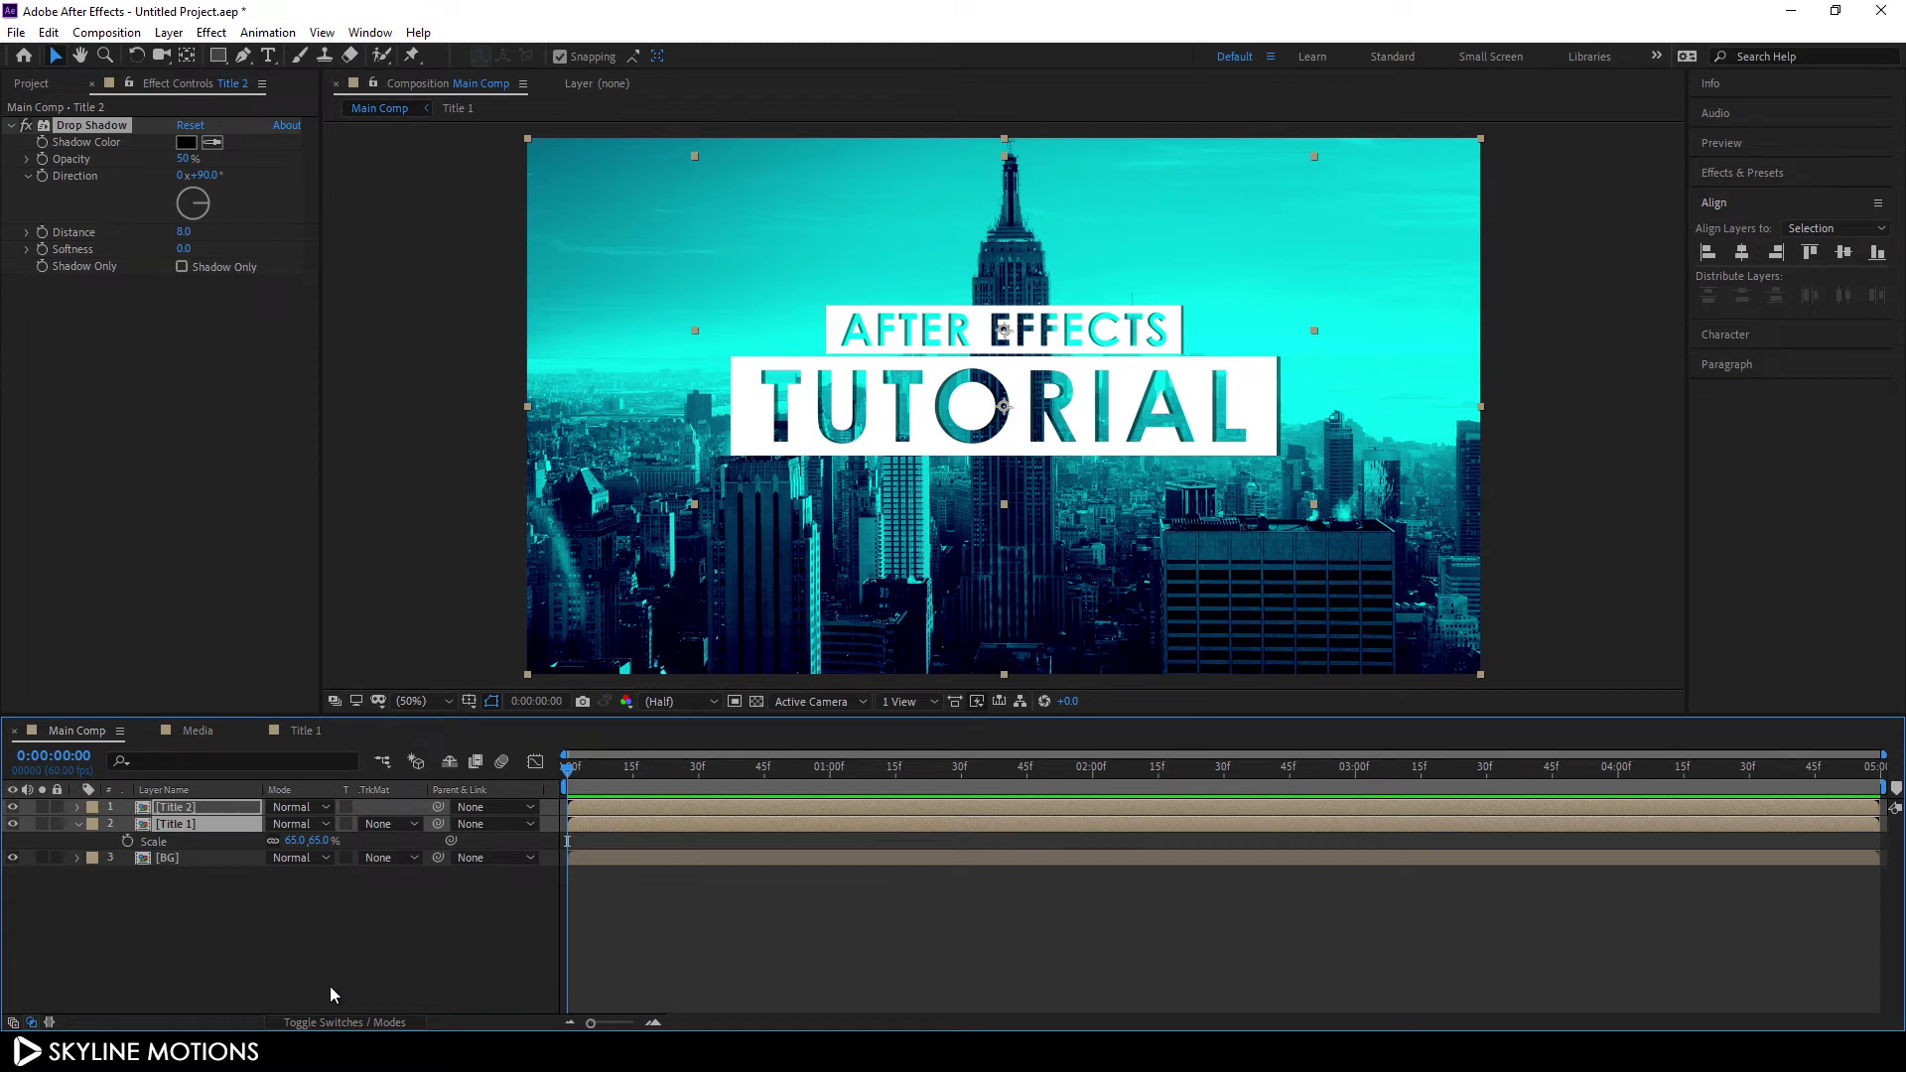
key(shift+Down)
key(shift+Down)
key(shift+Down)
key(shift+Down)
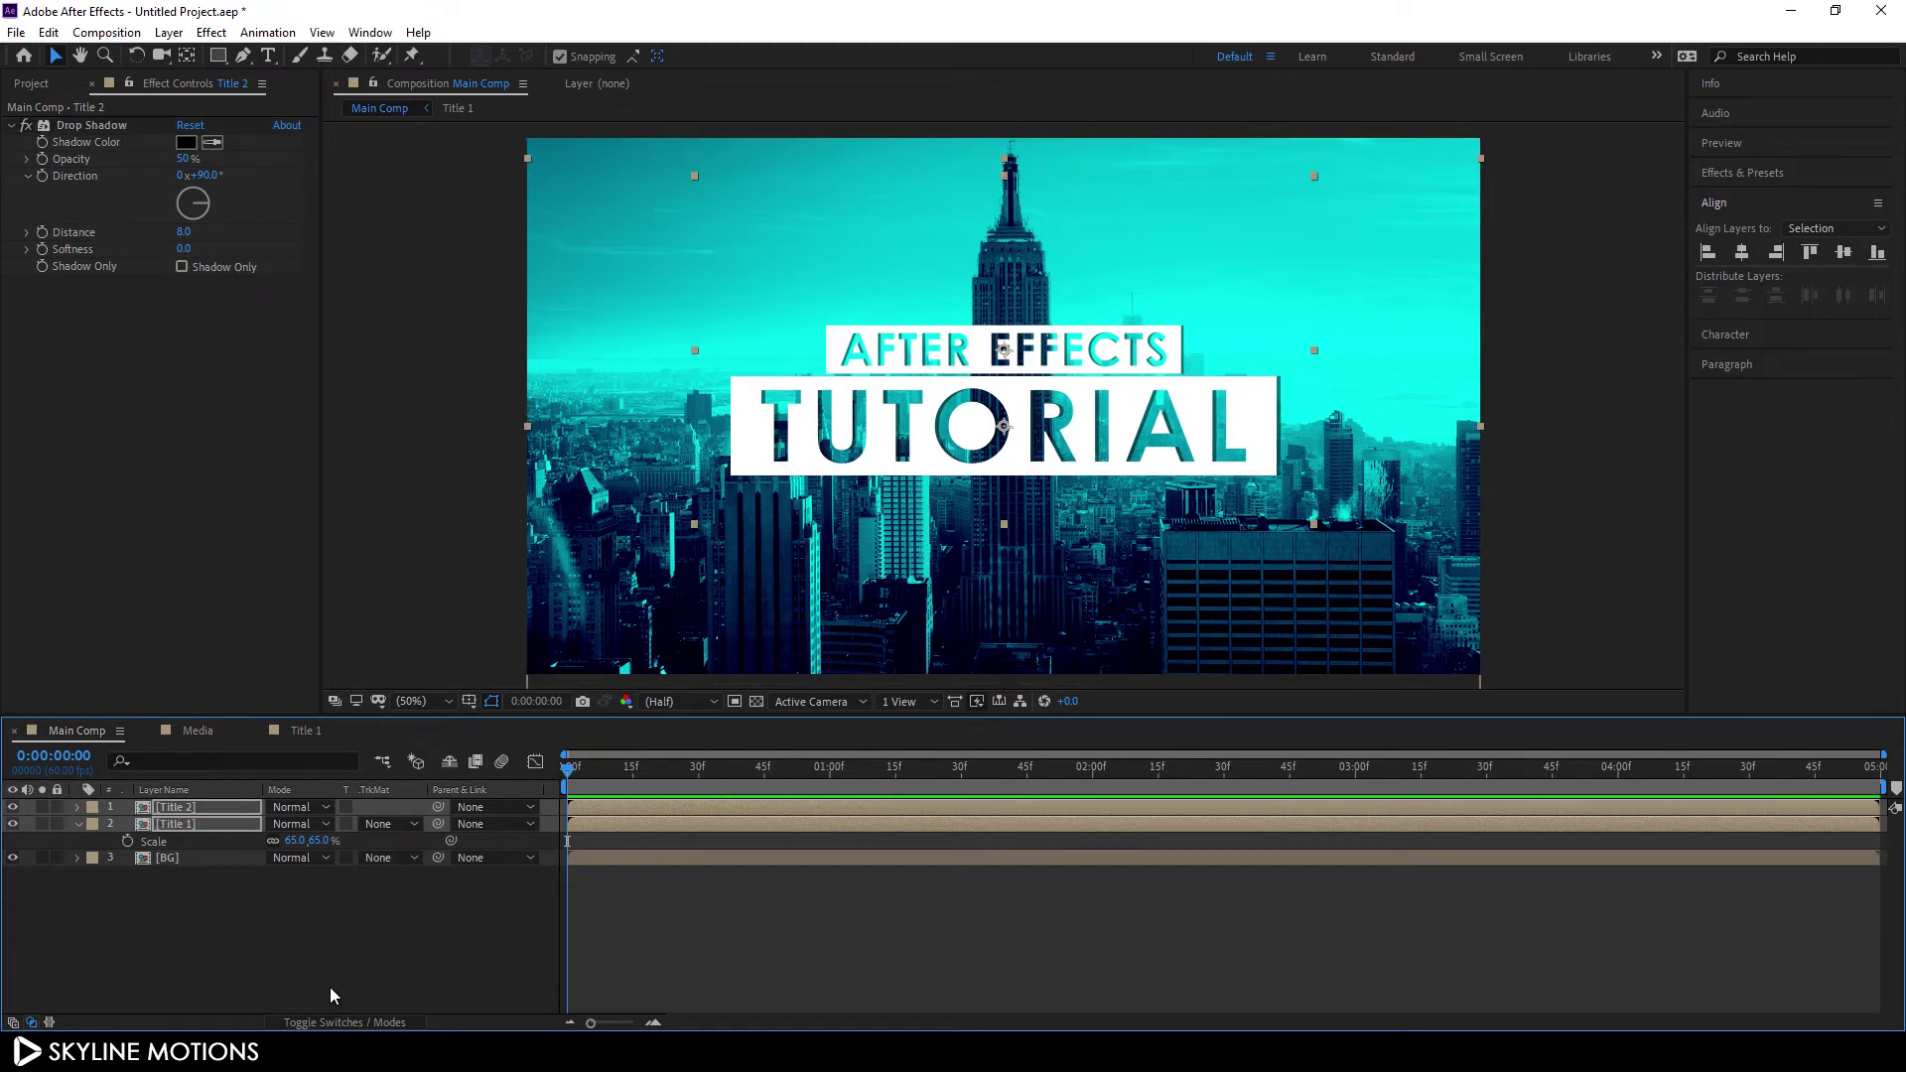
key(shift+Down)
key(shift+Down)
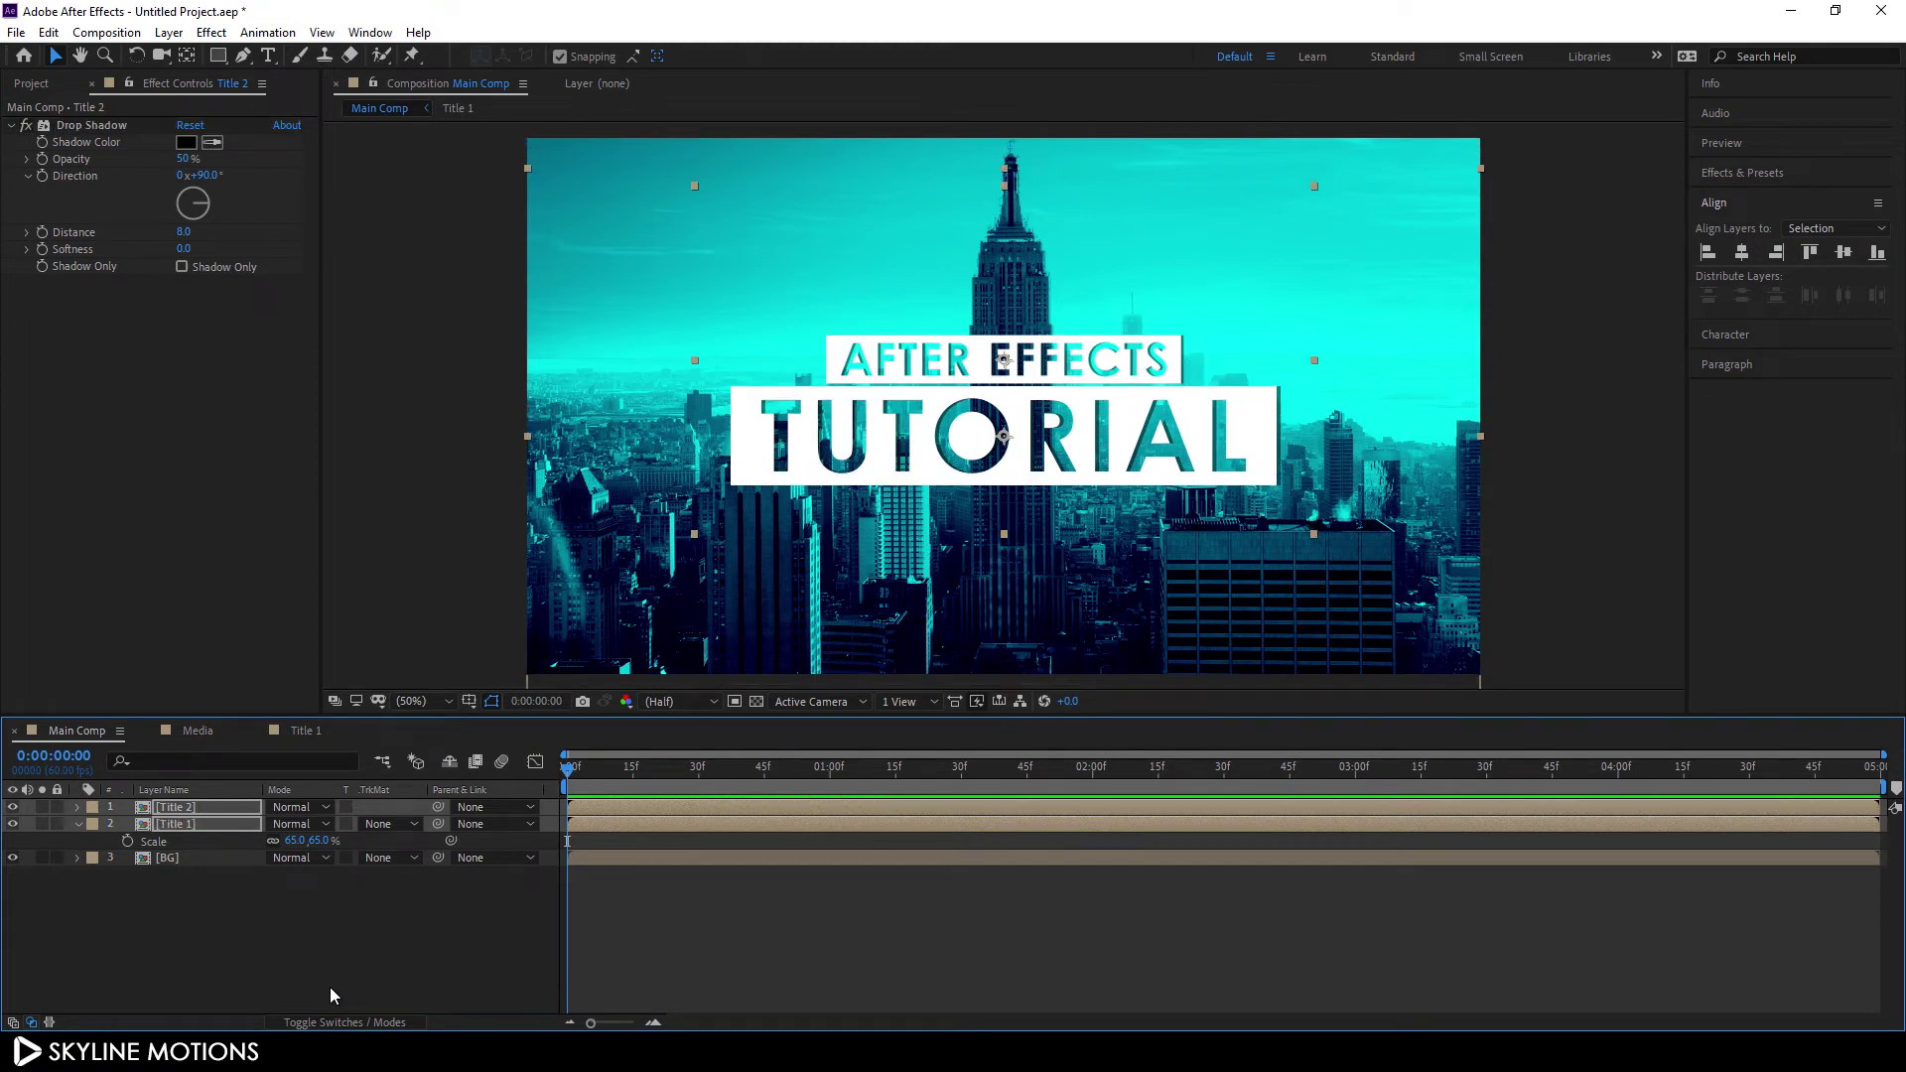
click(77, 825)
click(259, 905)
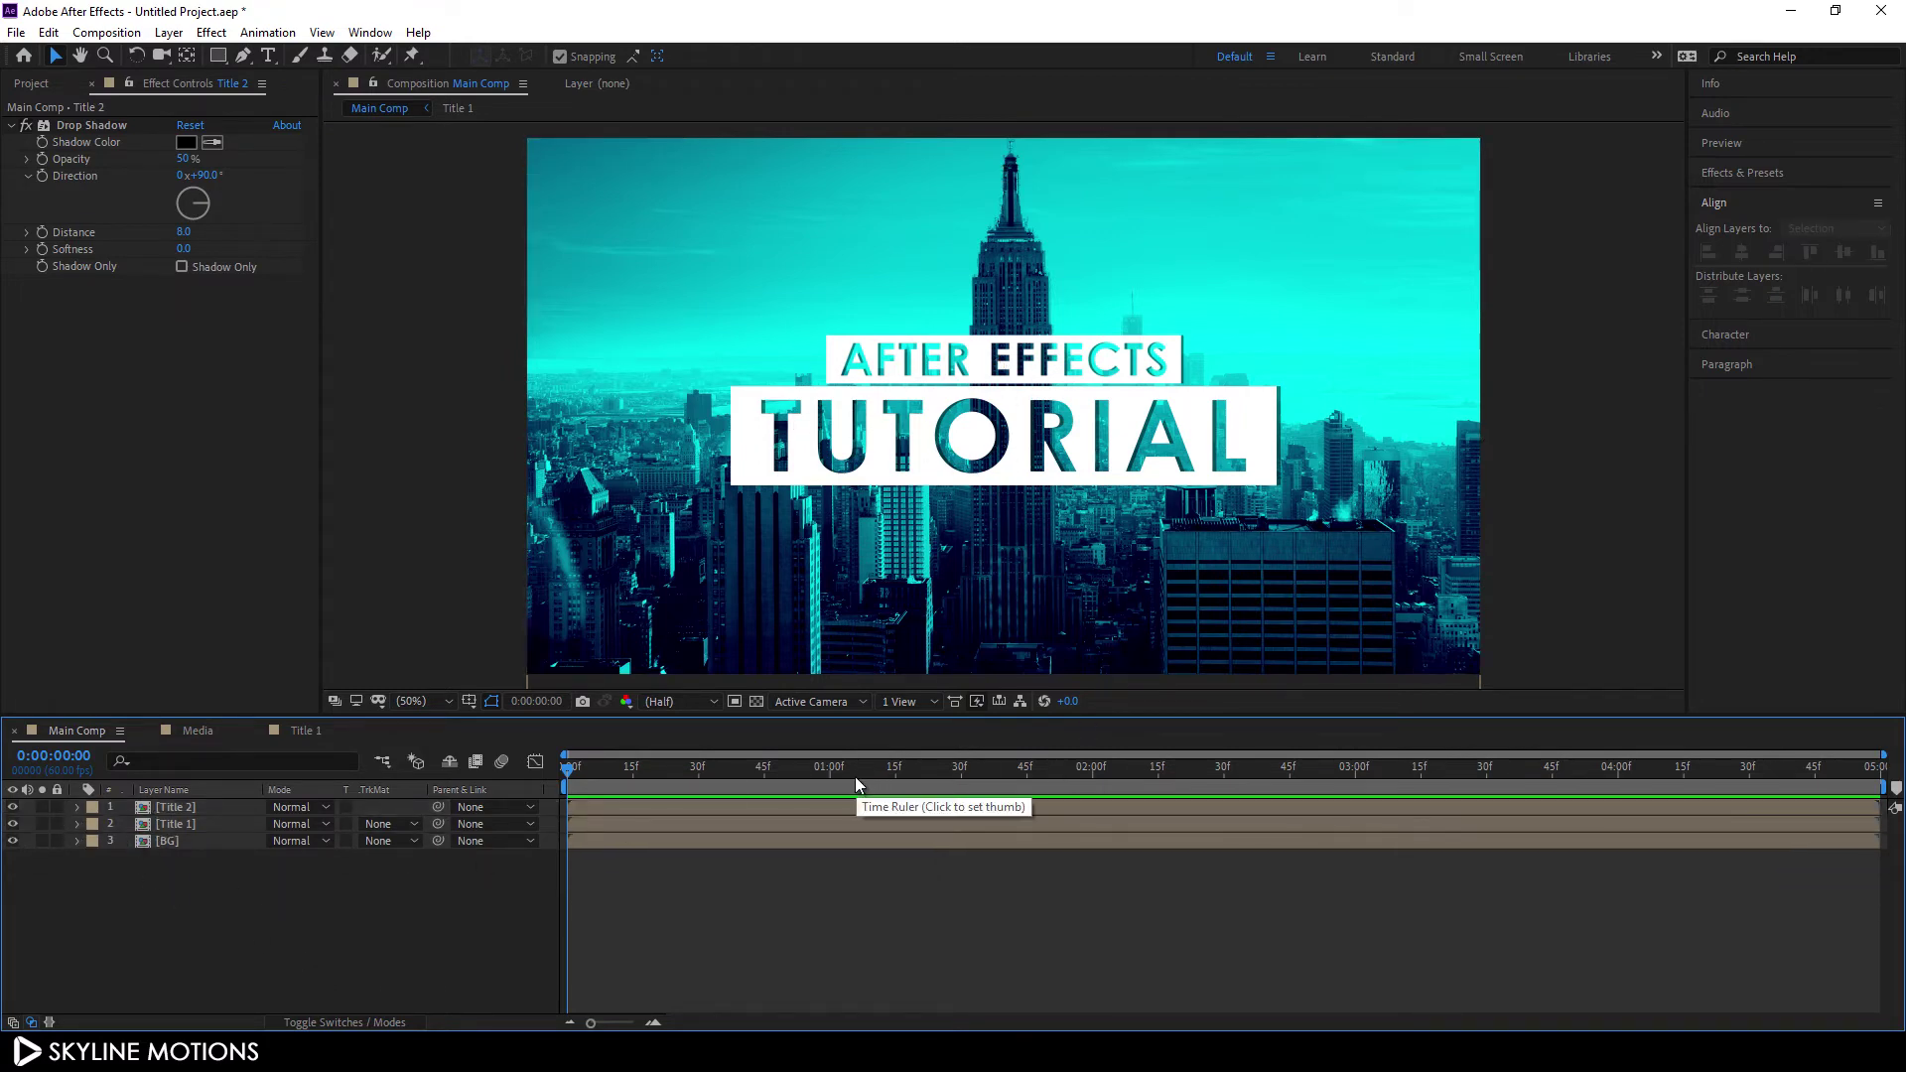
At 0:00:04:59, show the Position of both title layers and set Title 1's X position to 989
drag(854, 776, 1877, 776)
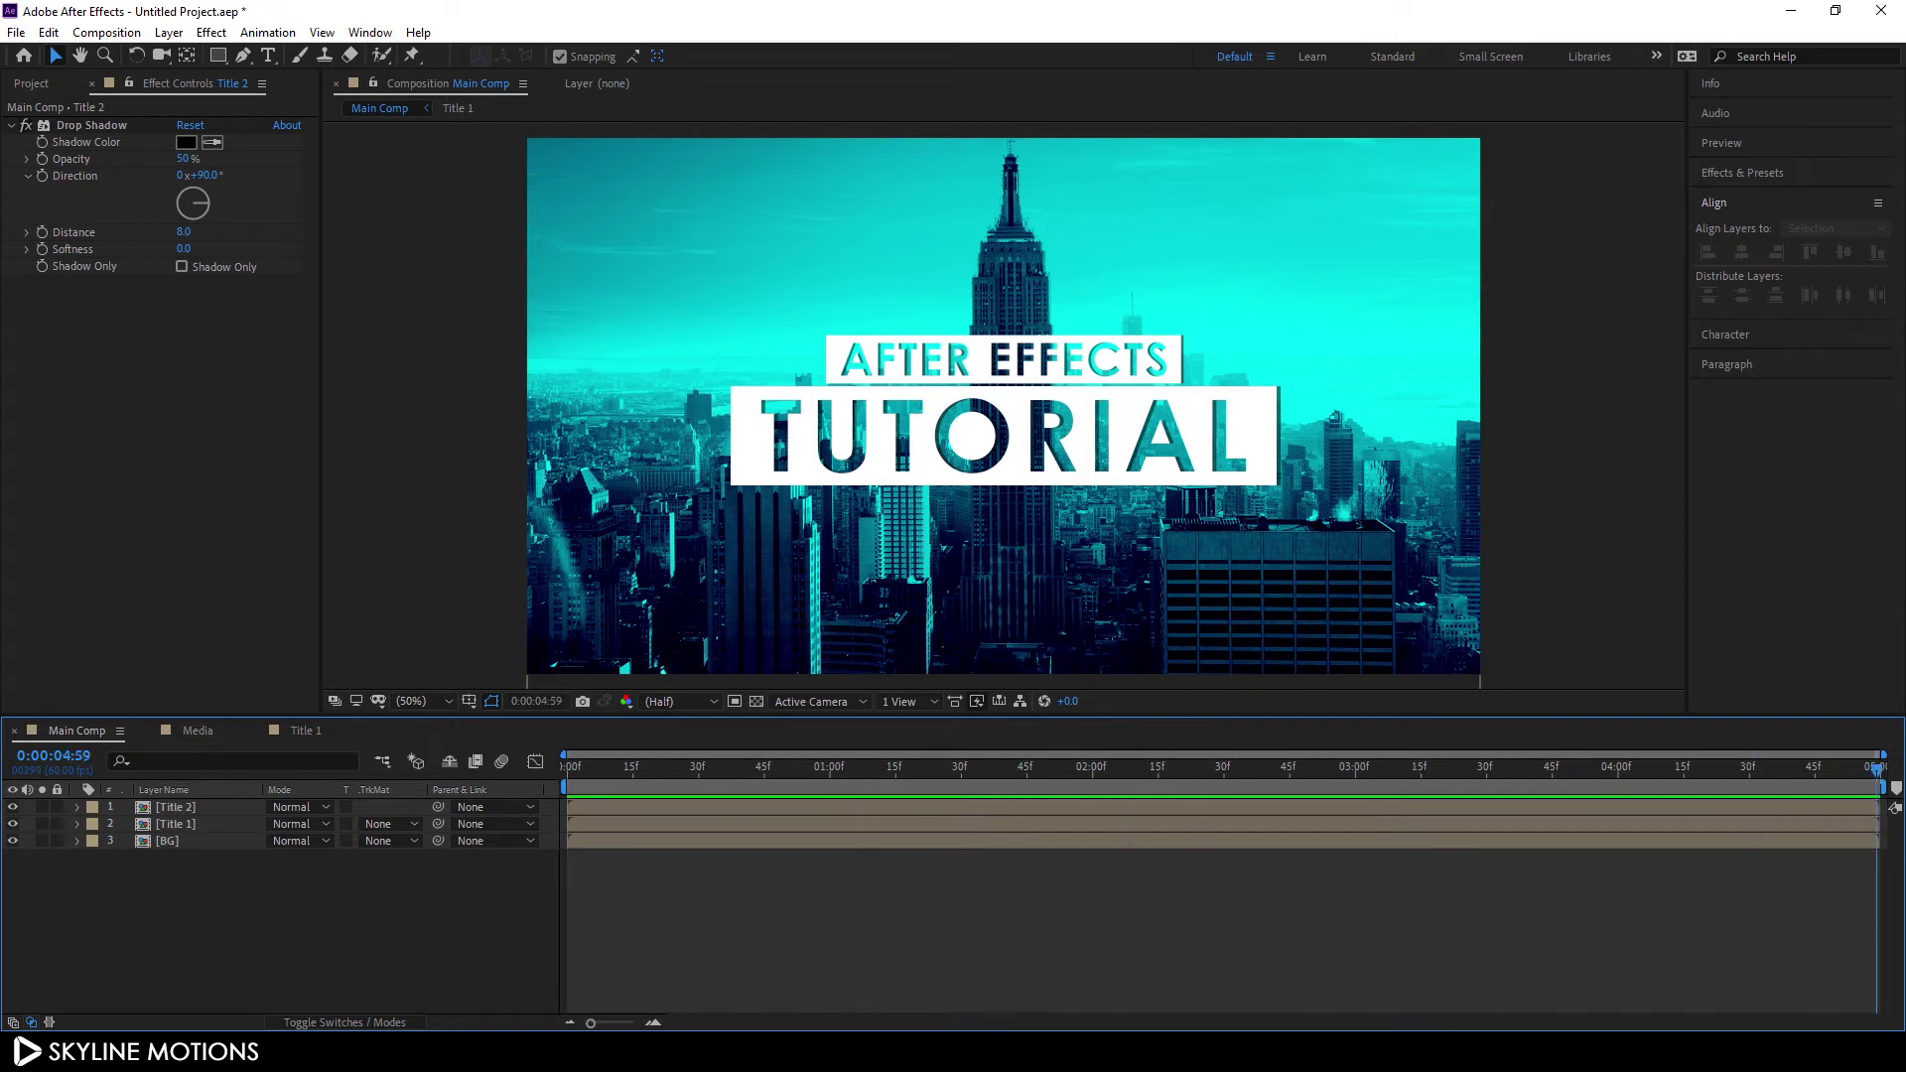
click(200, 825)
ctrl+click(194, 812)
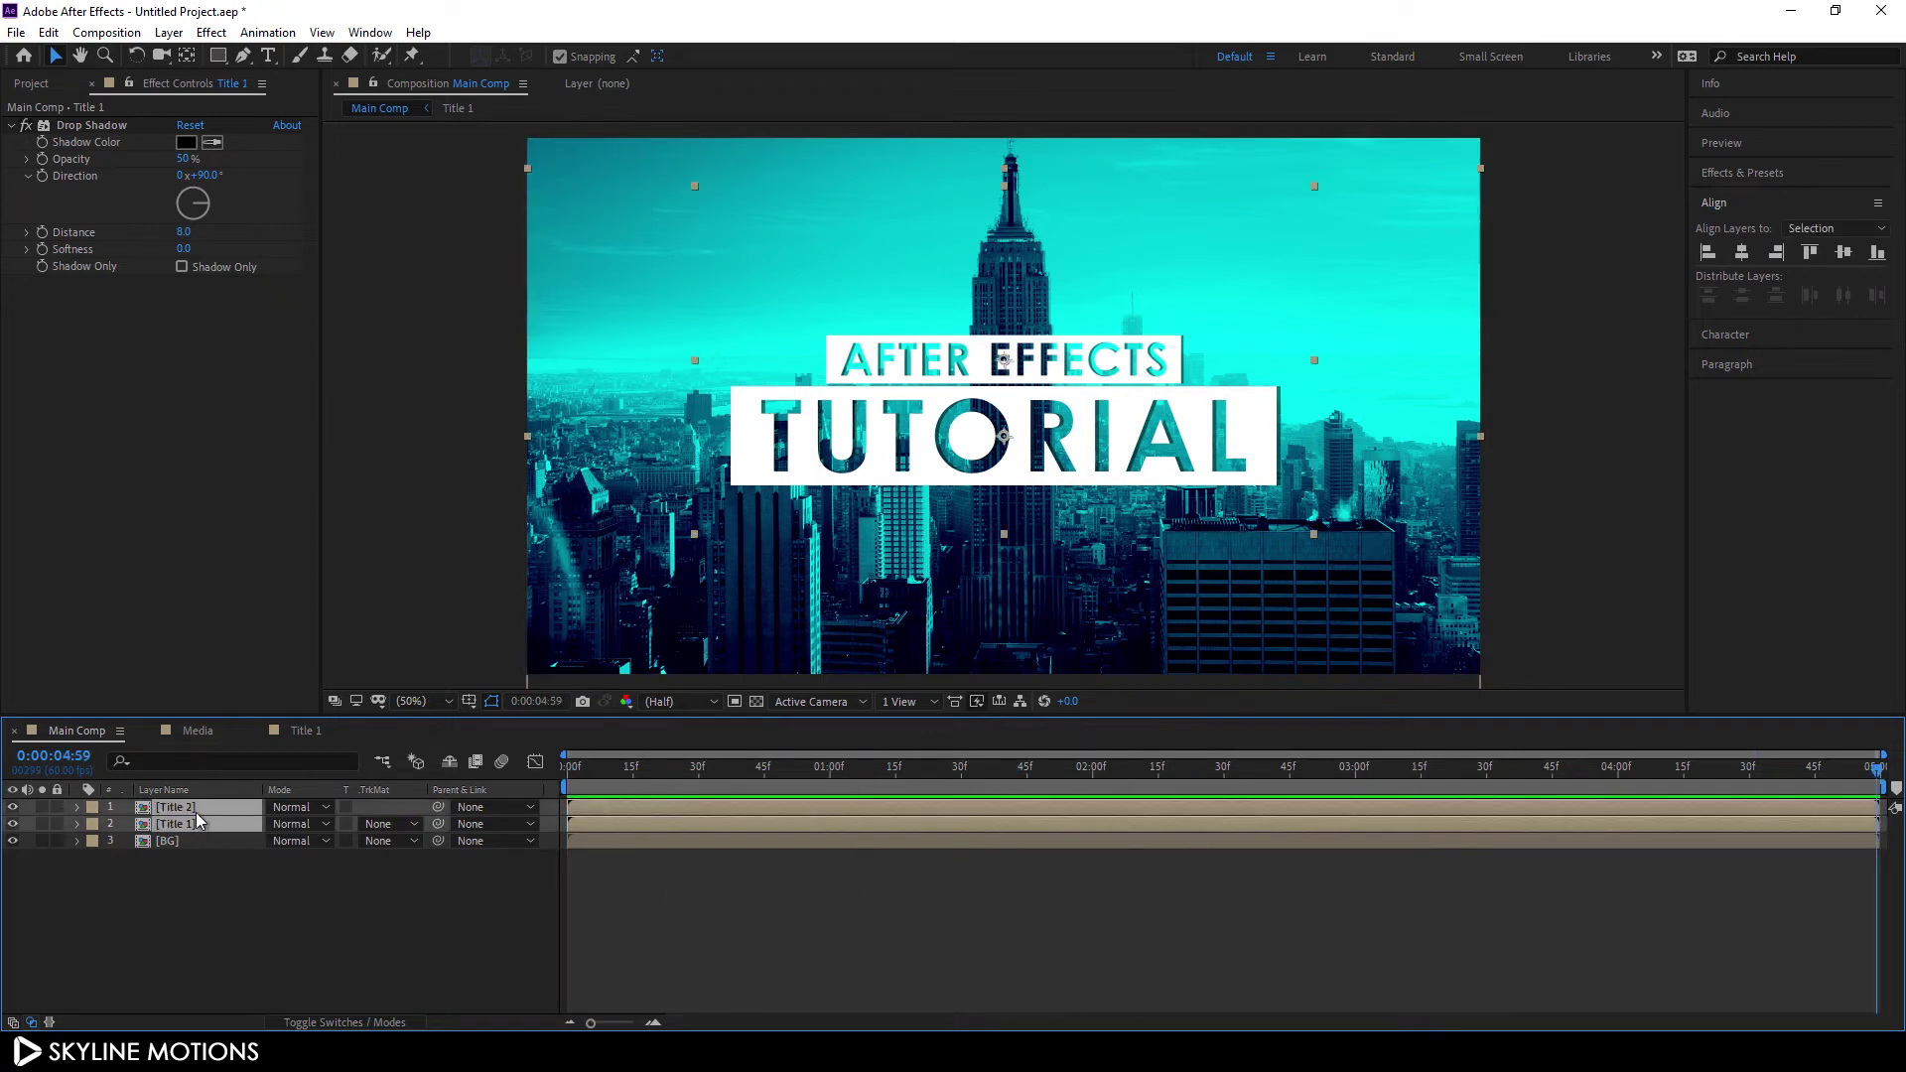
key(p)
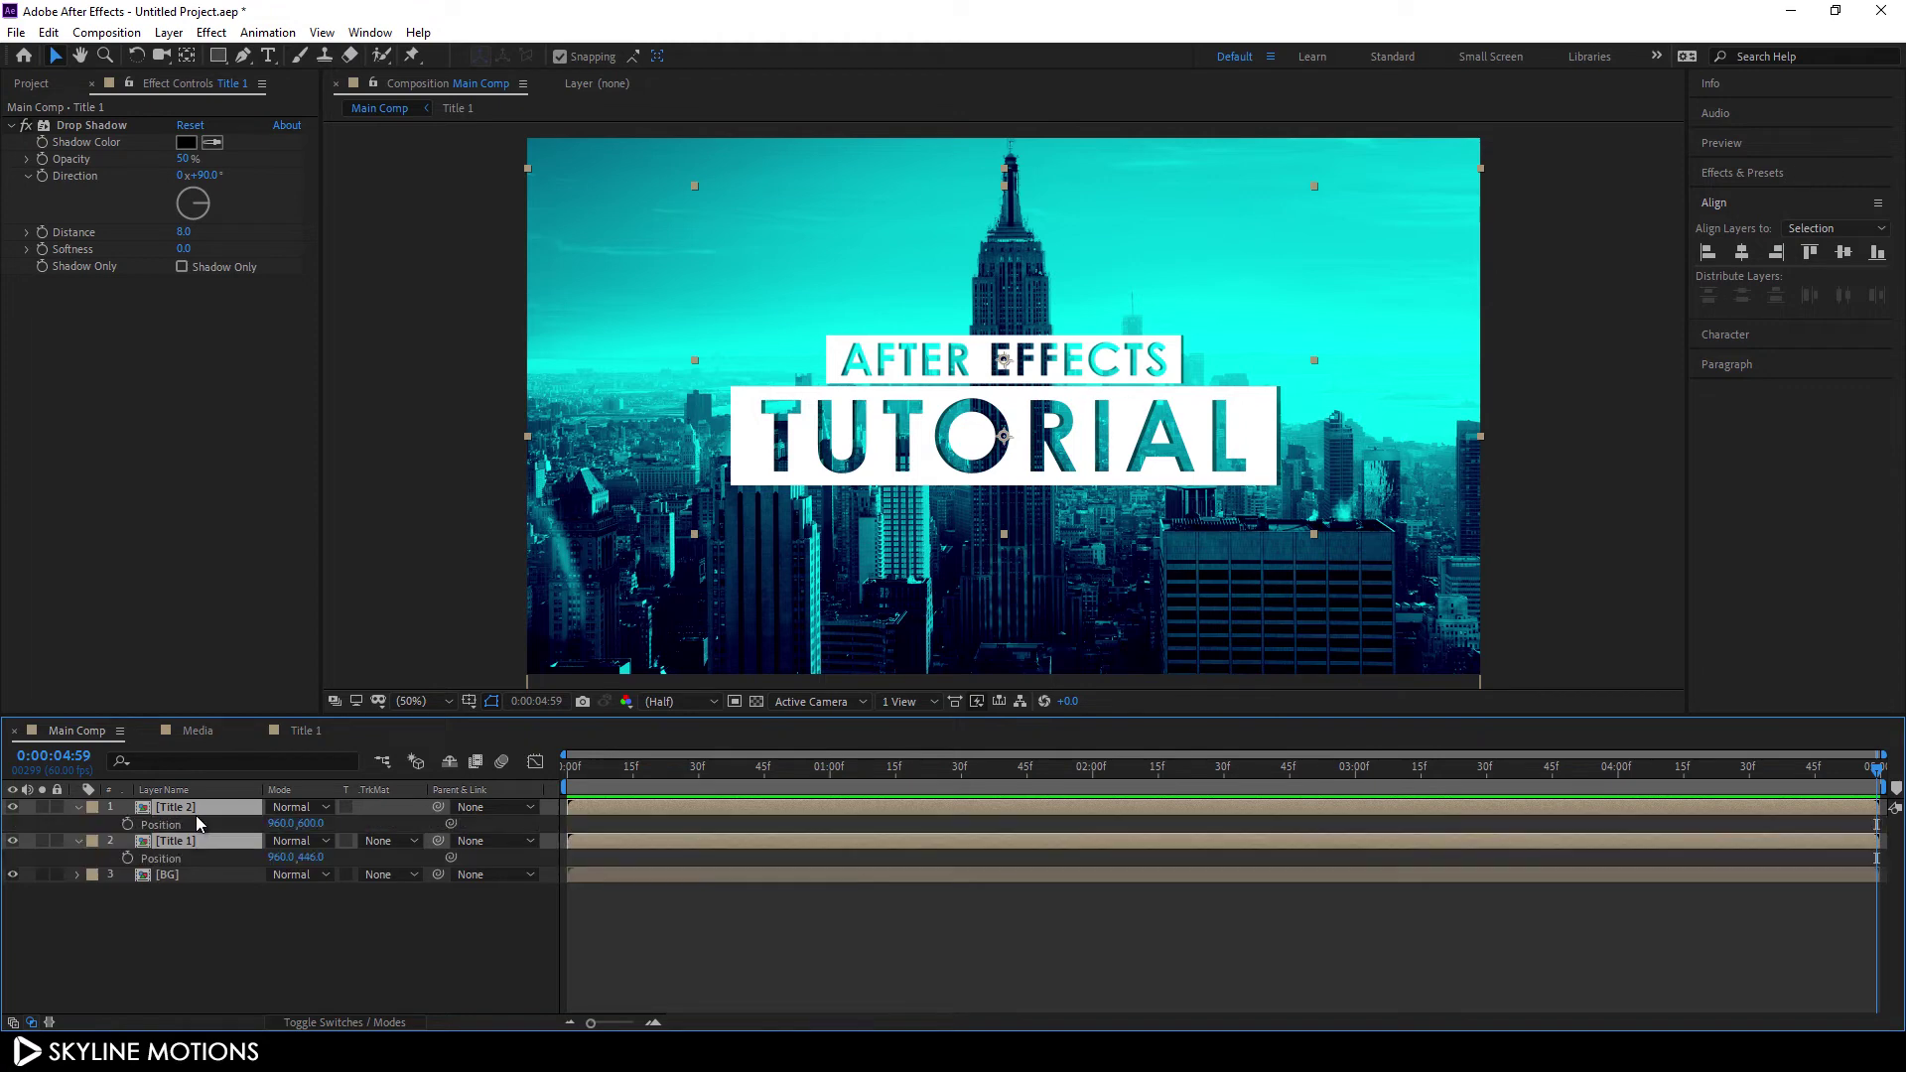
click(344, 903)
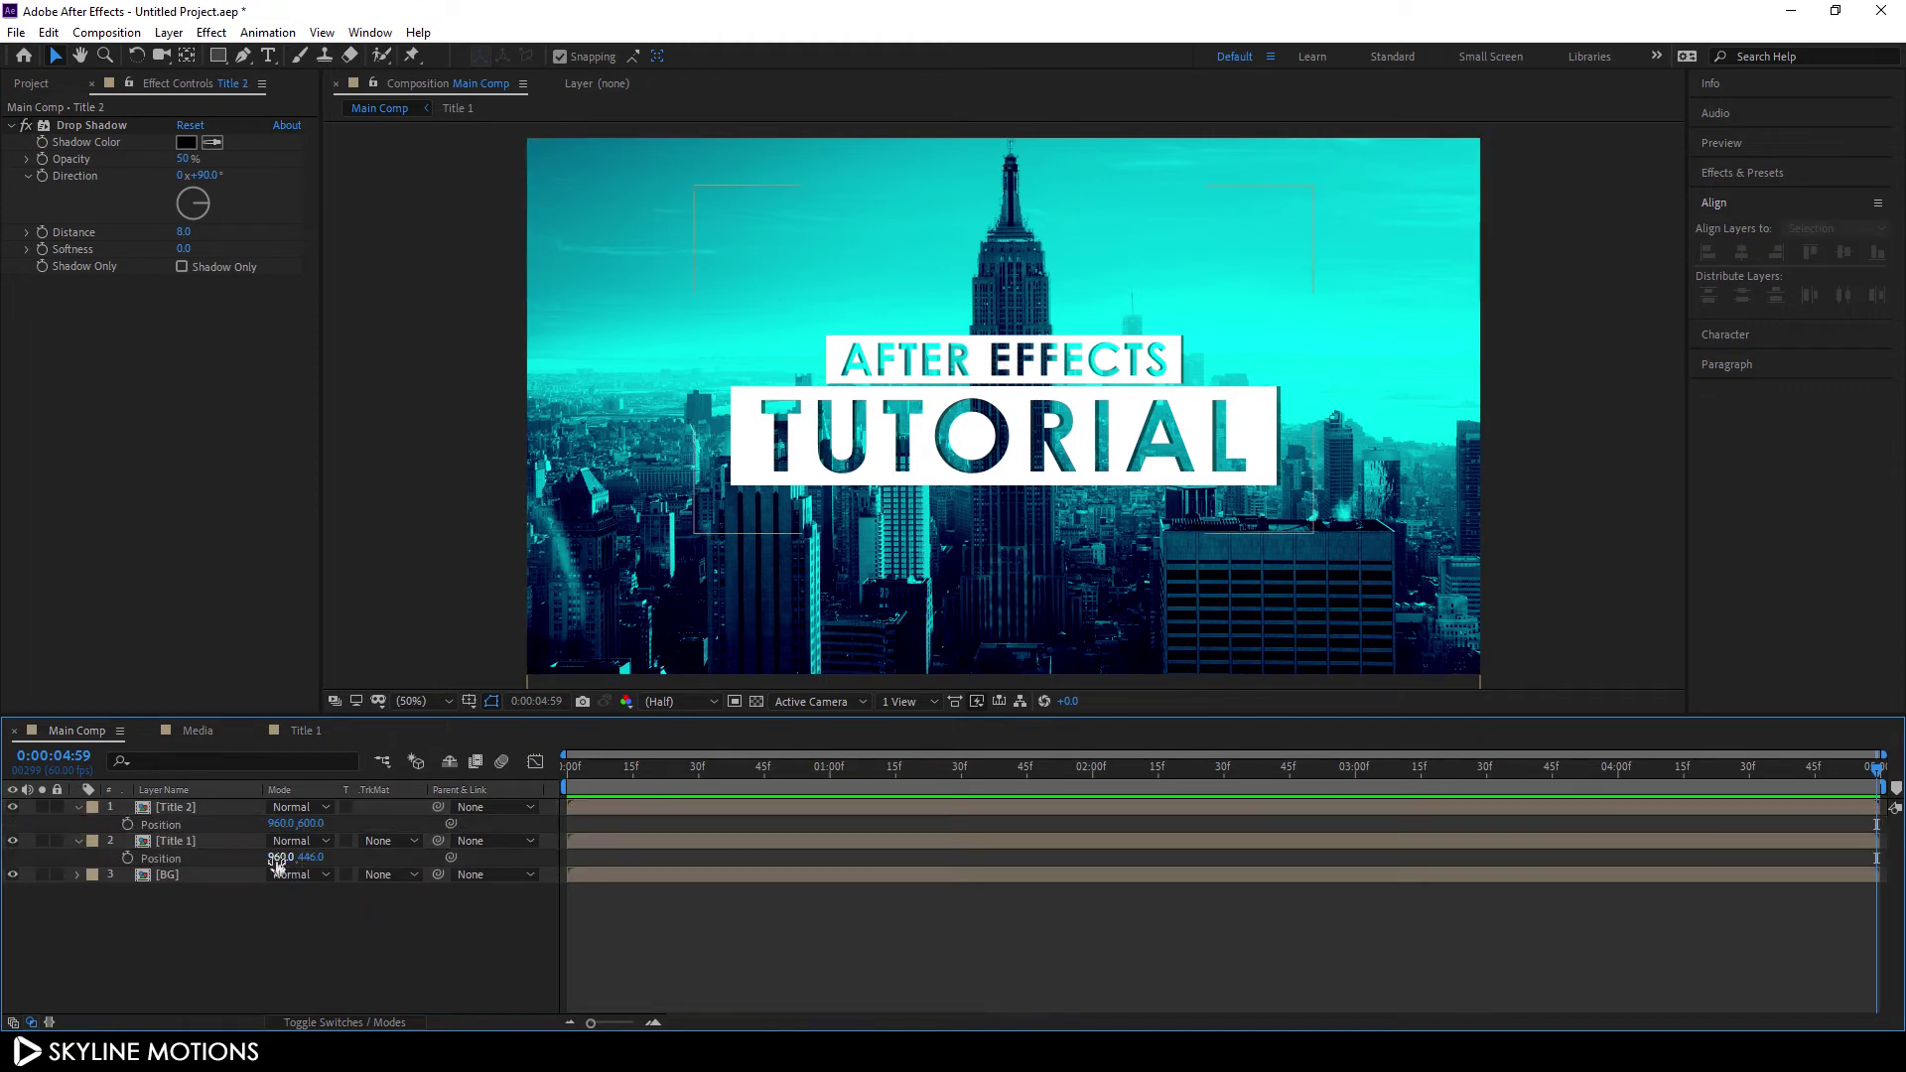
drag(281, 858, 310, 865)
Add Position keyframes to Title 1 and Title 2 at 0:00:04:59
shift+click(179, 807)
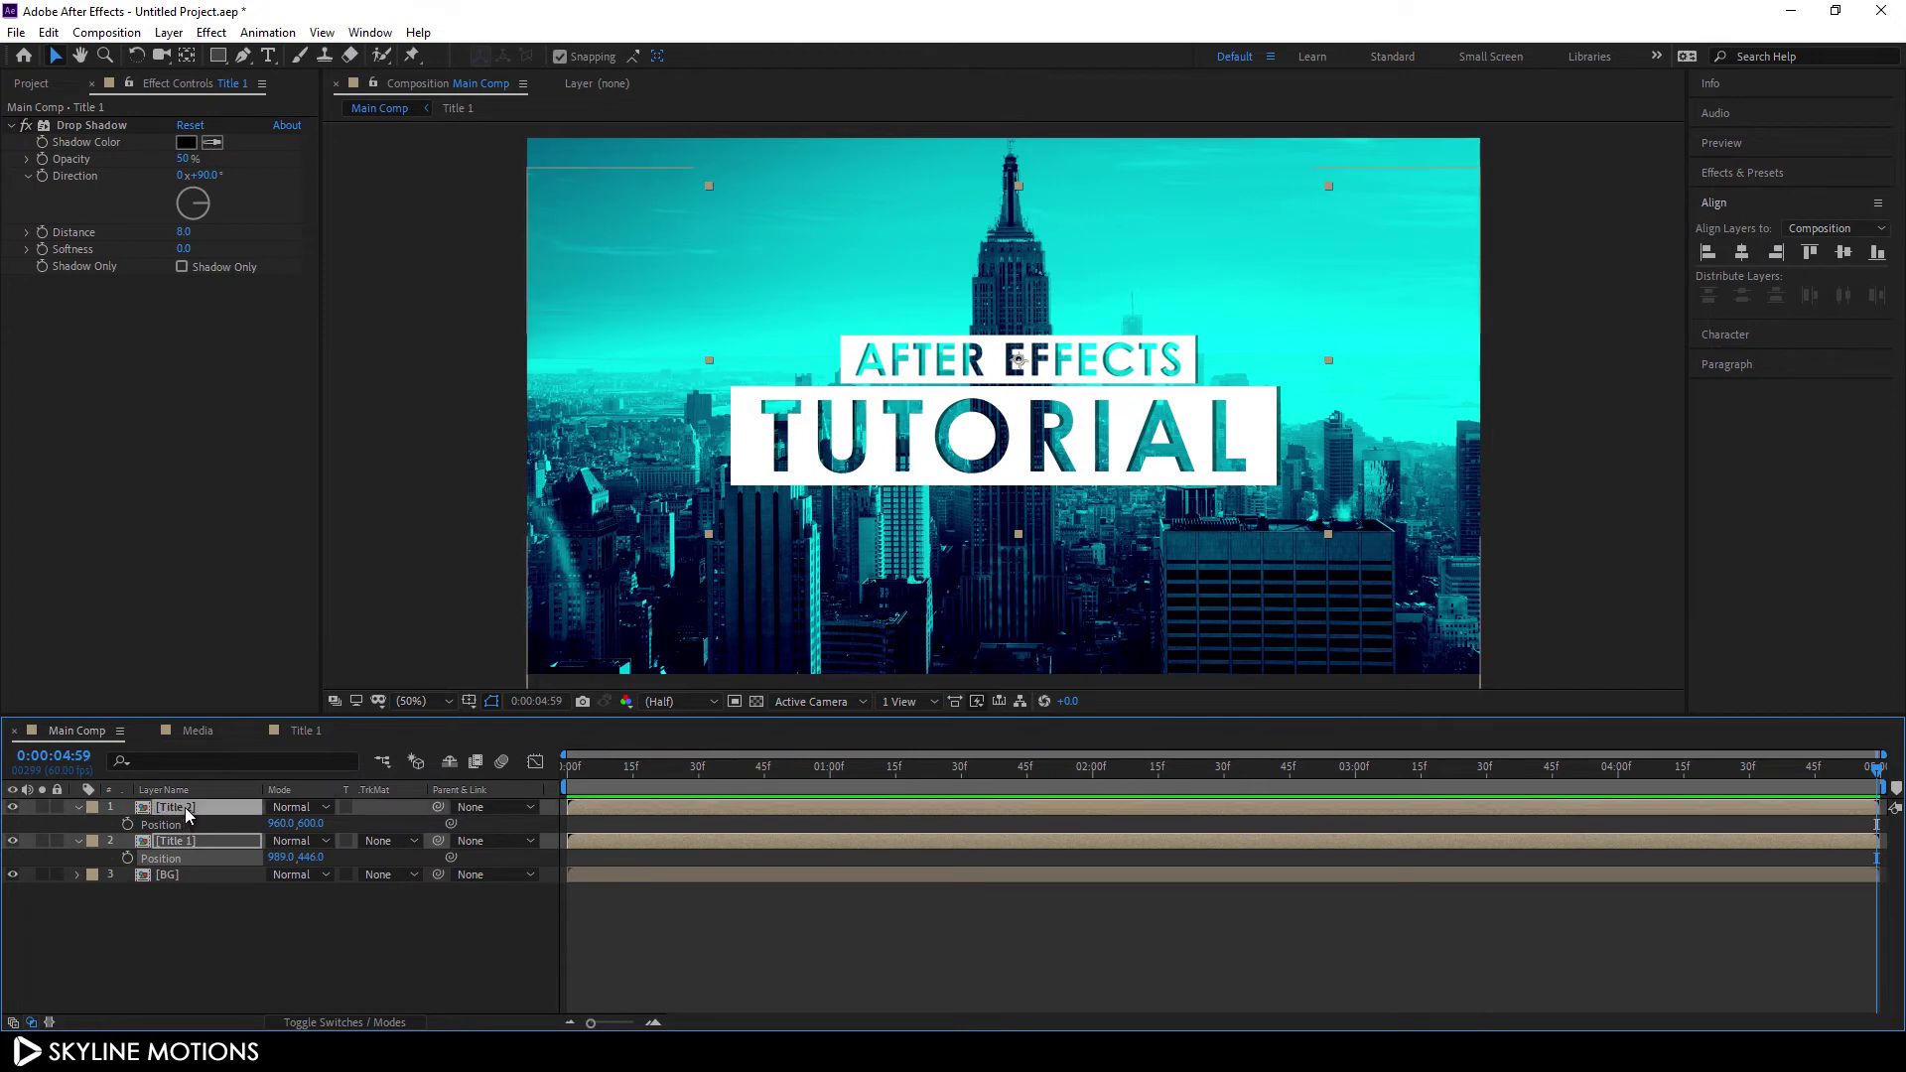
click(127, 858)
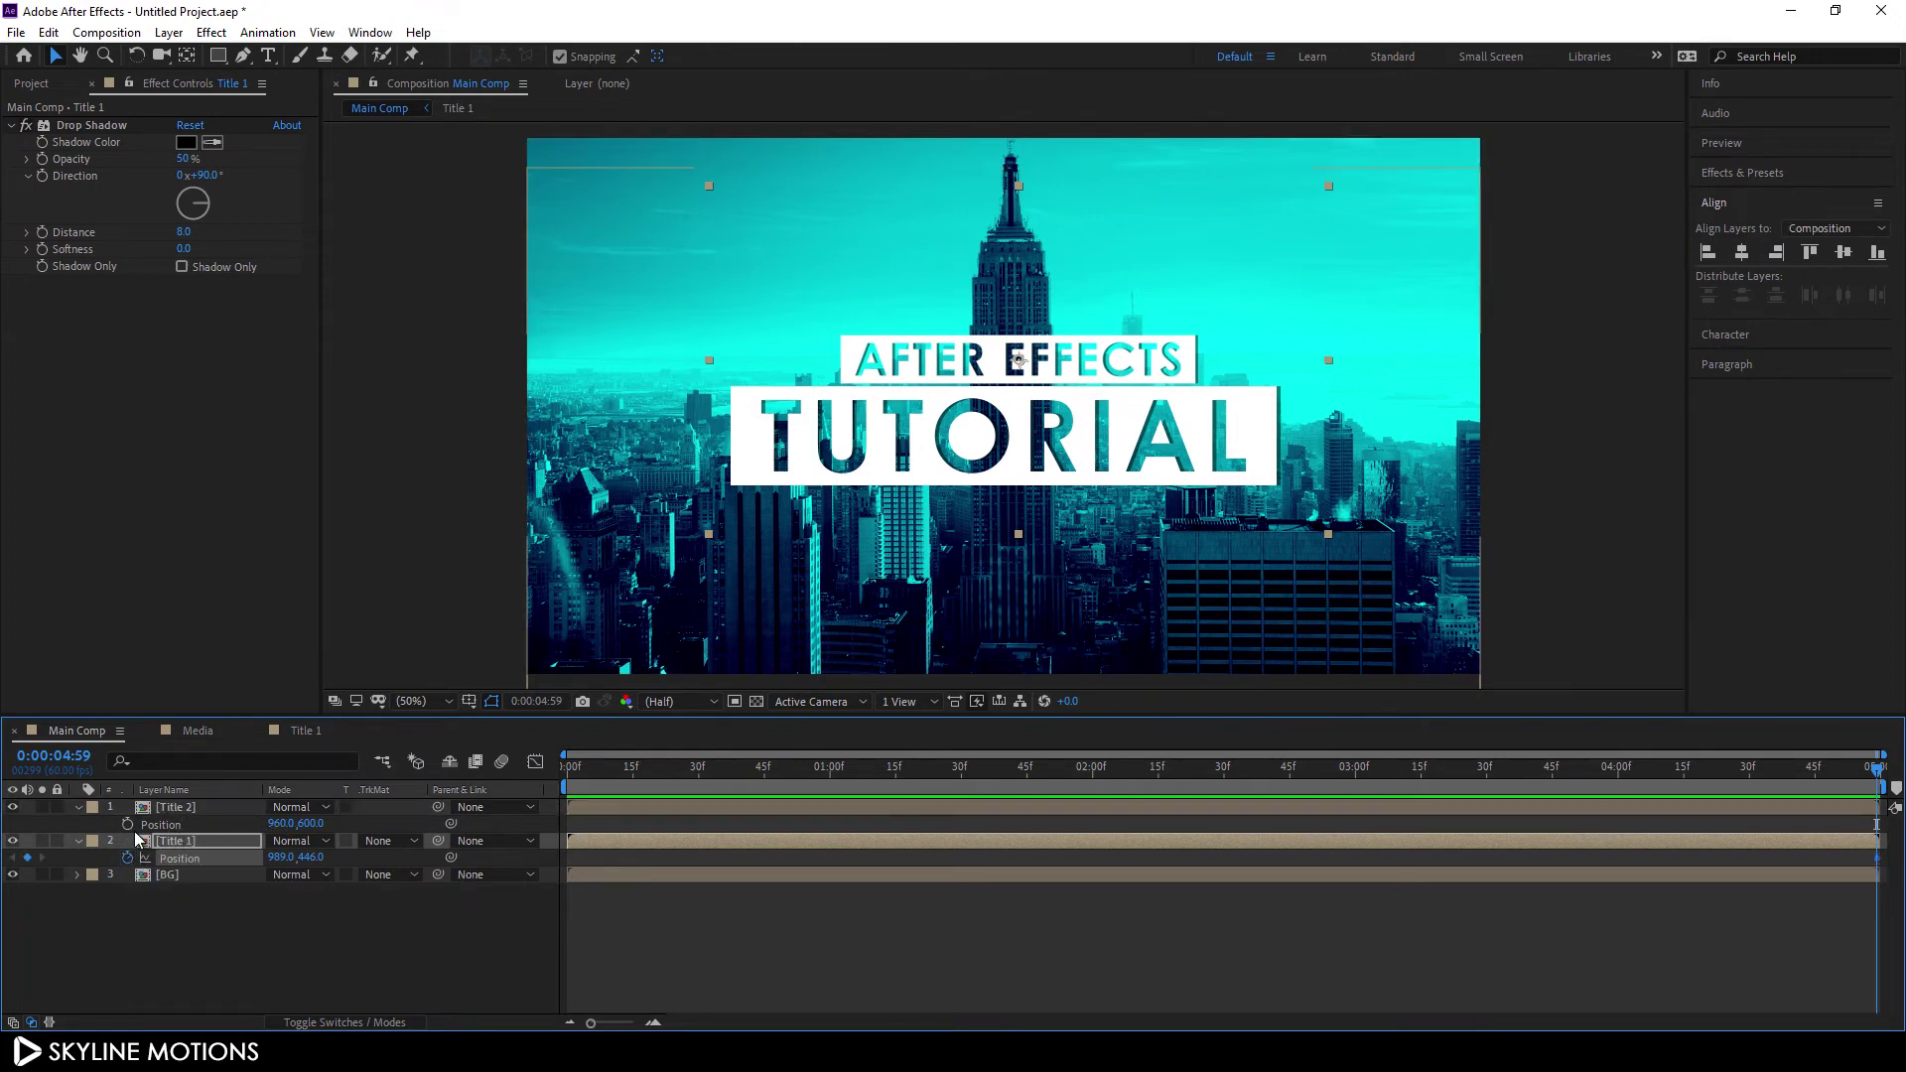
click(127, 825)
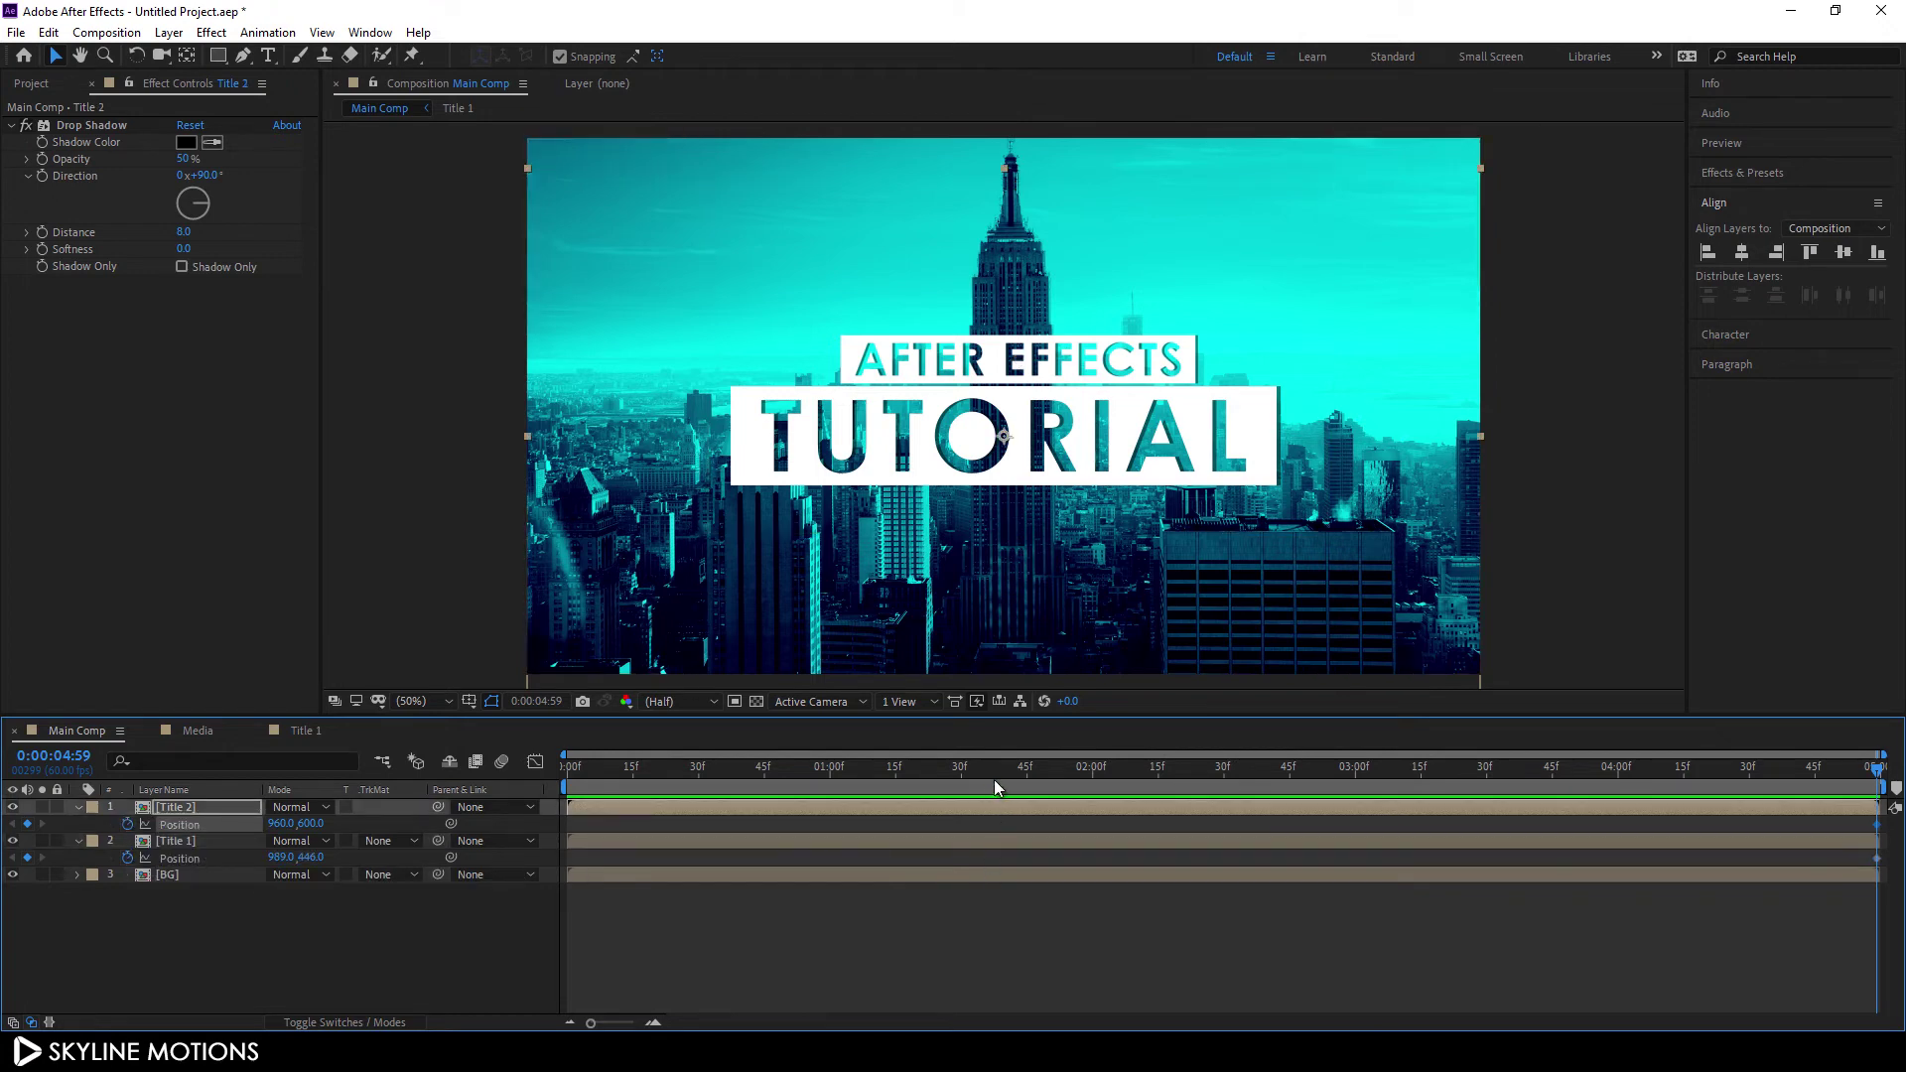
At 0:00:00:00, set Title 1's X position to 951 as its starting keyframe
drag(762, 771, 545, 788)
click(177, 841)
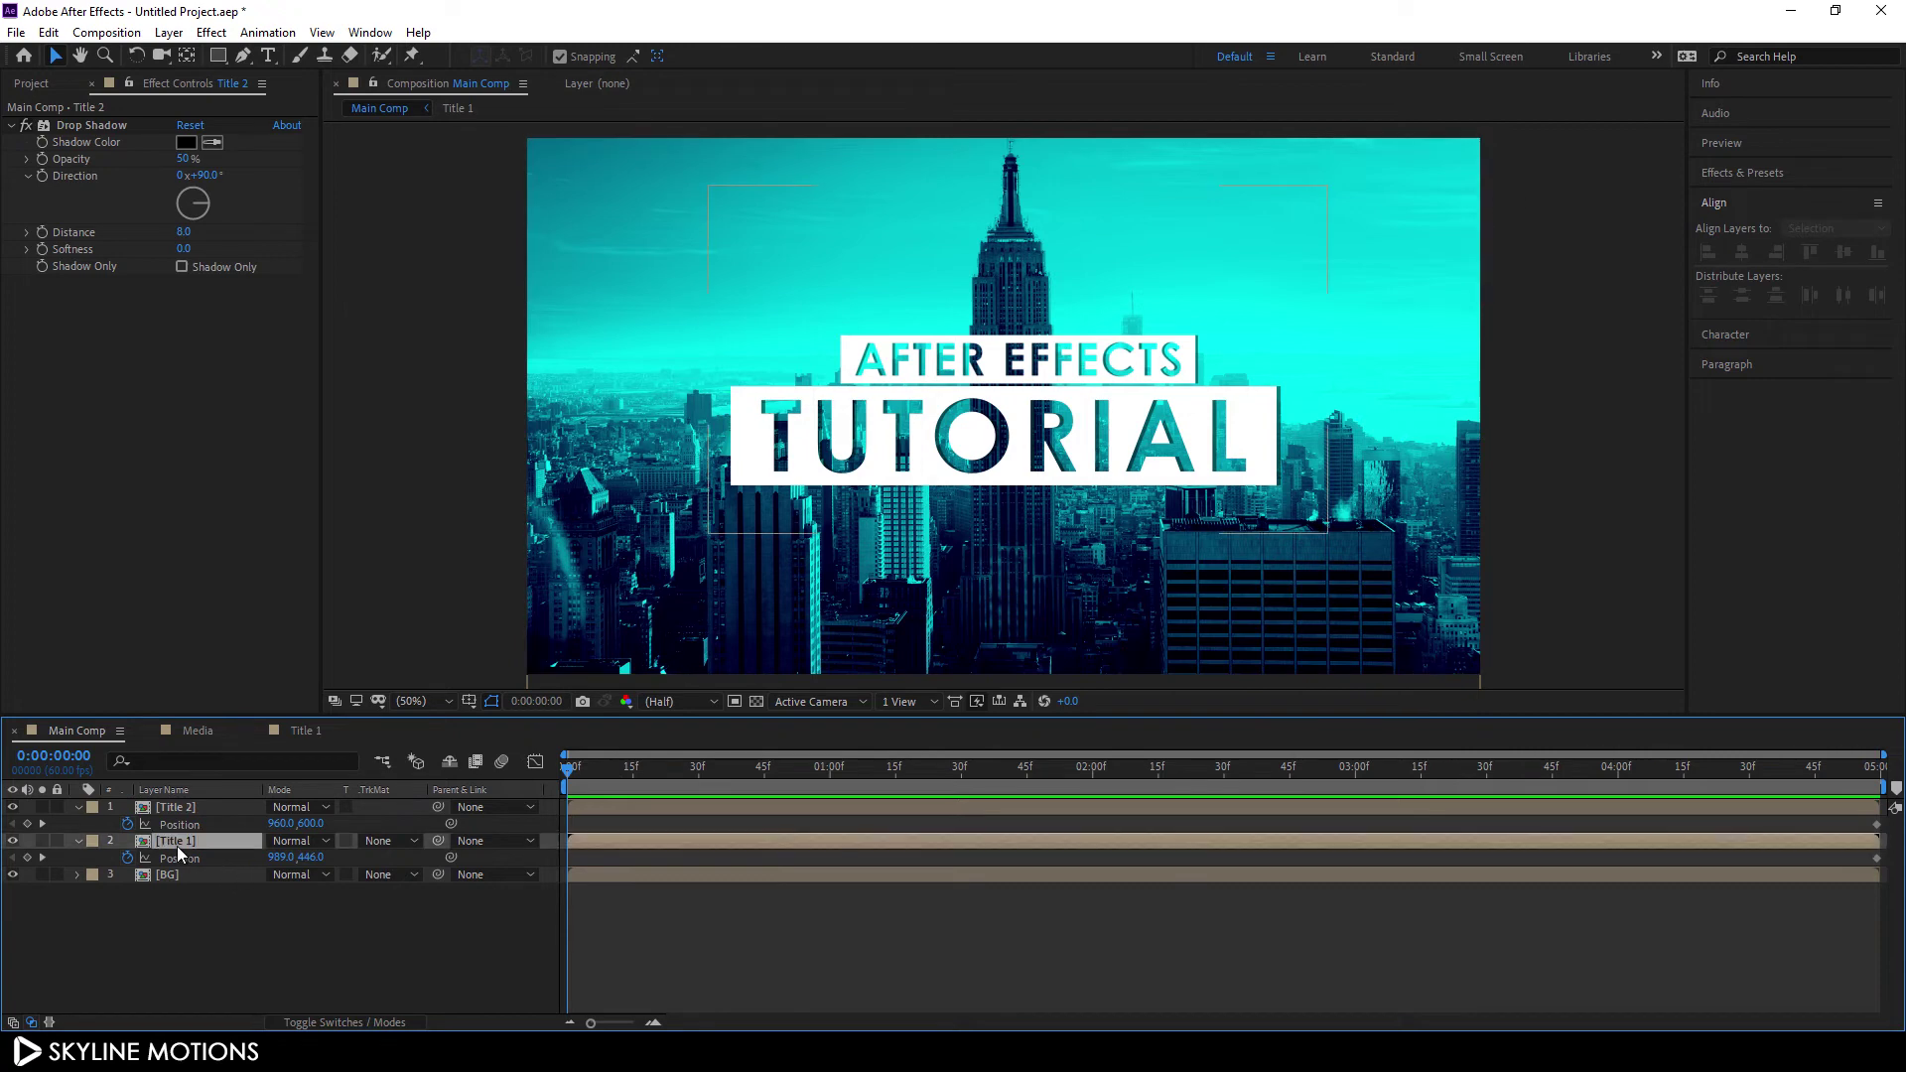
drag(279, 858, 239, 856)
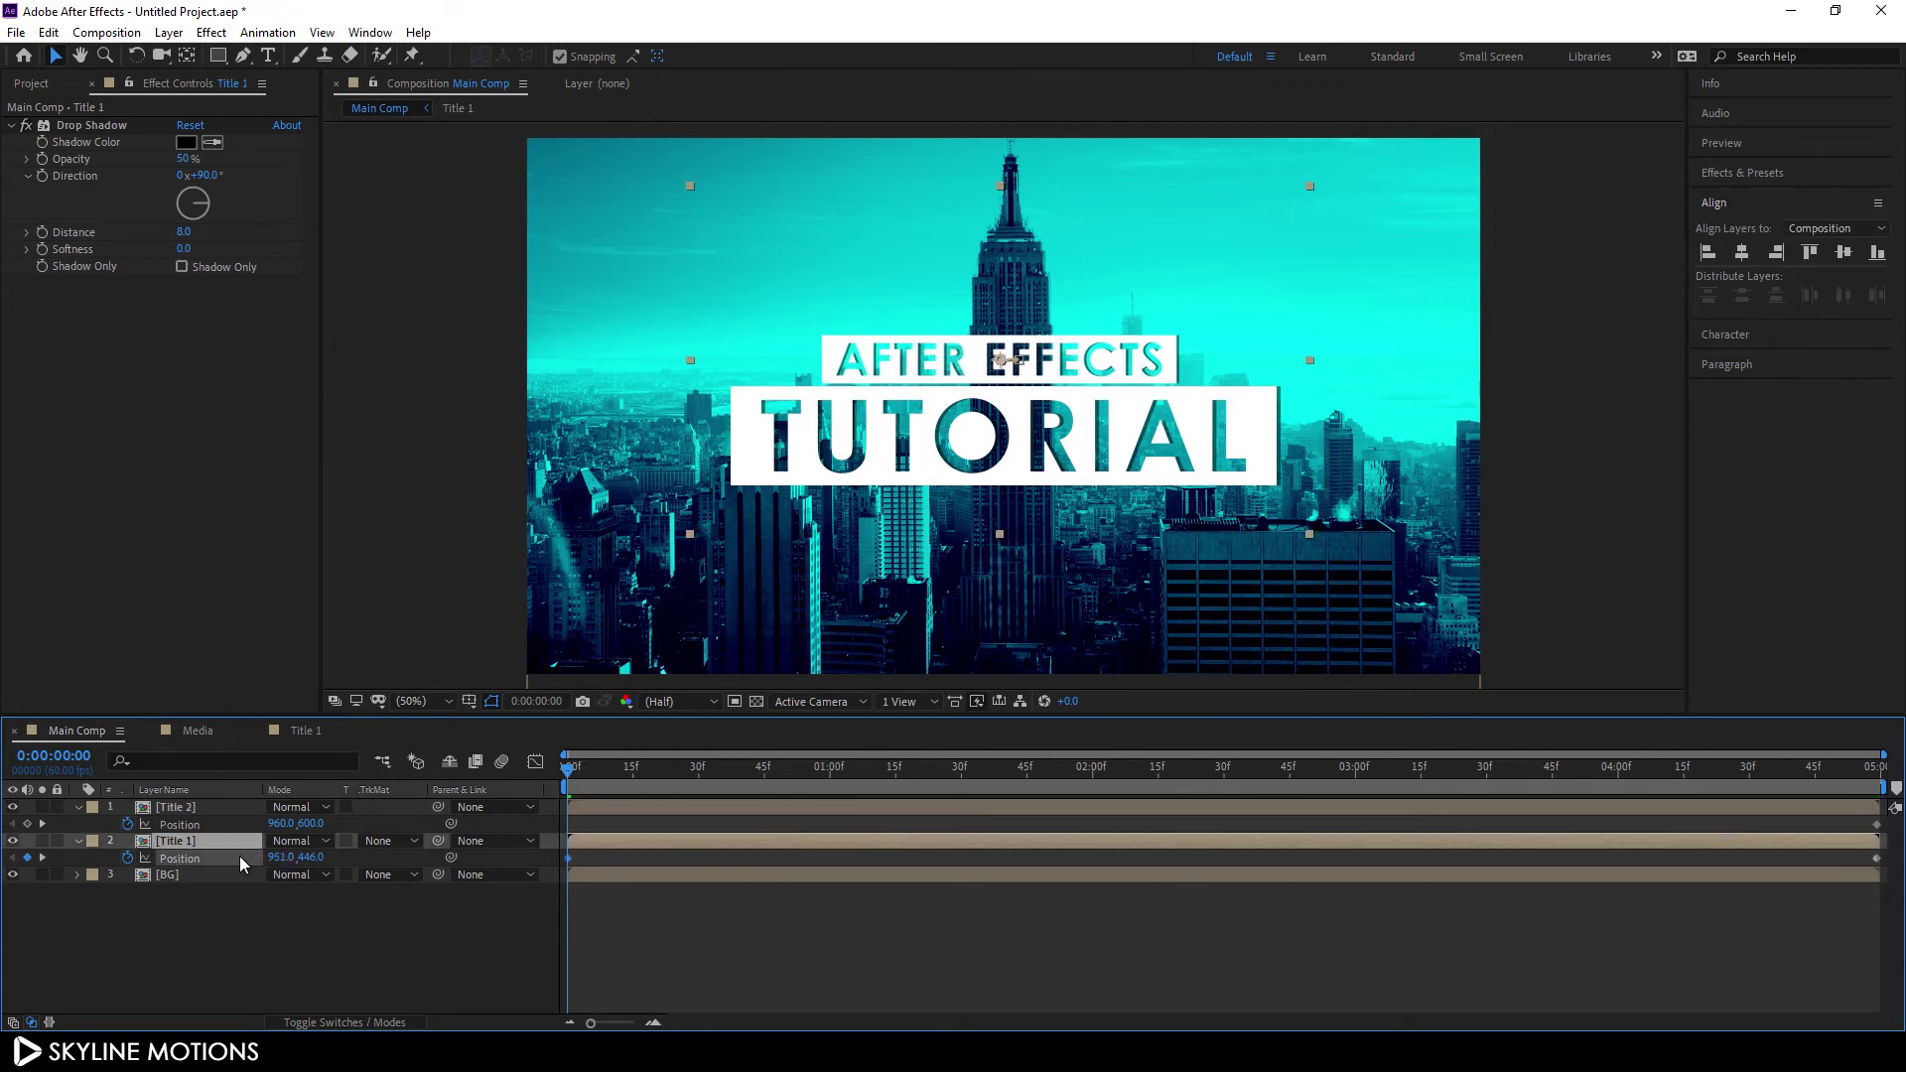
At 0:00:00:00, set Title 2's X position to 984, then collapse and deselect the title layers
click(182, 807)
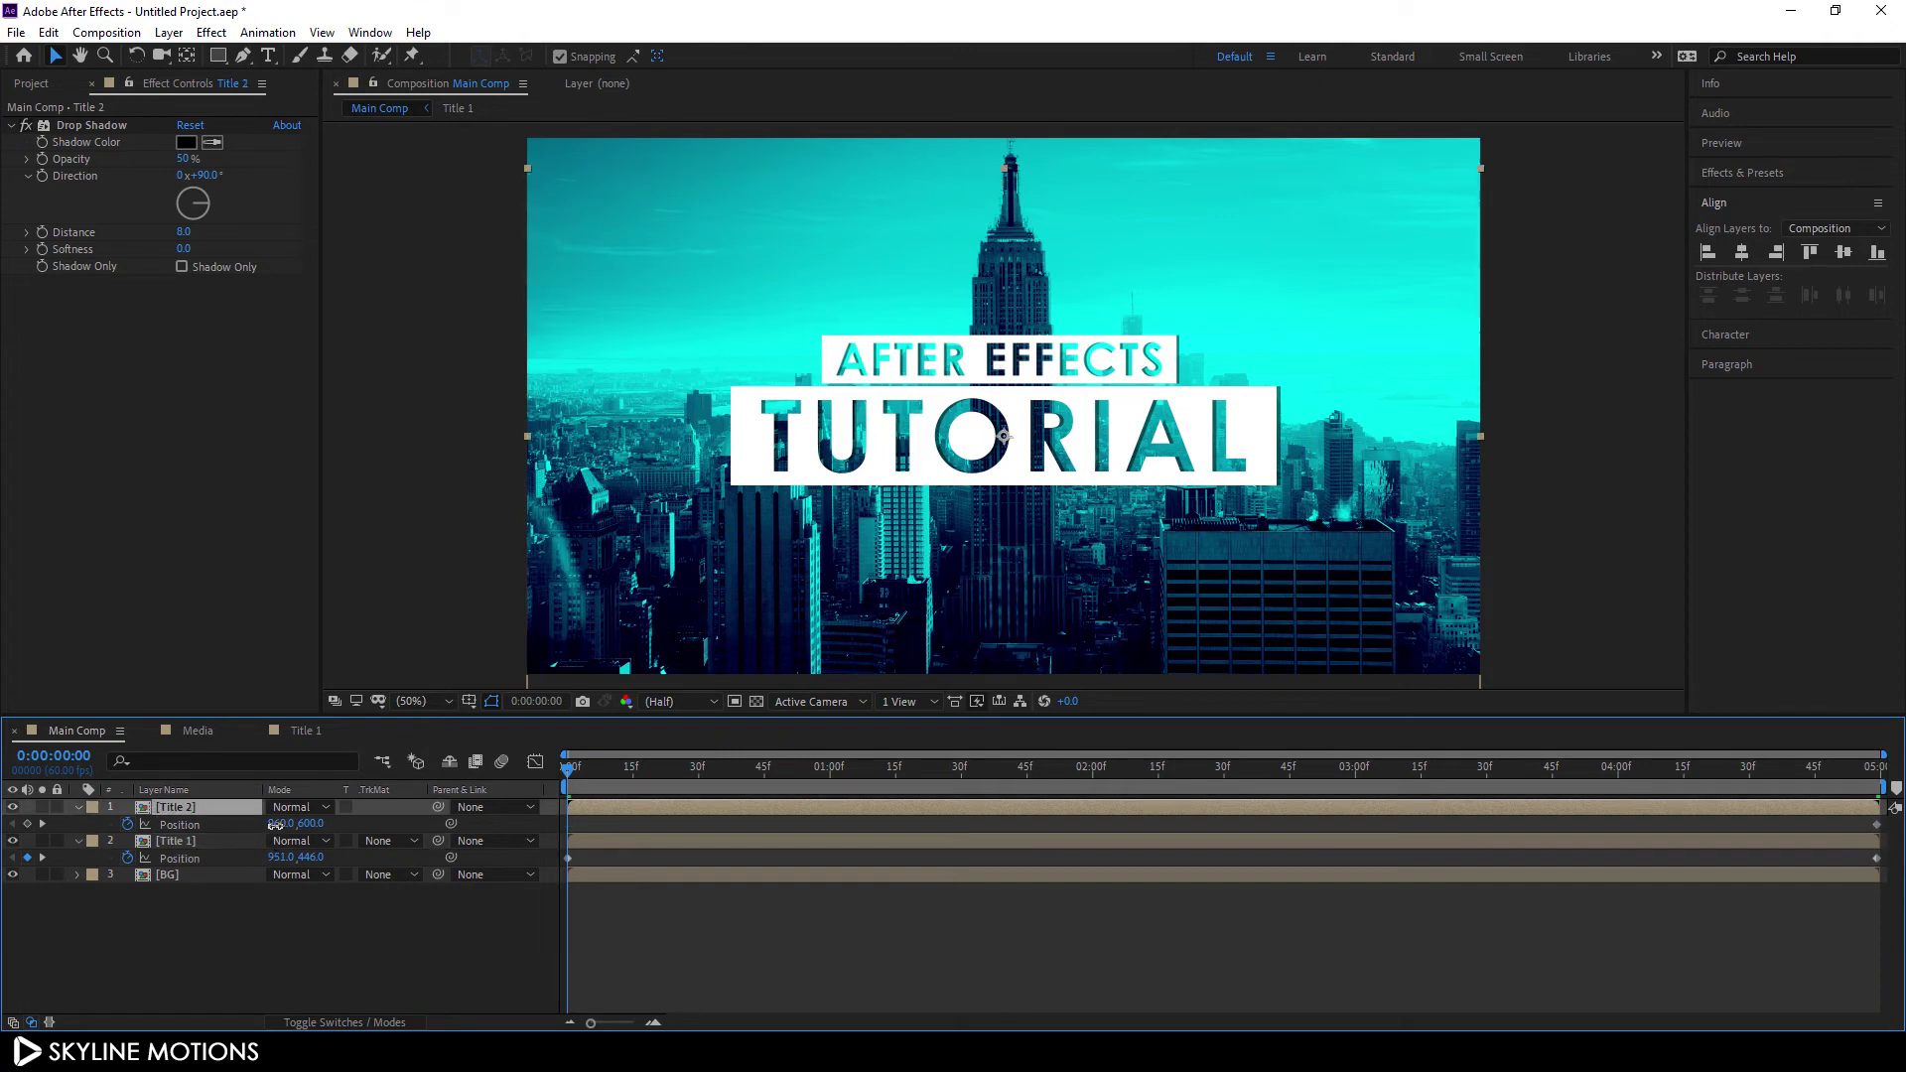
drag(275, 823, 302, 828)
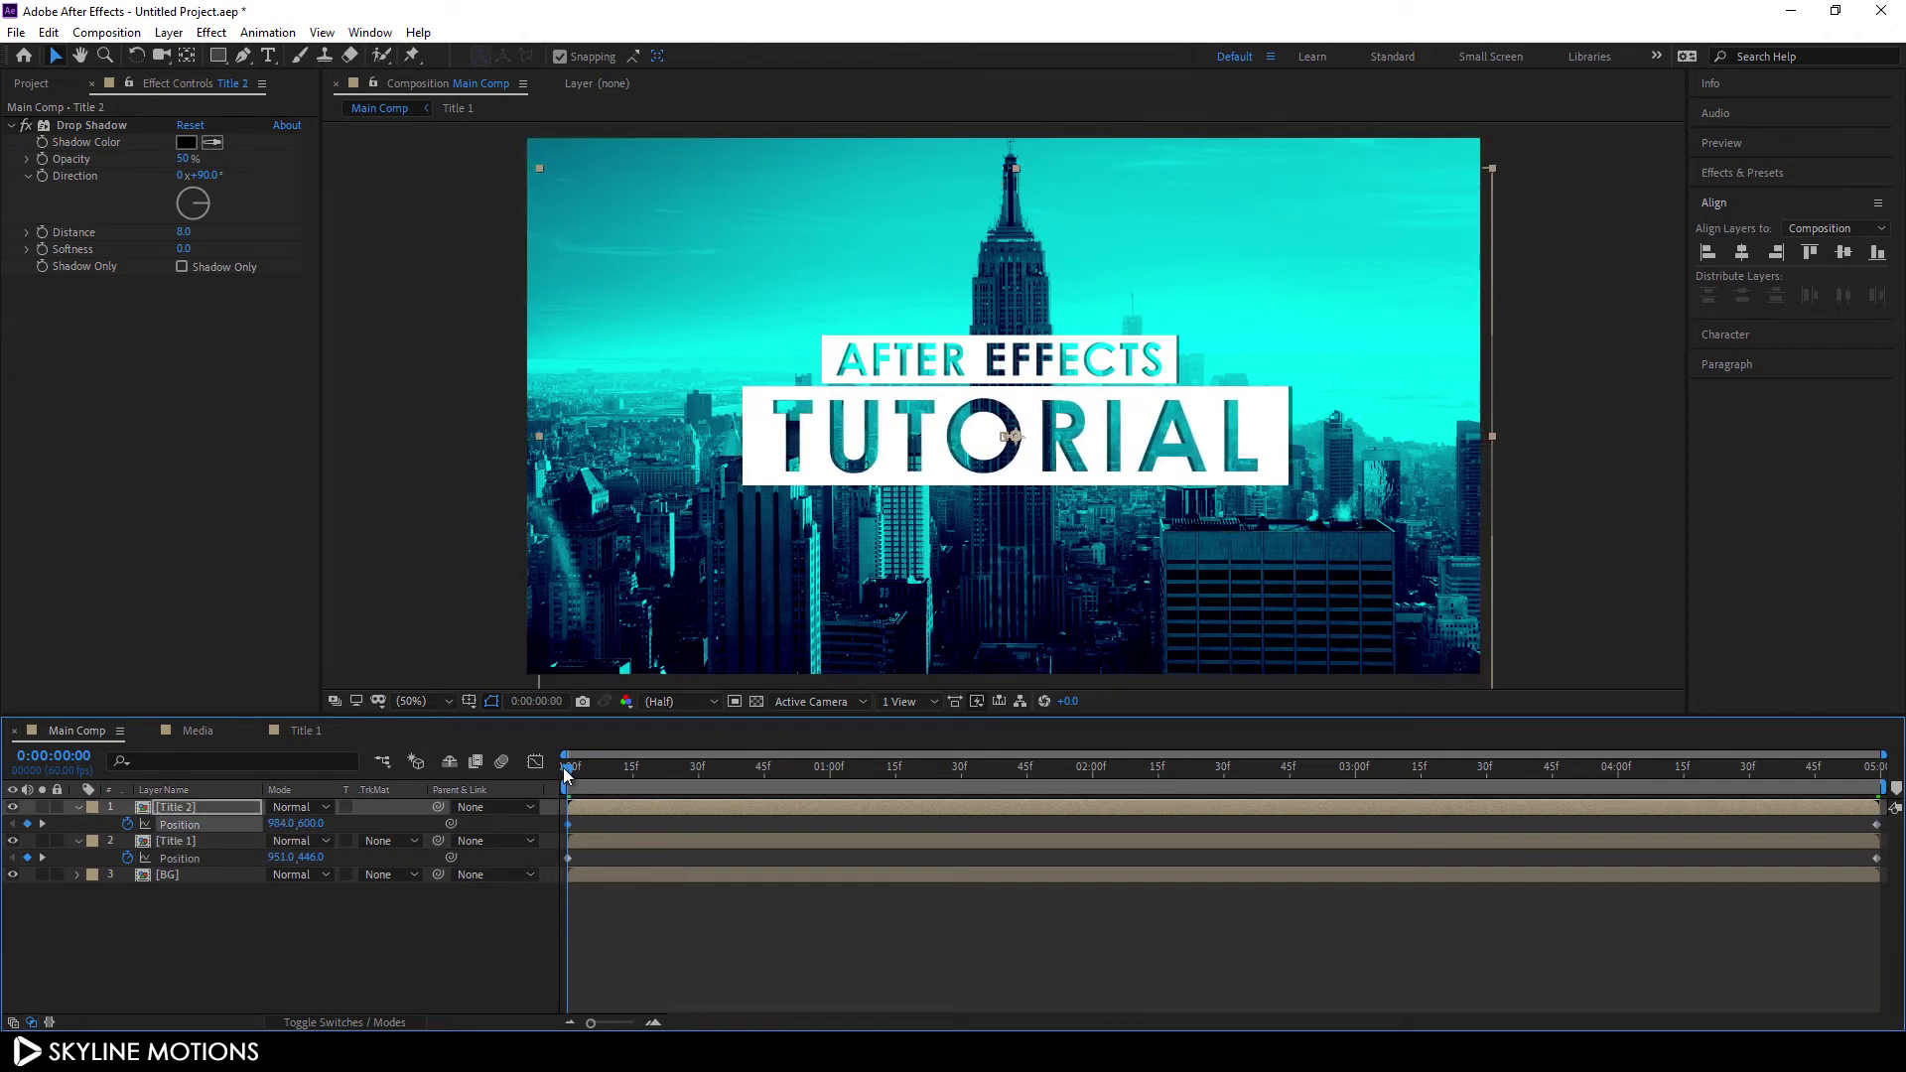
drag(566, 774, 123, 842)
click(78, 807)
click(77, 824)
click(238, 886)
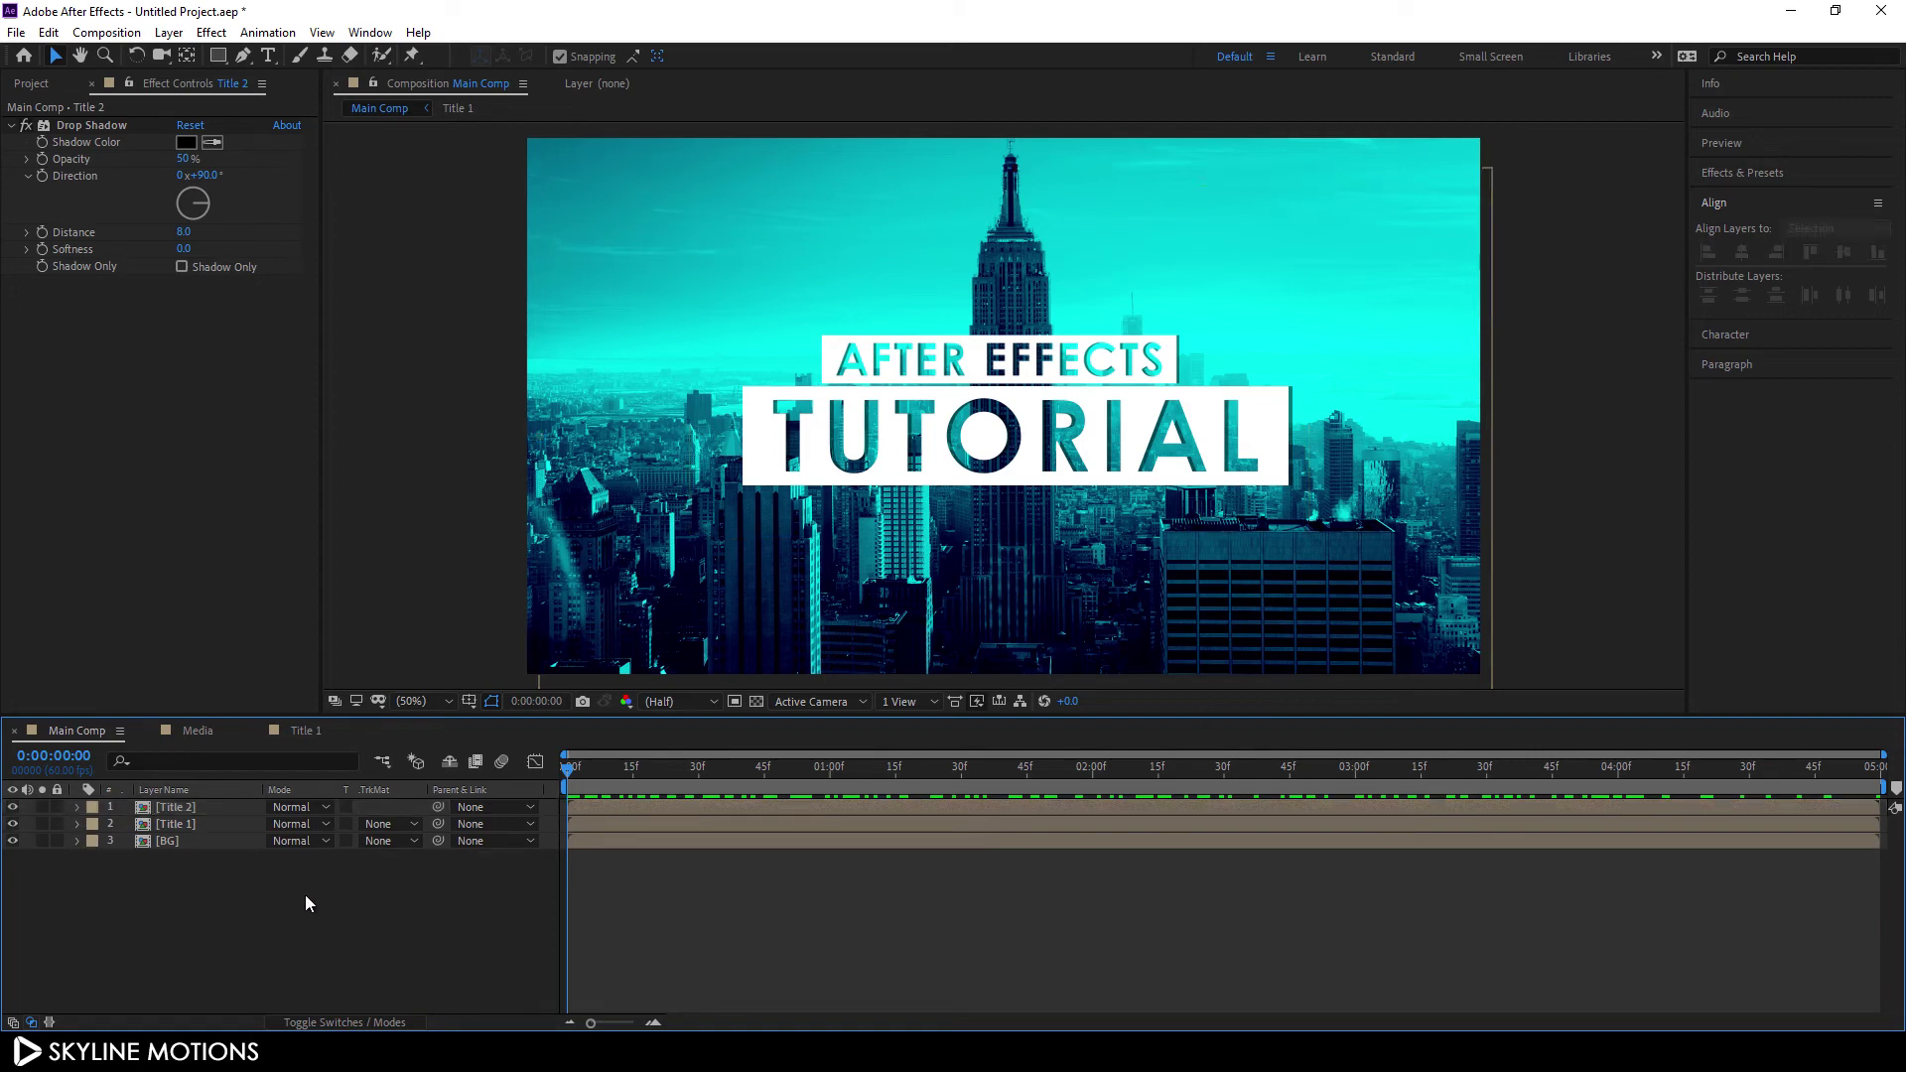
Create a two-node 35mm camera layer named Cam in Main Comp
click(168, 32)
mouse_move(183, 56)
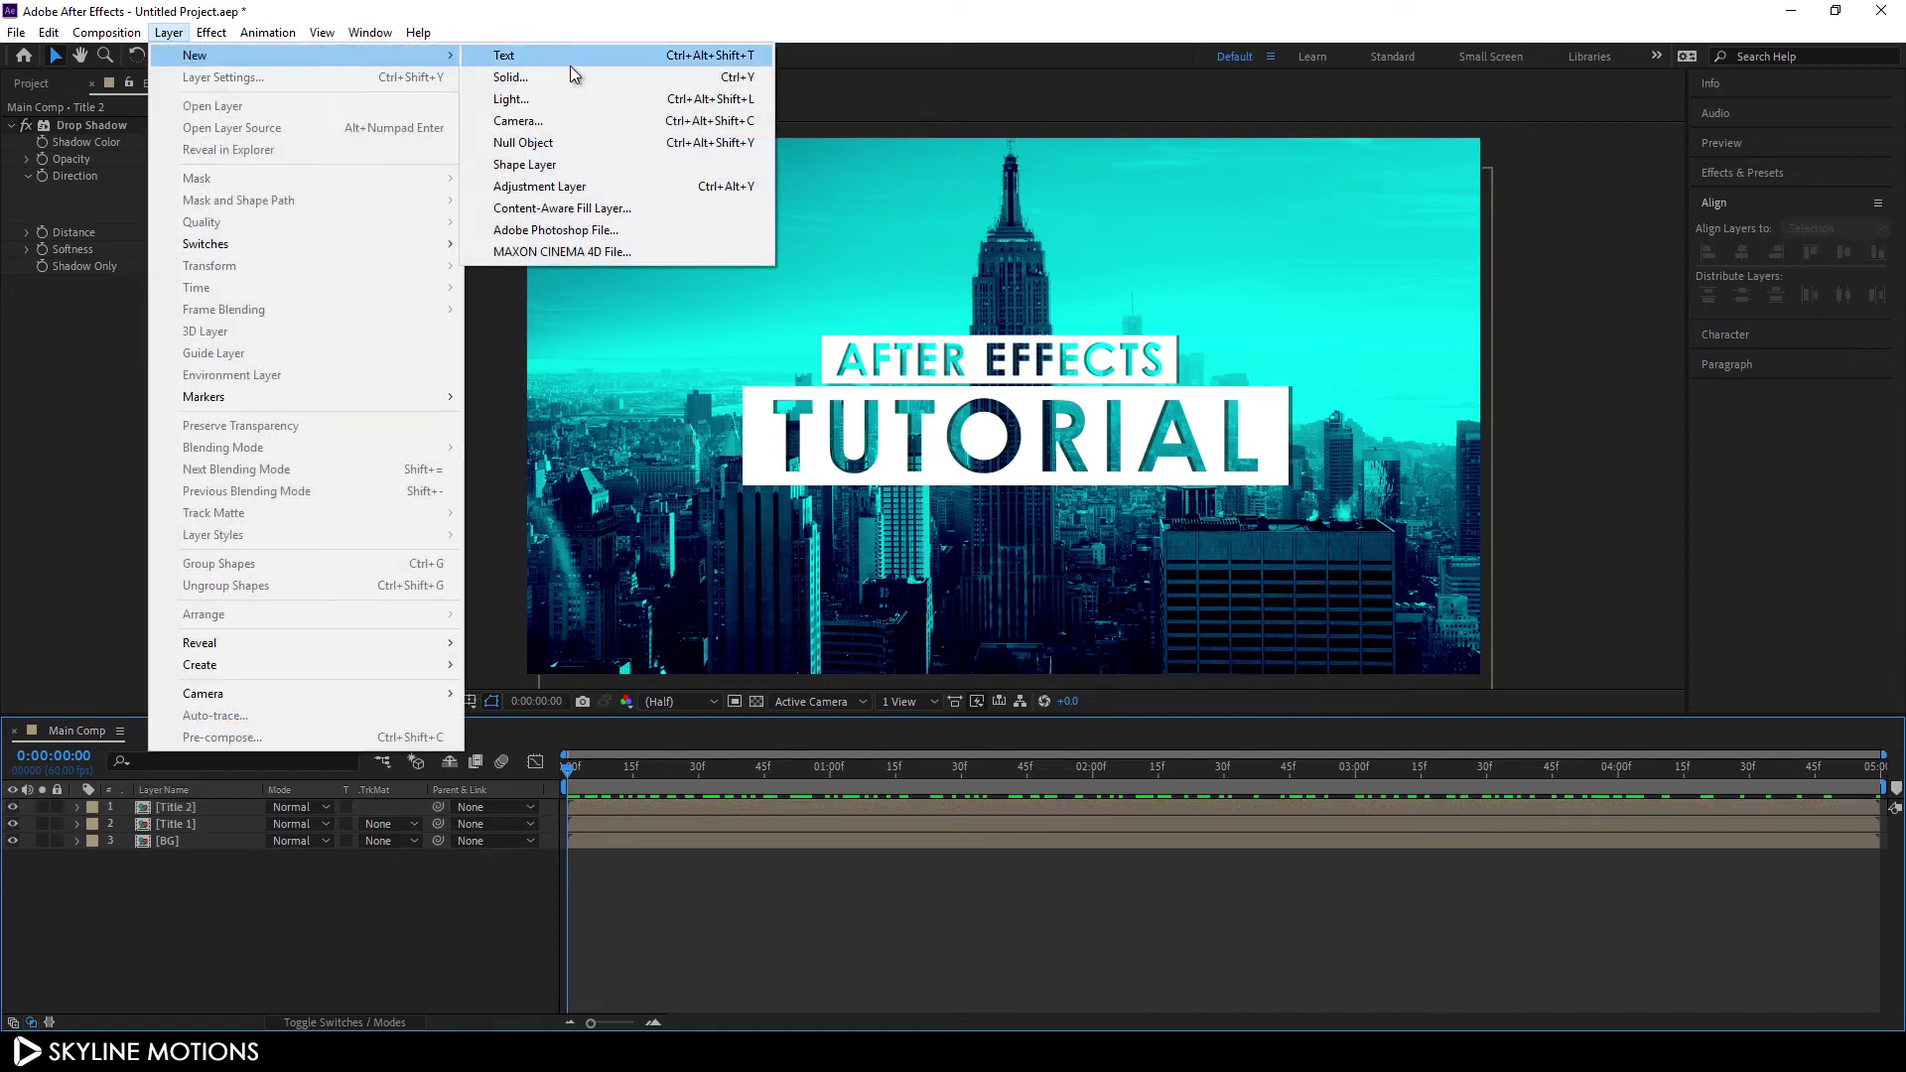
click(522, 120)
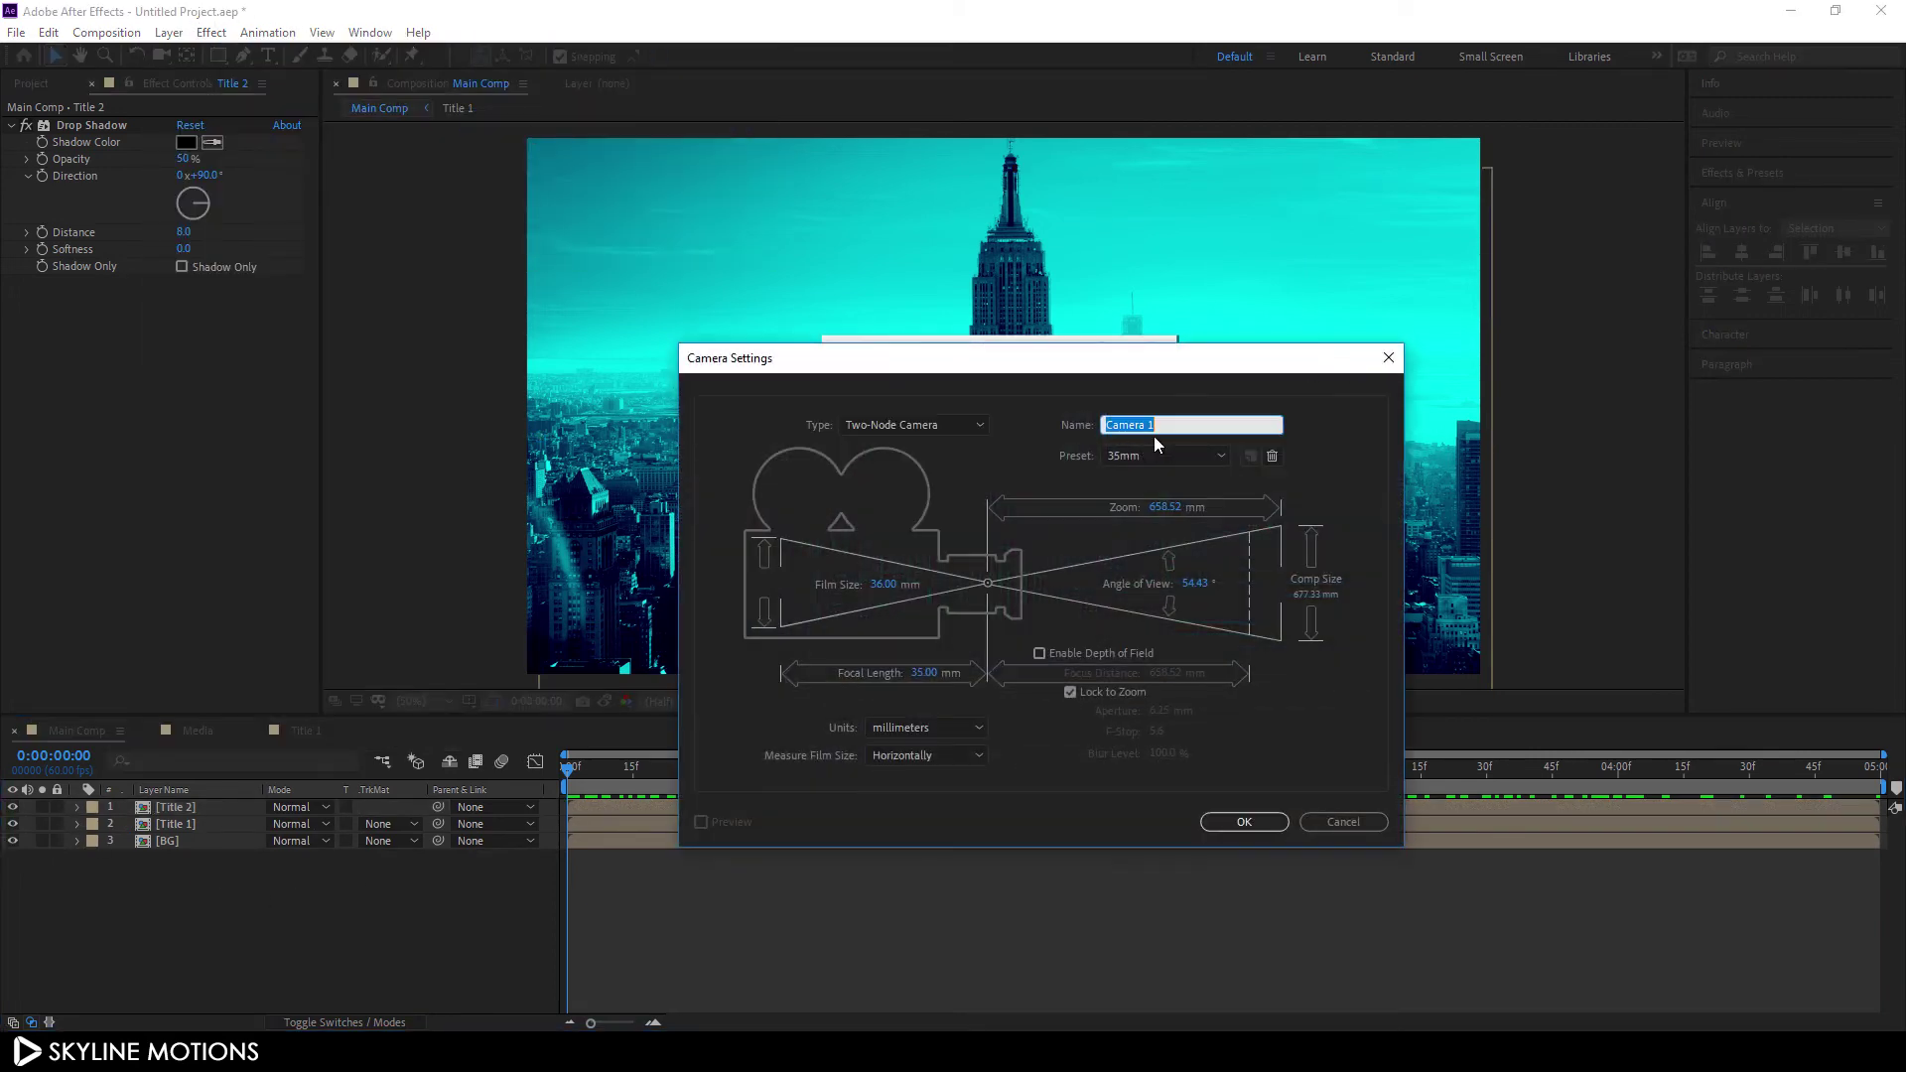
drag(1153, 427, 1137, 425)
click(1244, 822)
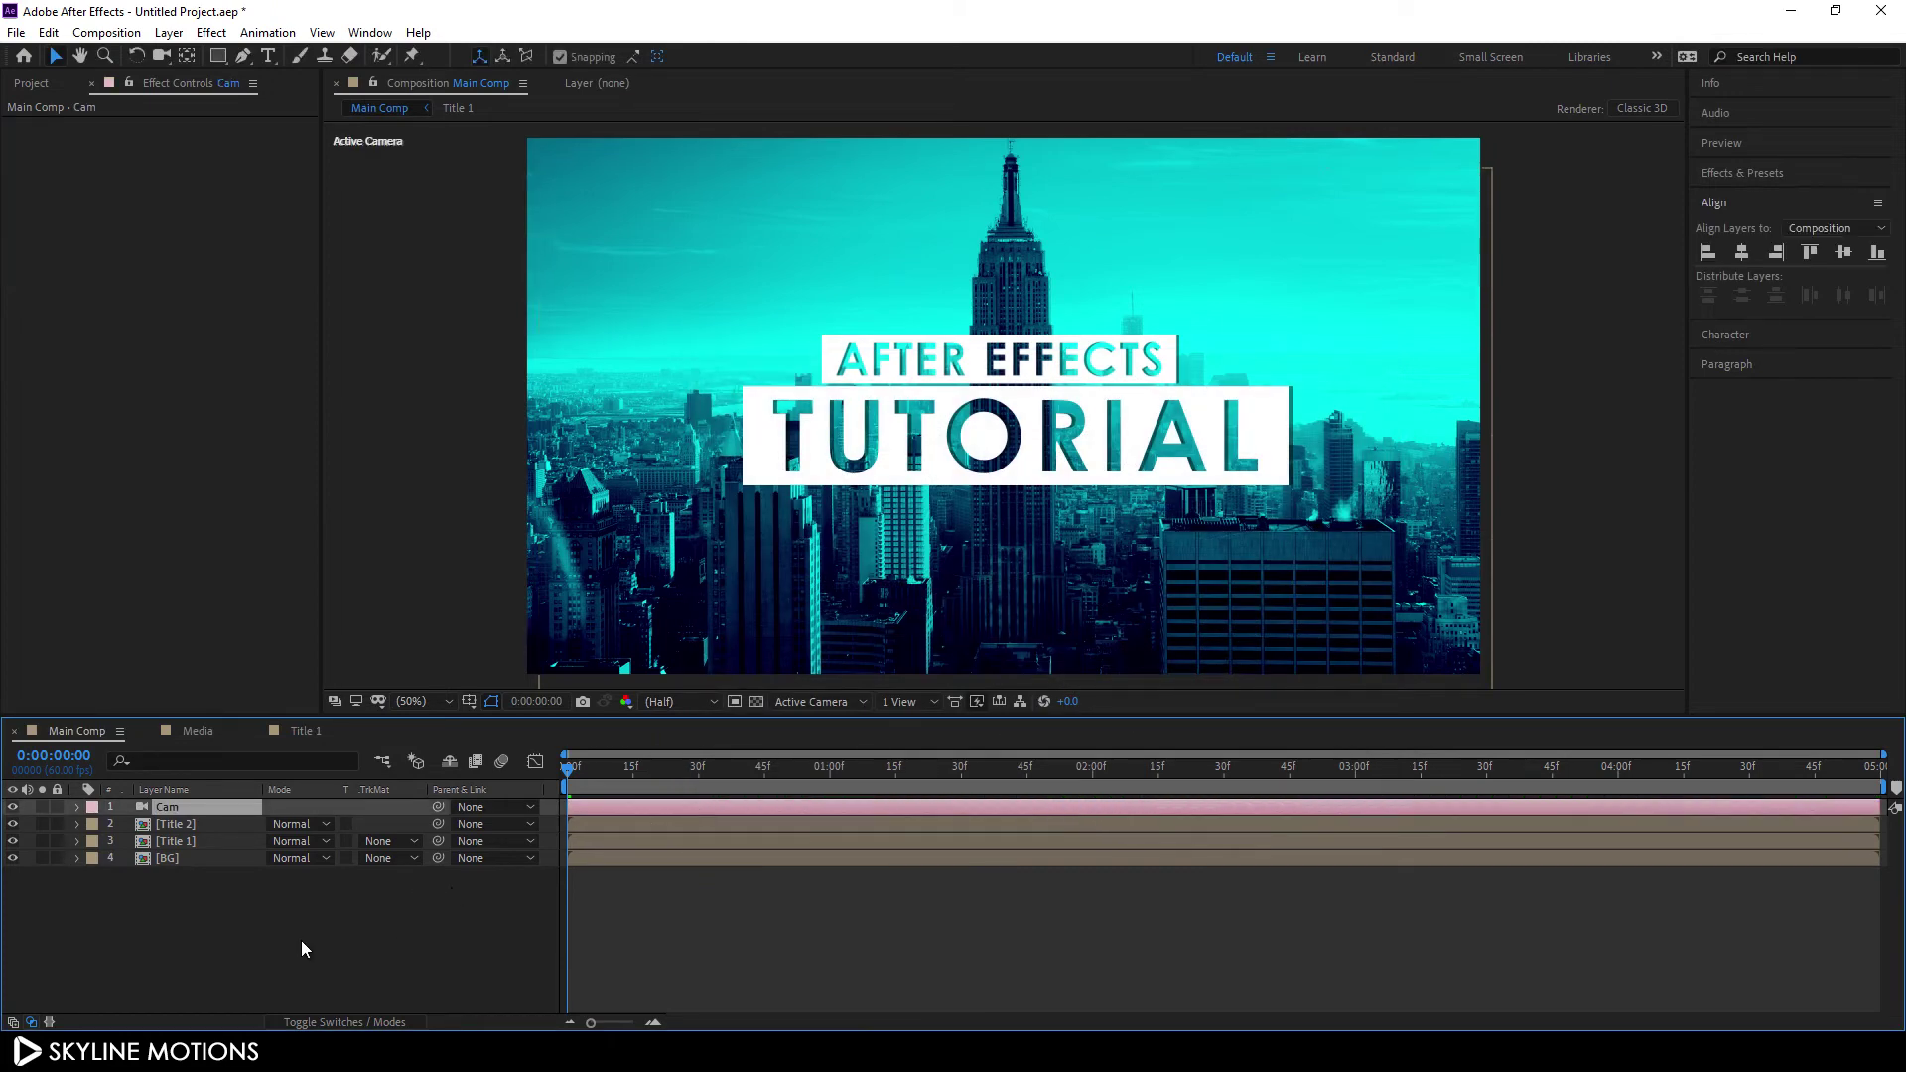
Add a null object above the Cam layer in Main Comp
click(300, 939)
click(167, 32)
mouse_move(256, 57)
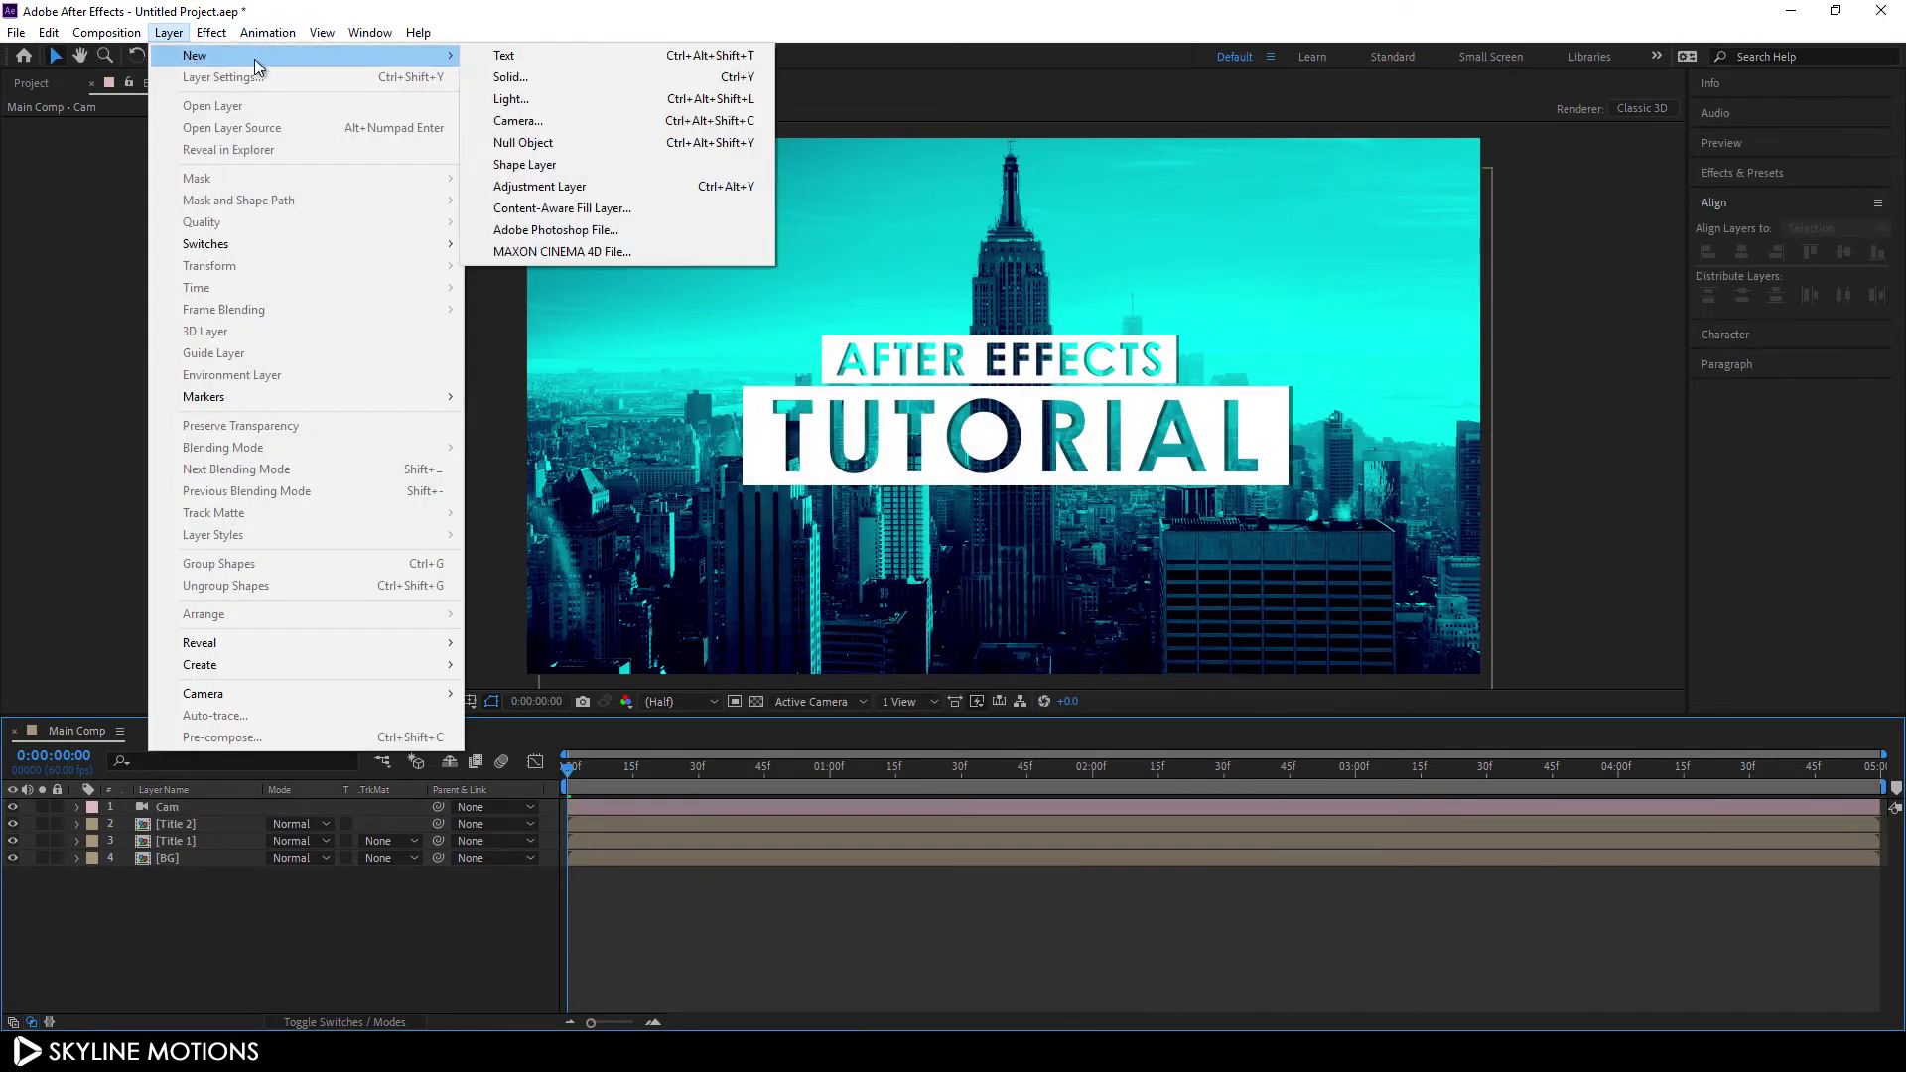
click(542, 151)
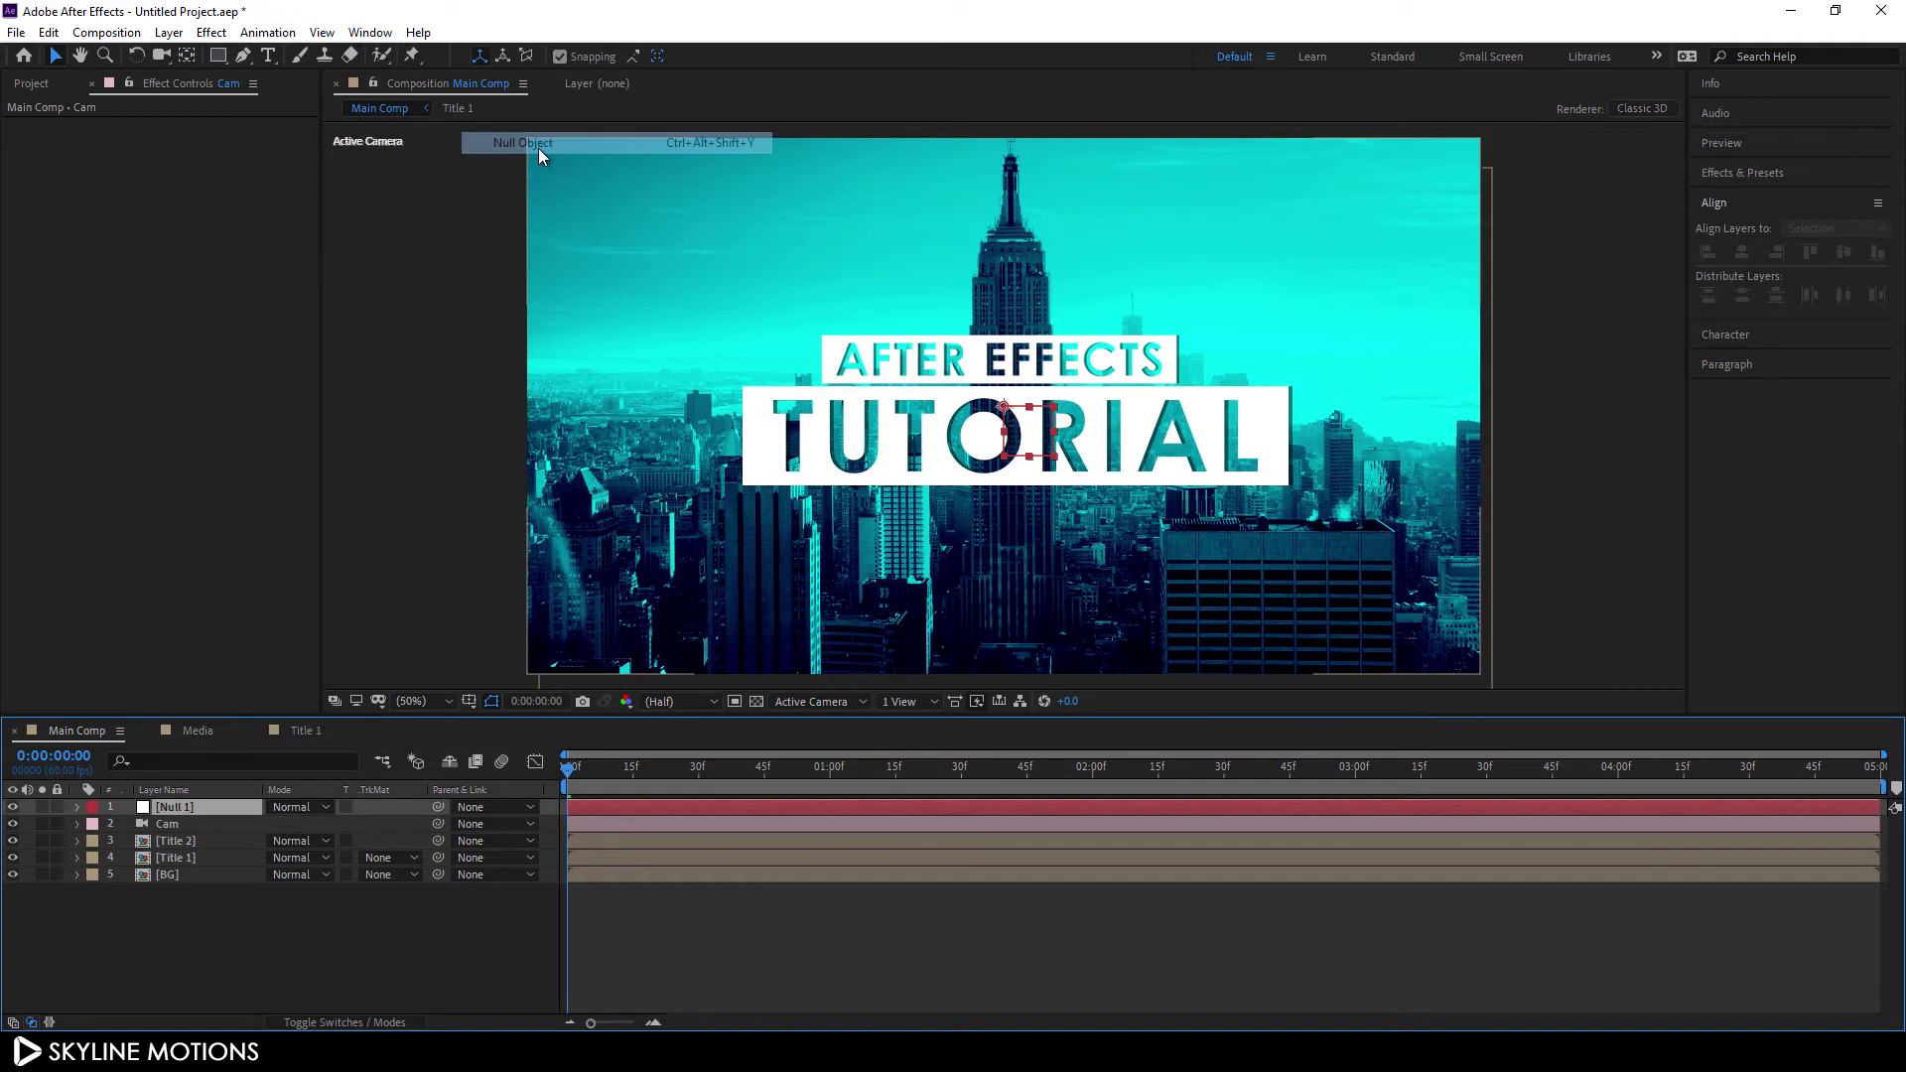
click(367, 896)
Parent the Cam layer to Null 1, then select the null
click(209, 825)
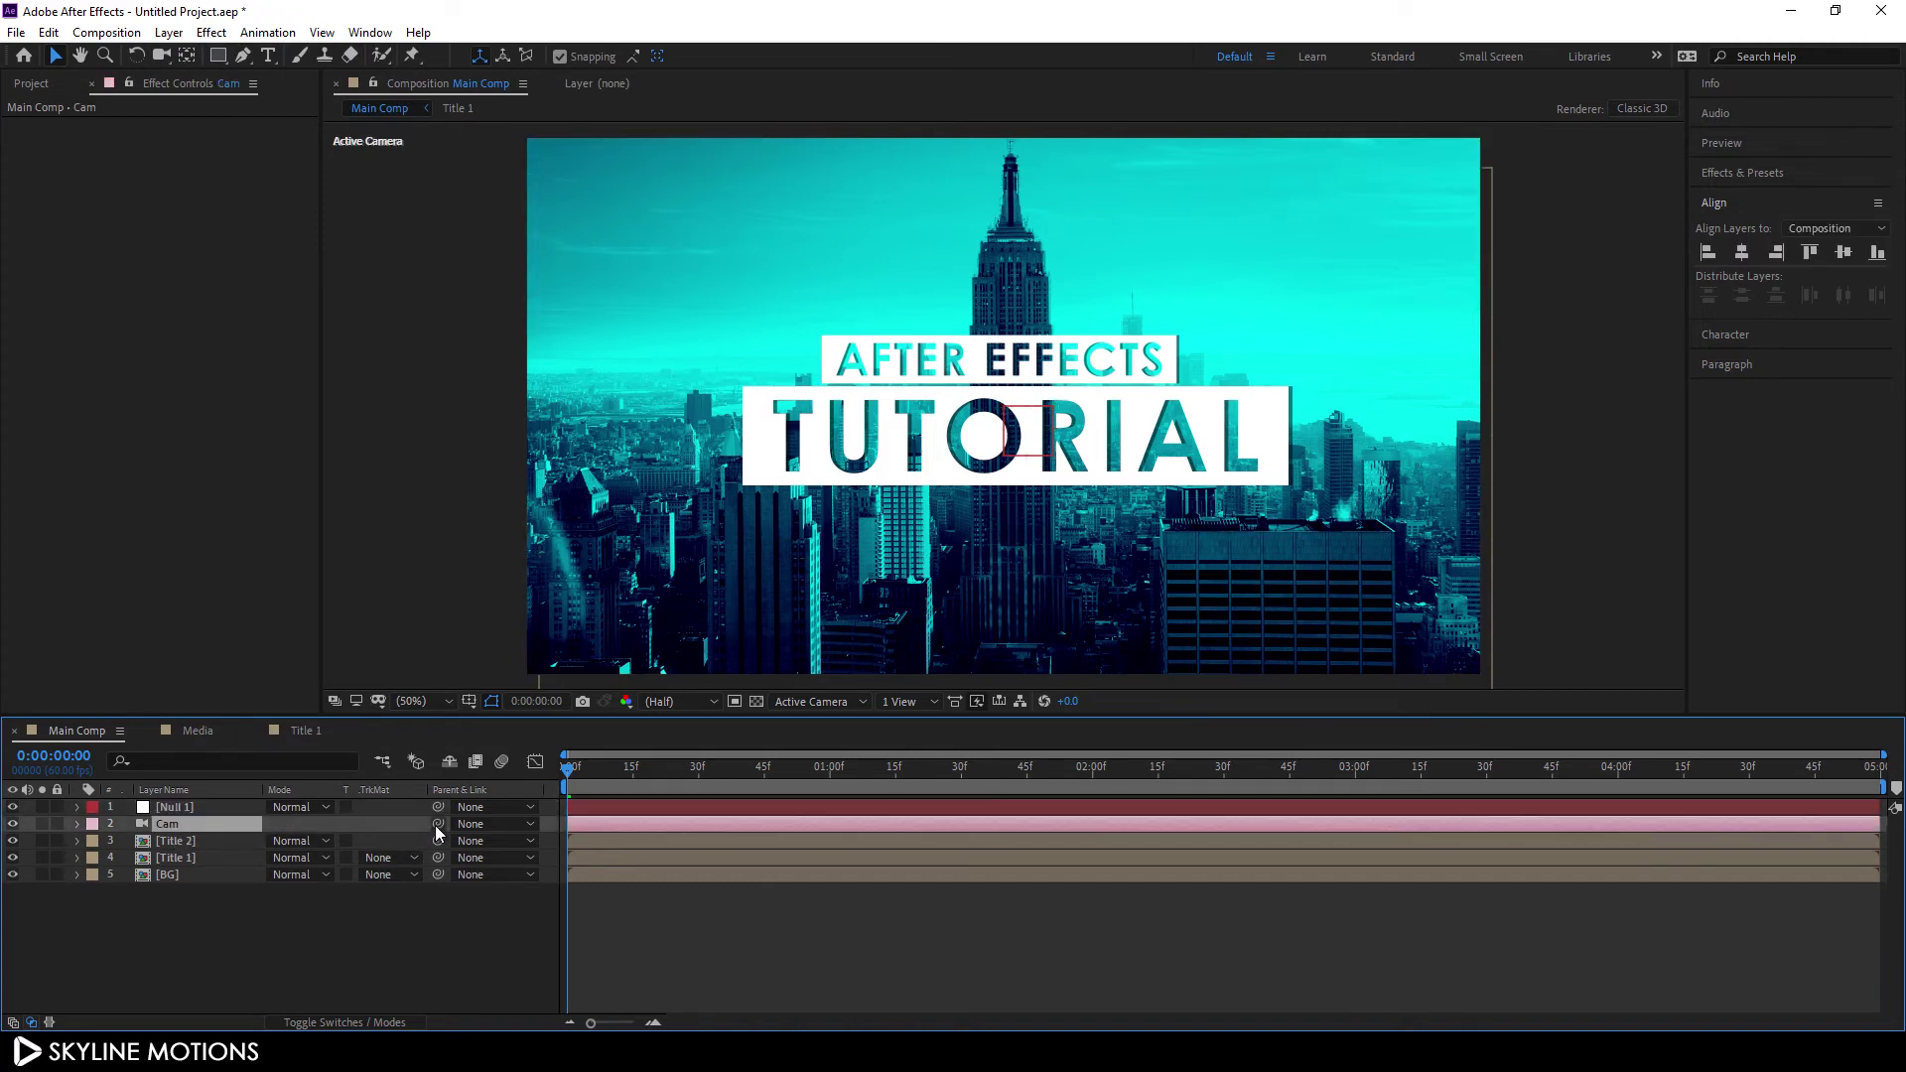
drag(435, 824, 192, 808)
click(201, 808)
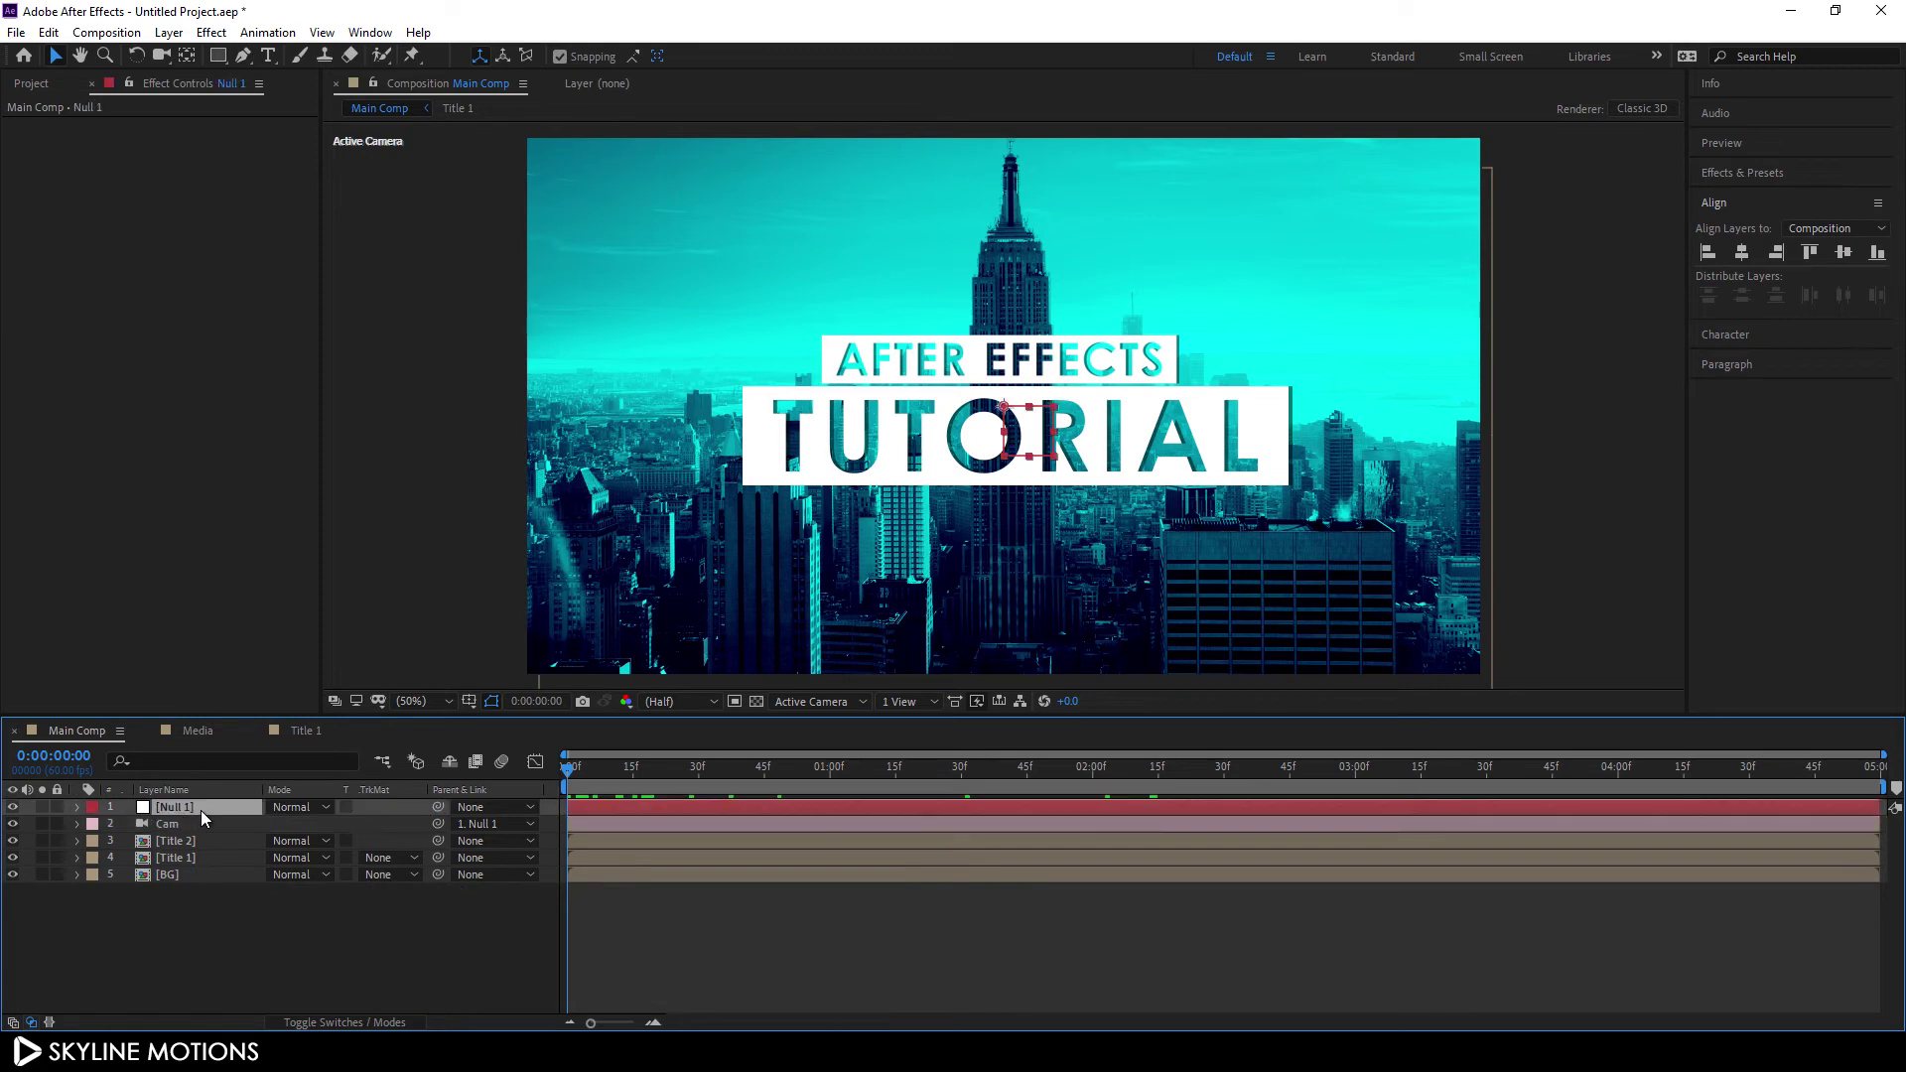
Make Null 1, both title layers and BG 3D, and keyframe Null 1's scale at 95% at 0:00:00:00
click(329, 1023)
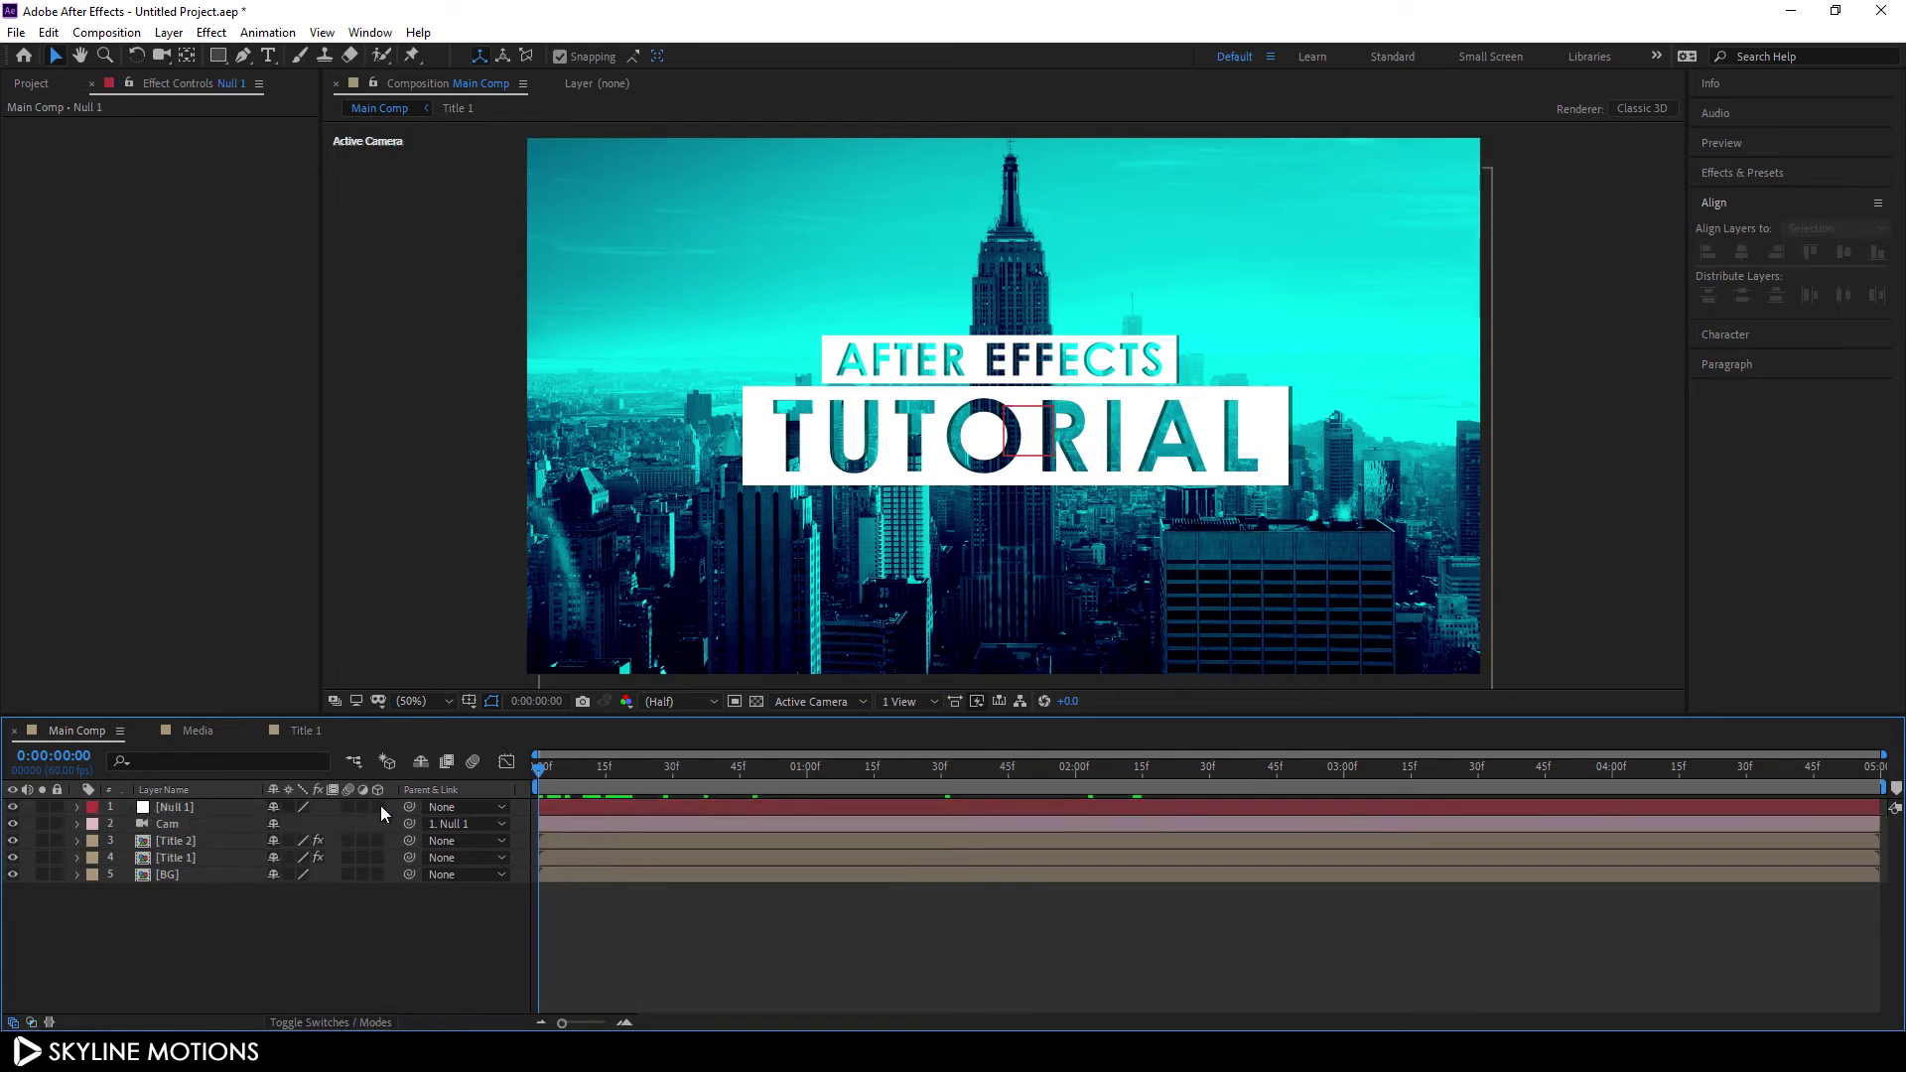
drag(377, 806, 381, 886)
click(192, 812)
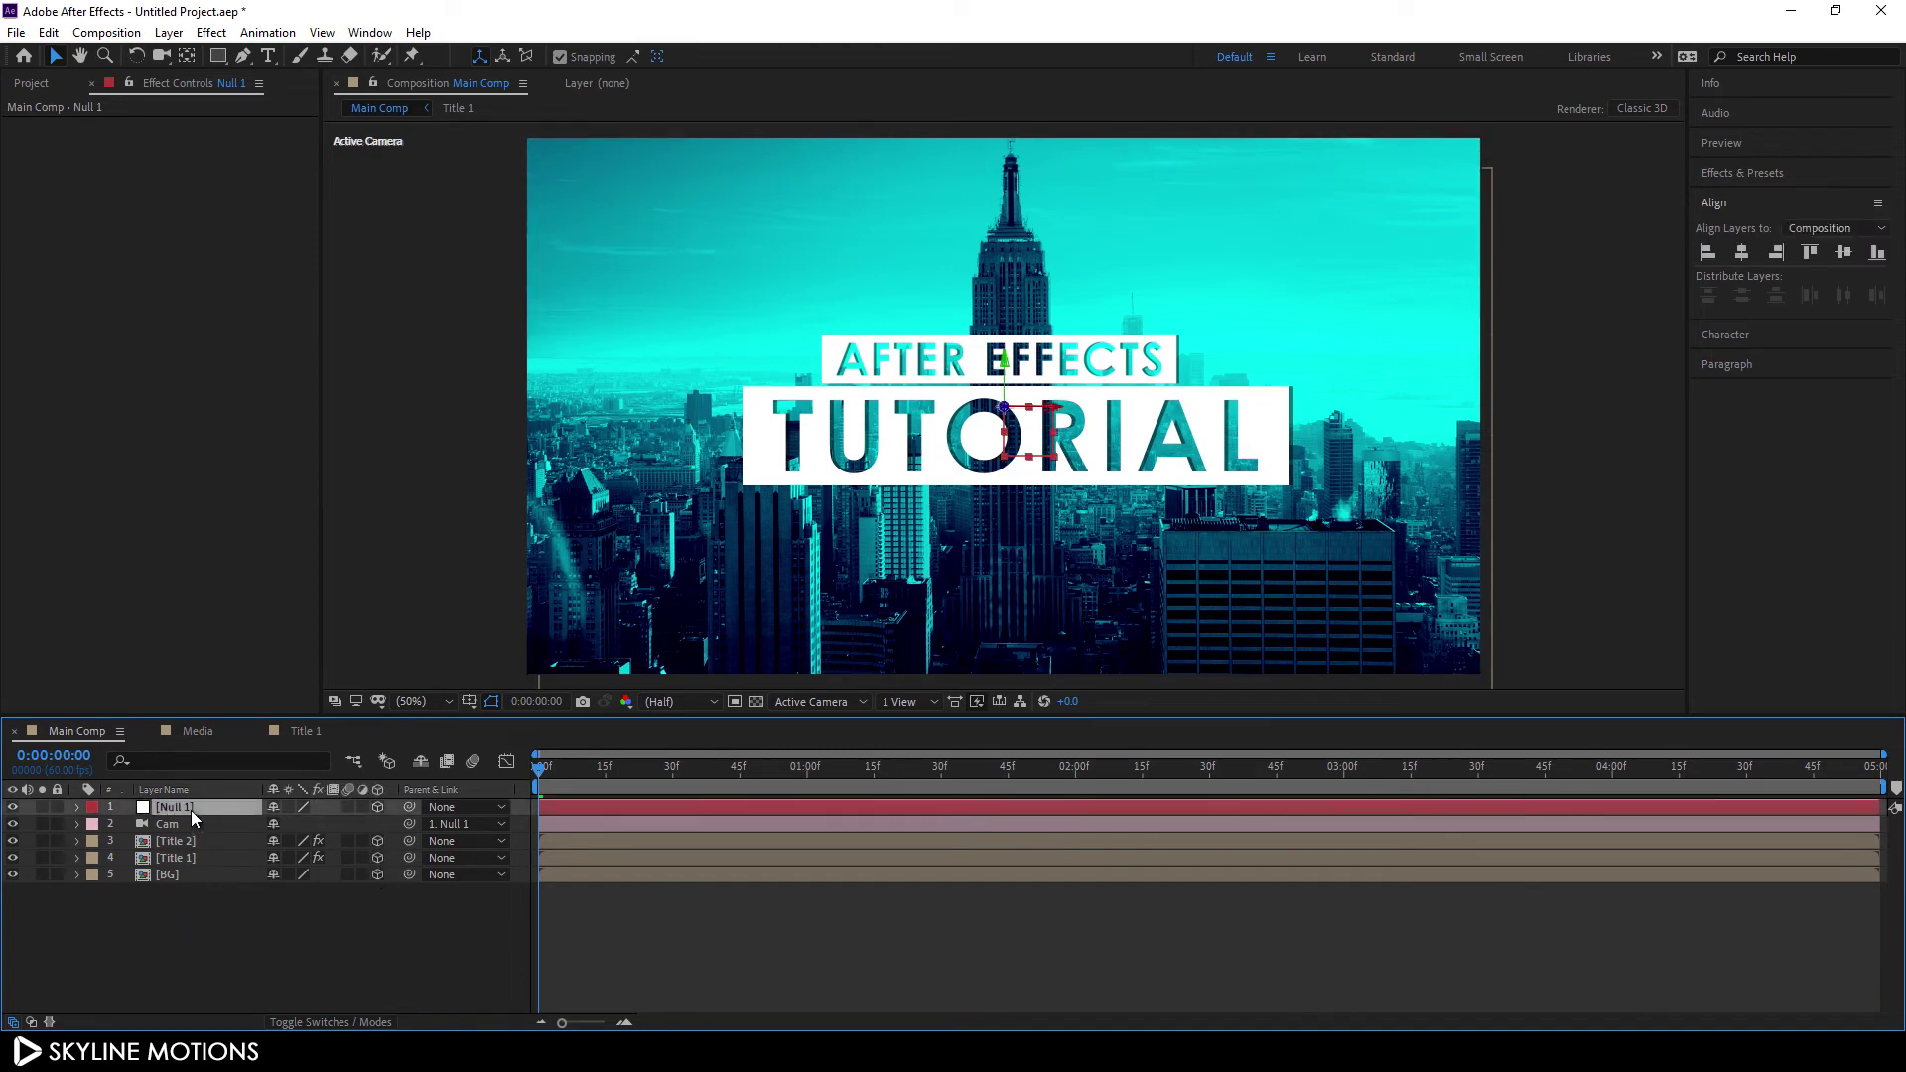
key(s)
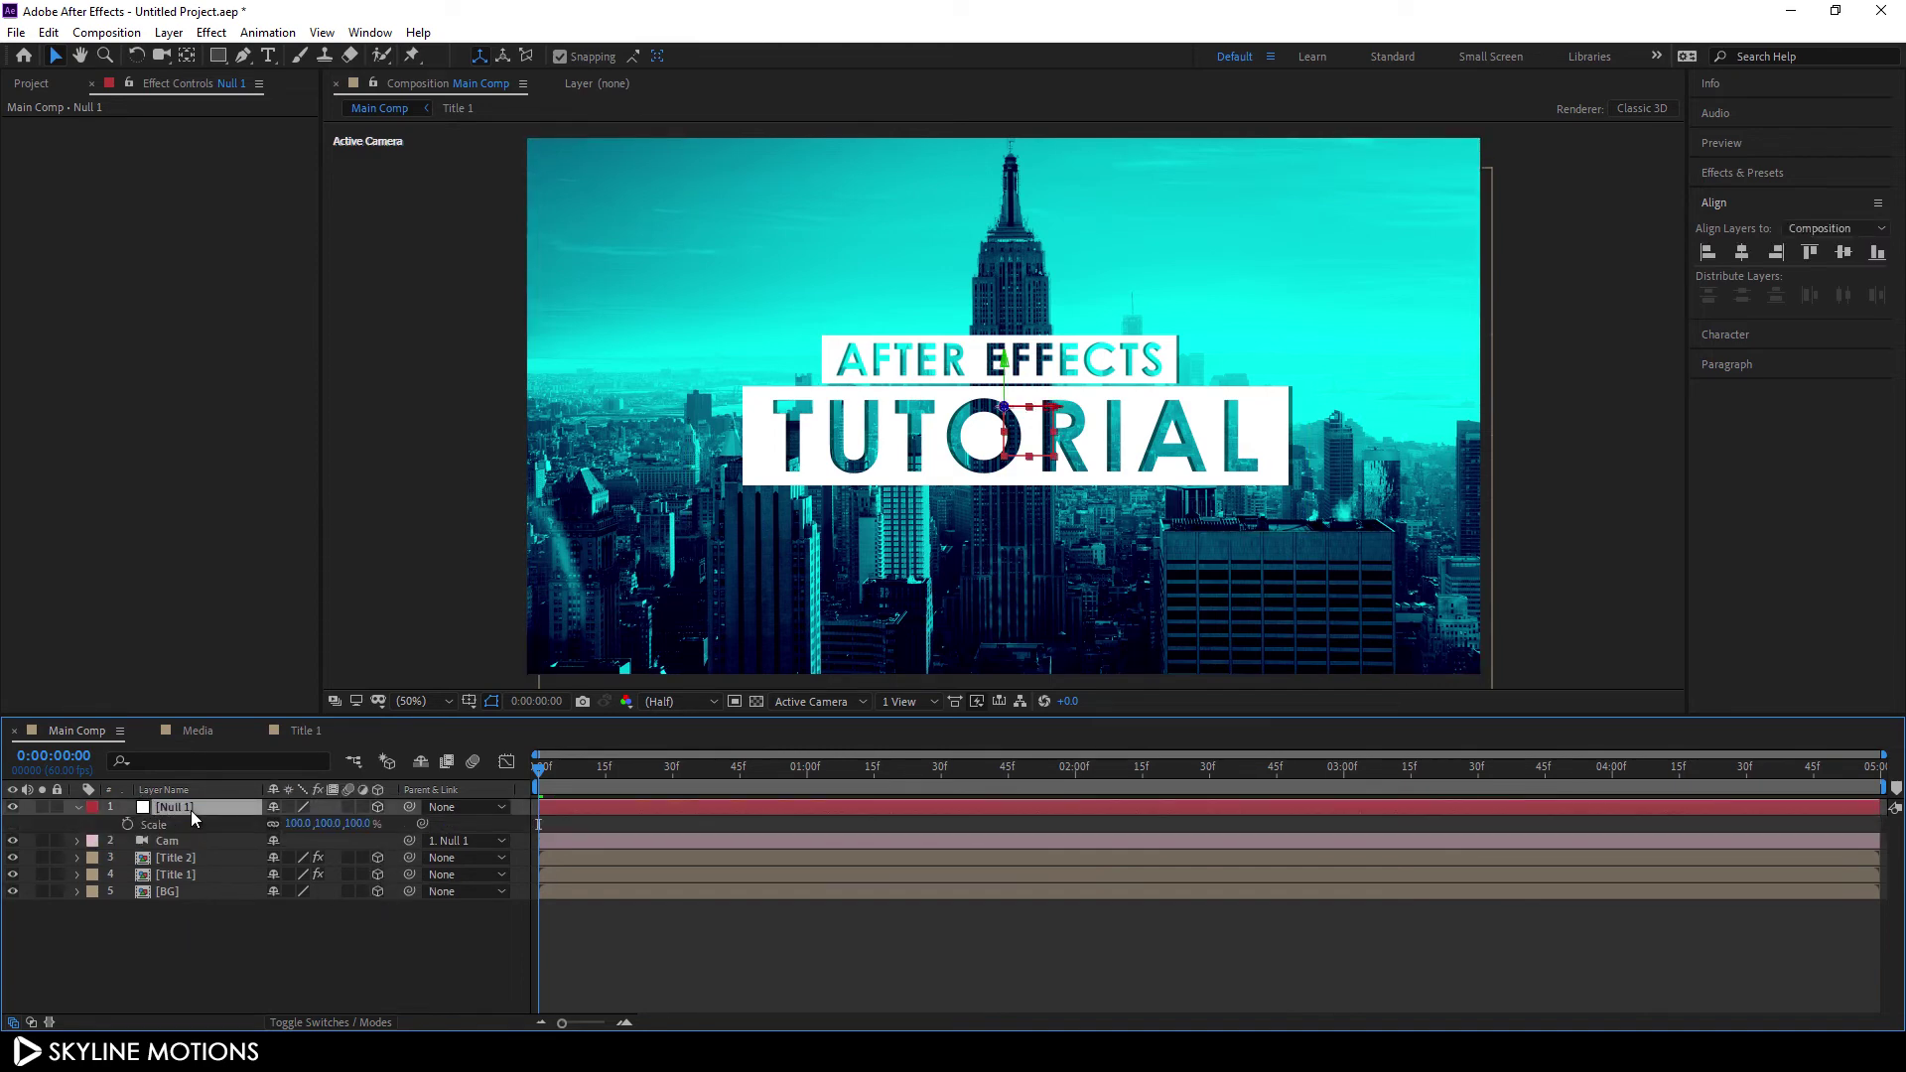
click(359, 825)
key(Return)
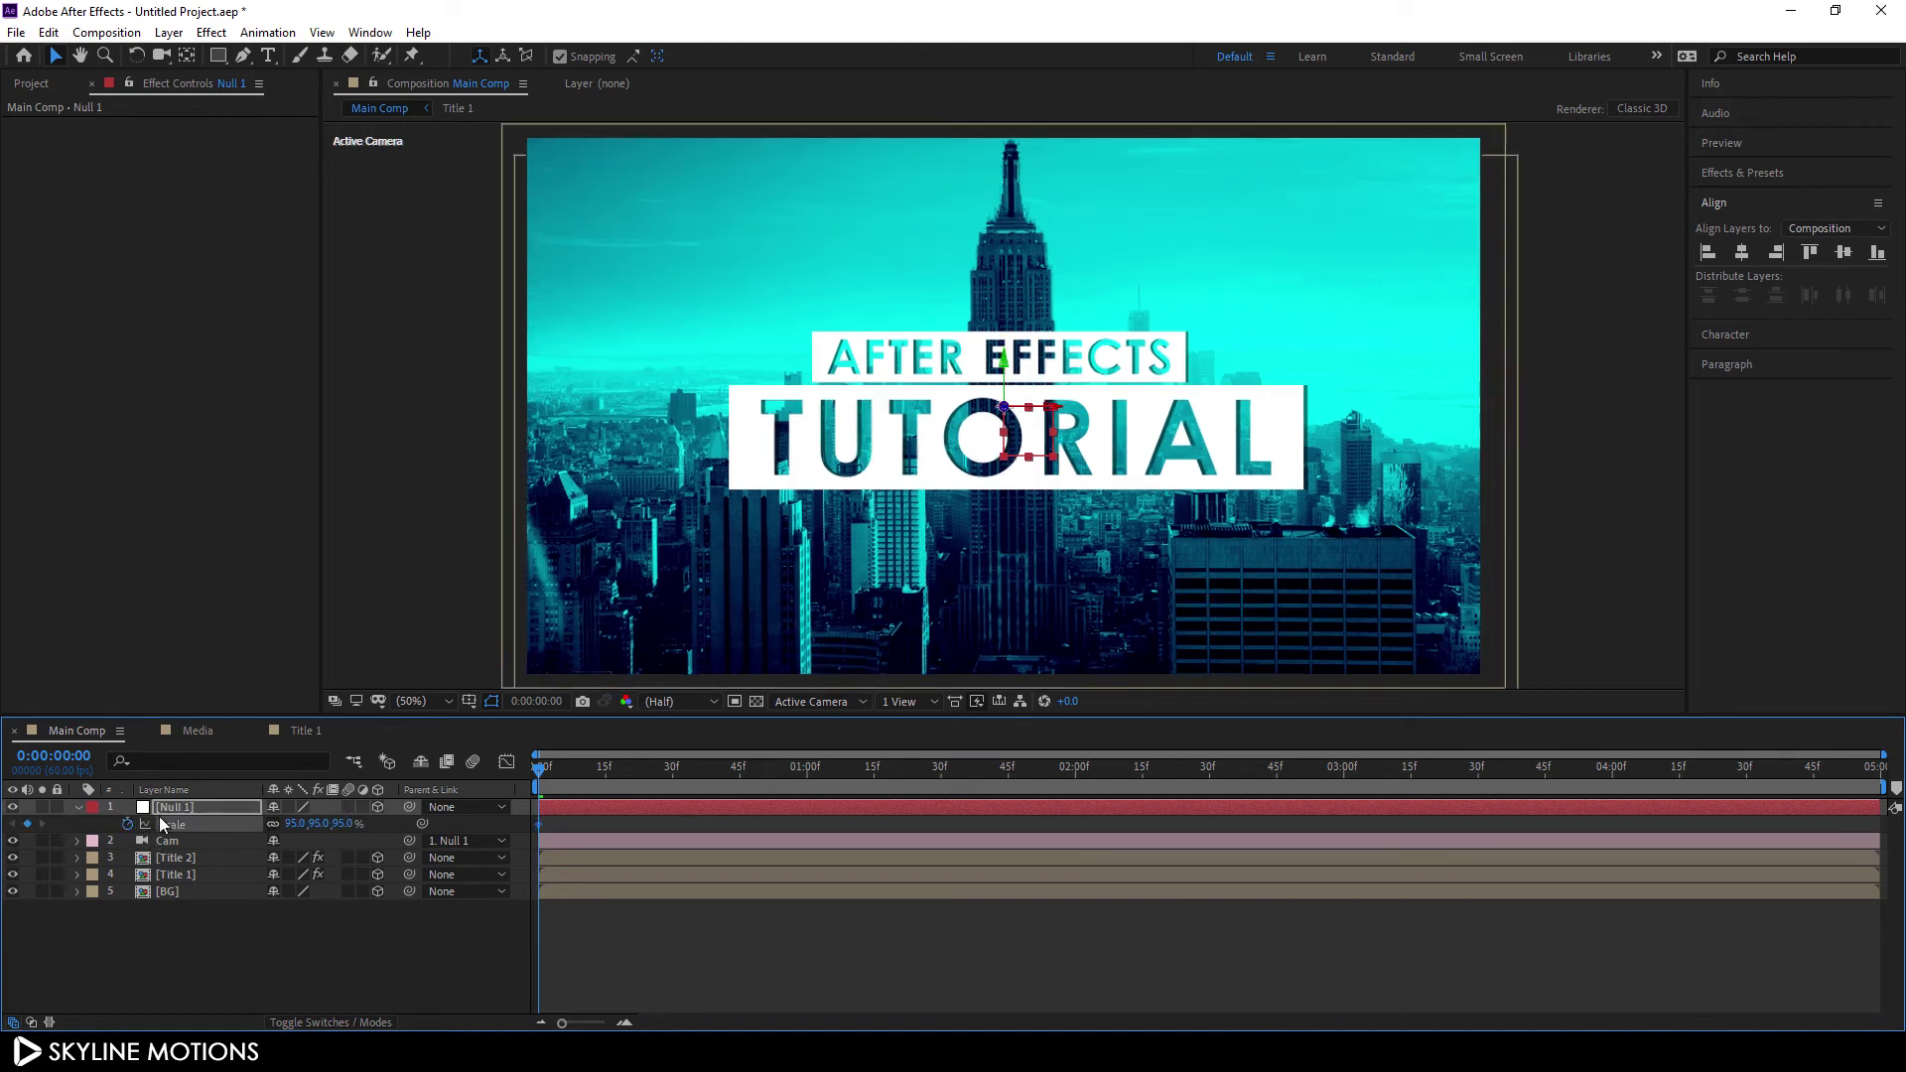
Keyframe Null 1's scale at 120% at 0:00:04:59, collapse the layer and return to the start of the timeline
drag(578, 788, 1886, 785)
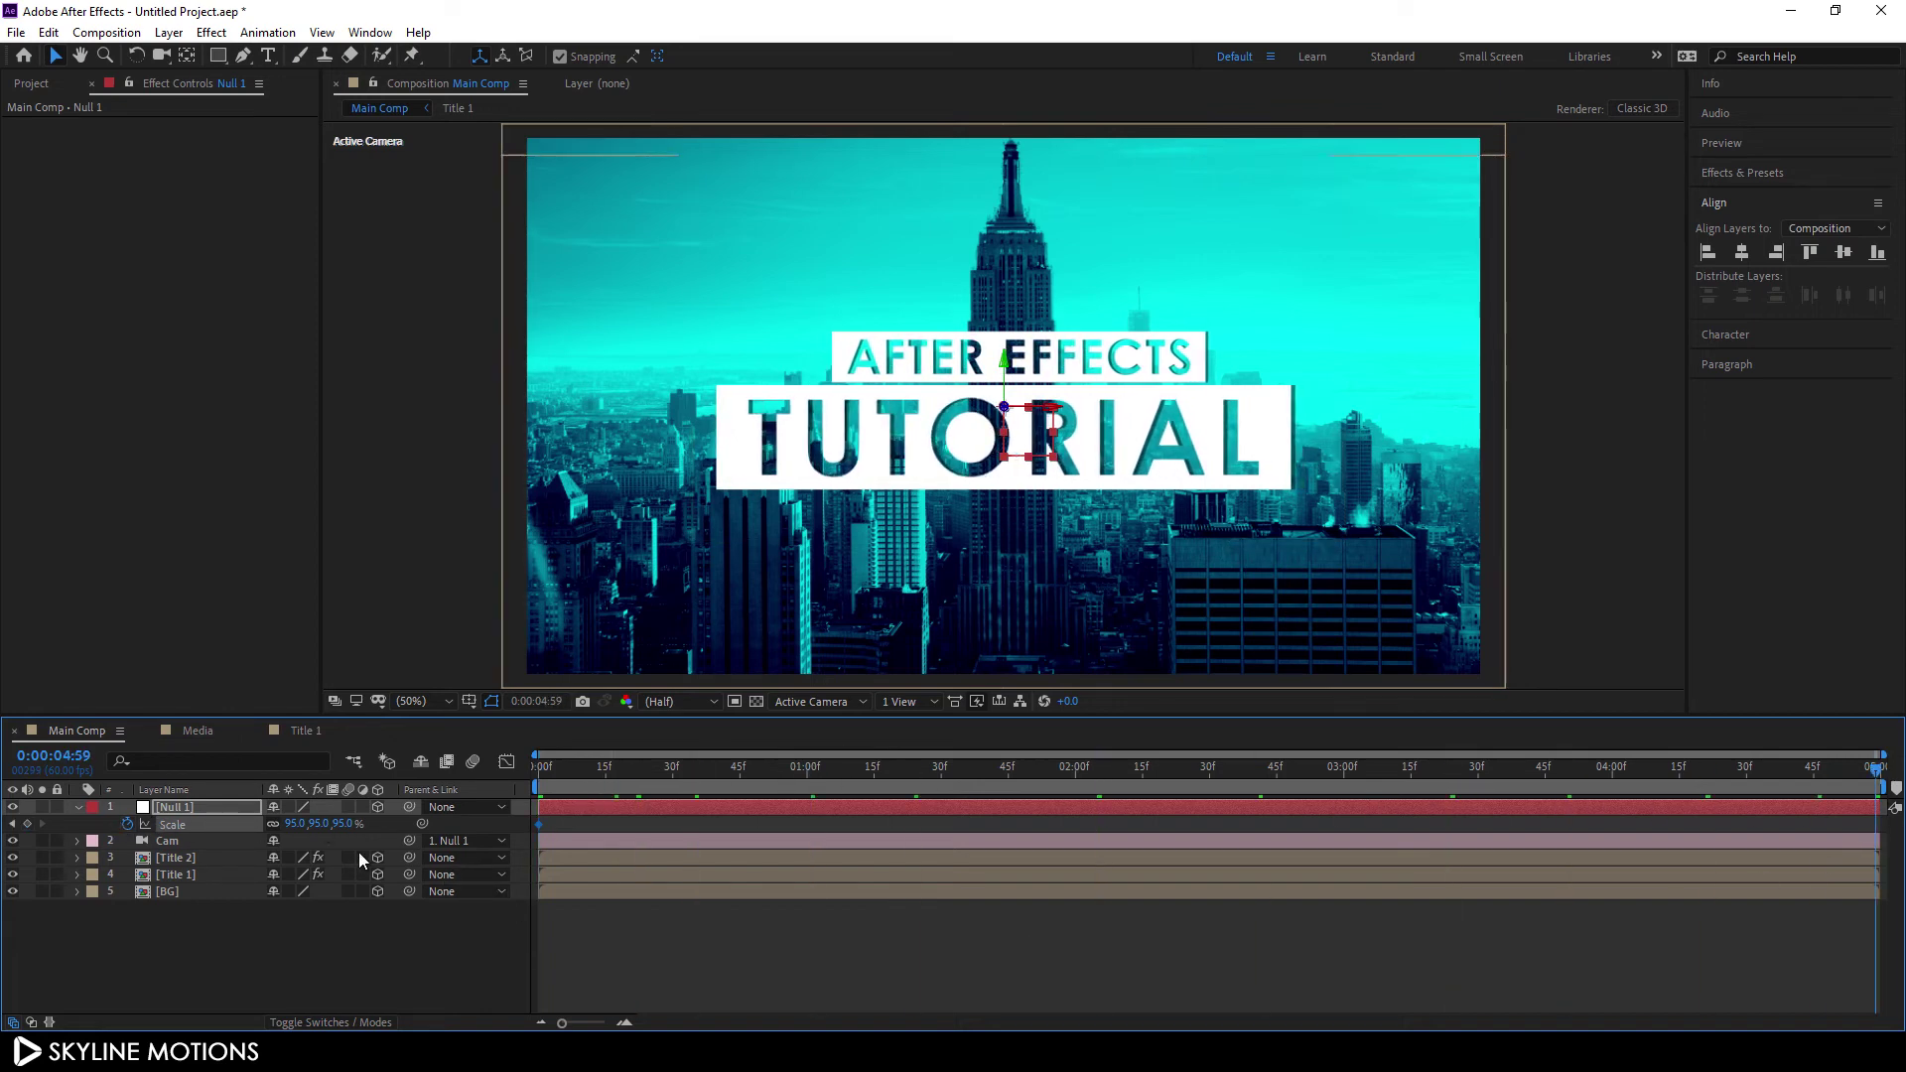
click(346, 824)
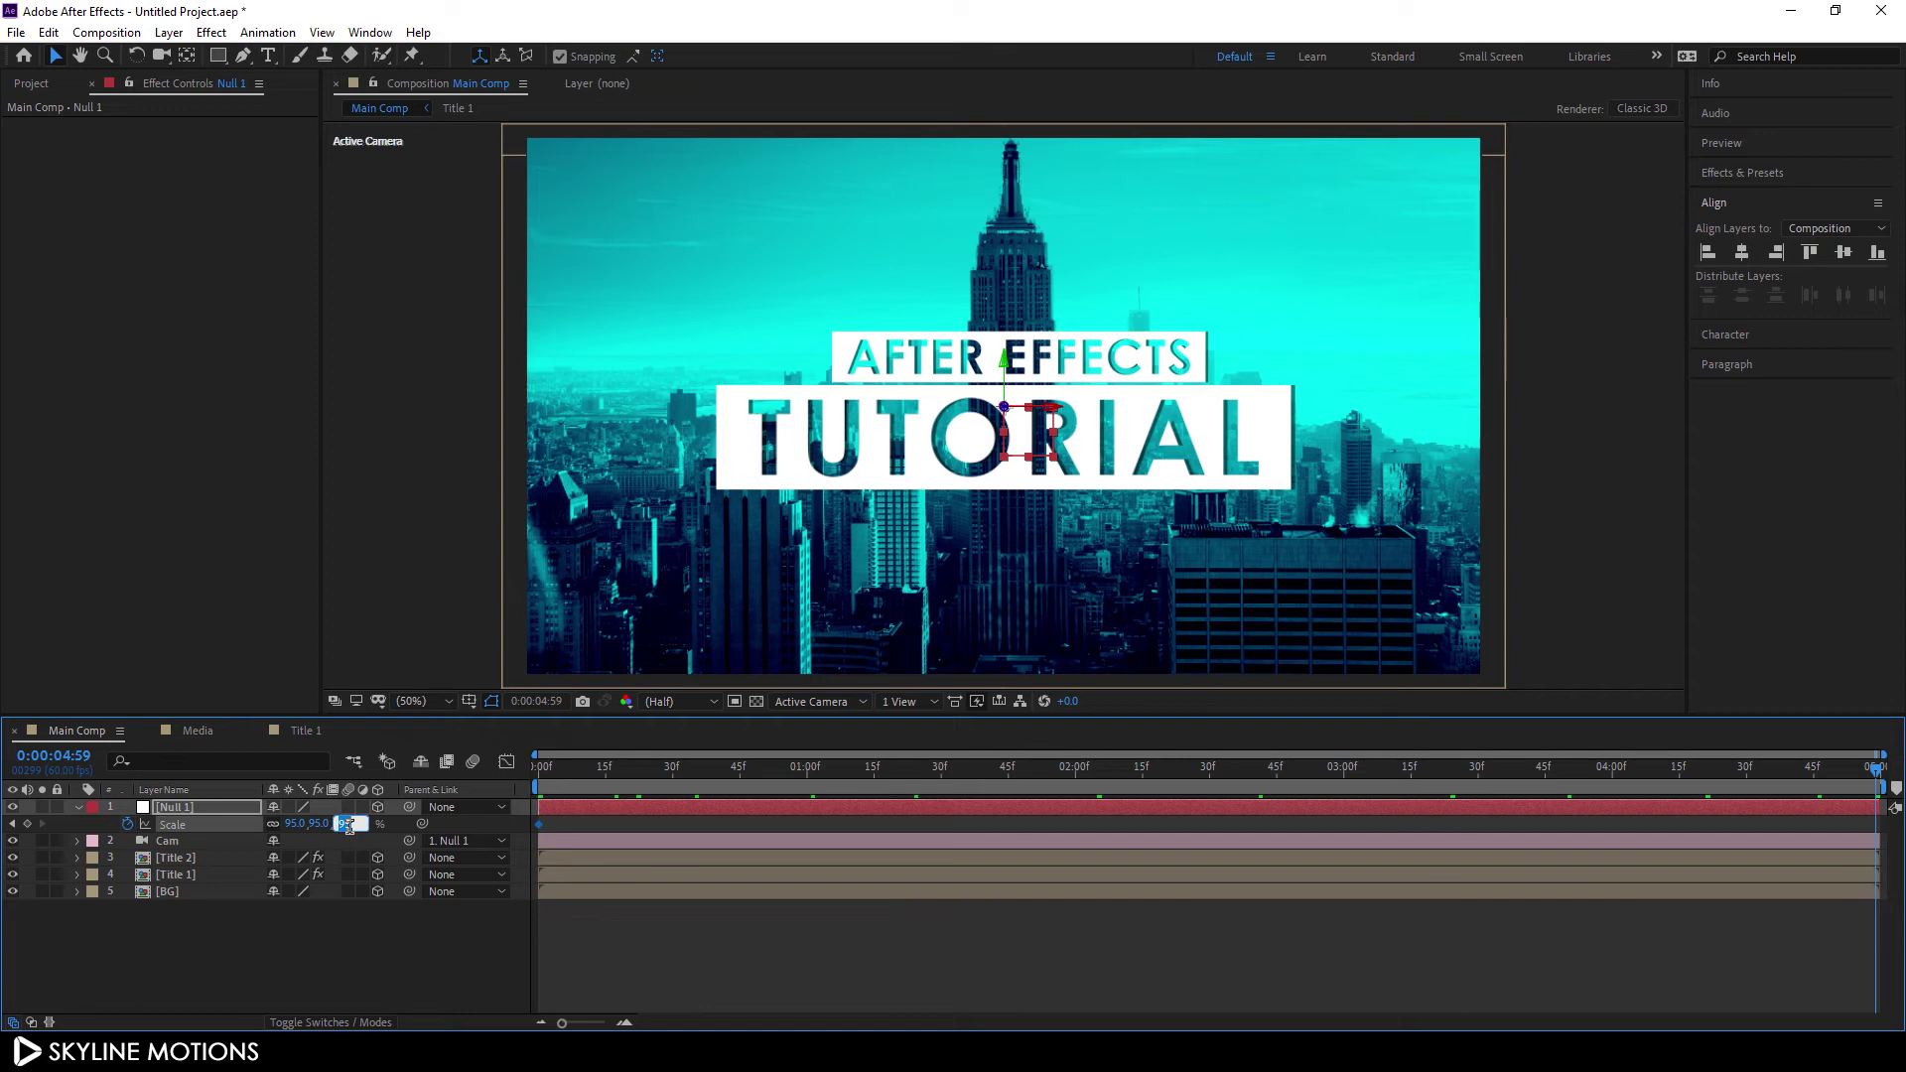
text(120)
key(Return)
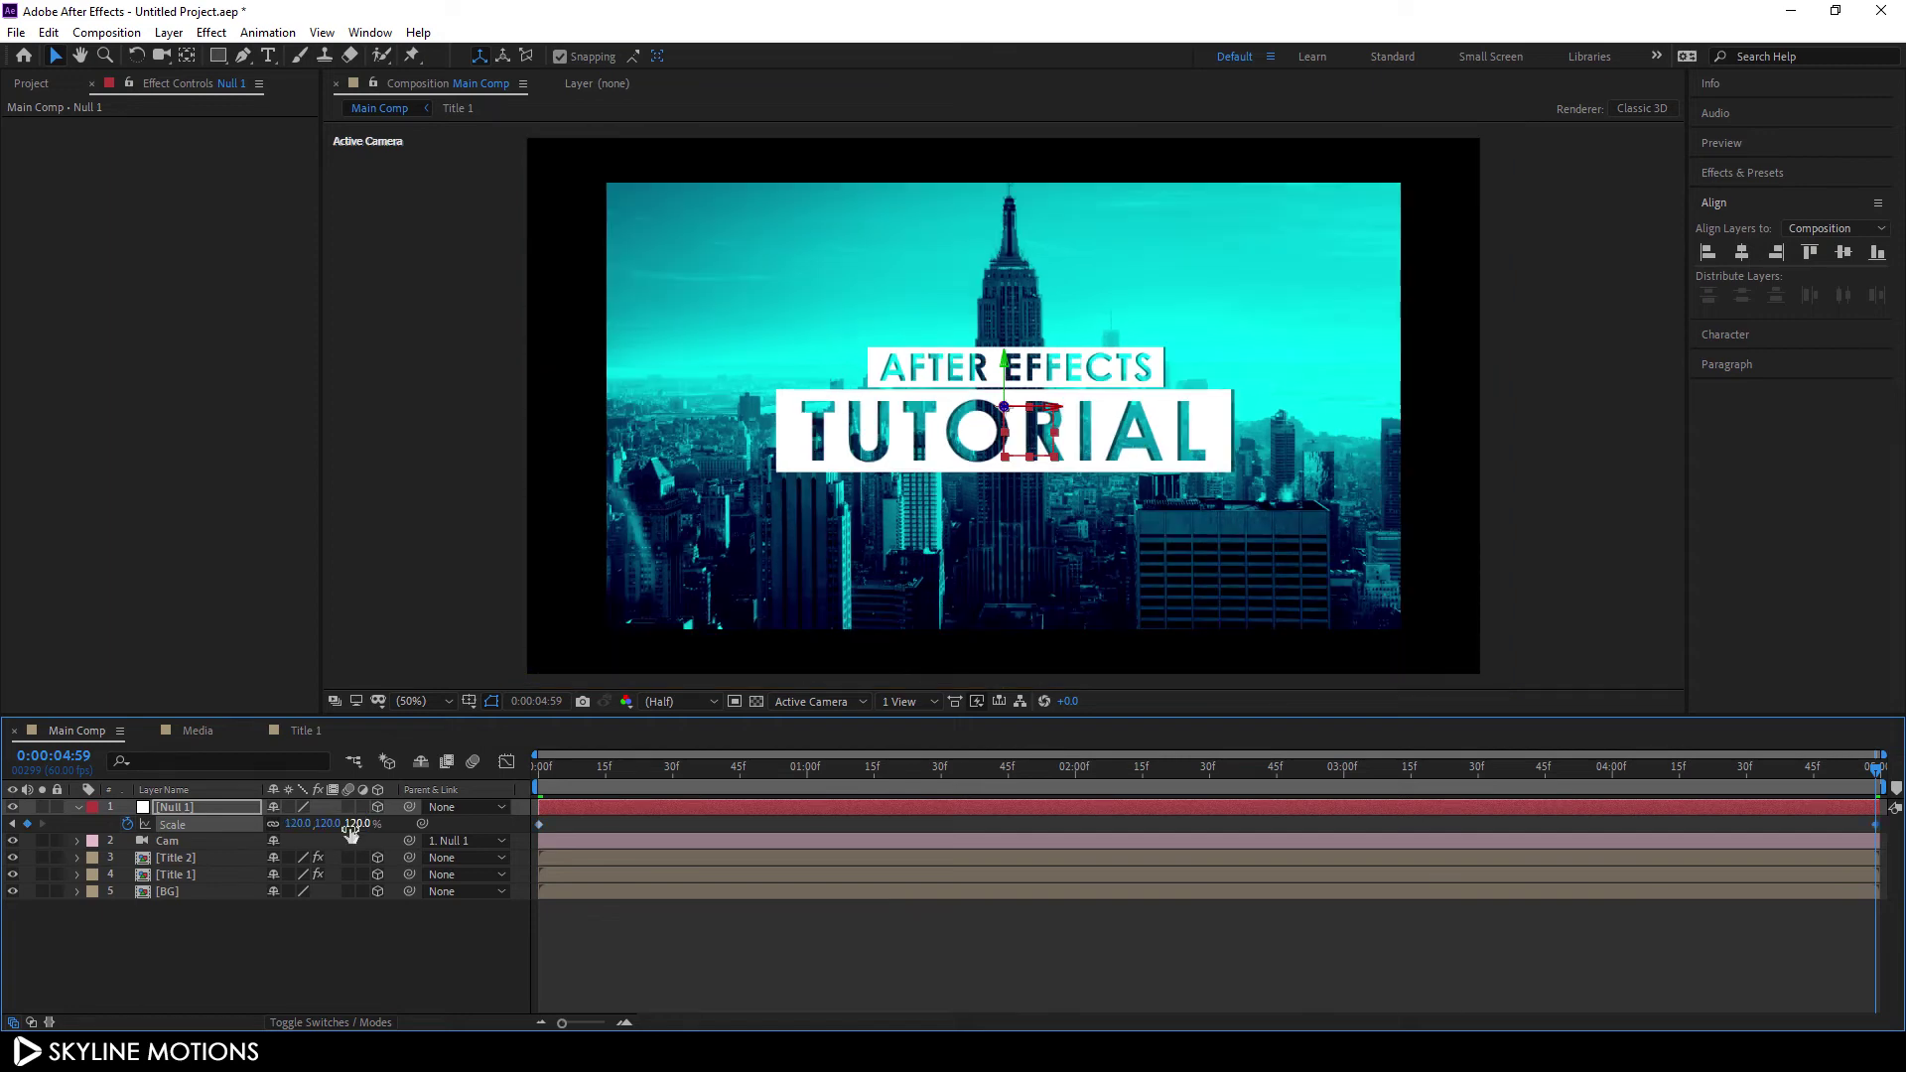
click(79, 808)
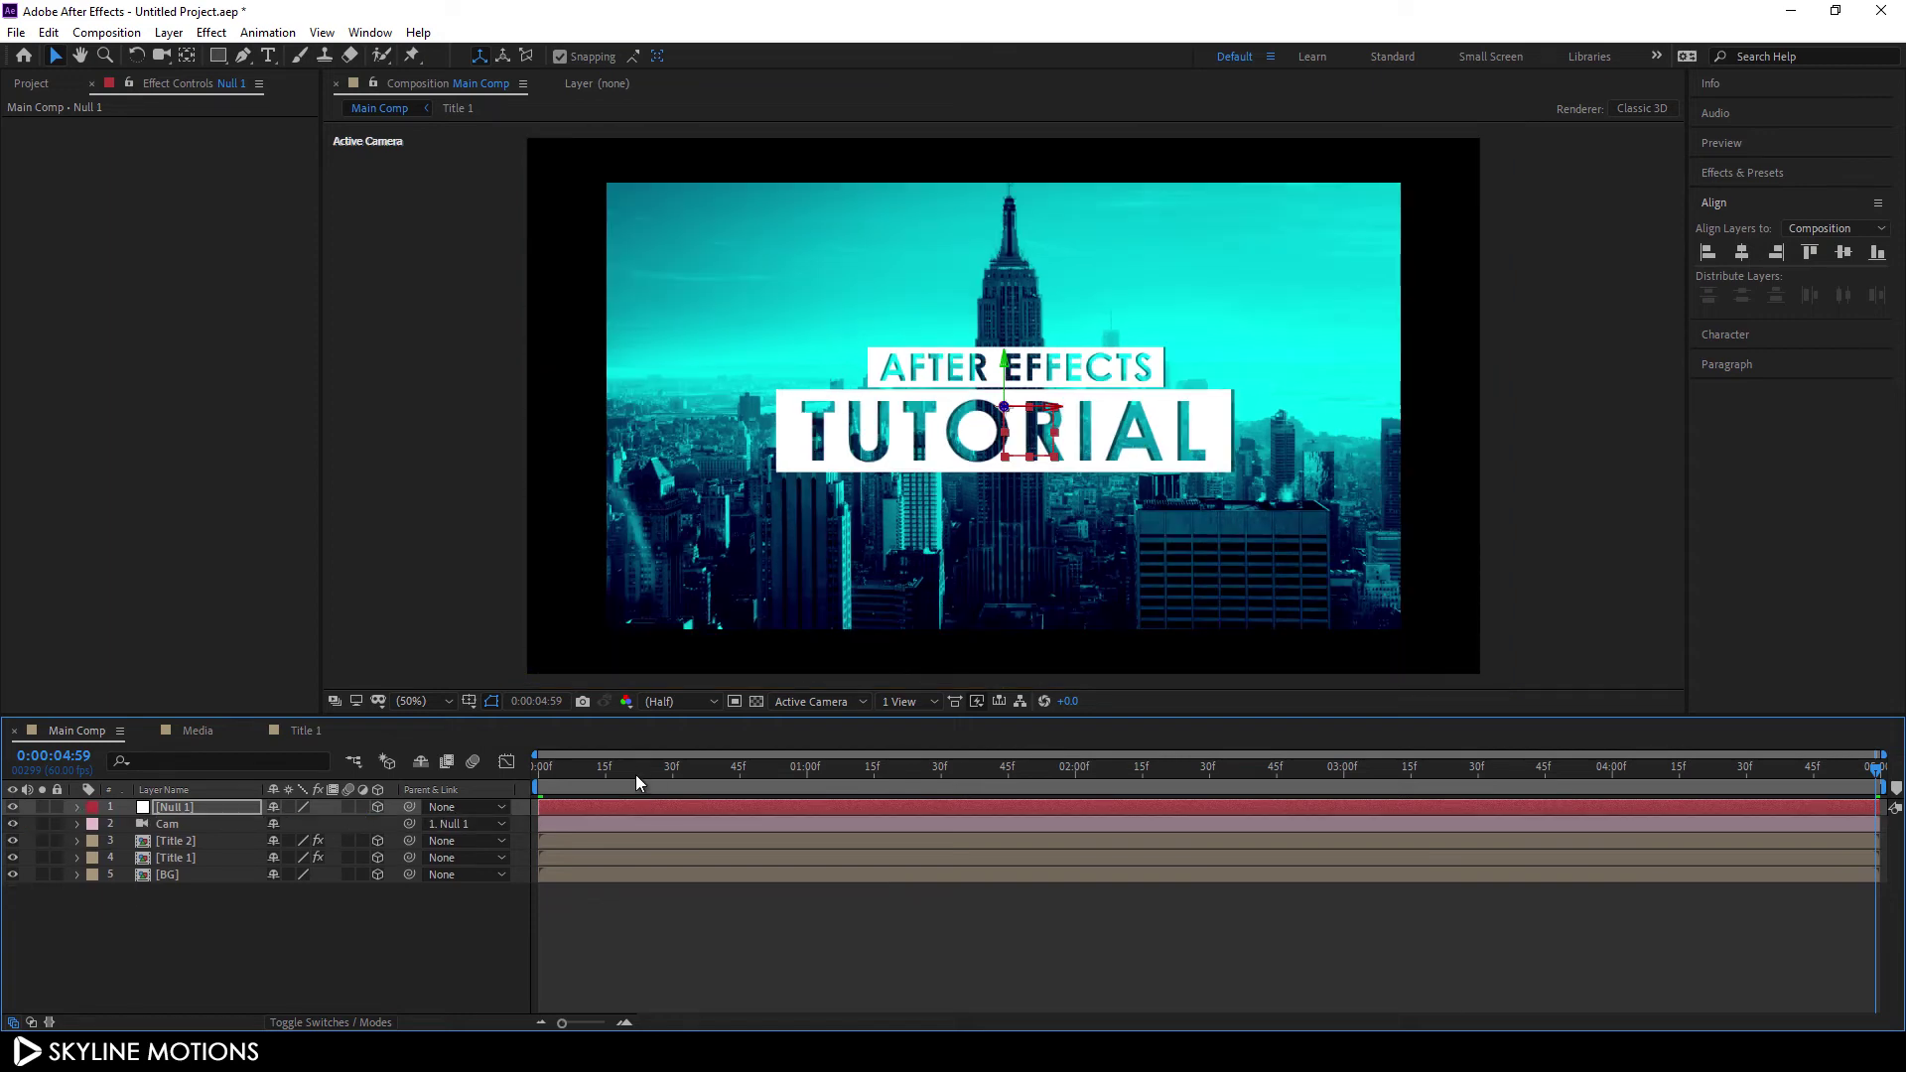
drag(629, 772, 455, 786)
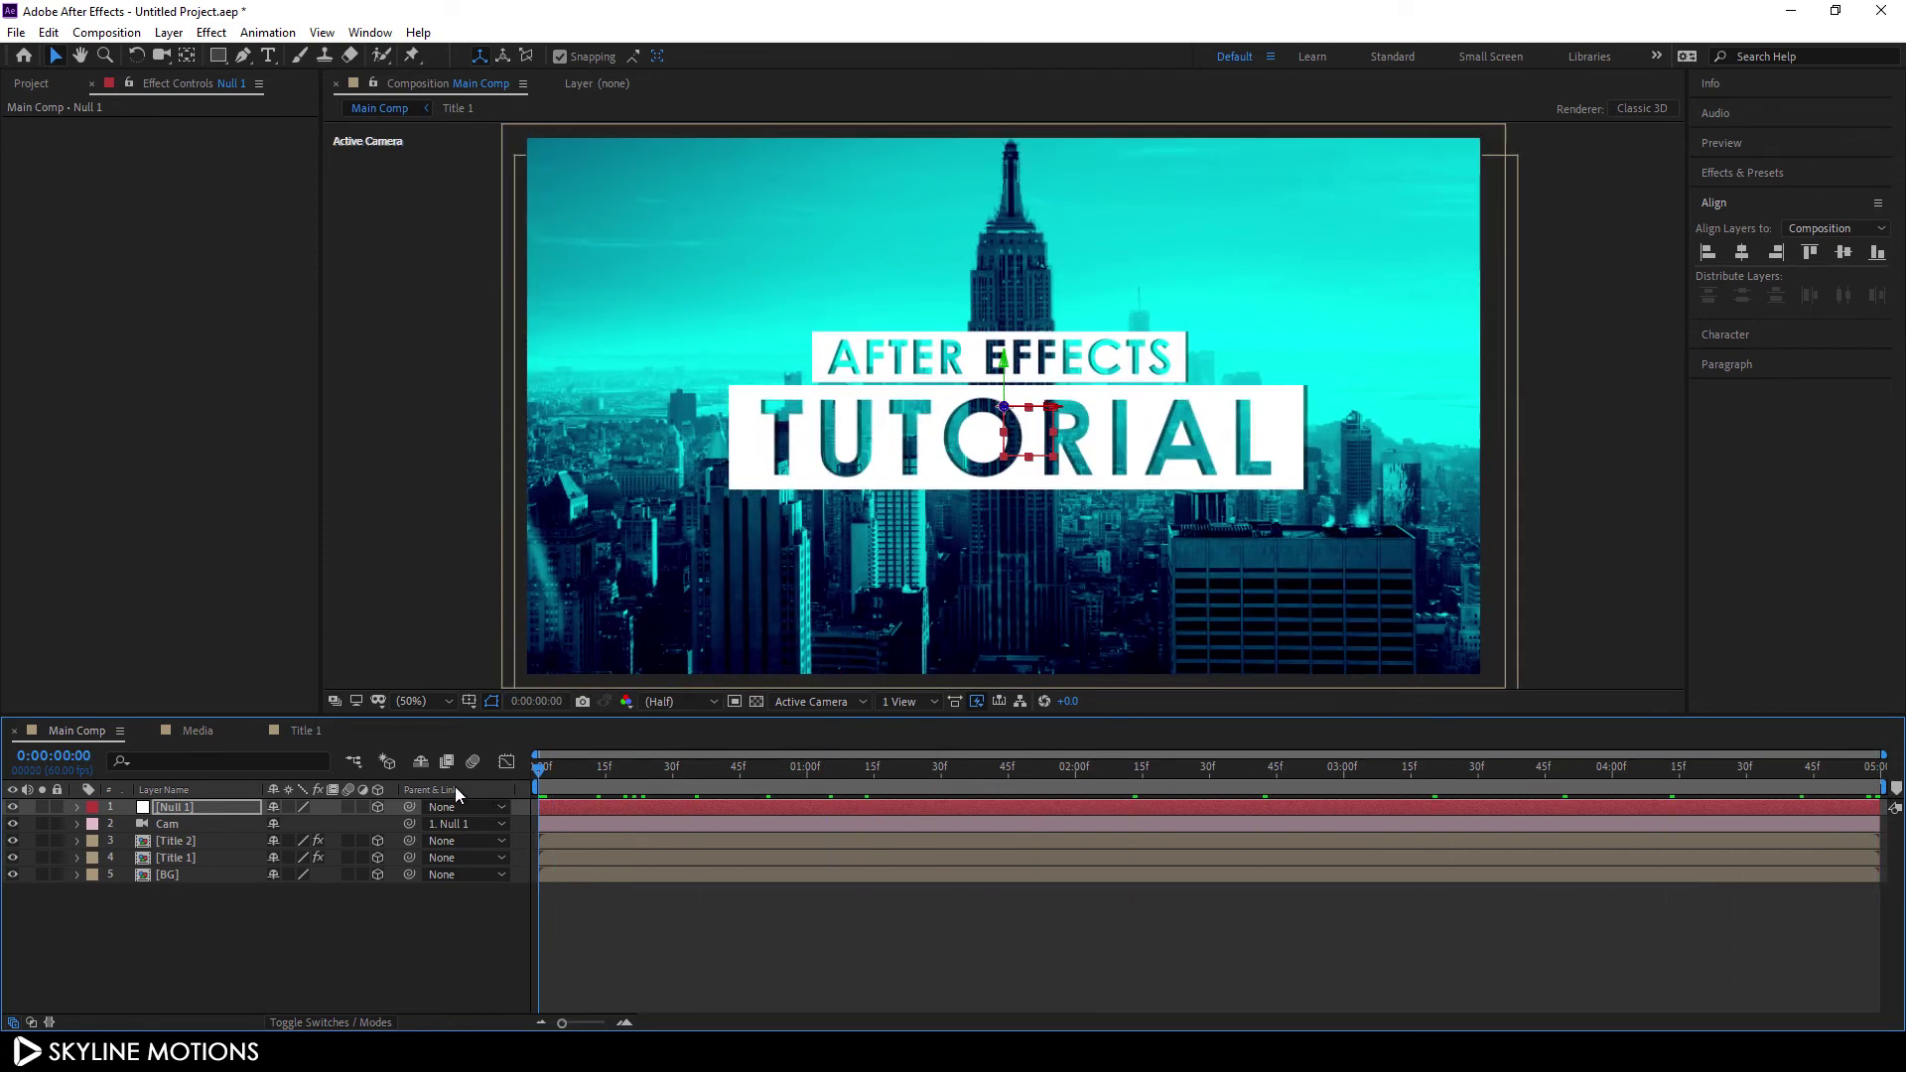
Set the Y Rotation of Title 1 and Title 2 to 15°, then collapse and deselect both layers
click(196, 860)
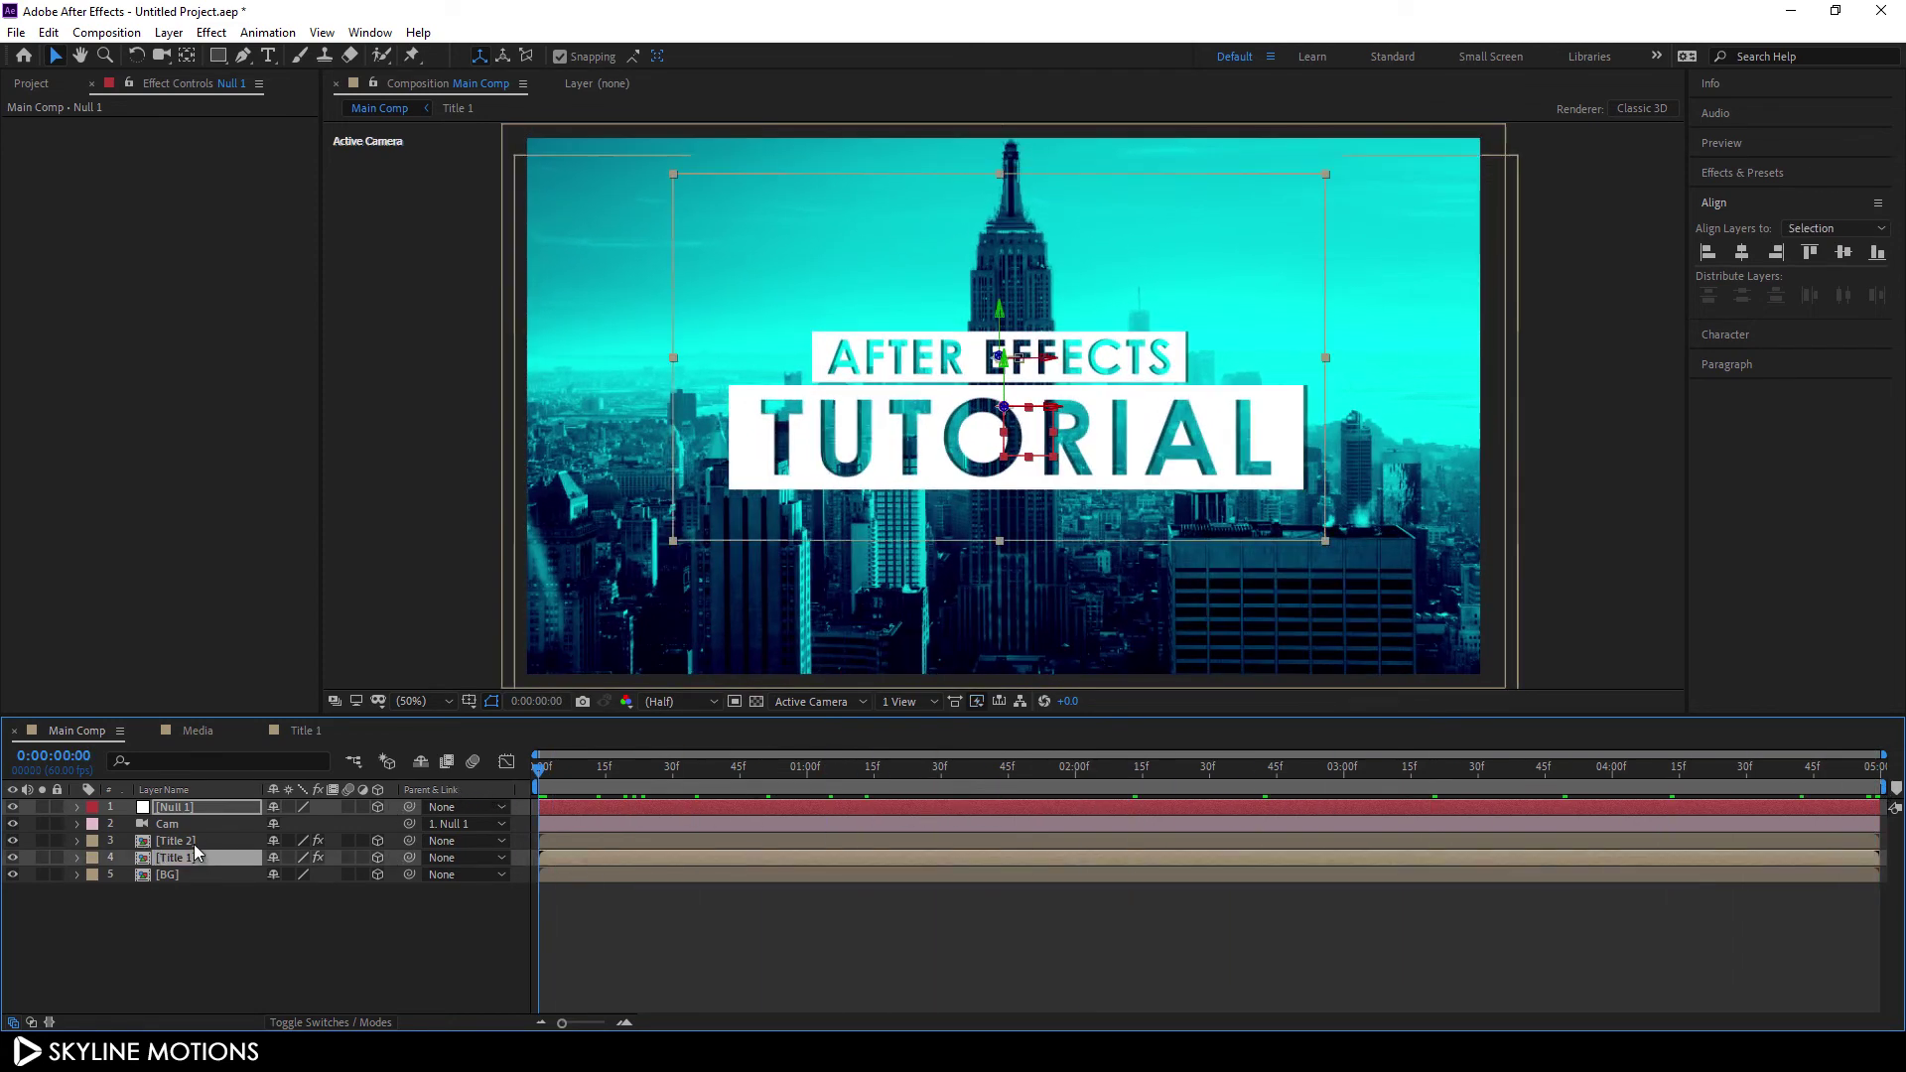
ctrl+click(193, 844)
ctrl+click(199, 807)
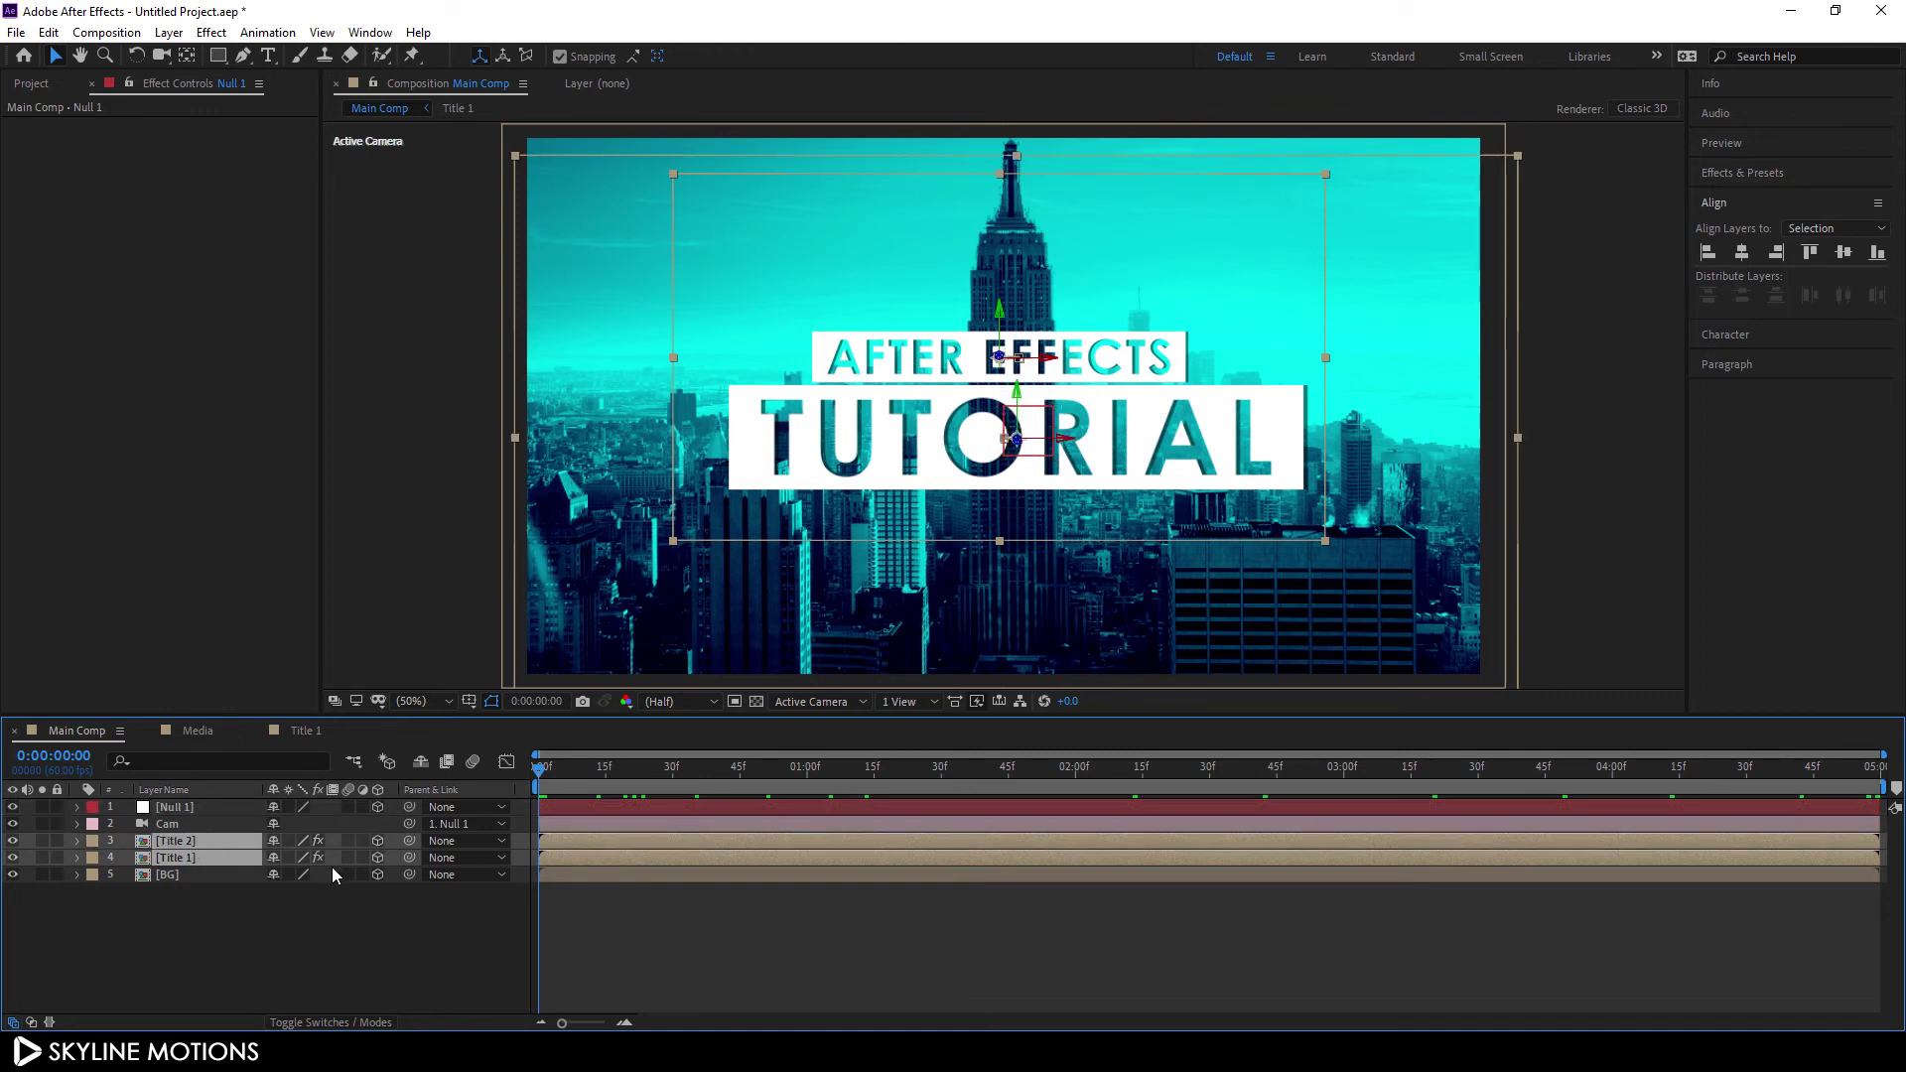
key(r)
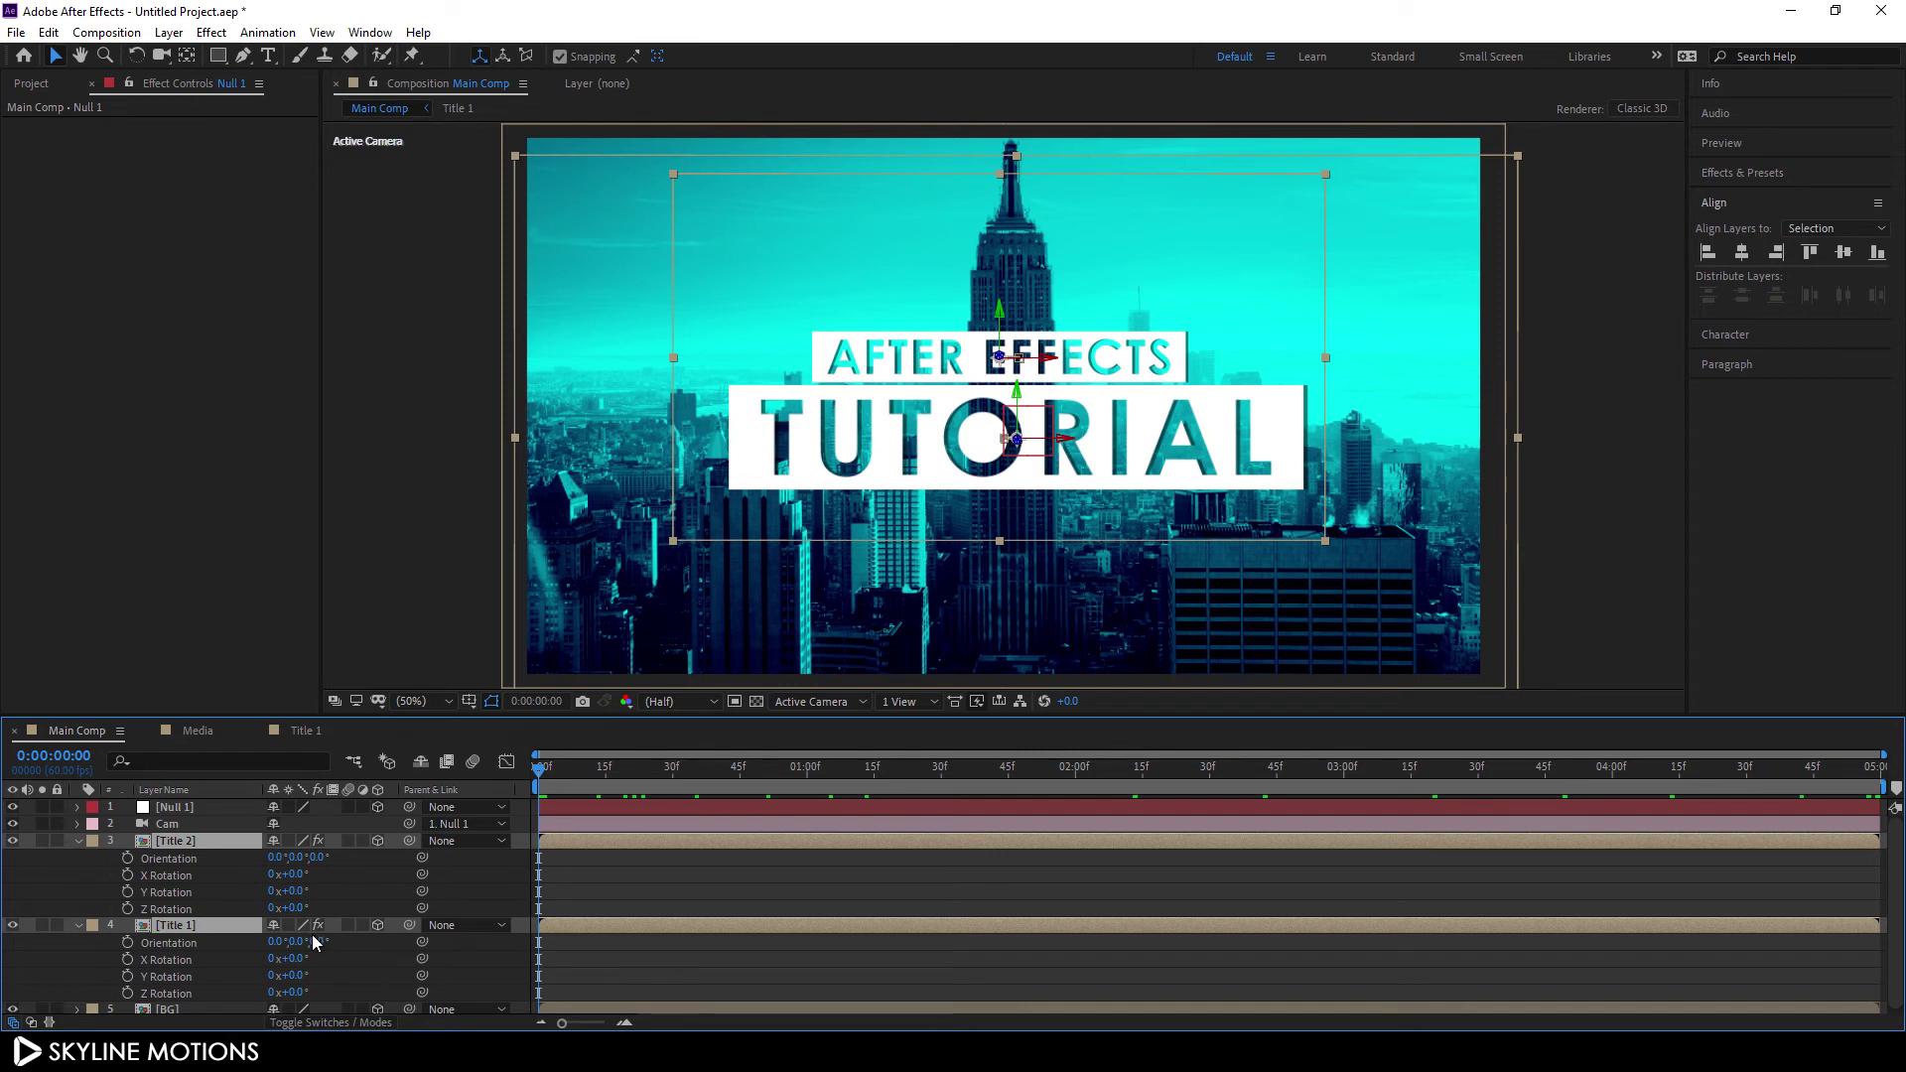
drag(281, 897, 303, 892)
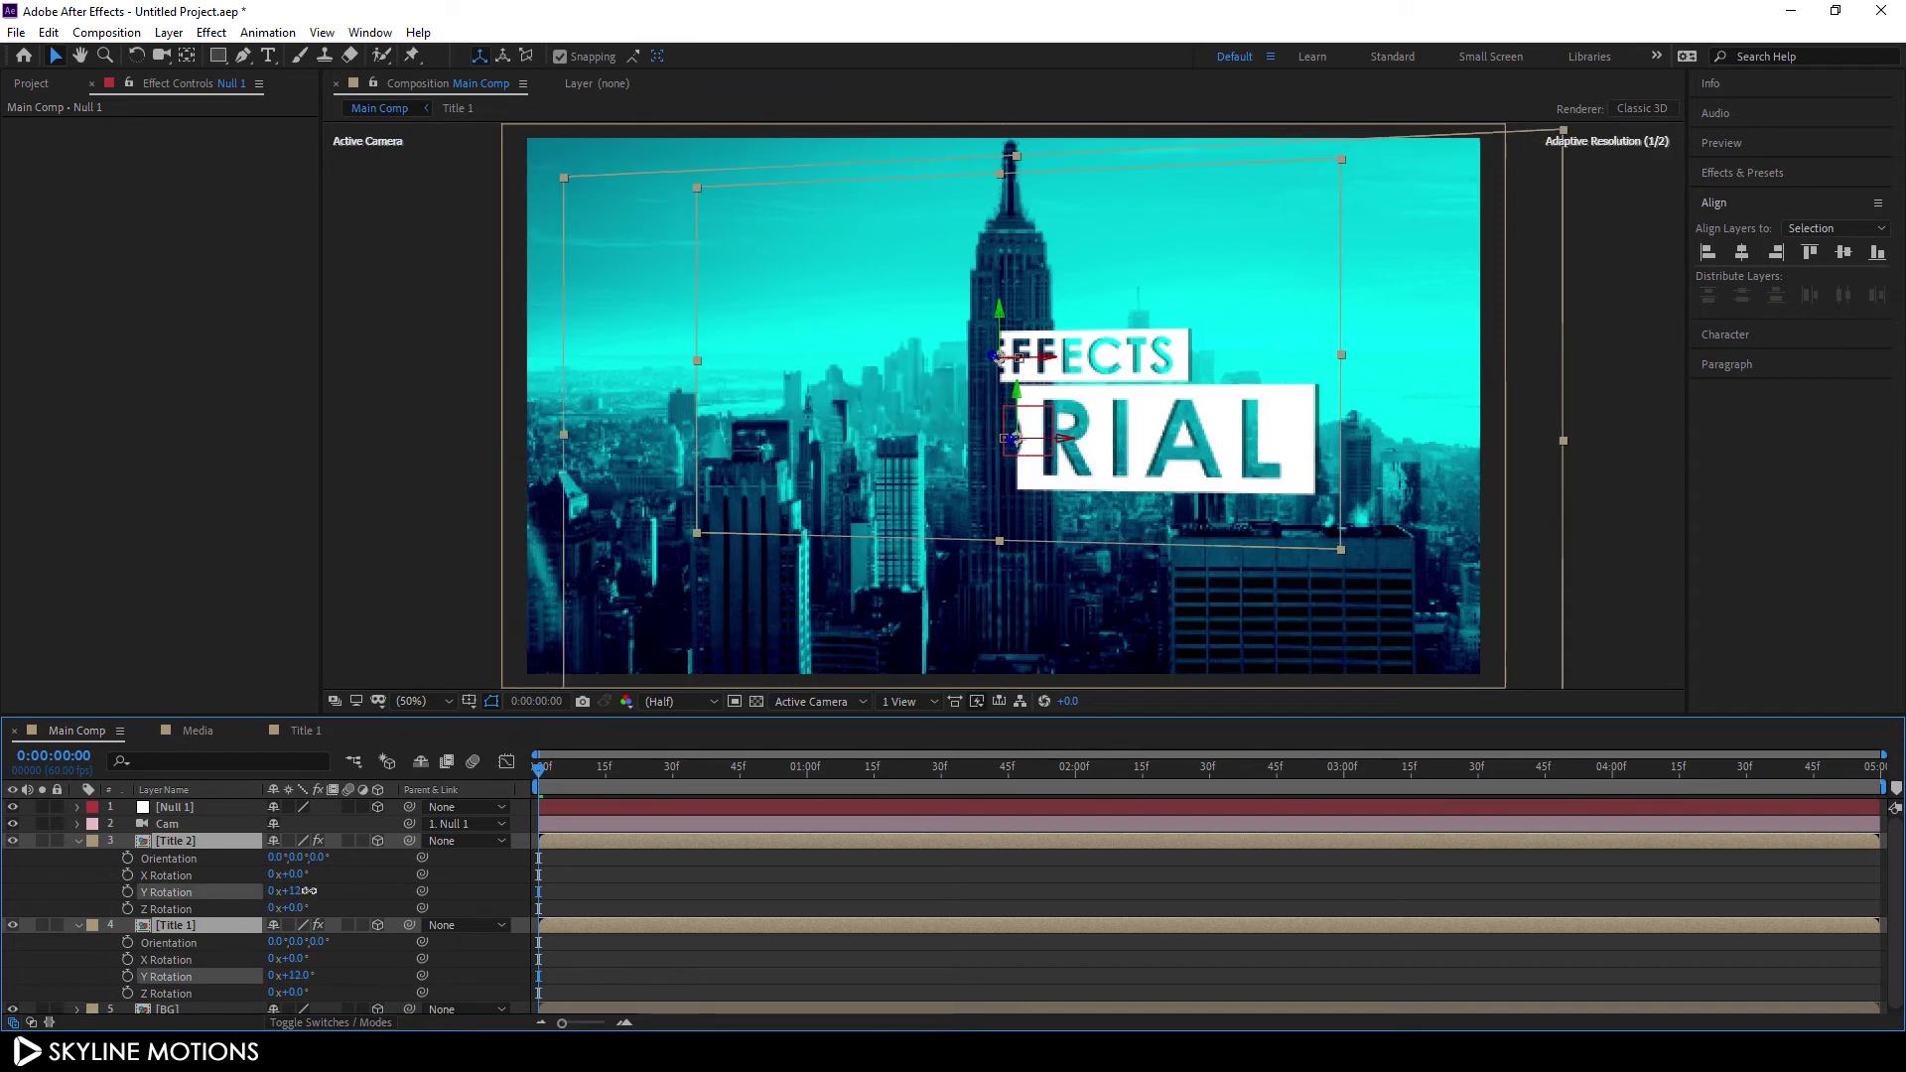
click(303, 891)
text(15)
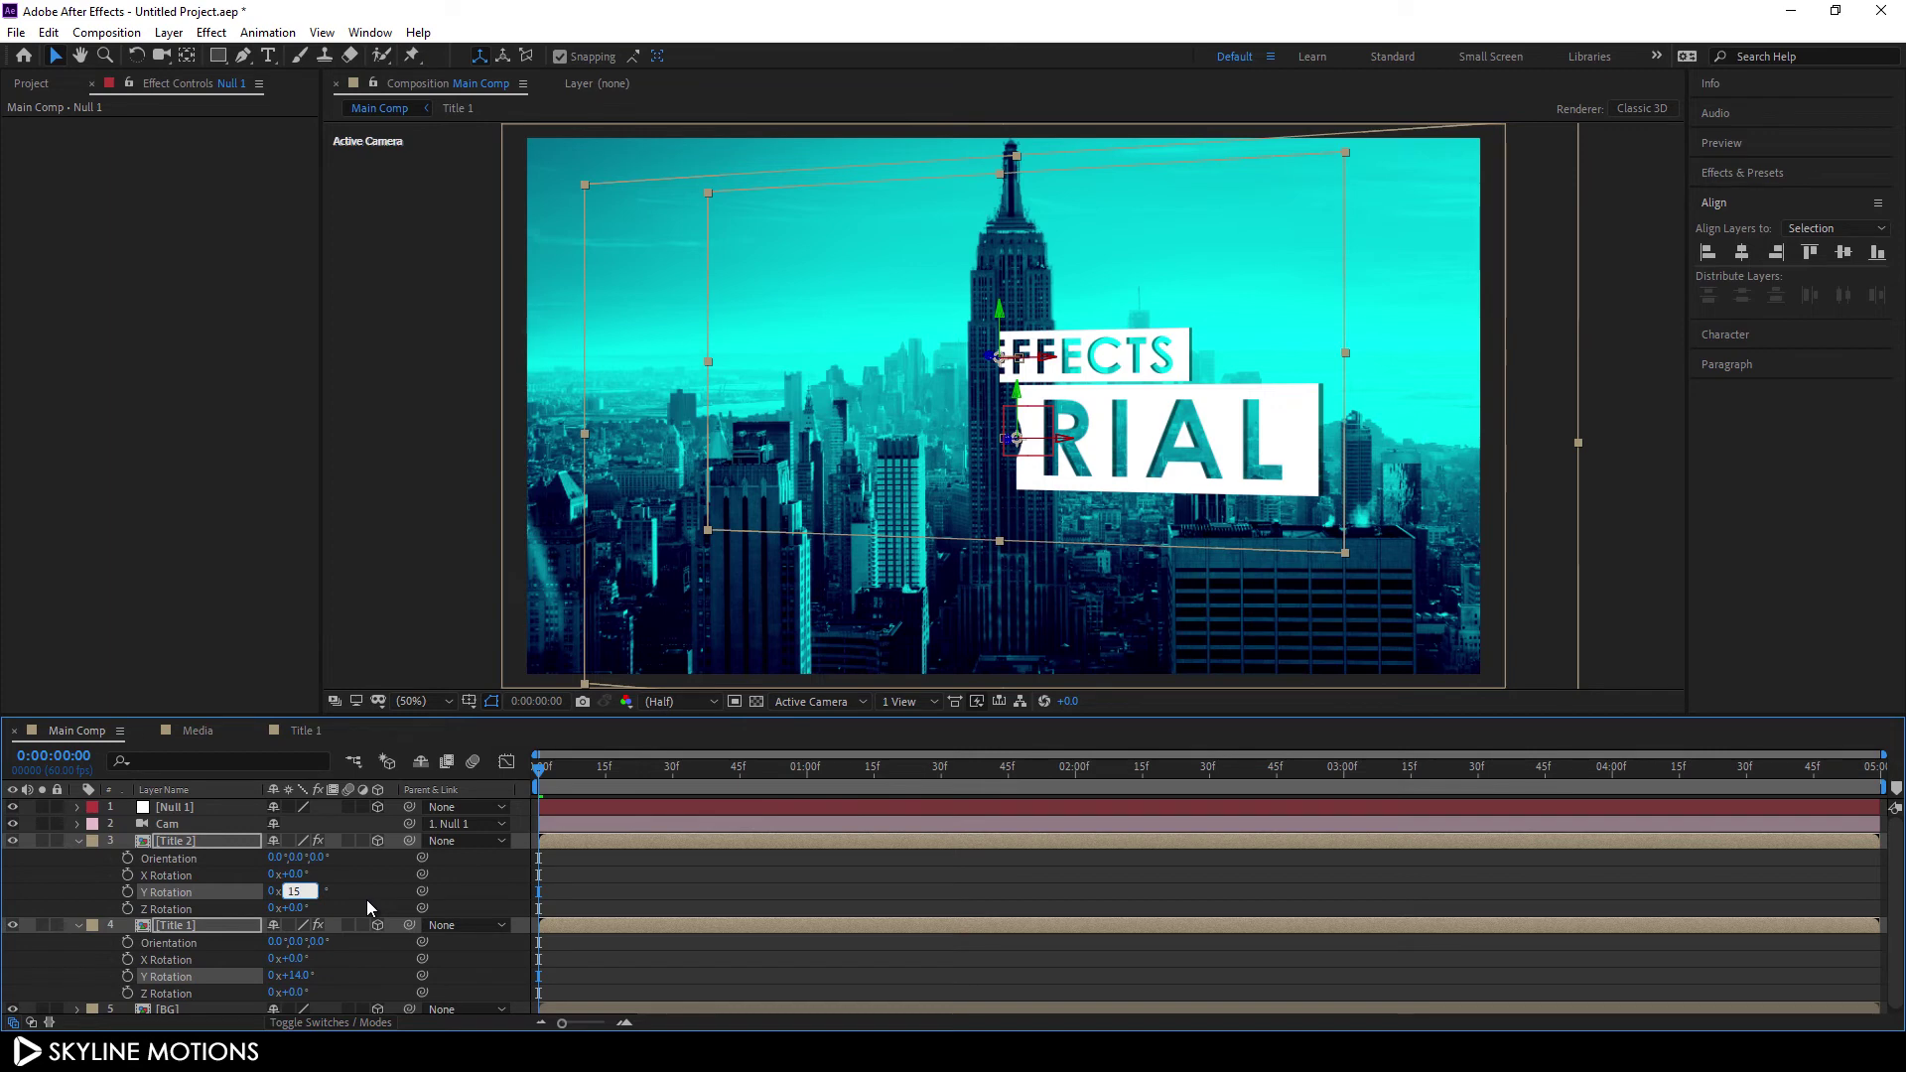
key(Return)
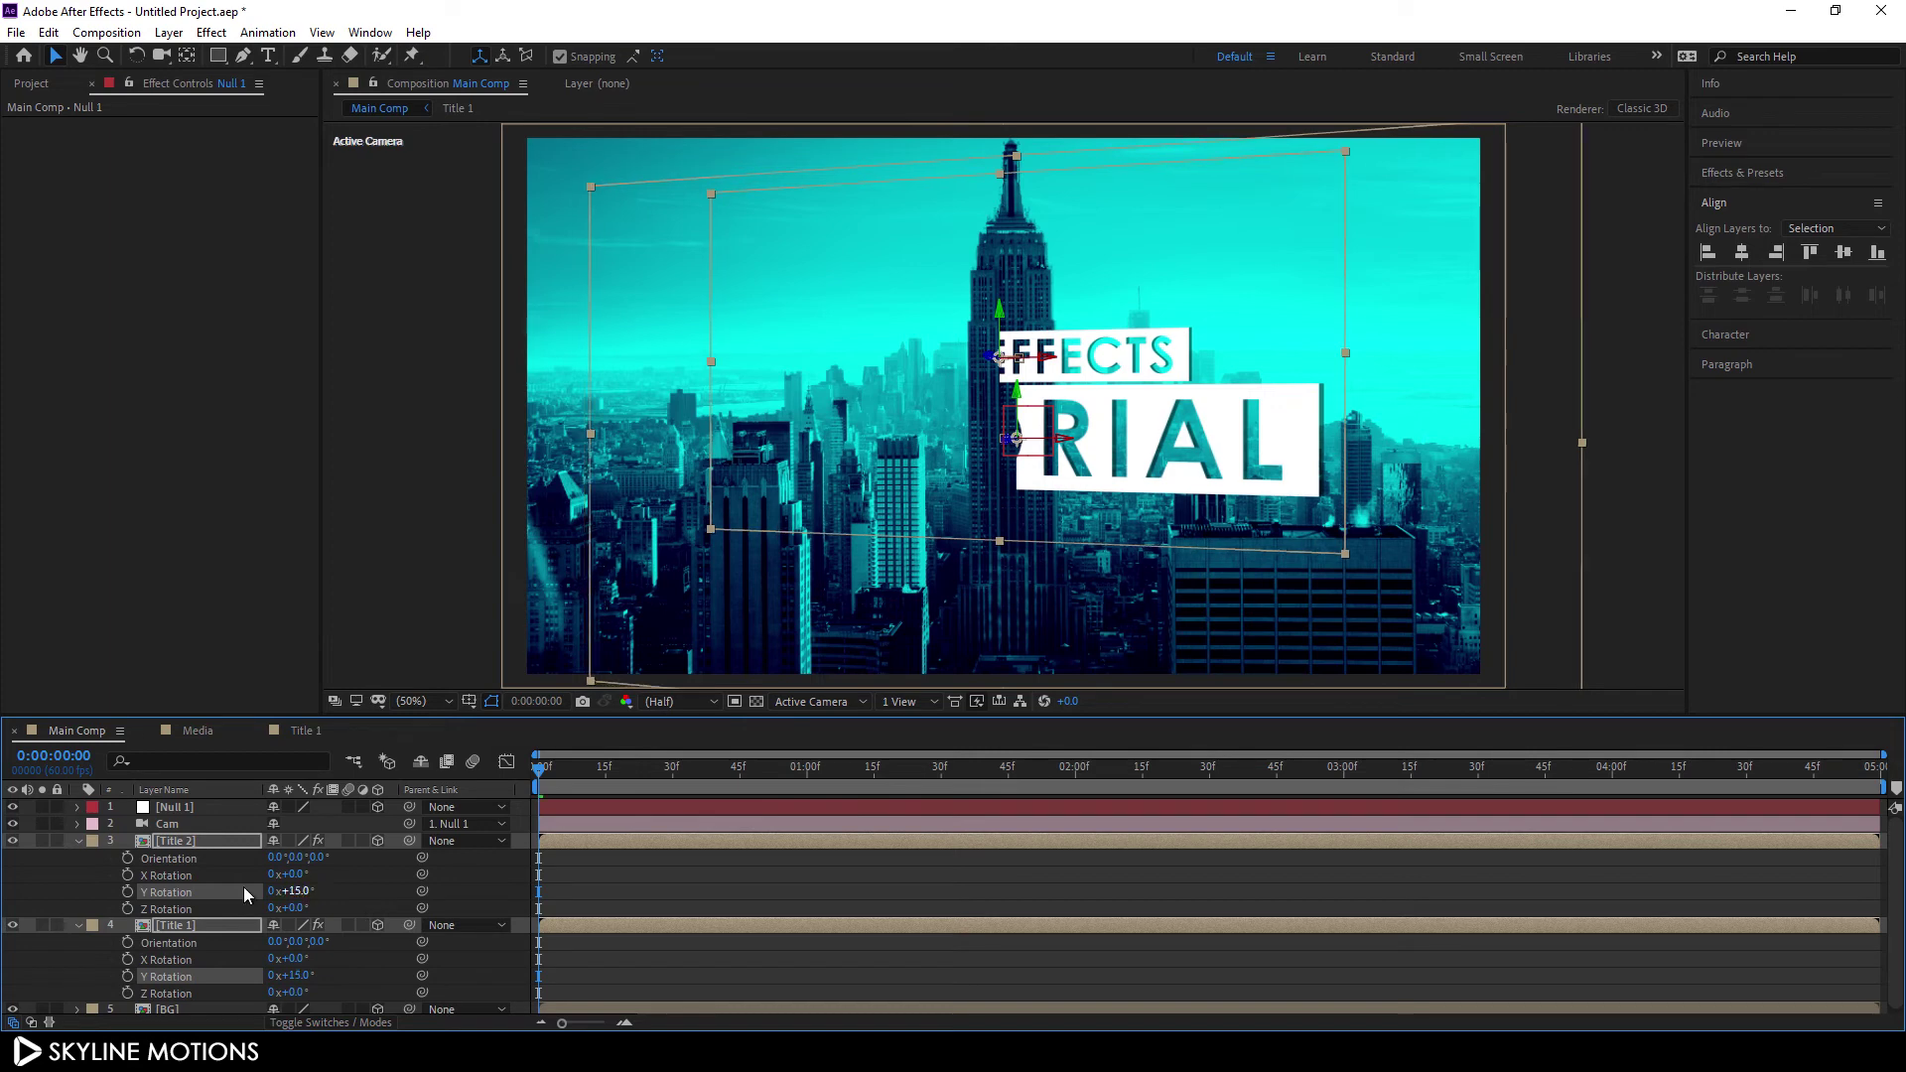
click(76, 842)
click(204, 908)
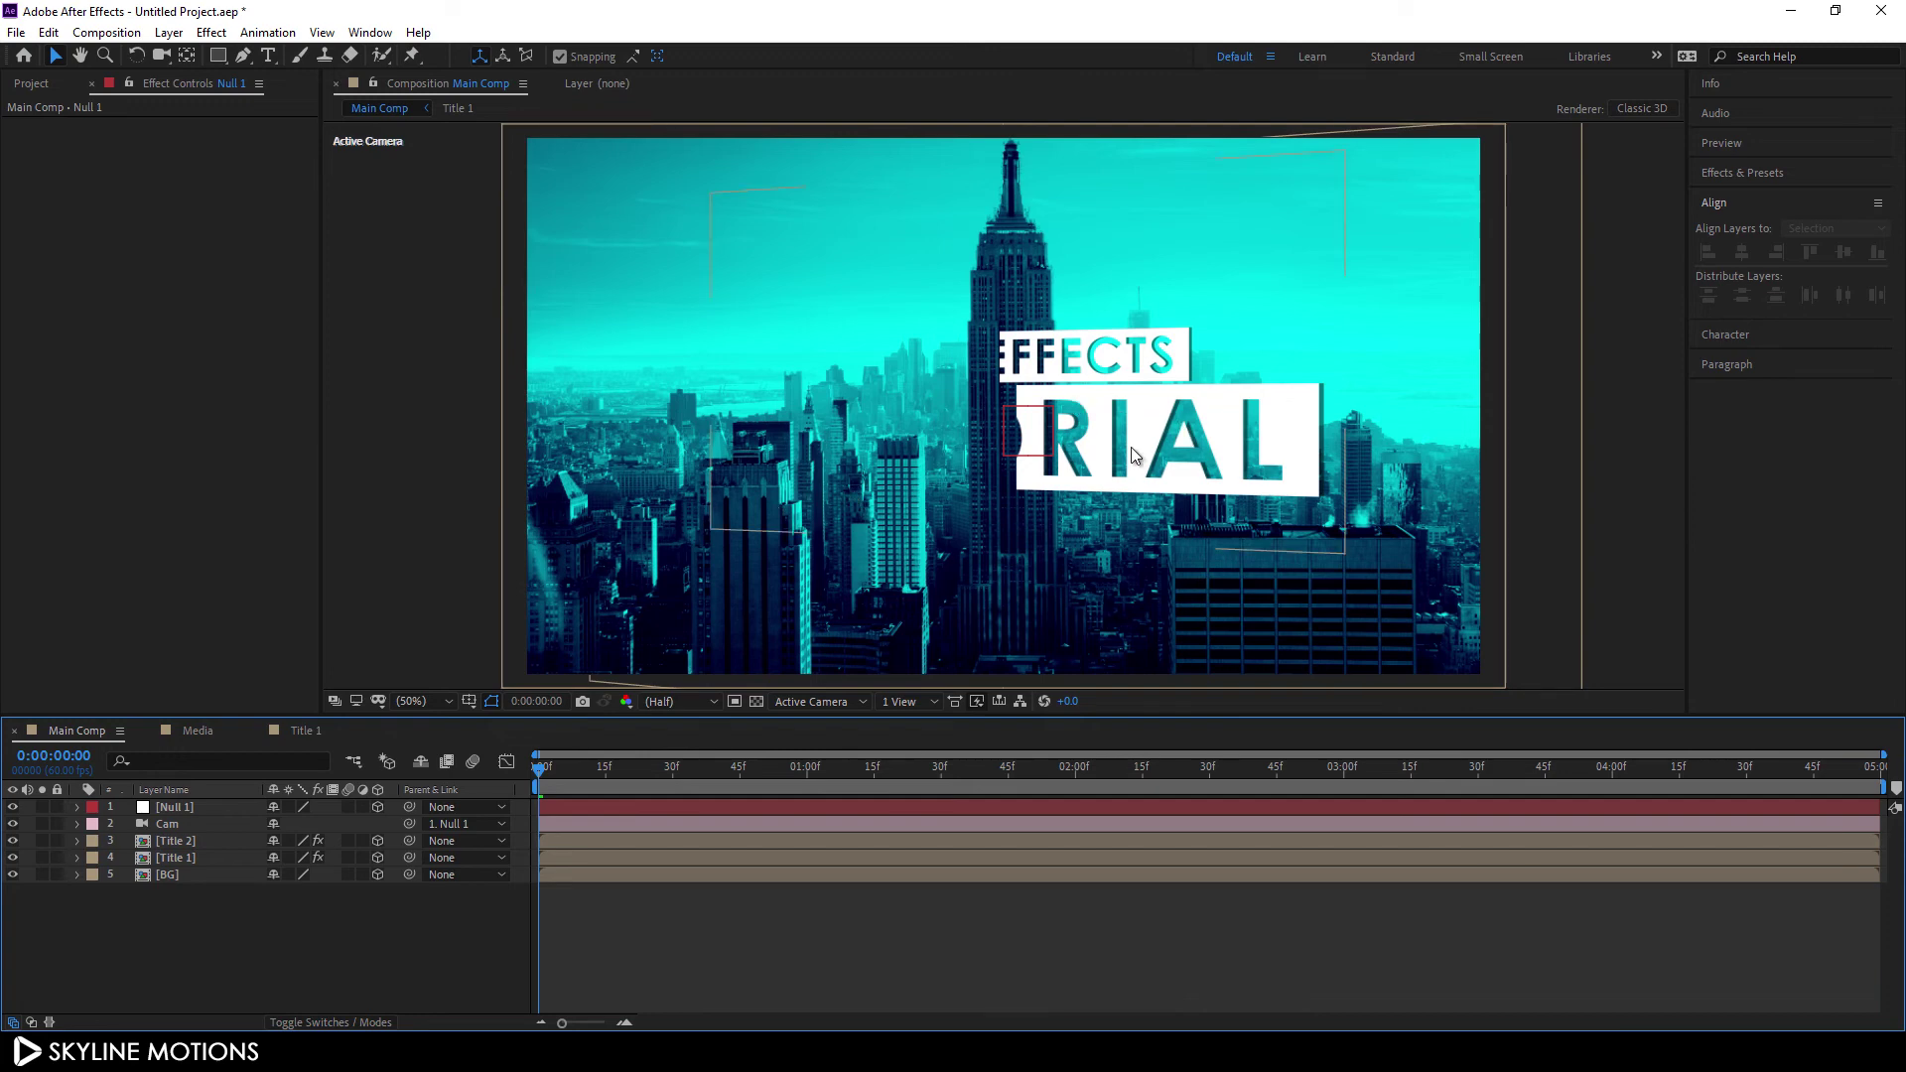
Set the BG layer's Z position to 1000 to push it behind the titles
click(183, 878)
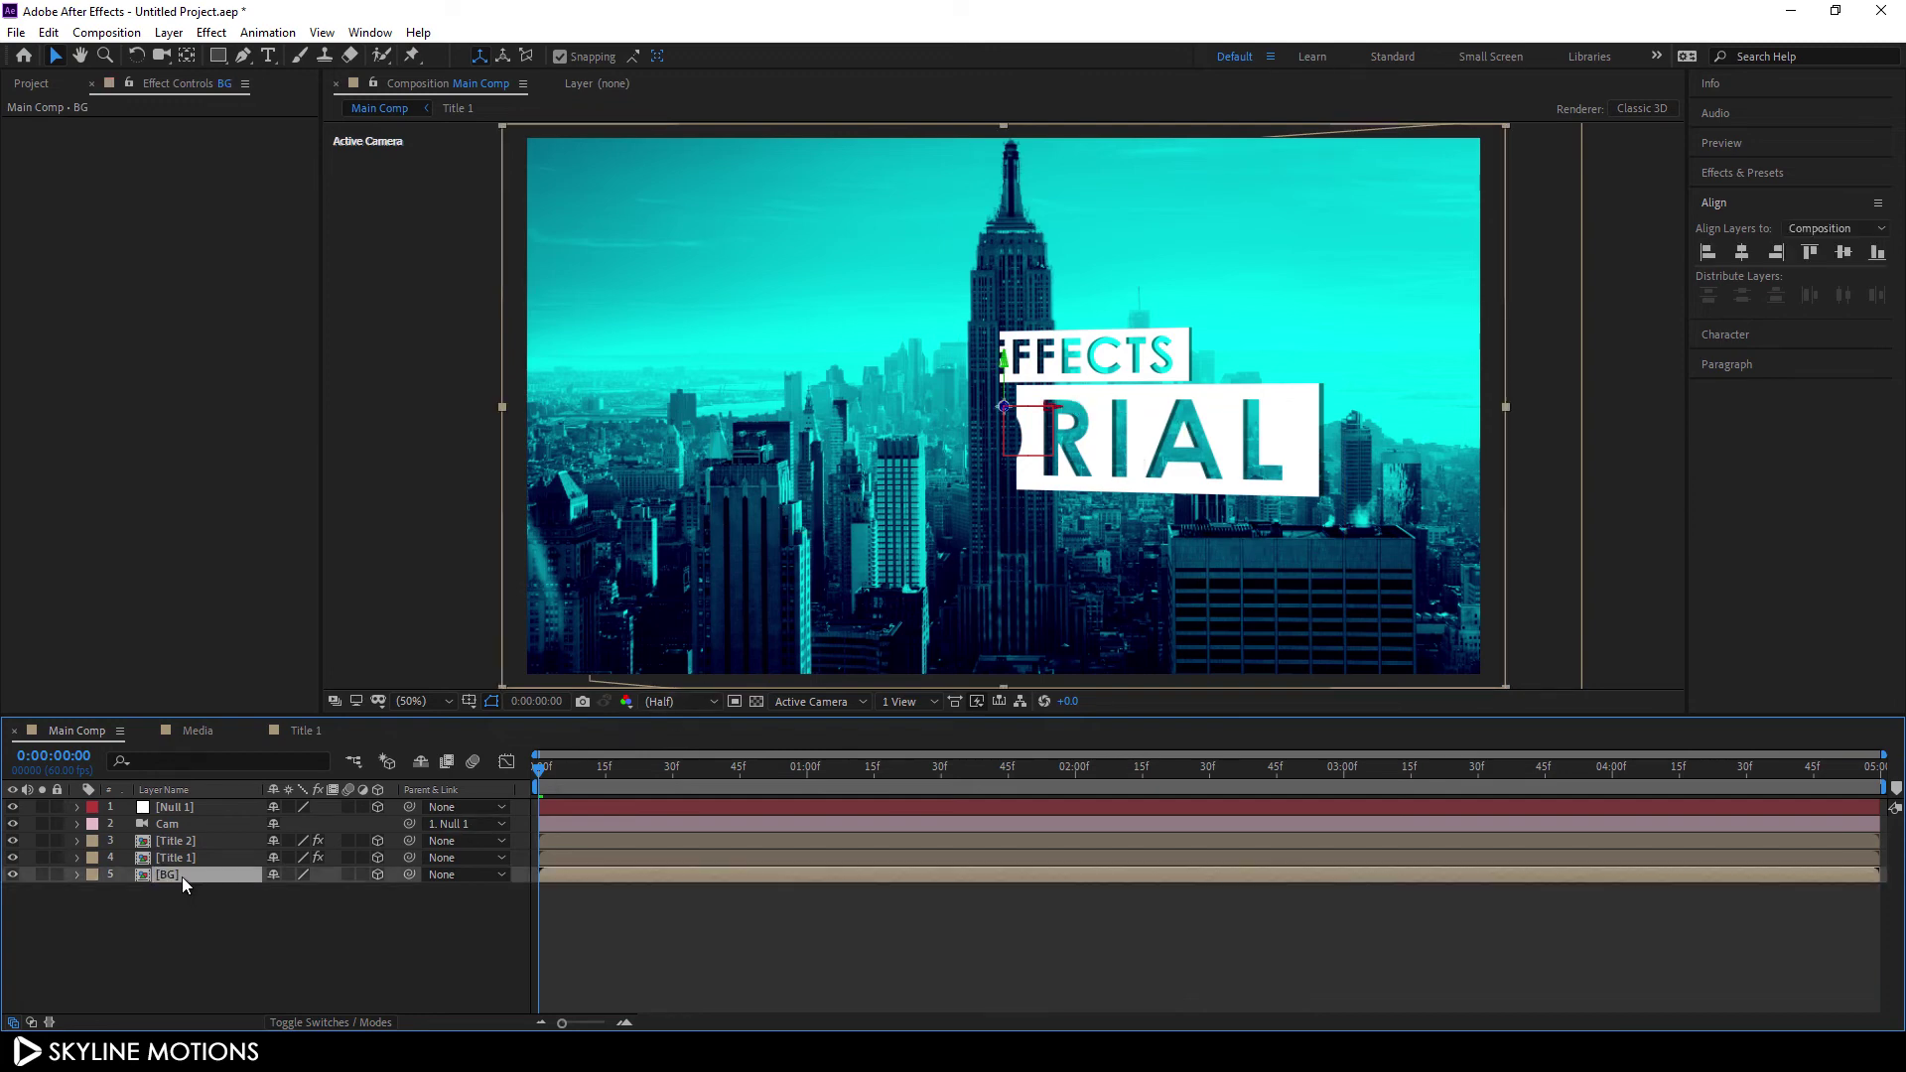
key(p)
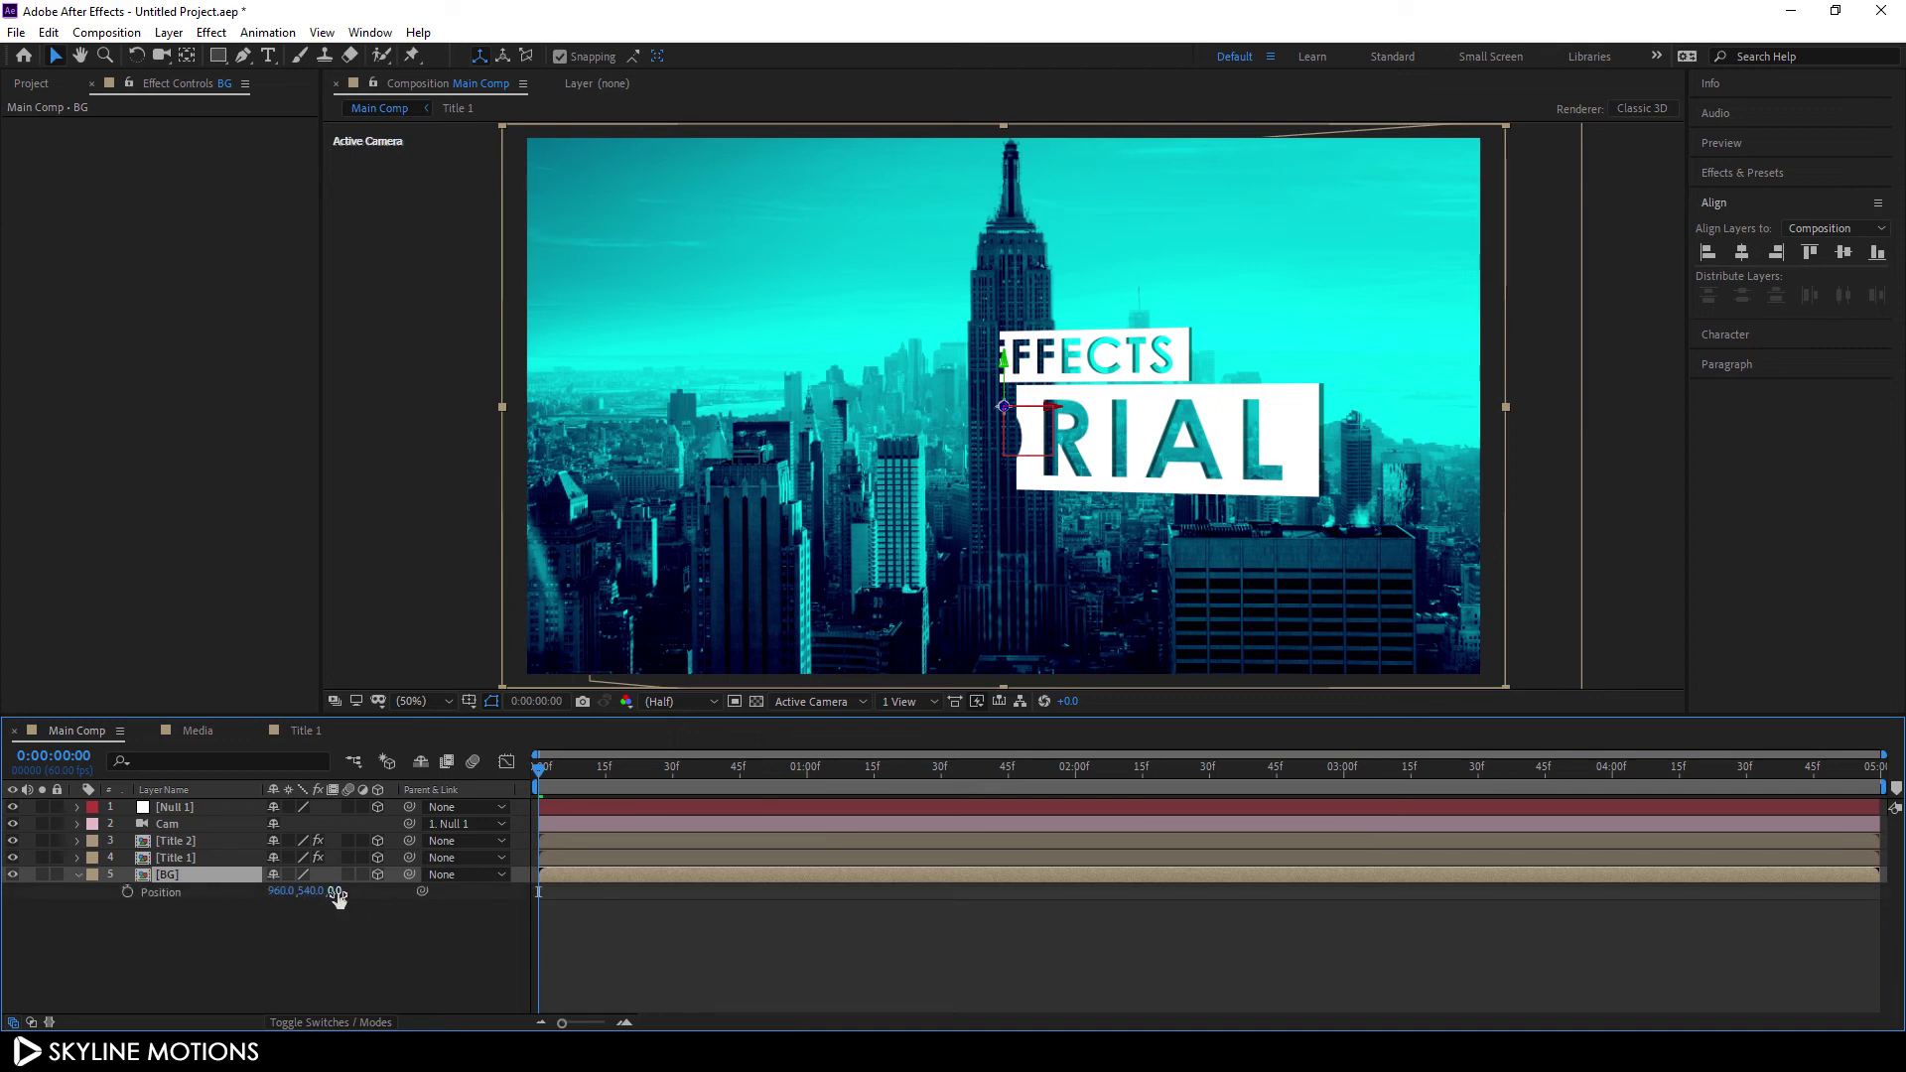
drag(336, 891, 877, 904)
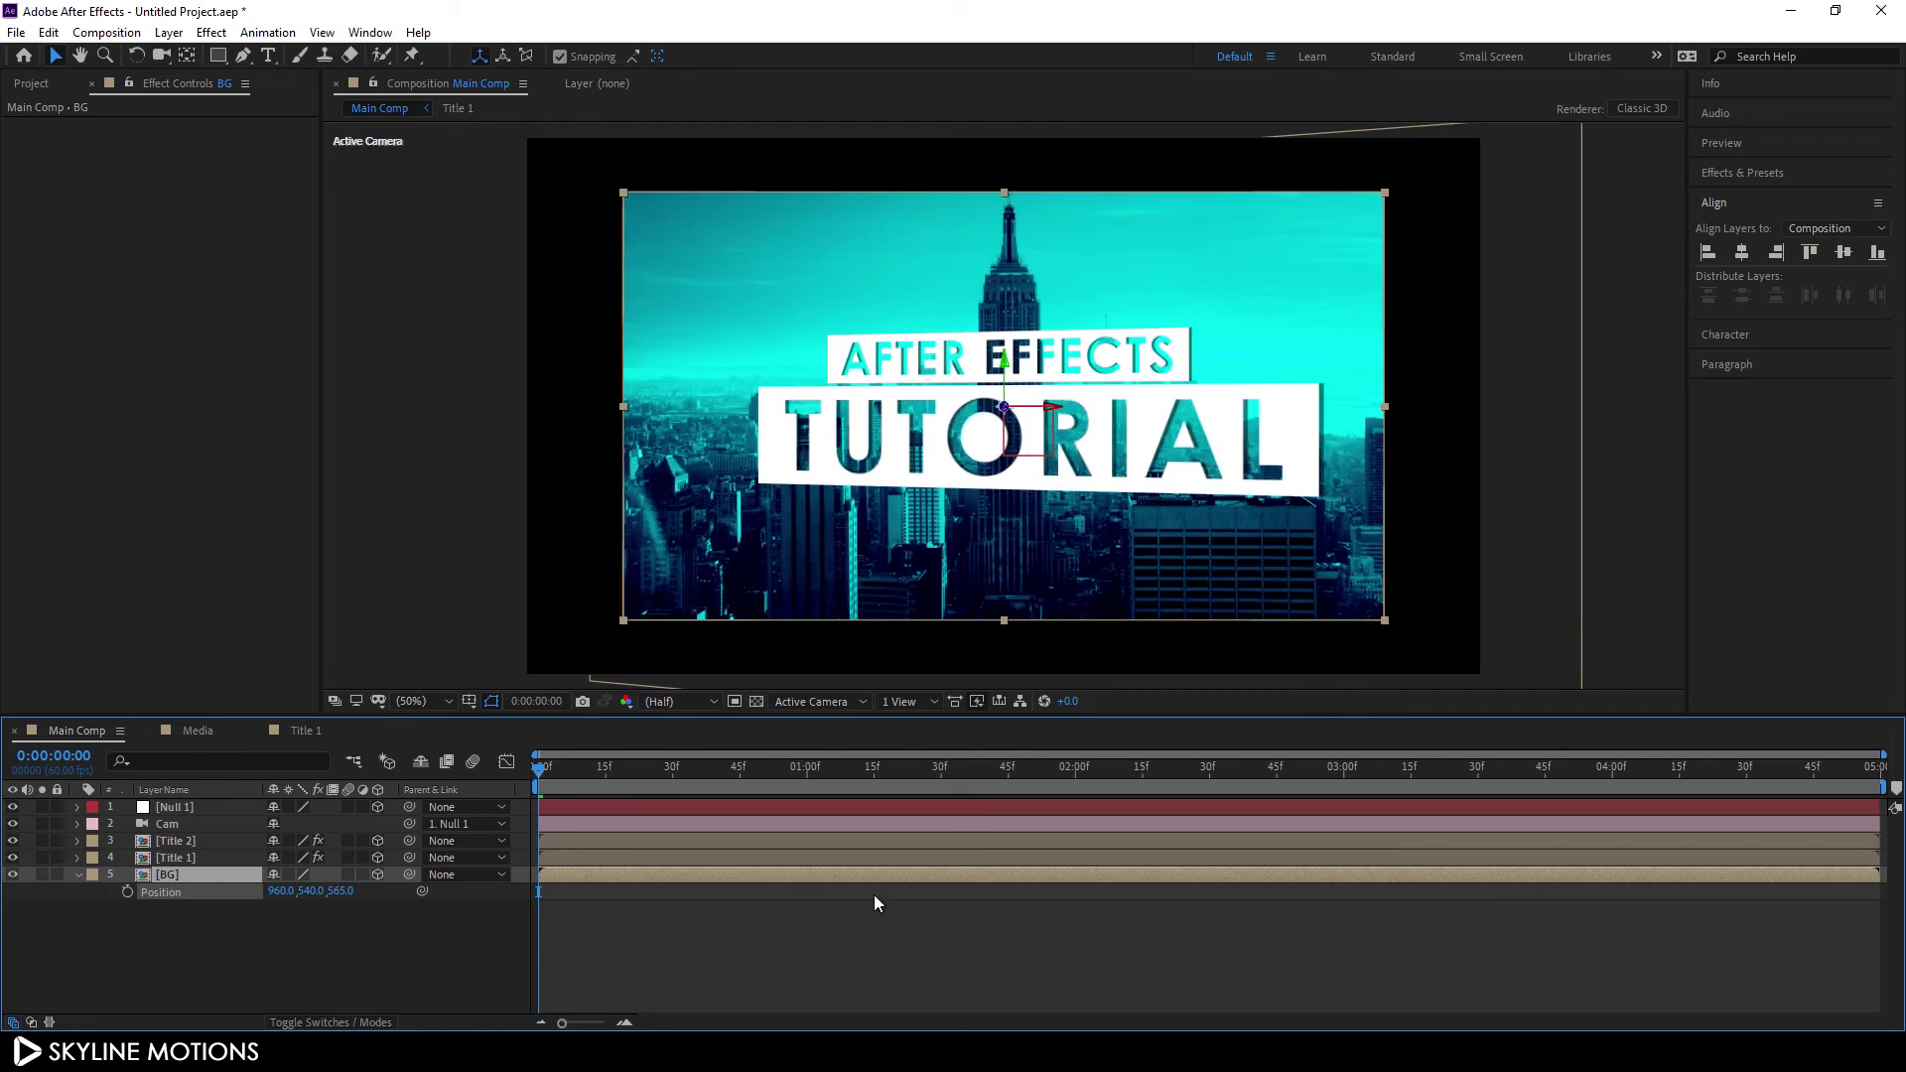
click(339, 891)
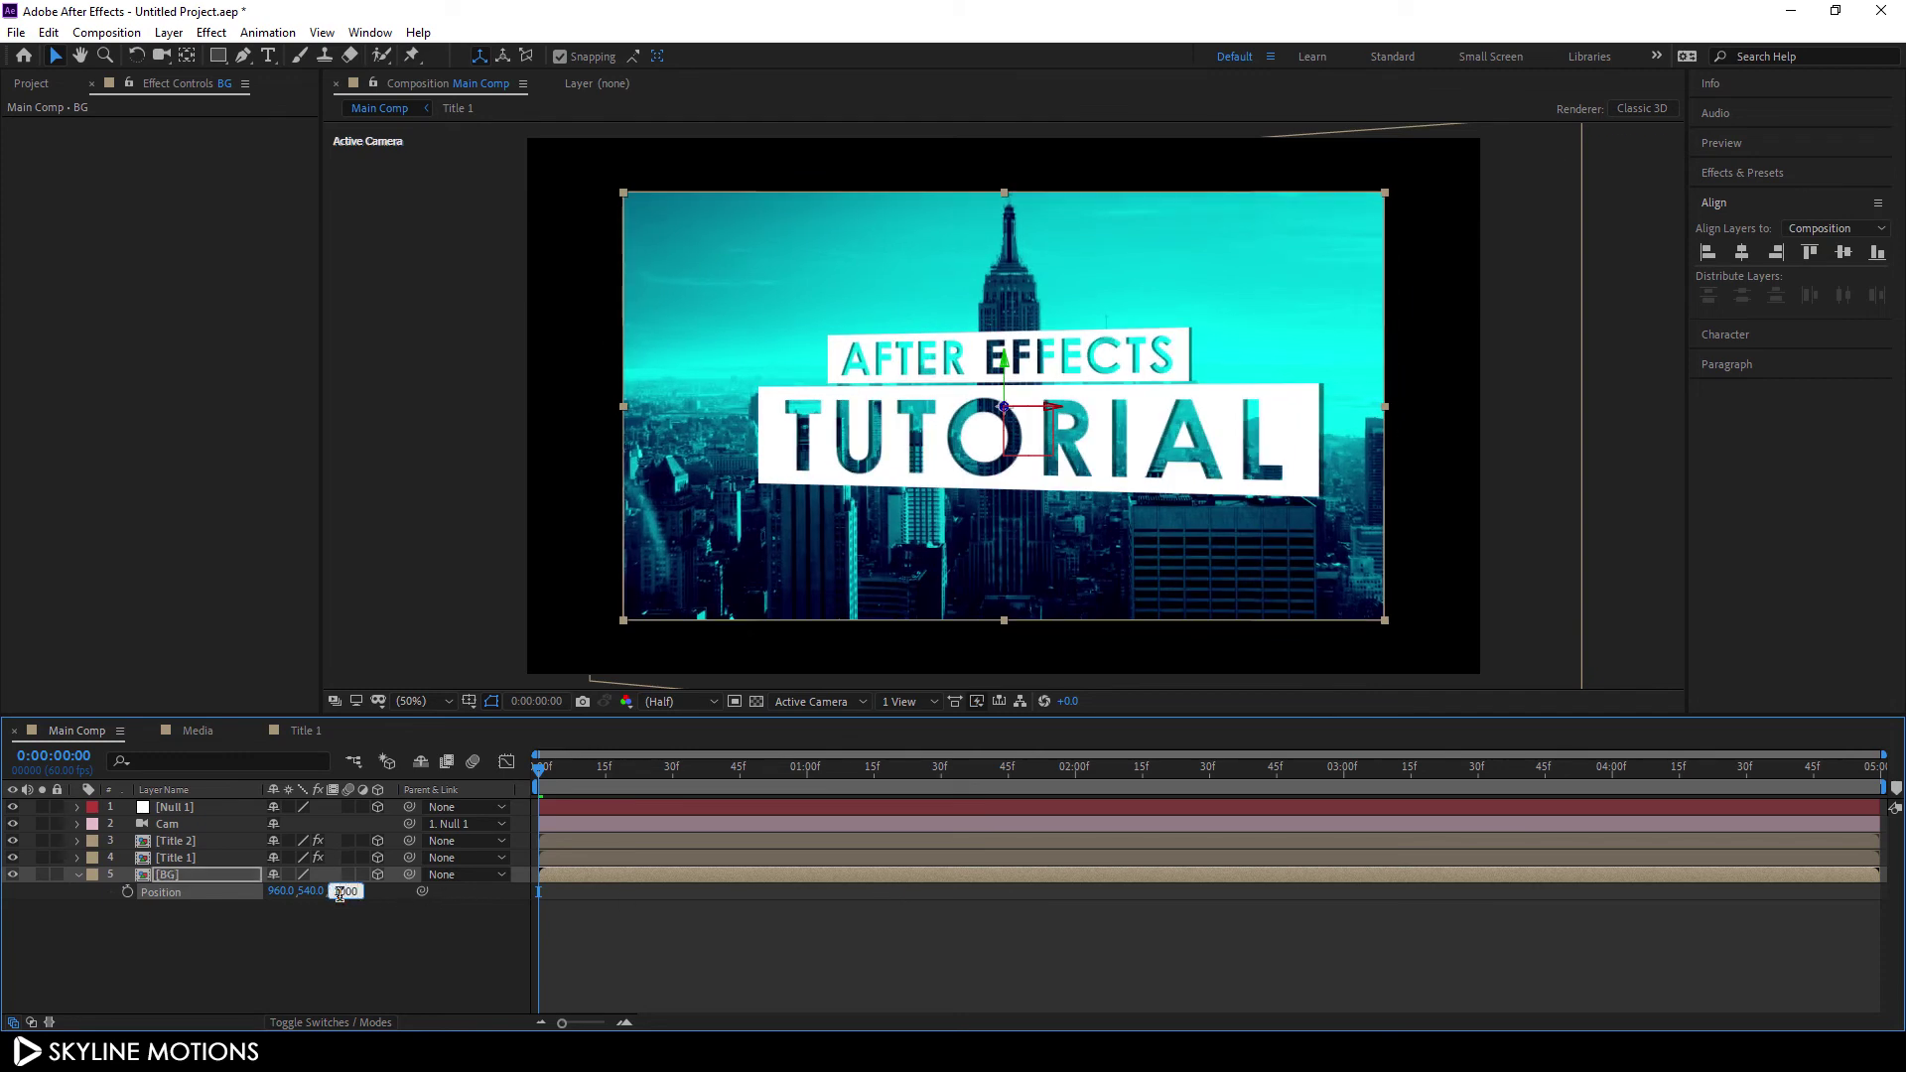
text(1000)
key(Return)
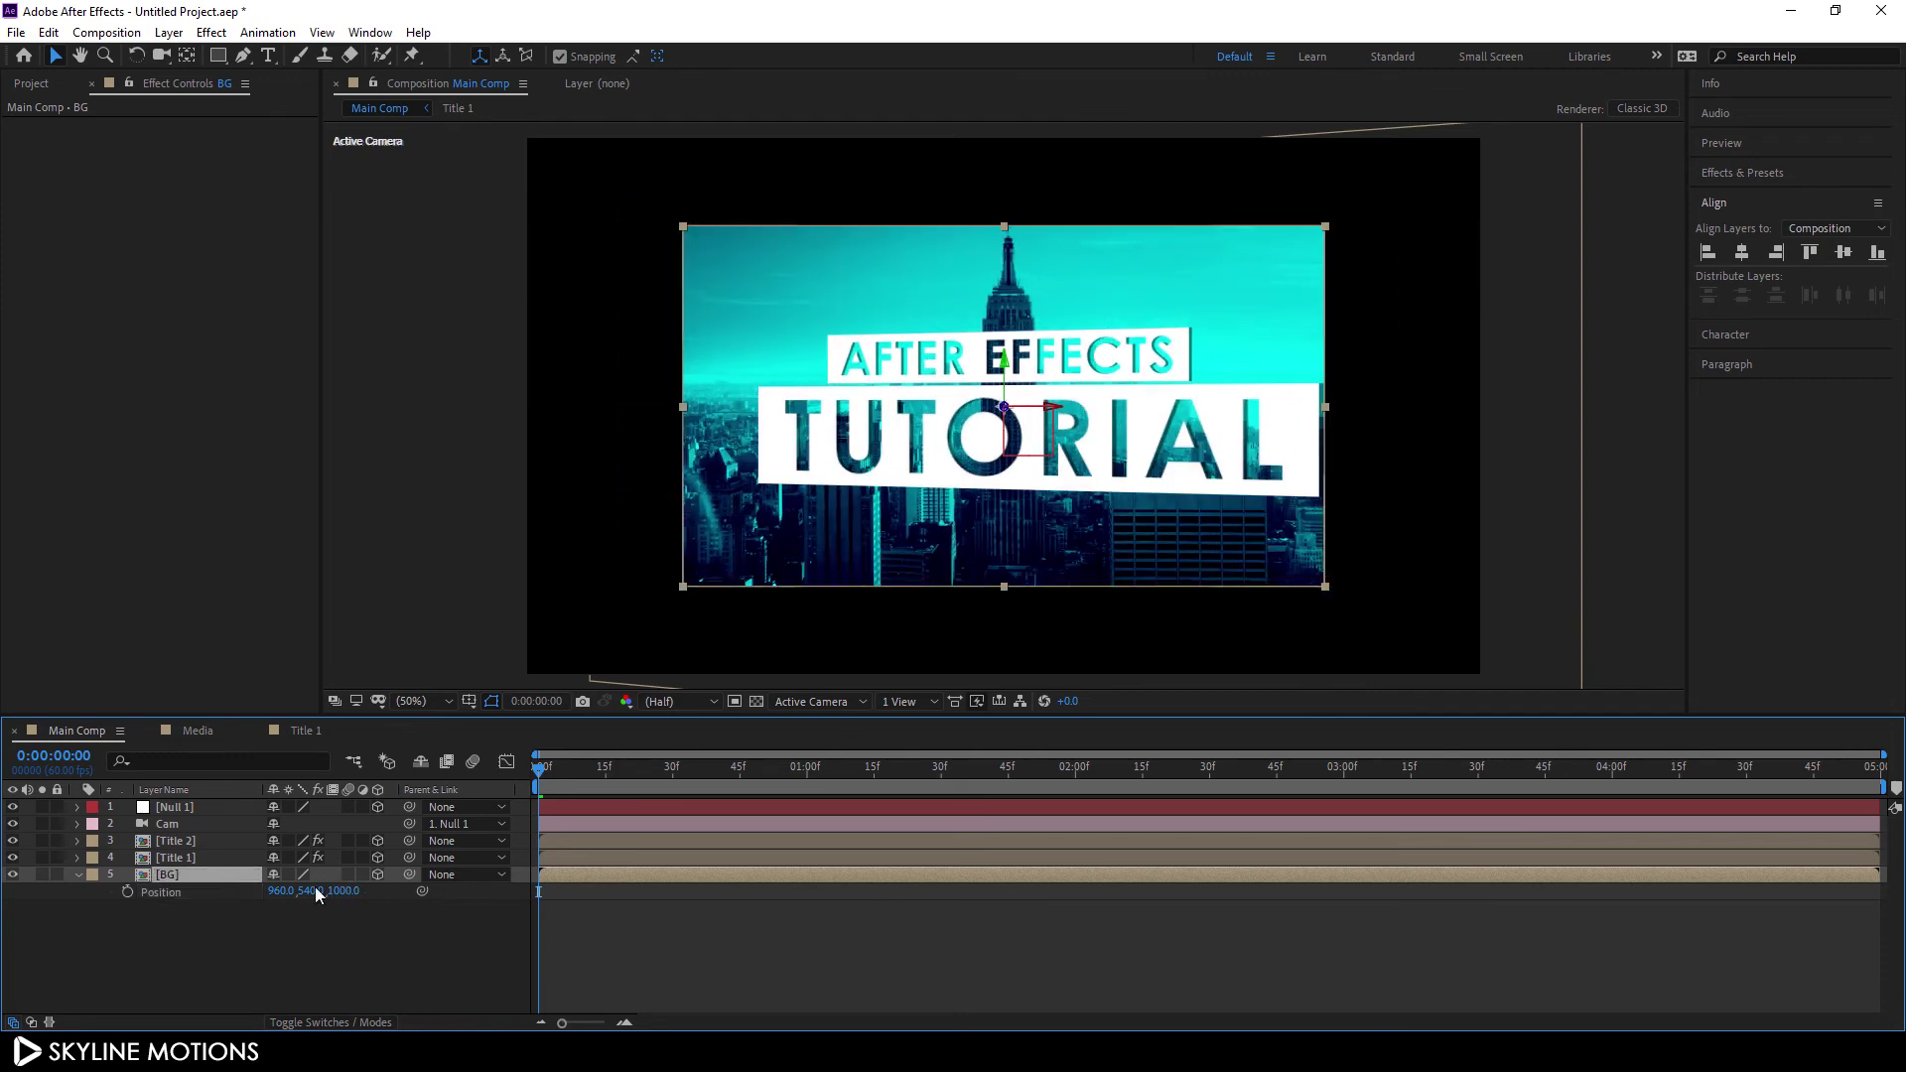
At 0:00:04:59, scale the BG layer to 175% to fill the frame, and preview the animation from the start
key(End)
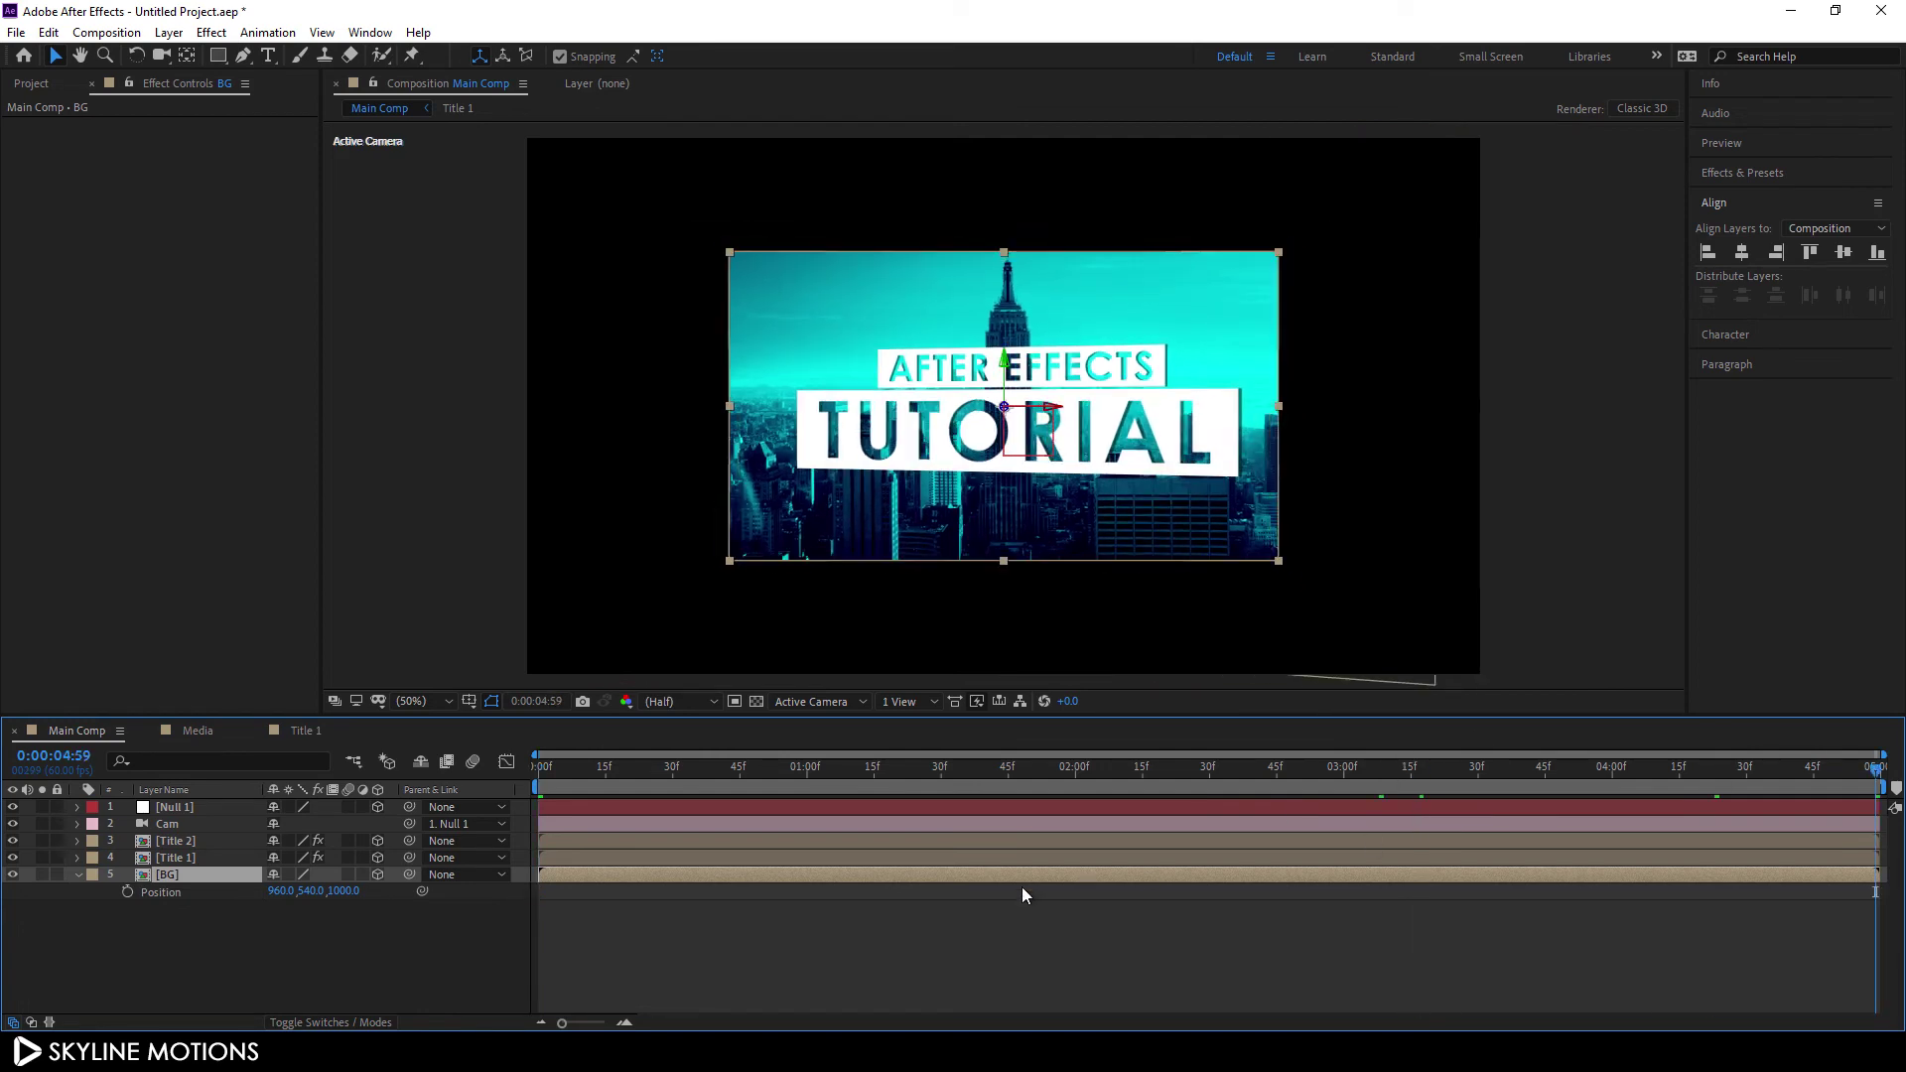
key(s)
drag(357, 889, 428, 890)
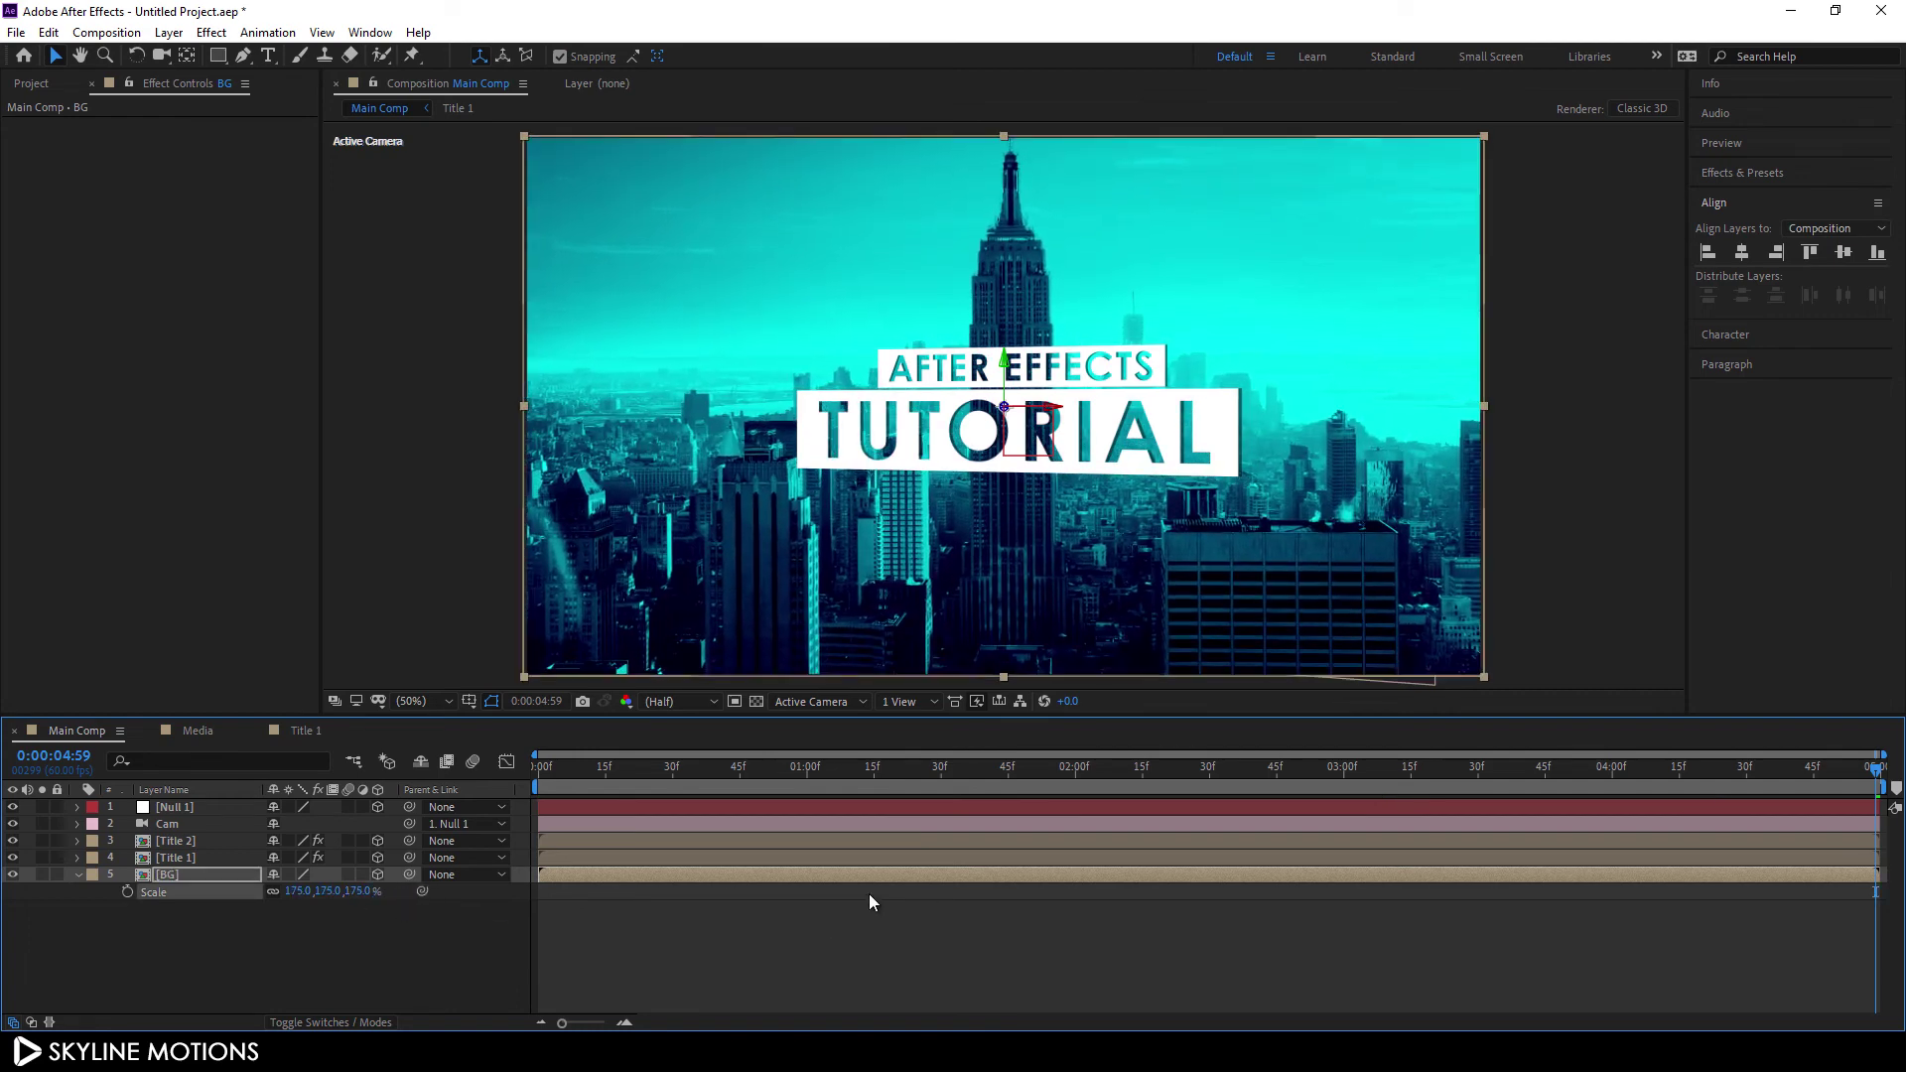
click(631, 766)
key(Home)
key(space)
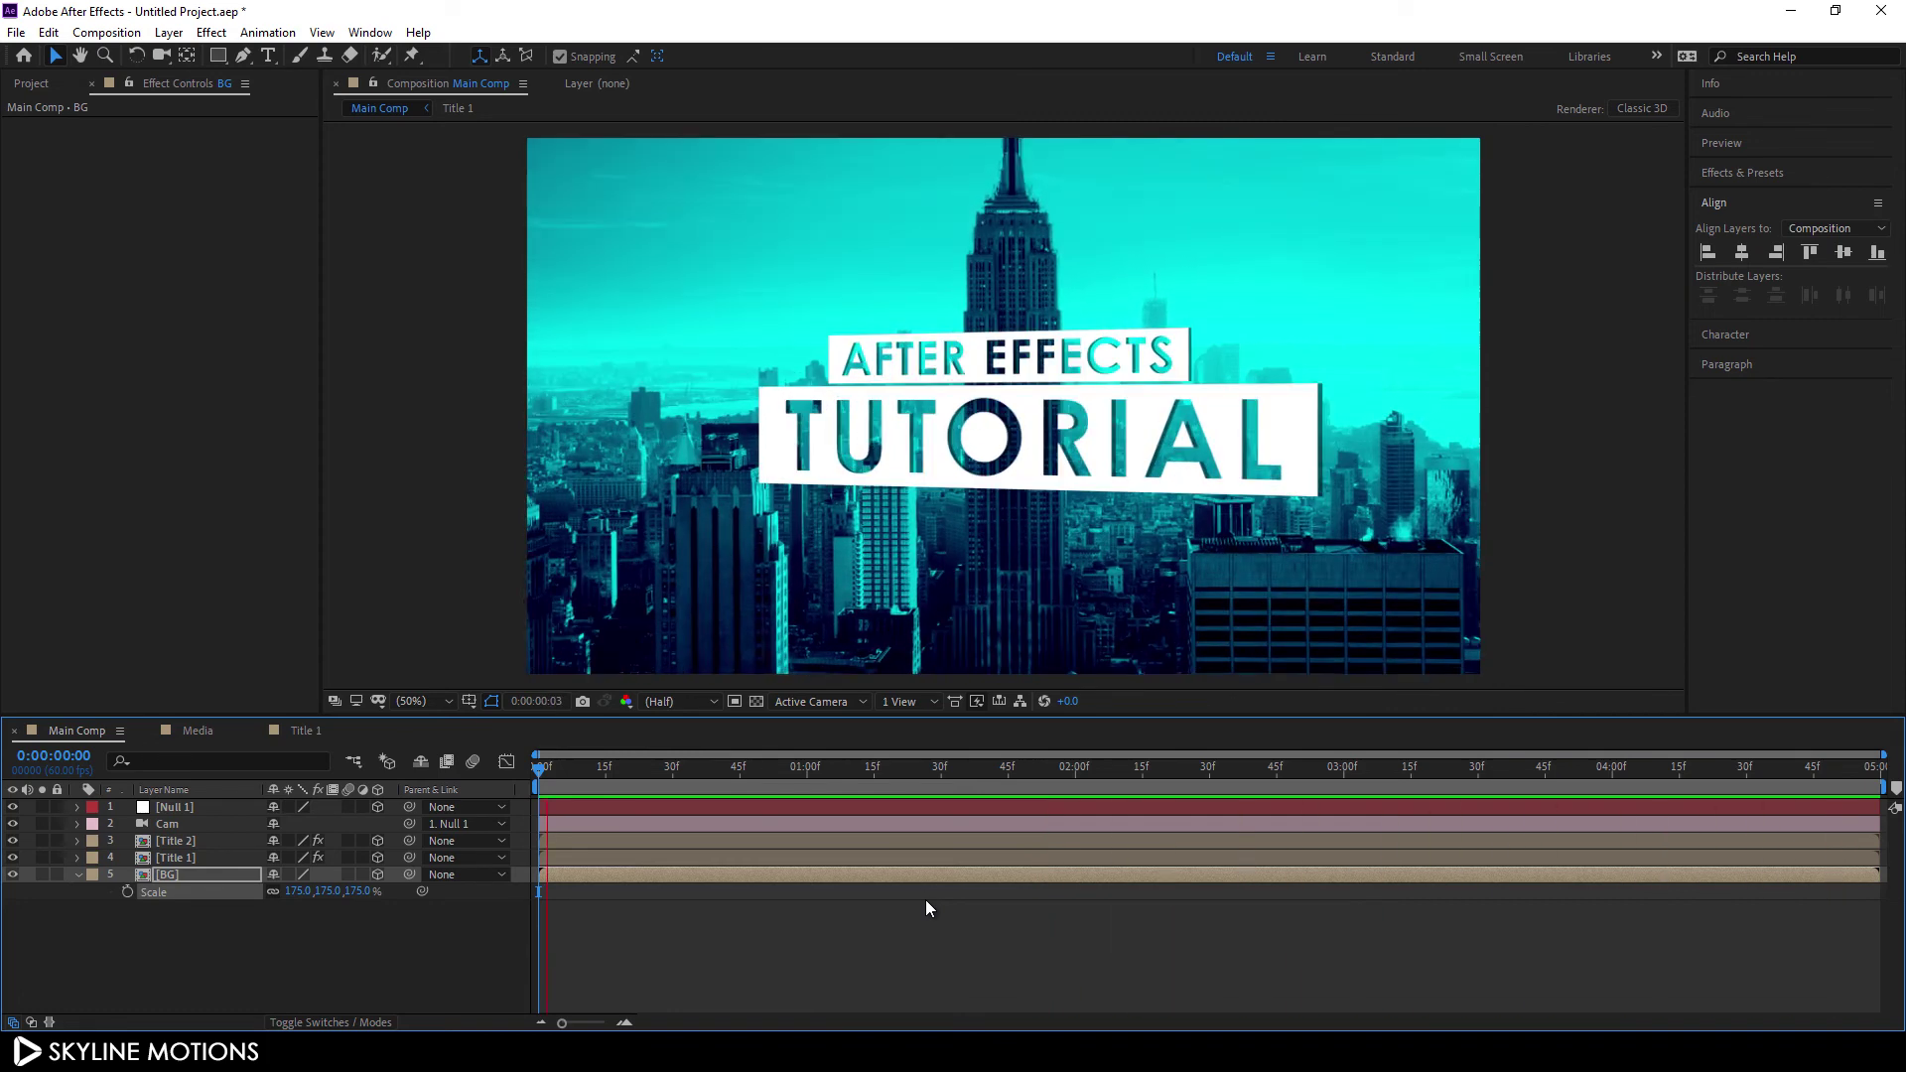
key(space)
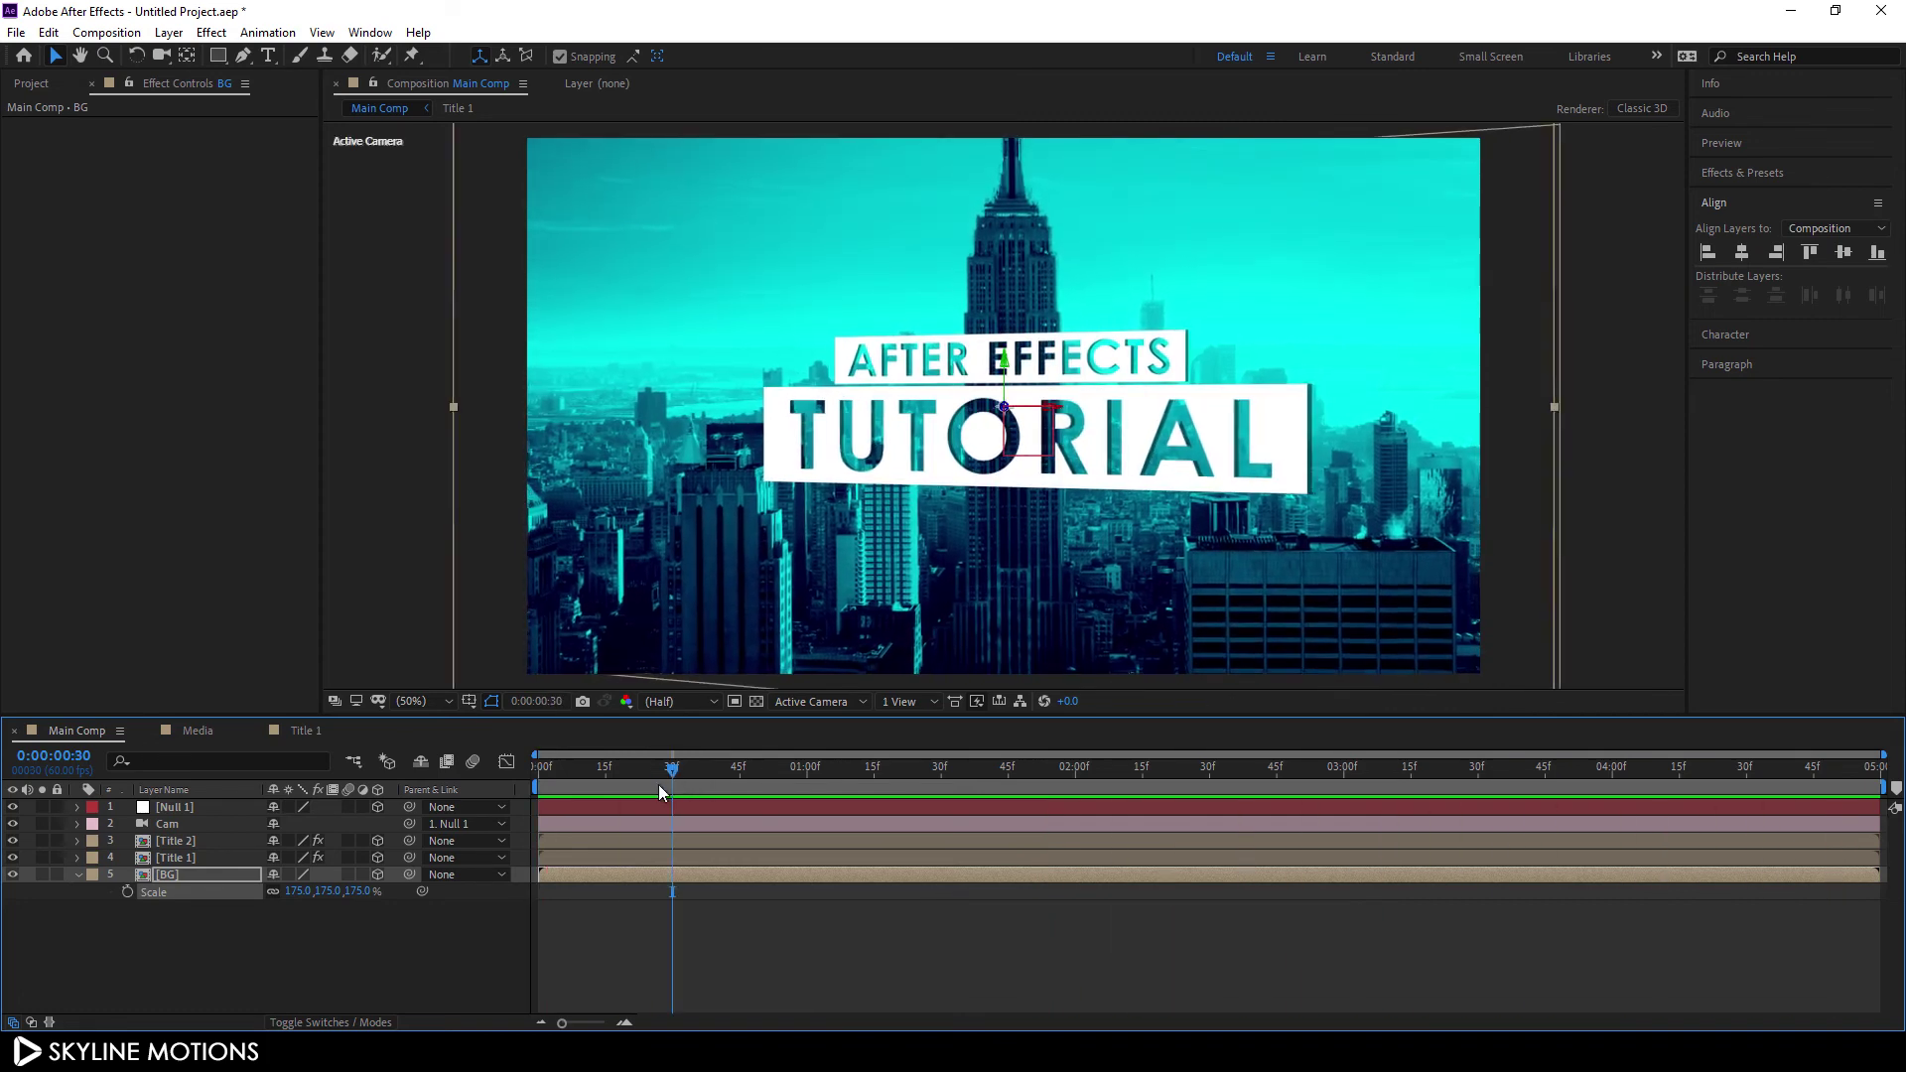
drag(658, 772, 526, 778)
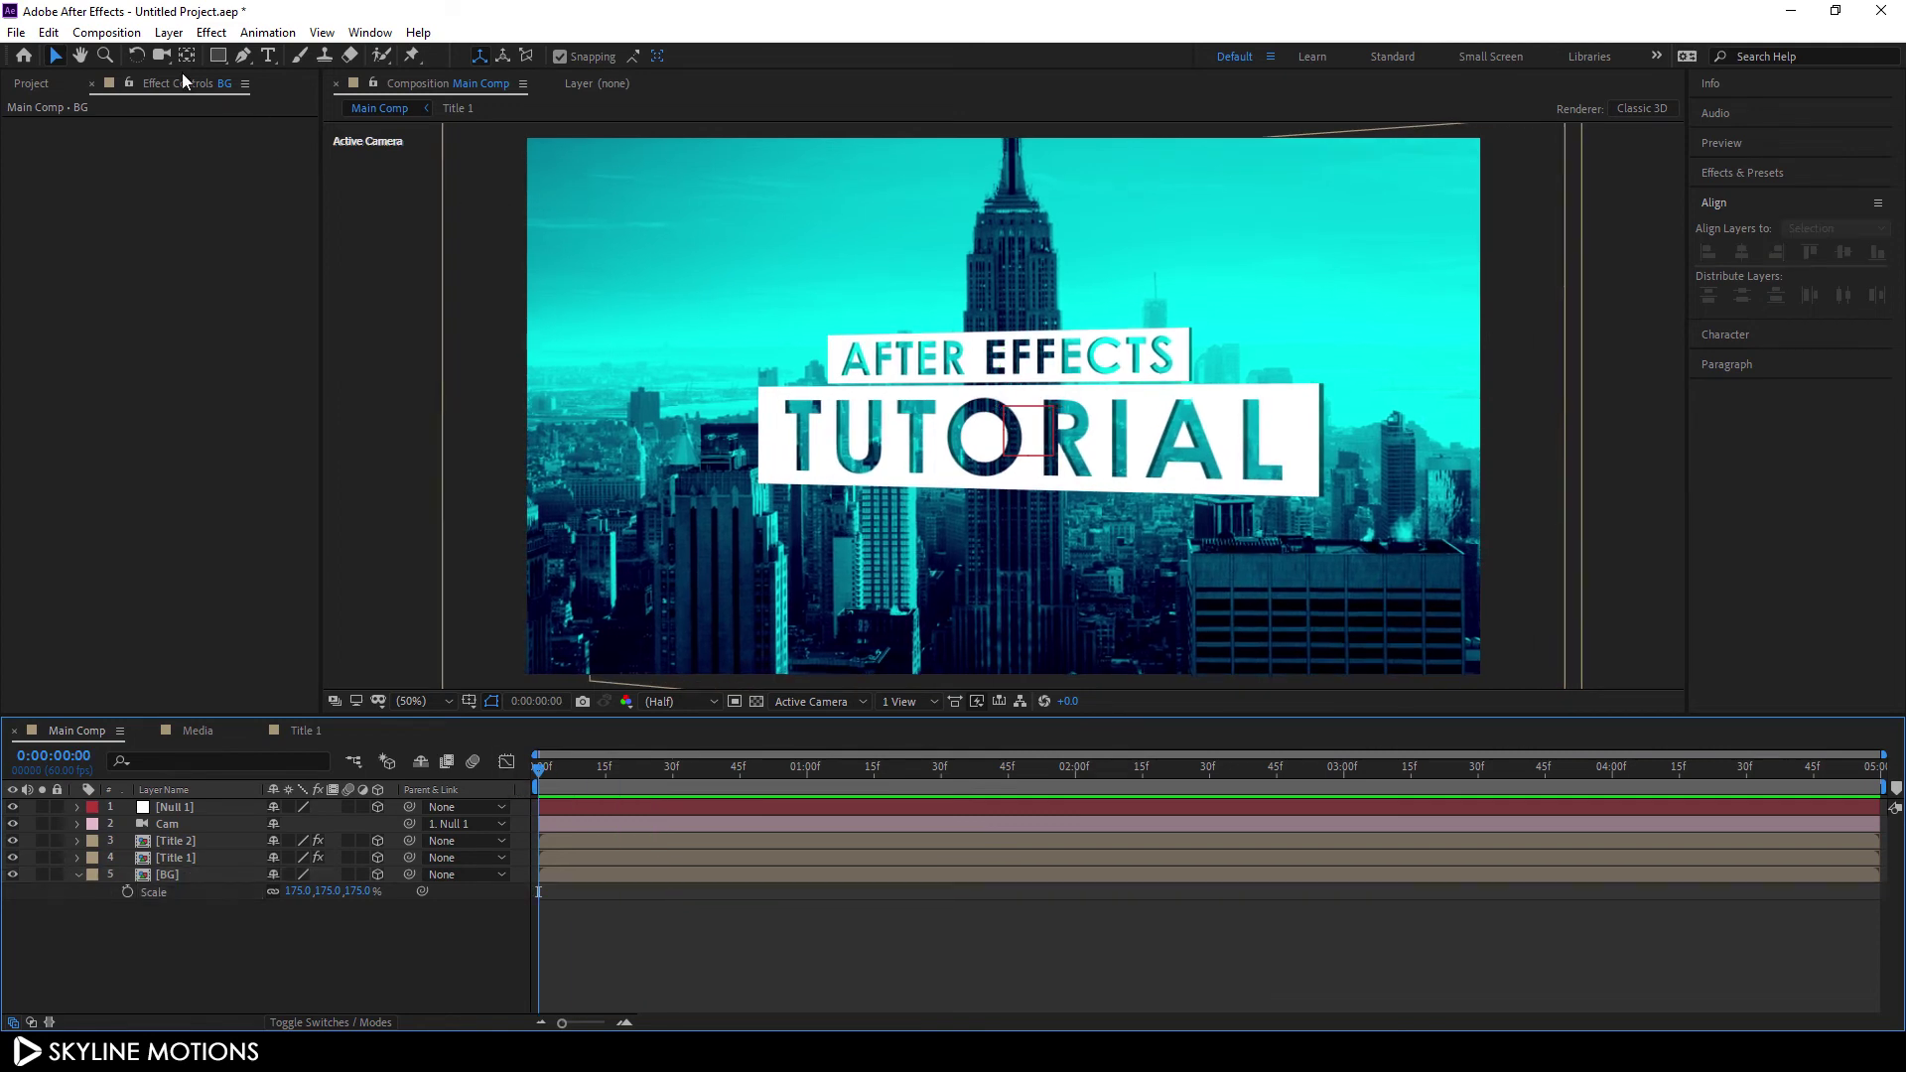
Create a black (000000) solid layer of 1920 x 1080 px above all layers in Main Comp
key(F2)
click(167, 38)
mouse_move(276, 58)
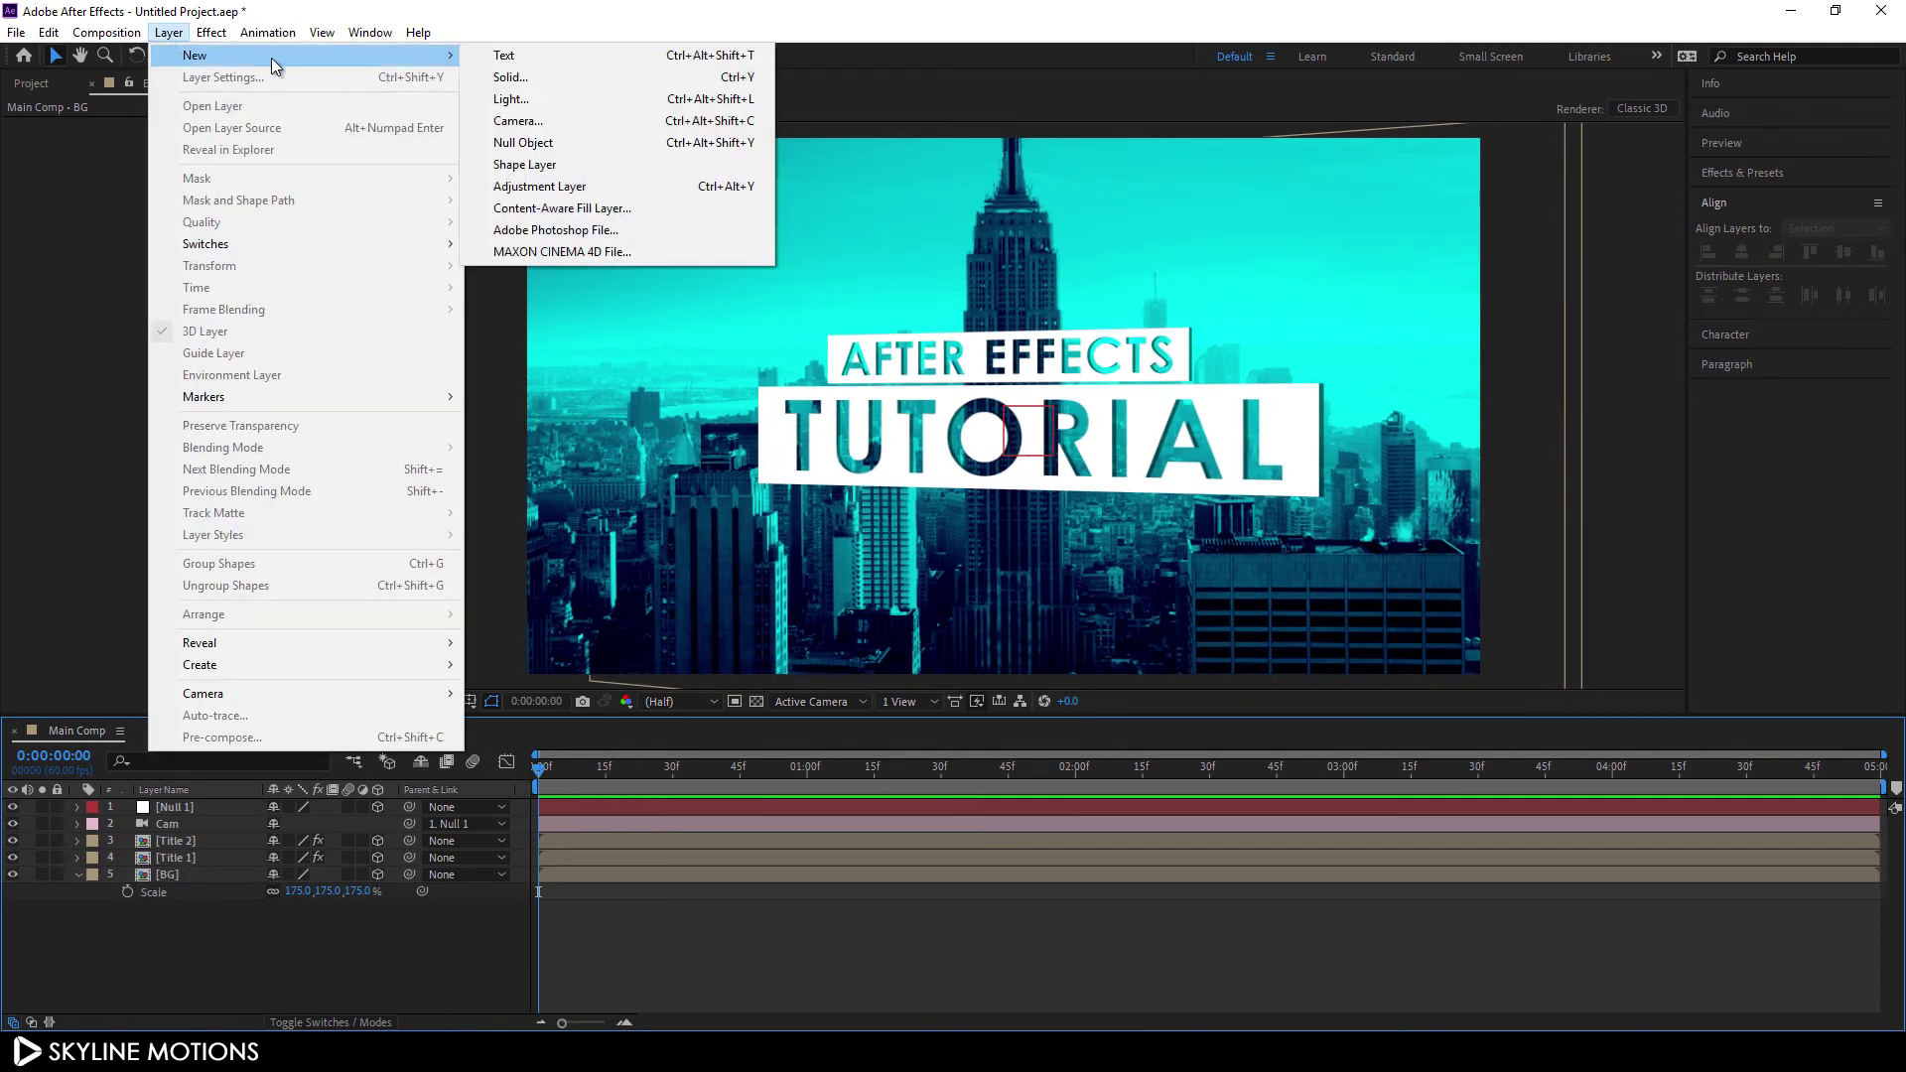
click(508, 77)
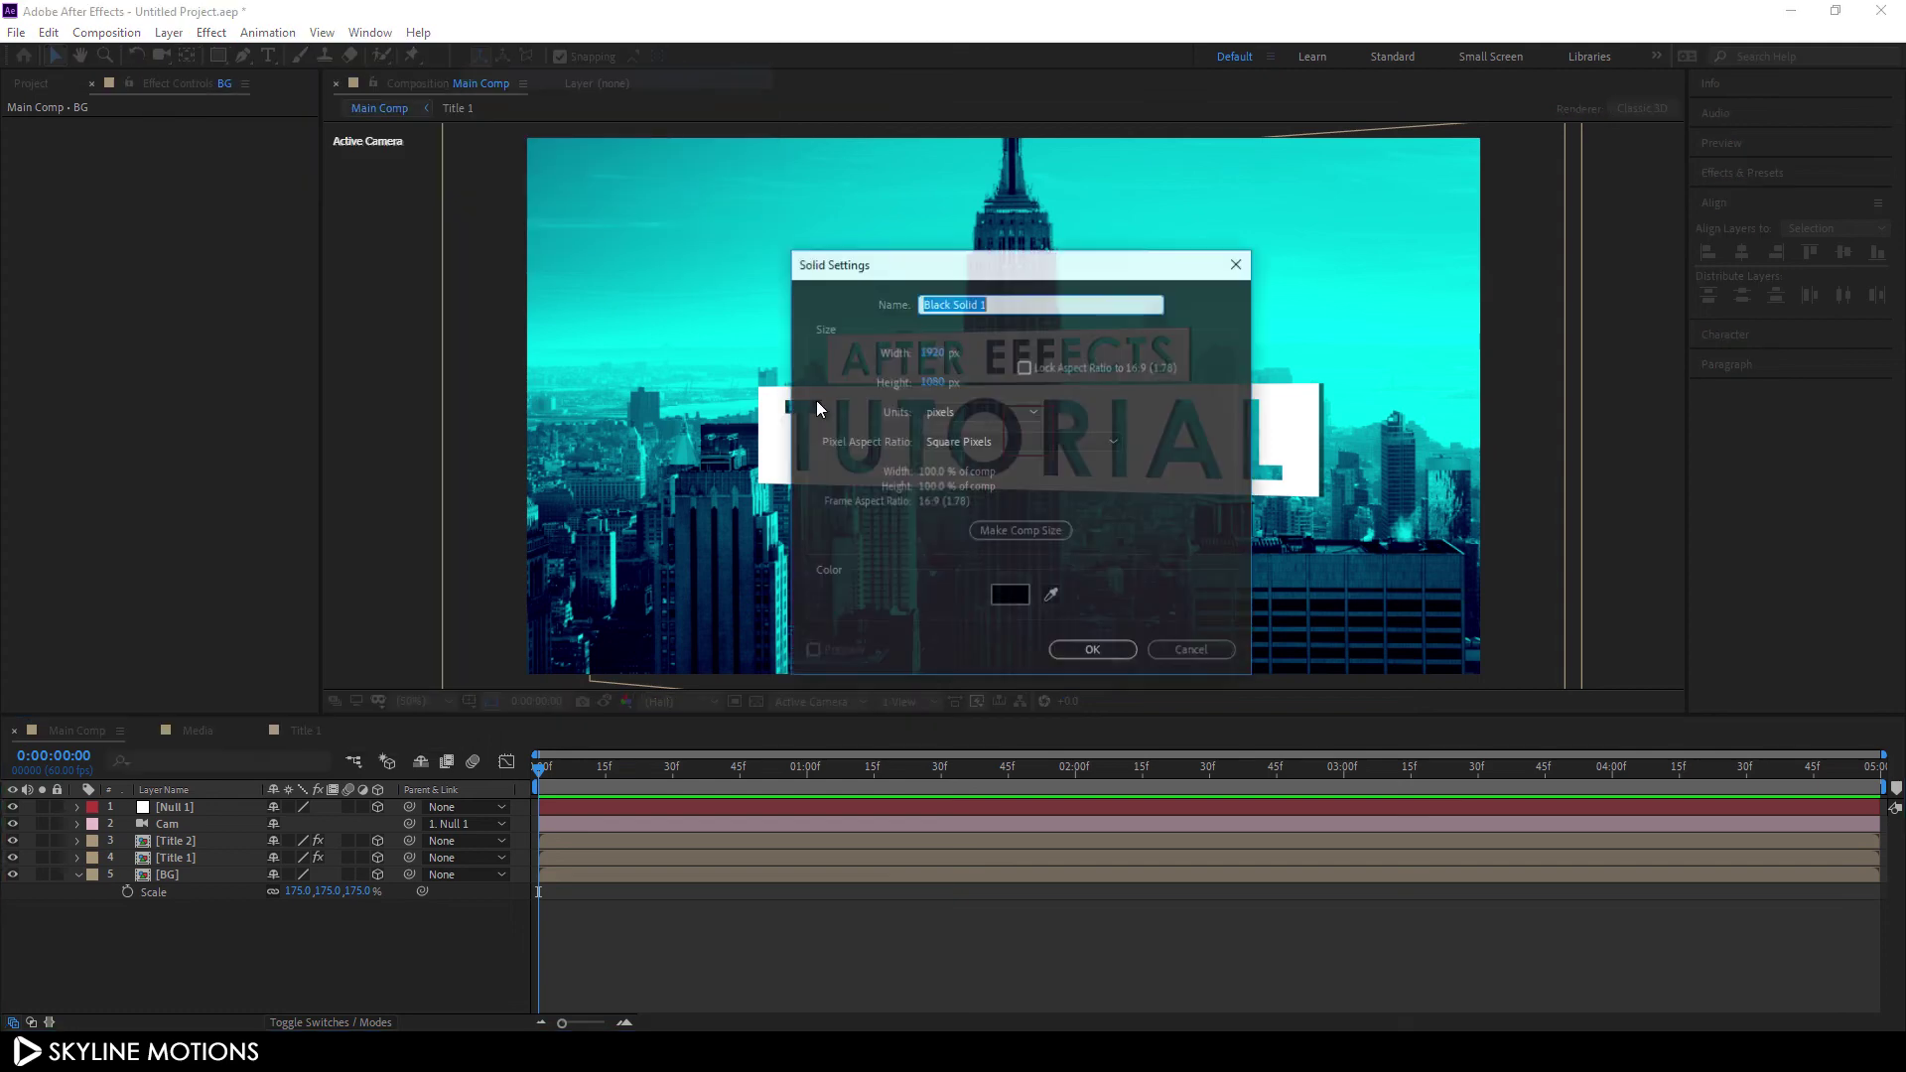
drag(1030, 304, 947, 304)
click(988, 310)
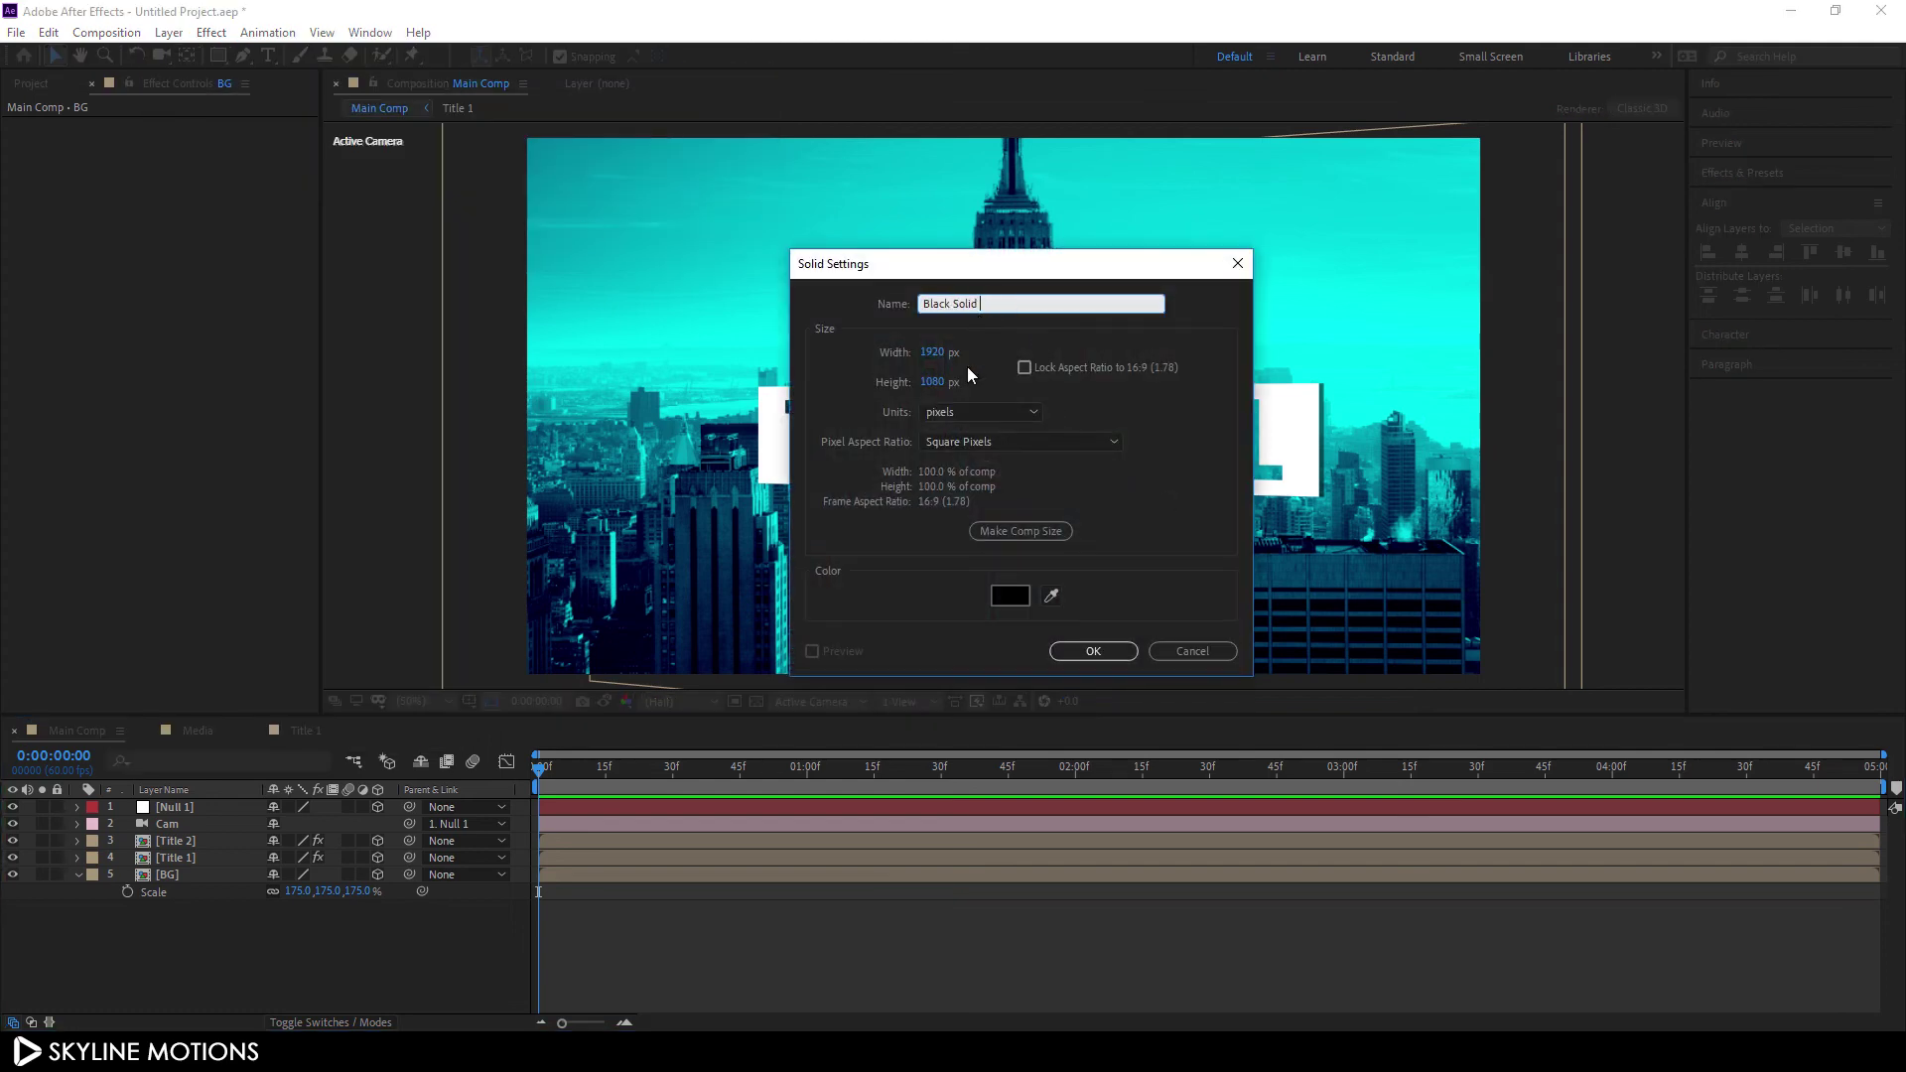
click(1010, 596)
click(230, 505)
drag(230, 506, 228, 581)
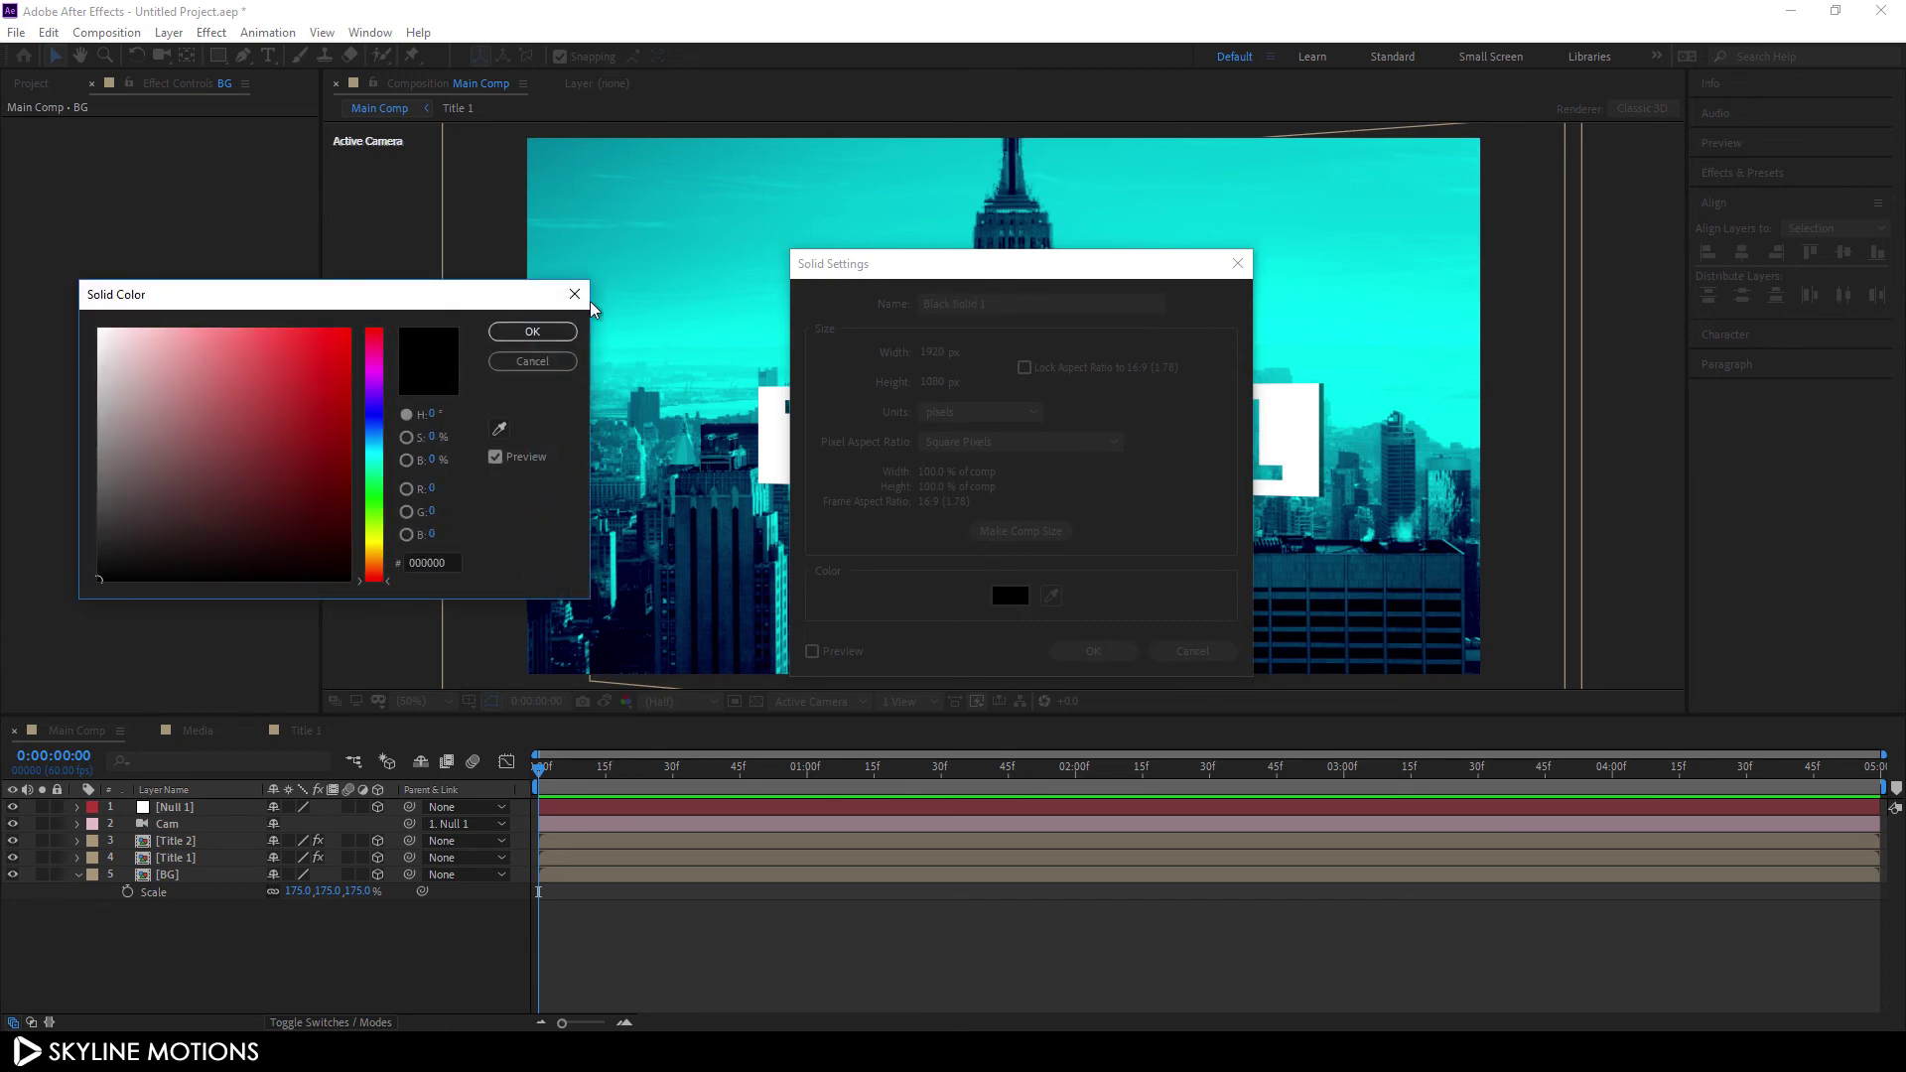
click(532, 332)
click(1080, 655)
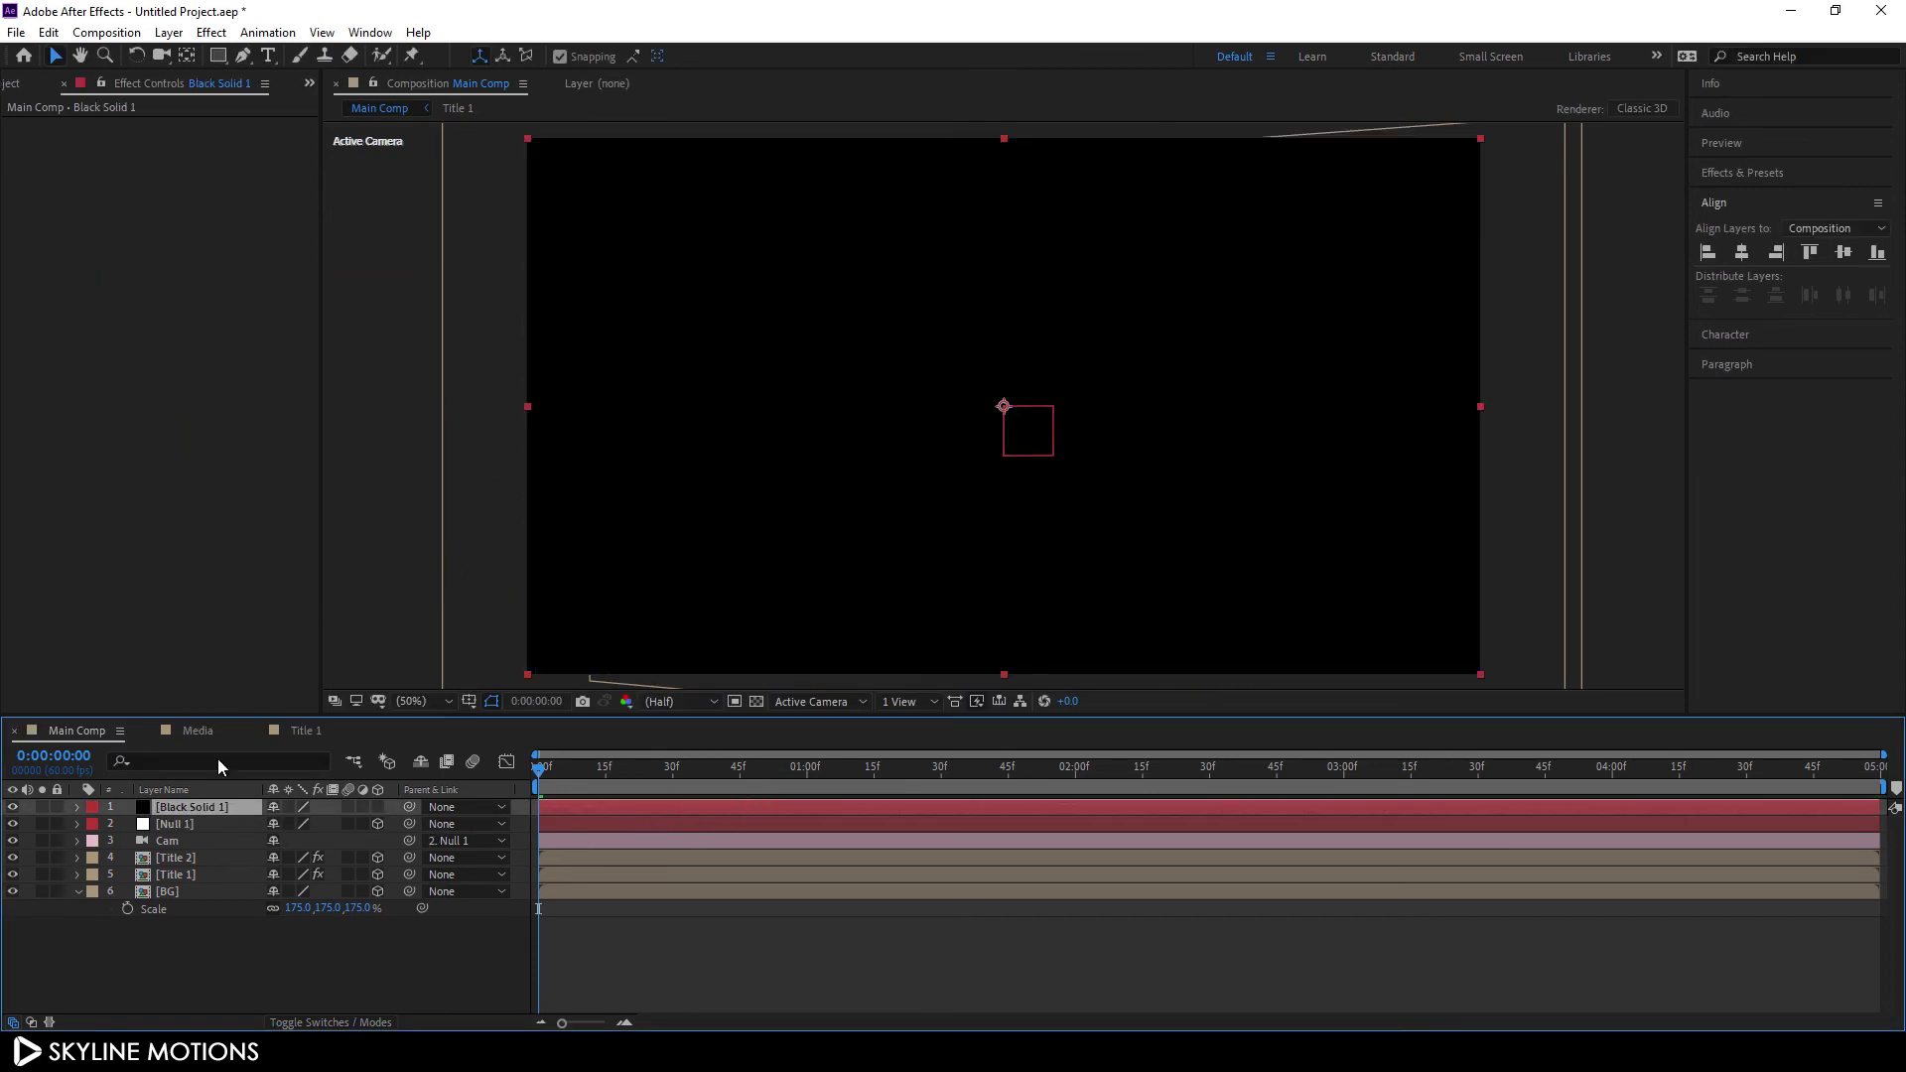
Add a full-size rectangular mask to the black solid and move its top edge down about 120 px
double_click(219, 61)
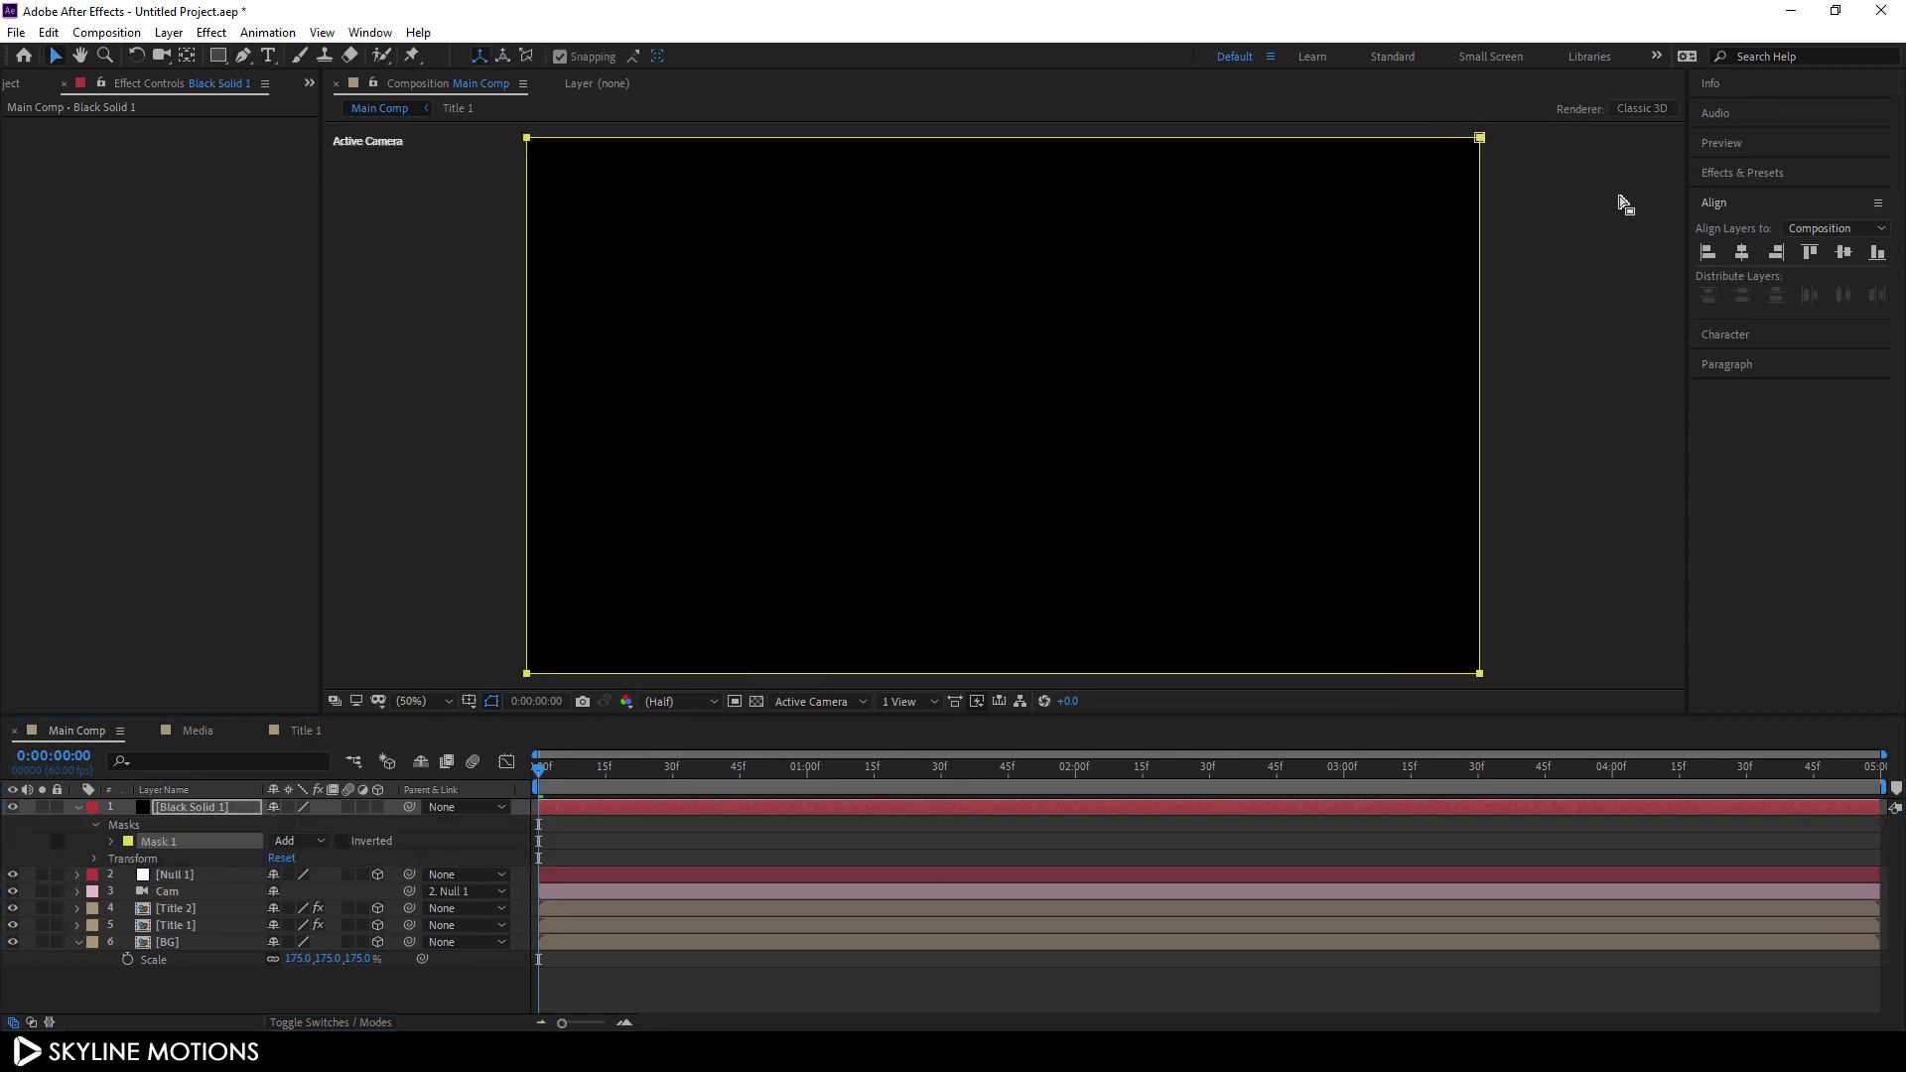
drag(509, 165, 1583, 127)
key(shift+Down)
key(shift+Down)
key(shift+Down)
key(shift+Down)
key(shift+Down)
key(shift+Down)
key(shift+Down)
key(shift+Down)
key(shift+Down)
key(shift+Down)
key(shift+Down)
key(shift+Down)
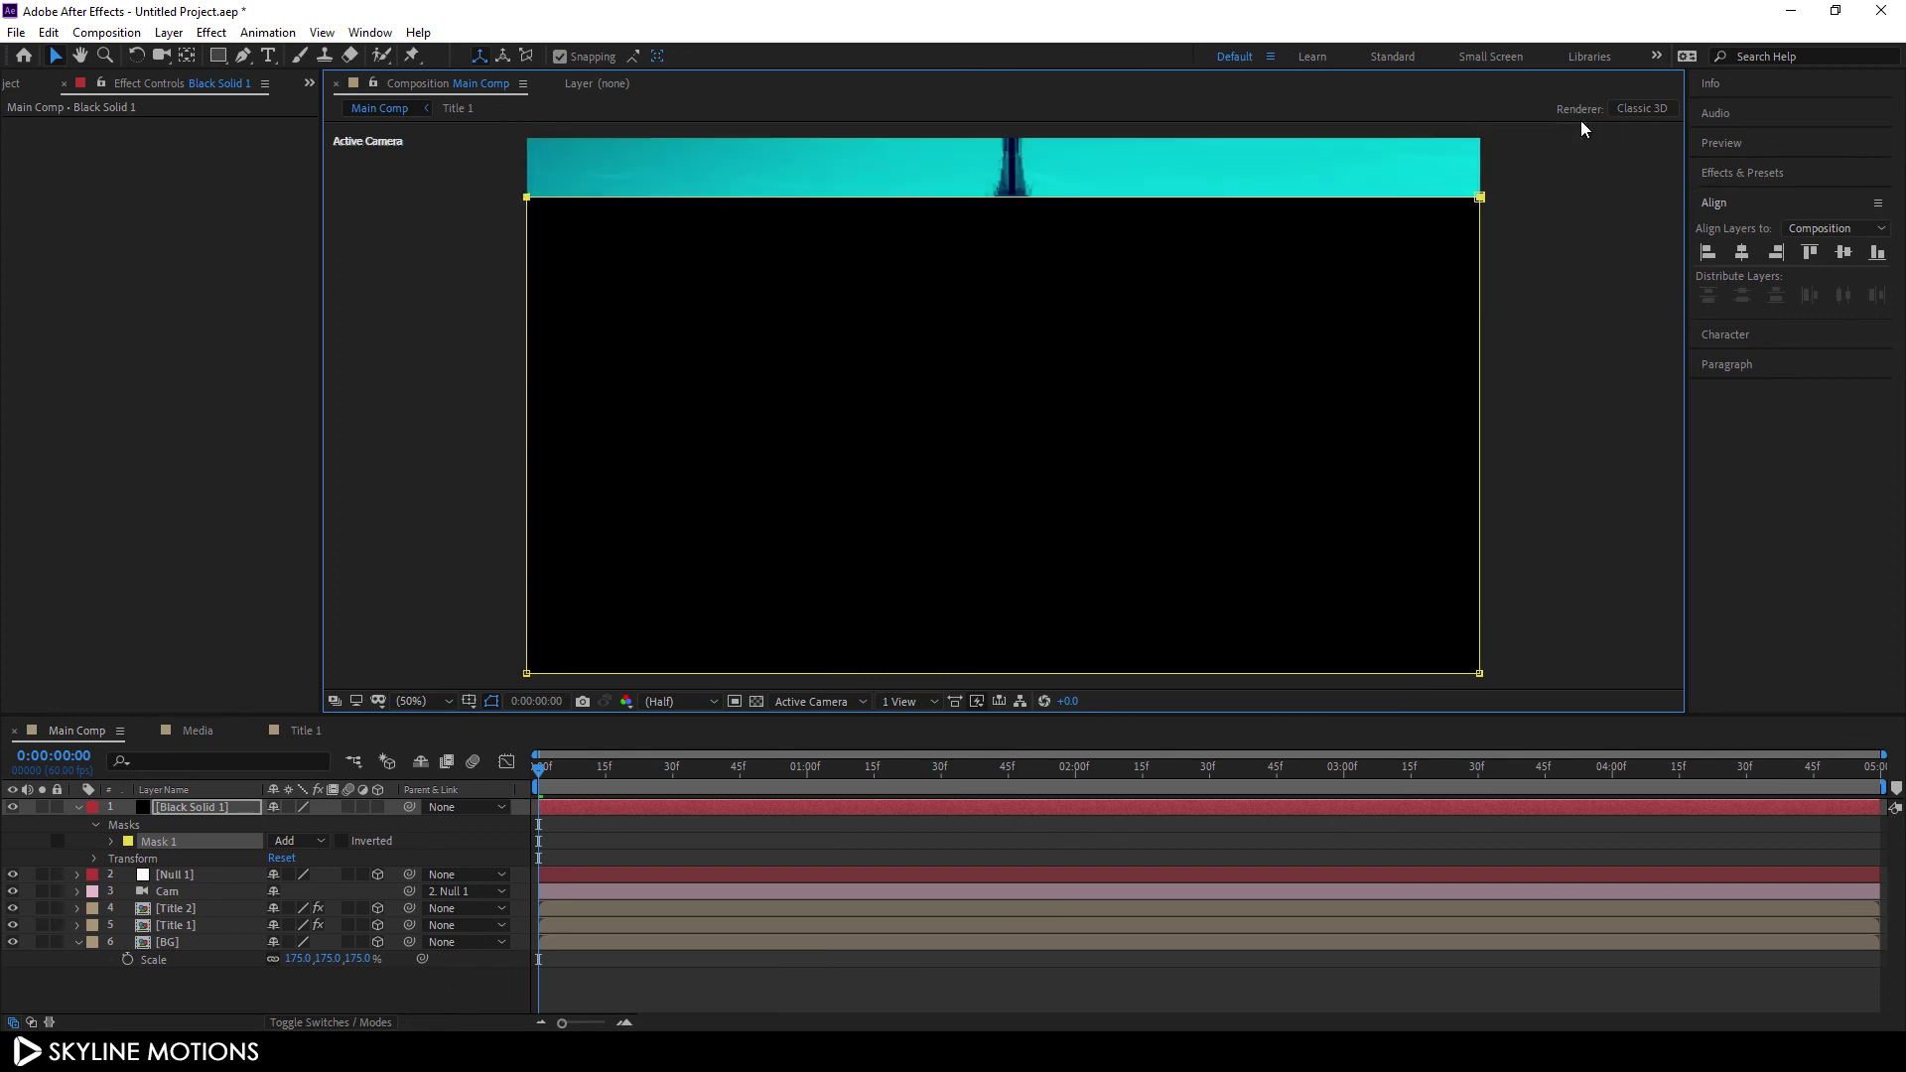
Move the bottom edge of the black solid's mask up about 120 px
drag(1557, 654, 464, 695)
key(shift+Up)
key(shift+Up)
key(shift+Up)
key(shift+Up)
key(shift+Up)
key(shift+Up)
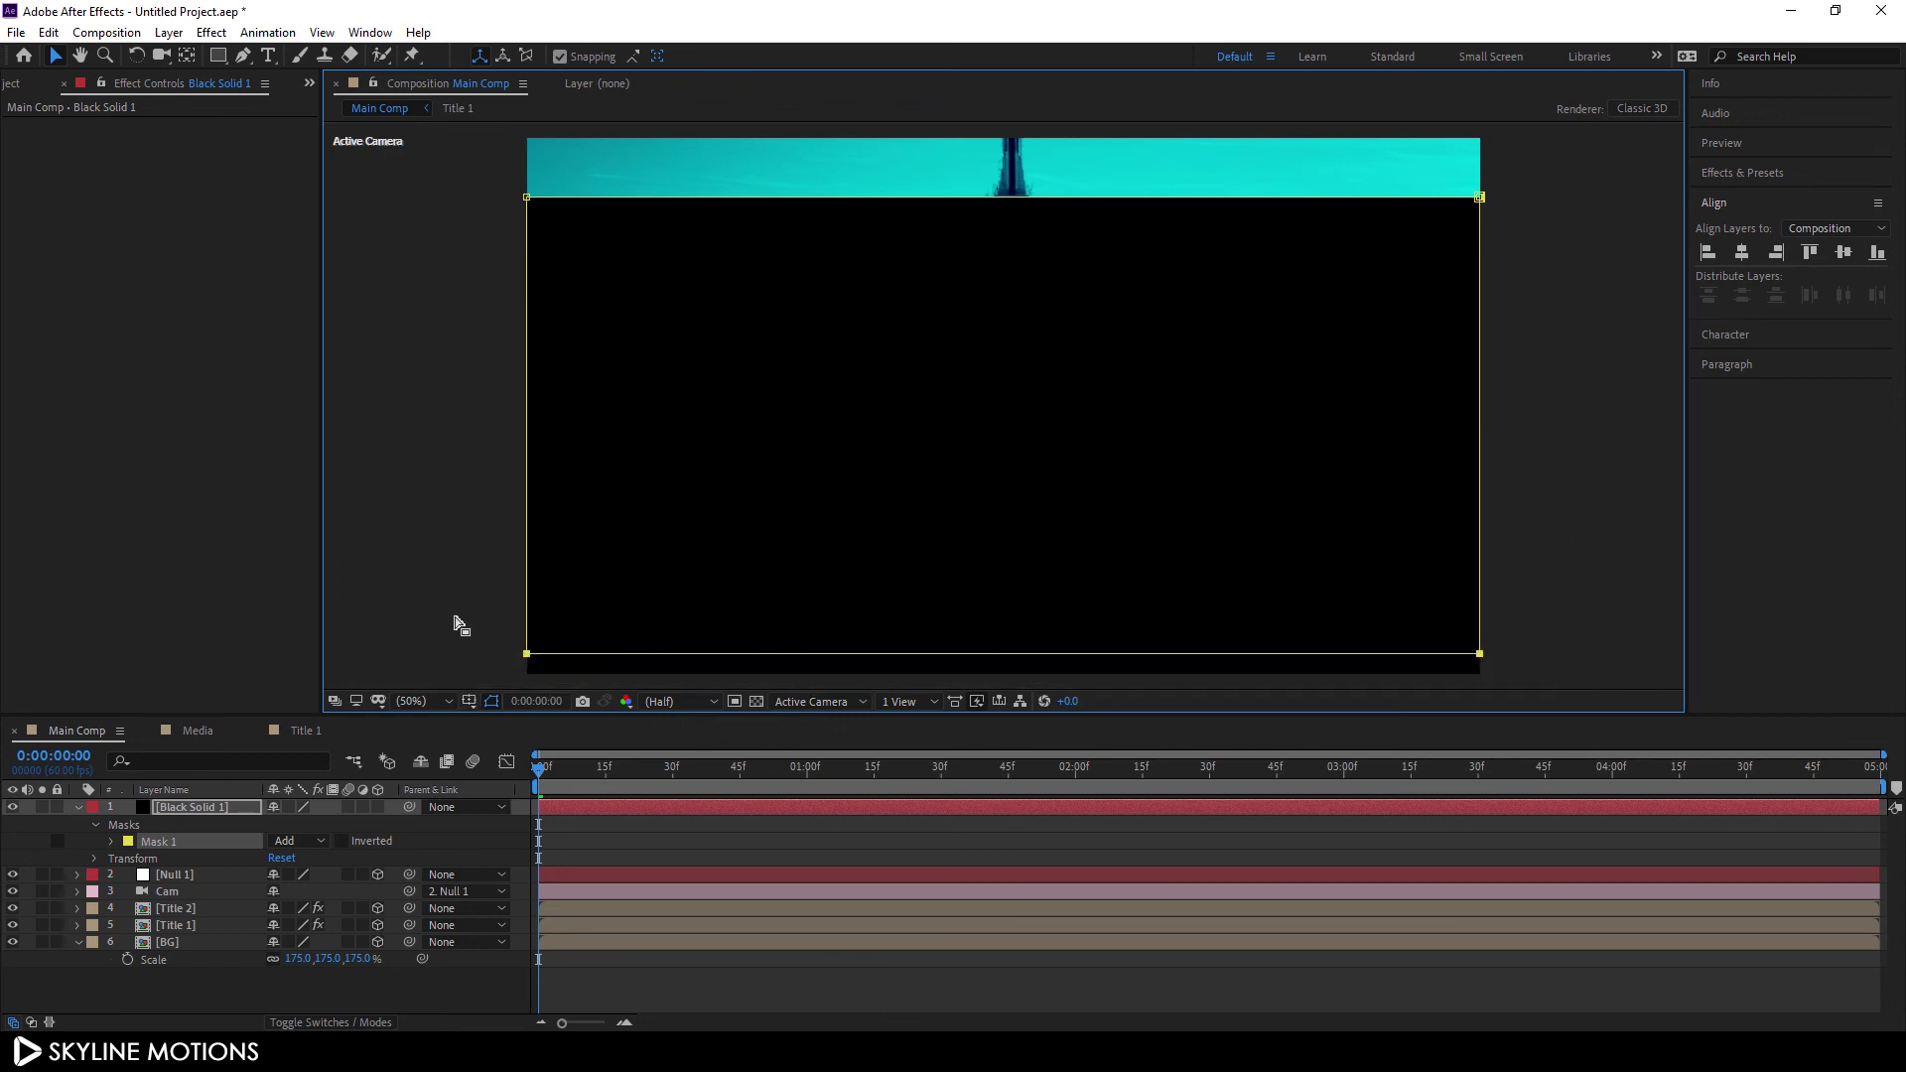
key(shift+Up)
key(shift+Up)
key(shift+Up)
key(shift+Up)
key(shift+Up)
key(shift+Up)
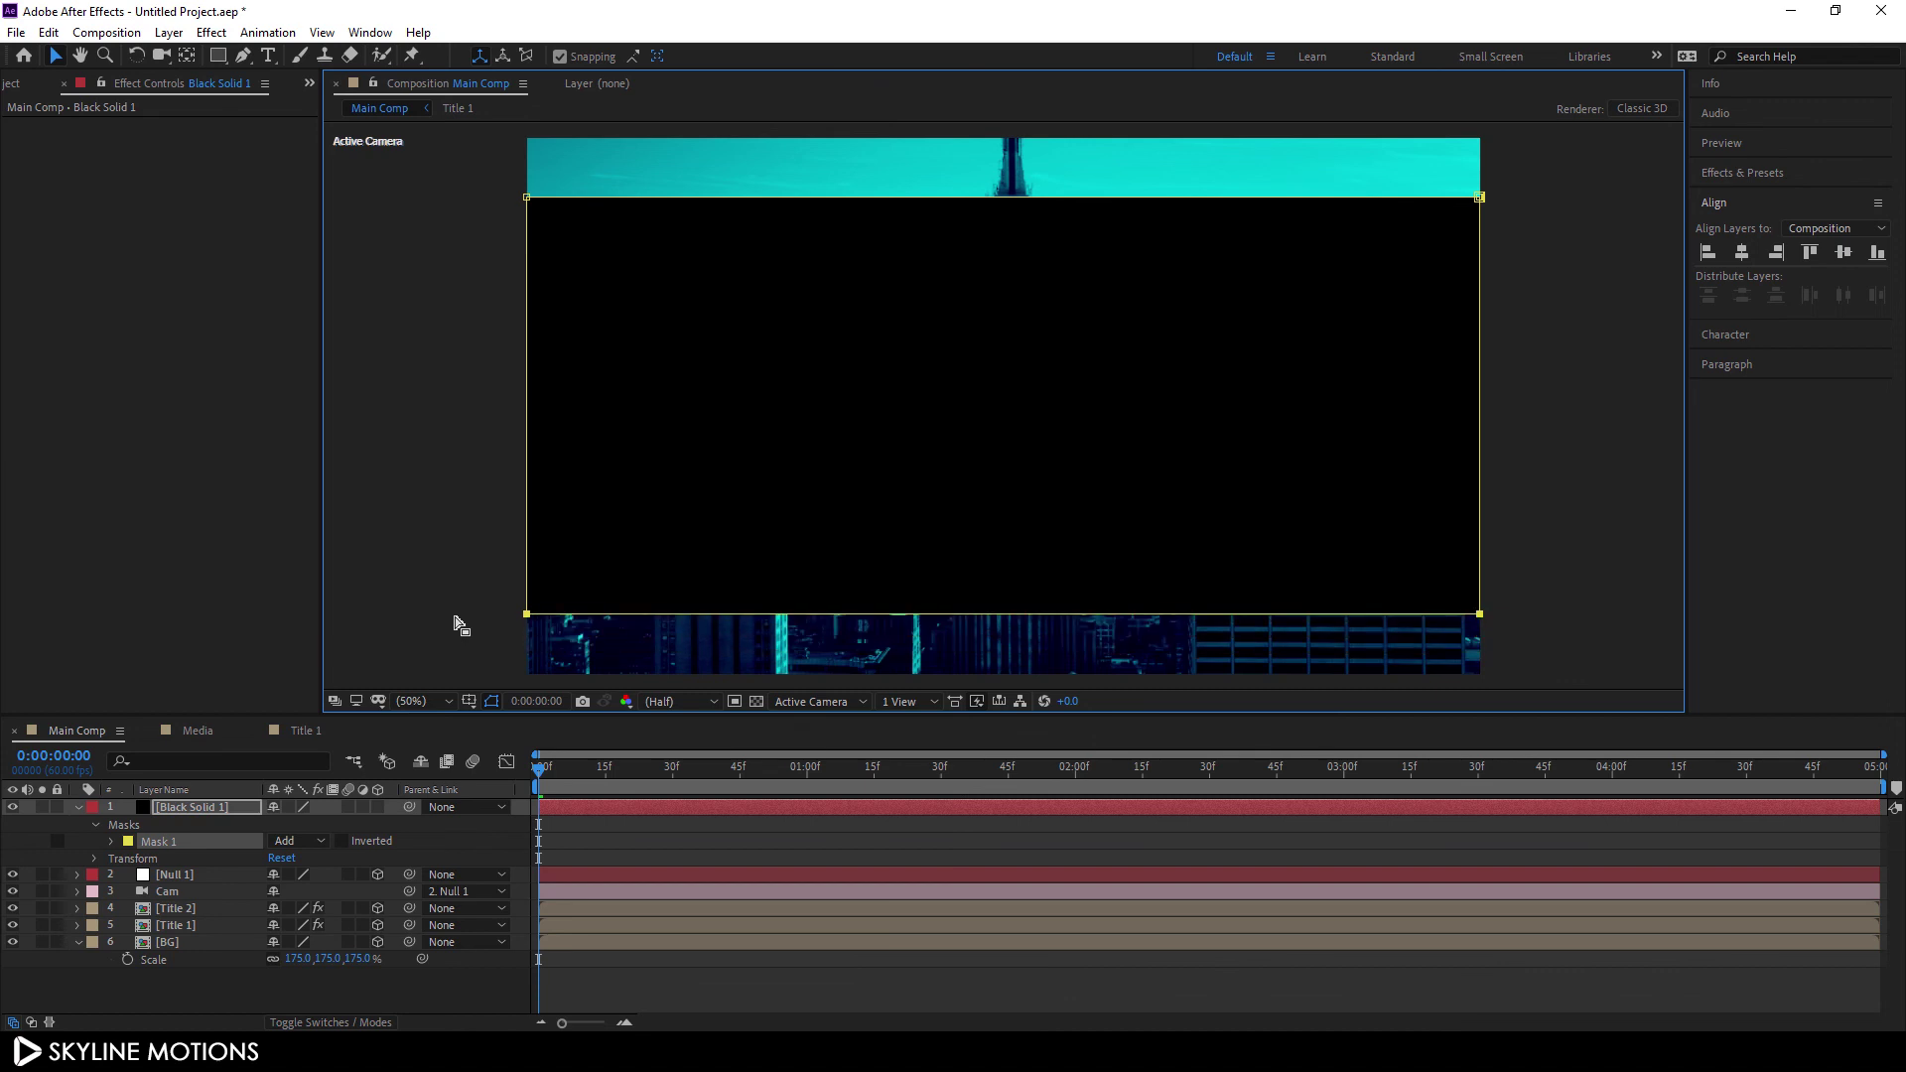
Invert the black solid's mask to form letterbox bars, and preview the animation in a maximized composition view with the layers collapsed
click(344, 842)
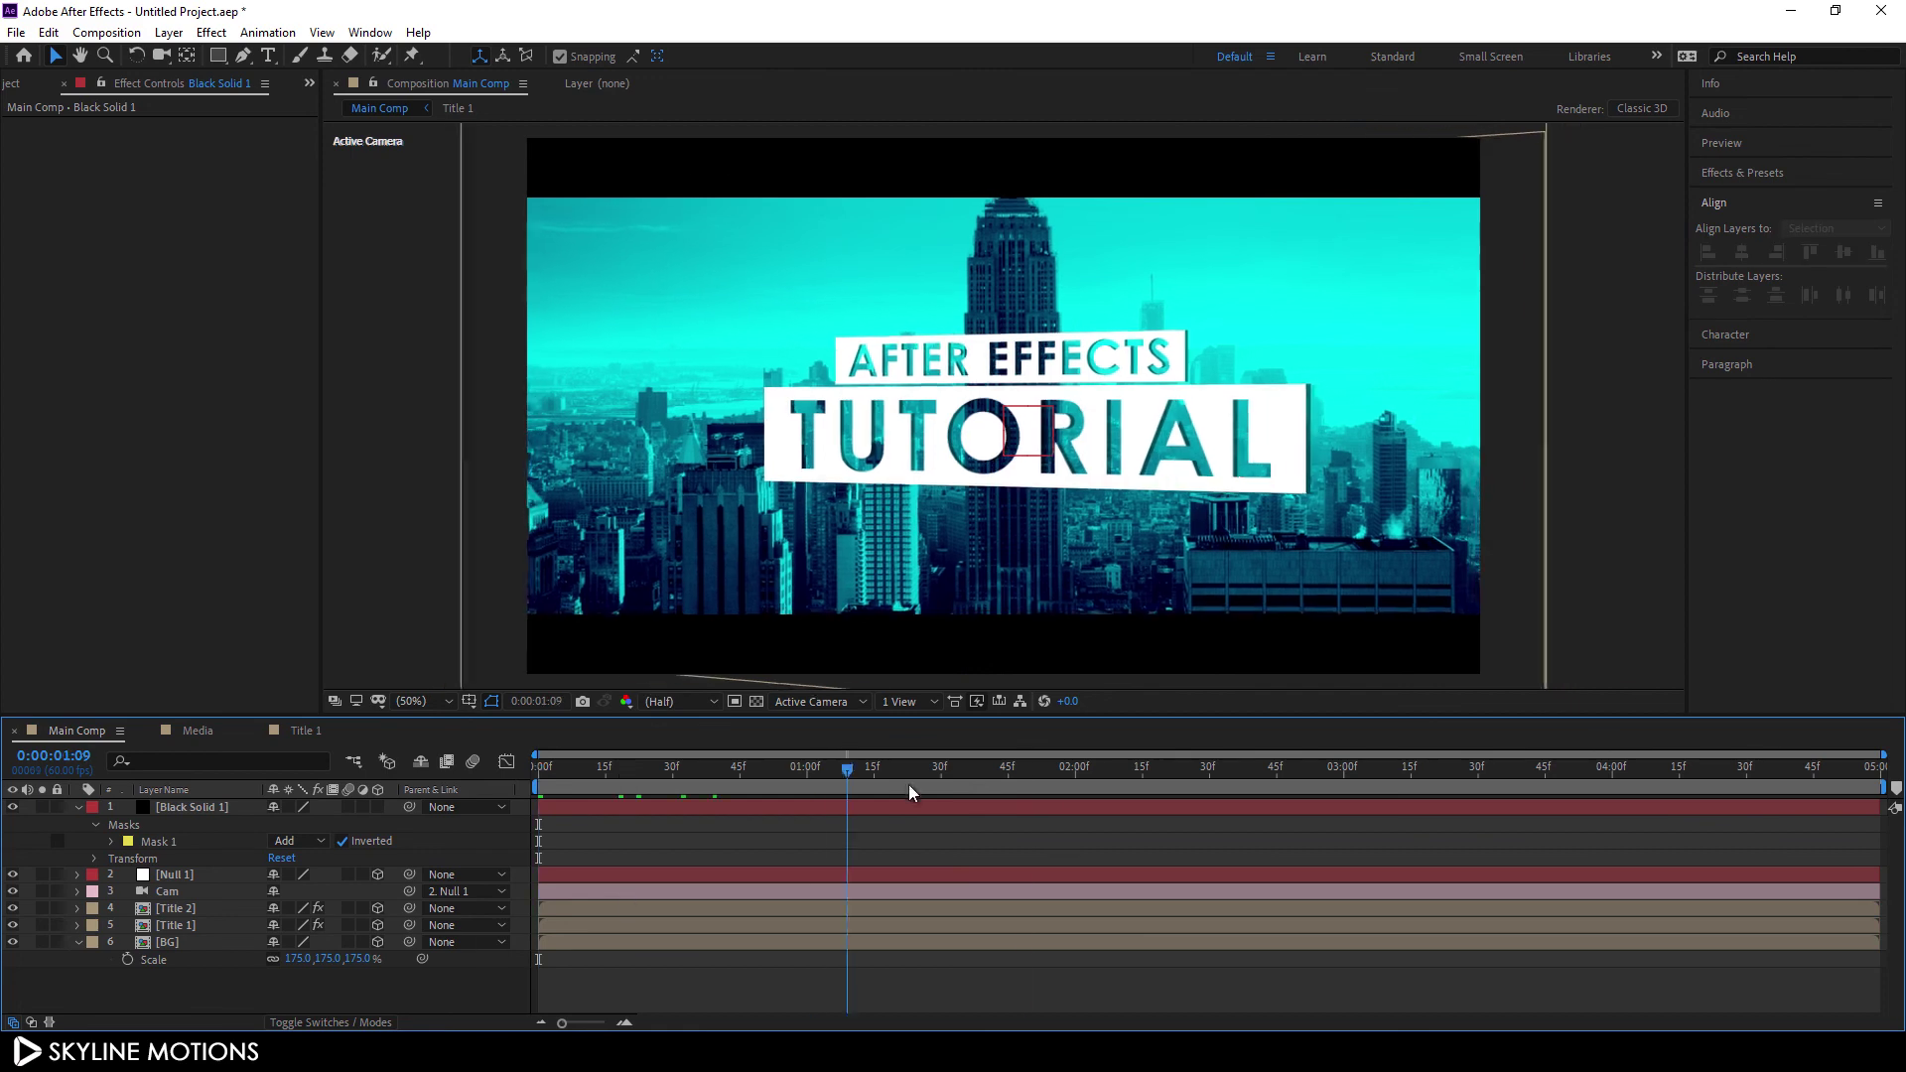
click(170, 810)
click(78, 807)
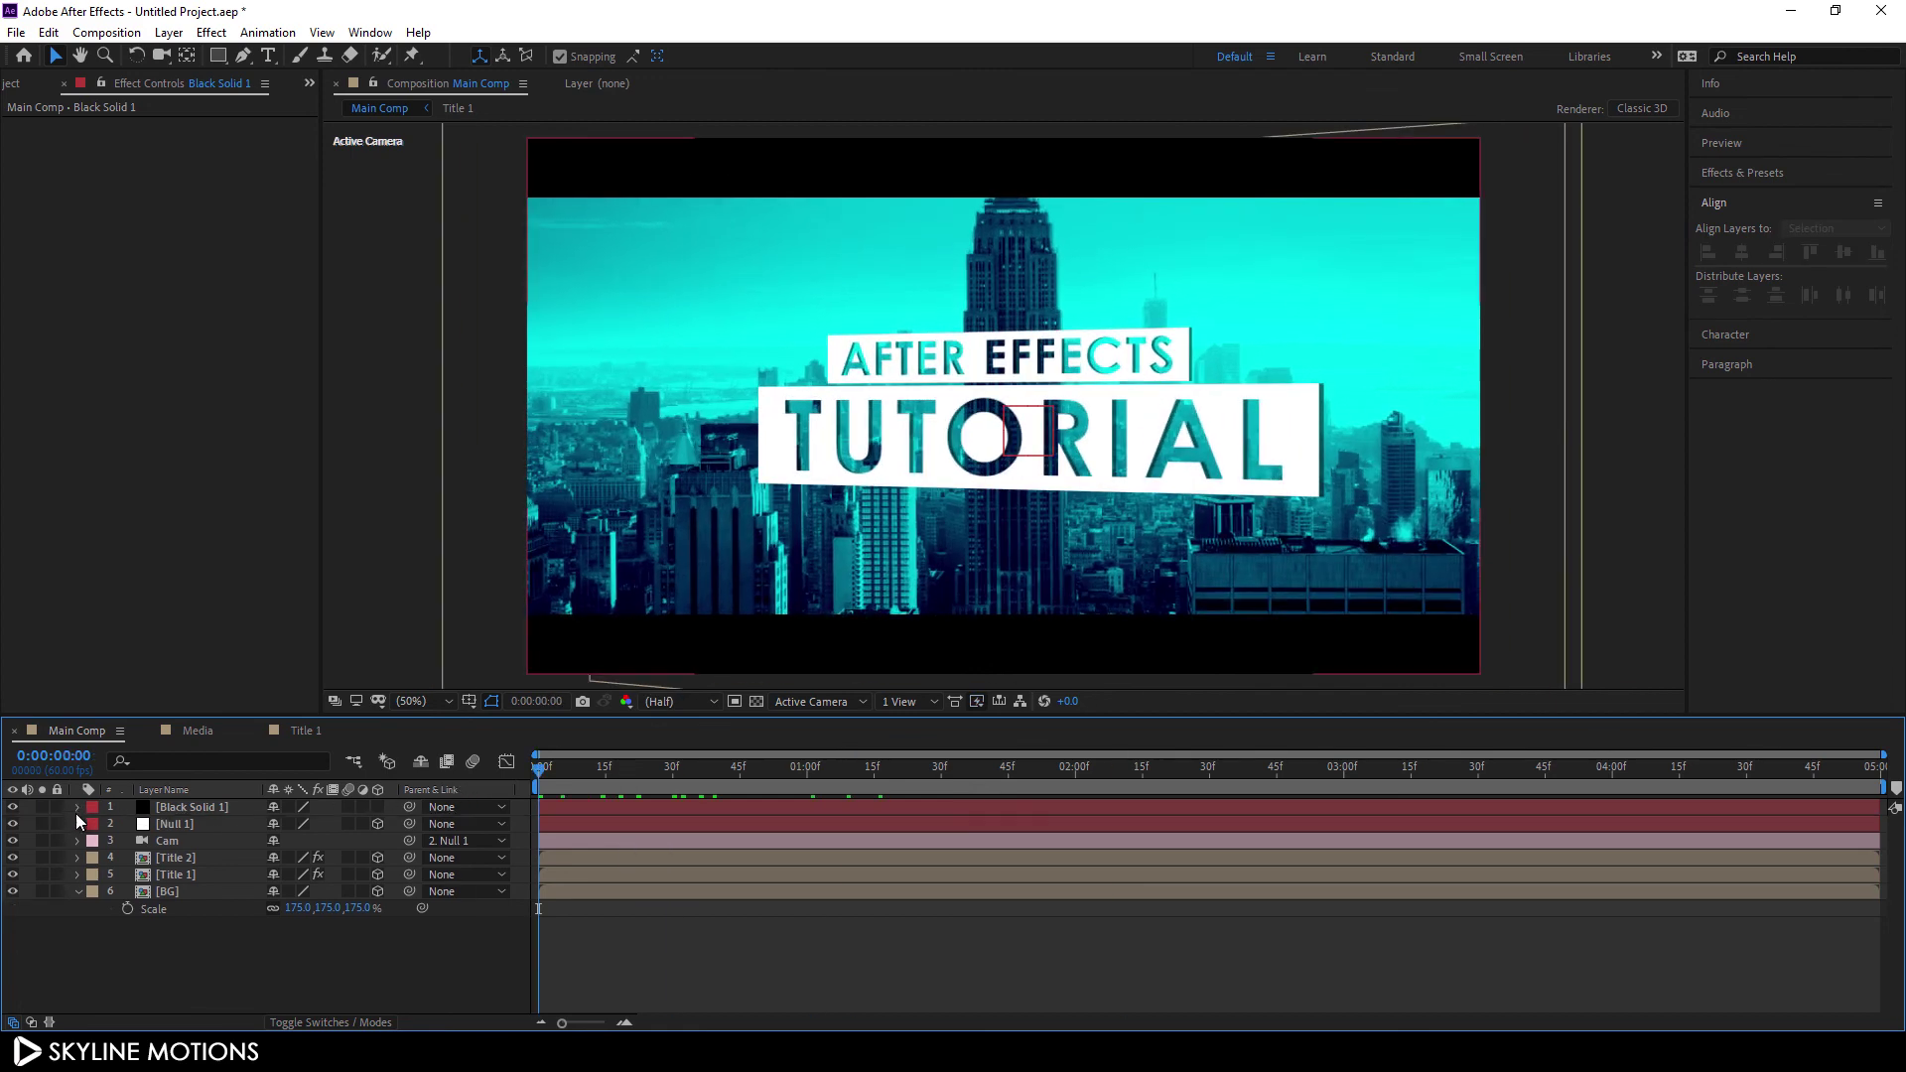
click(76, 892)
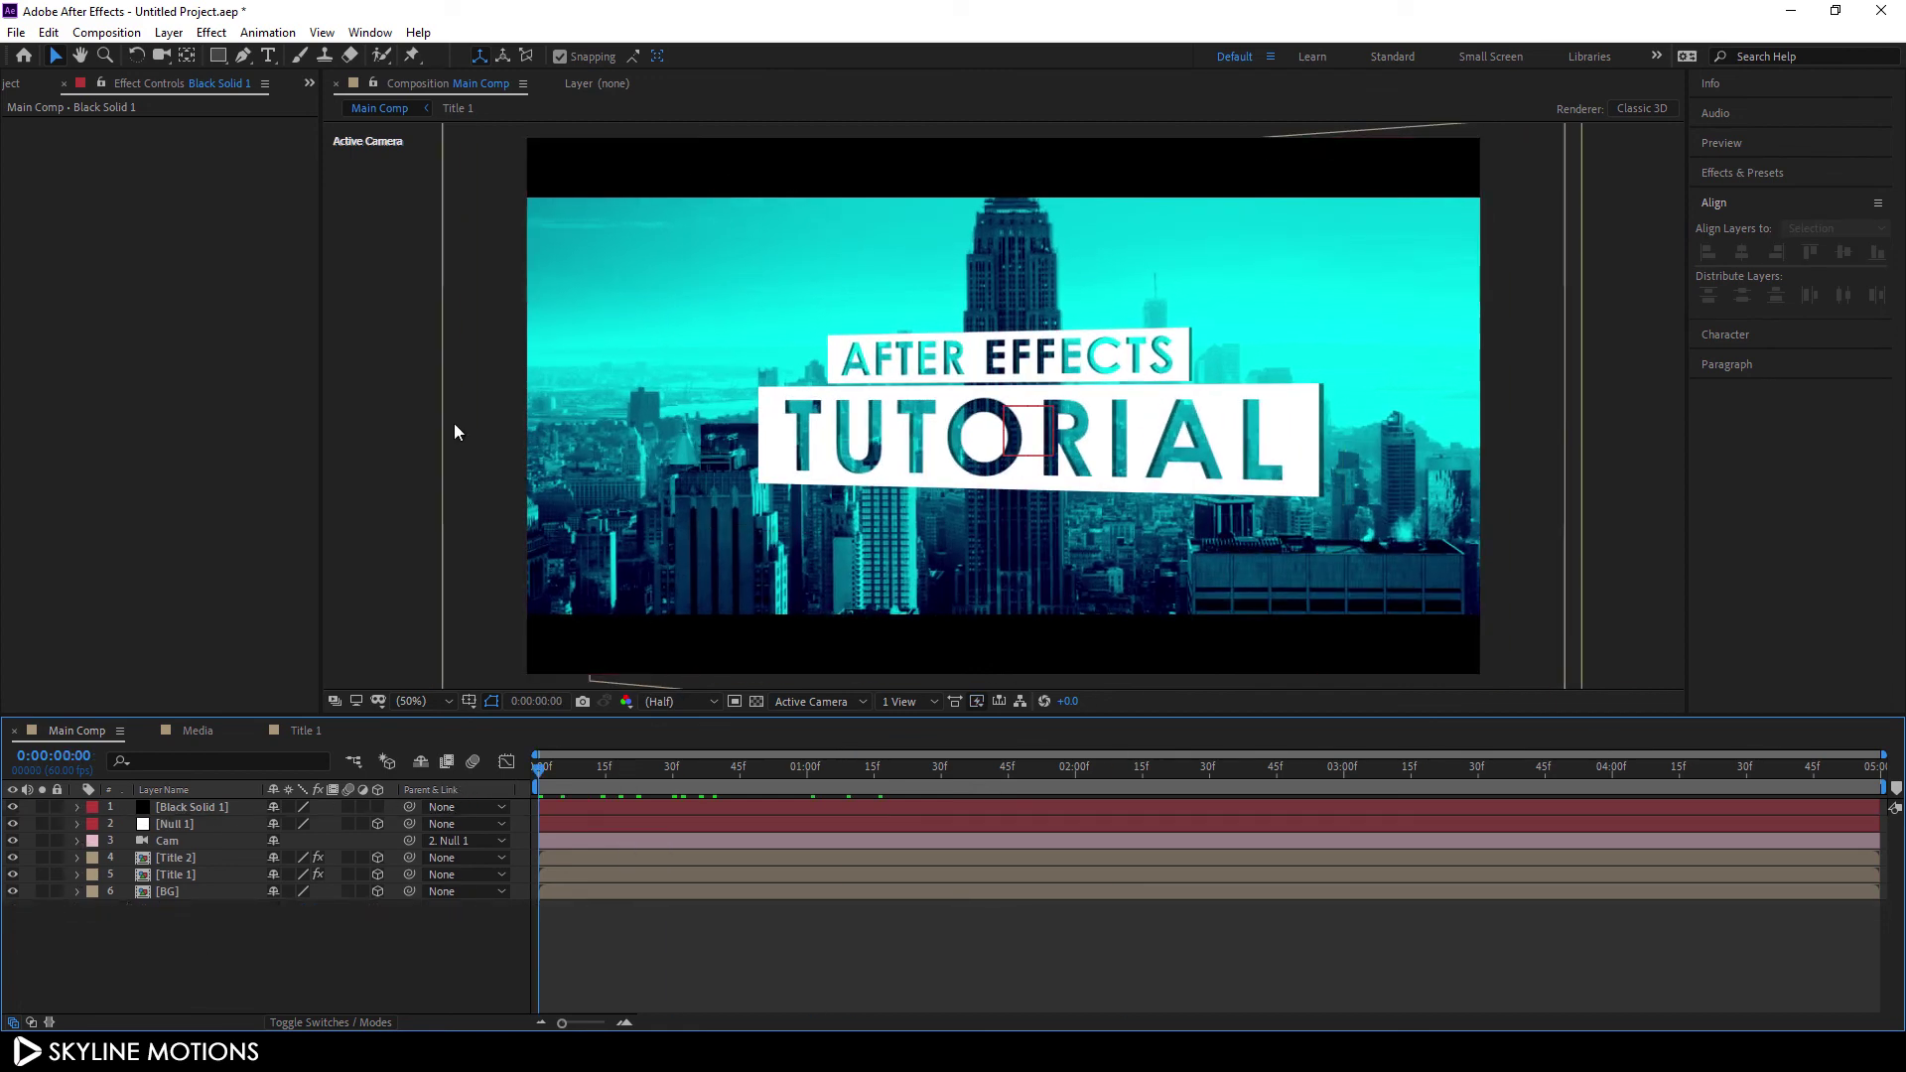
key(grave)
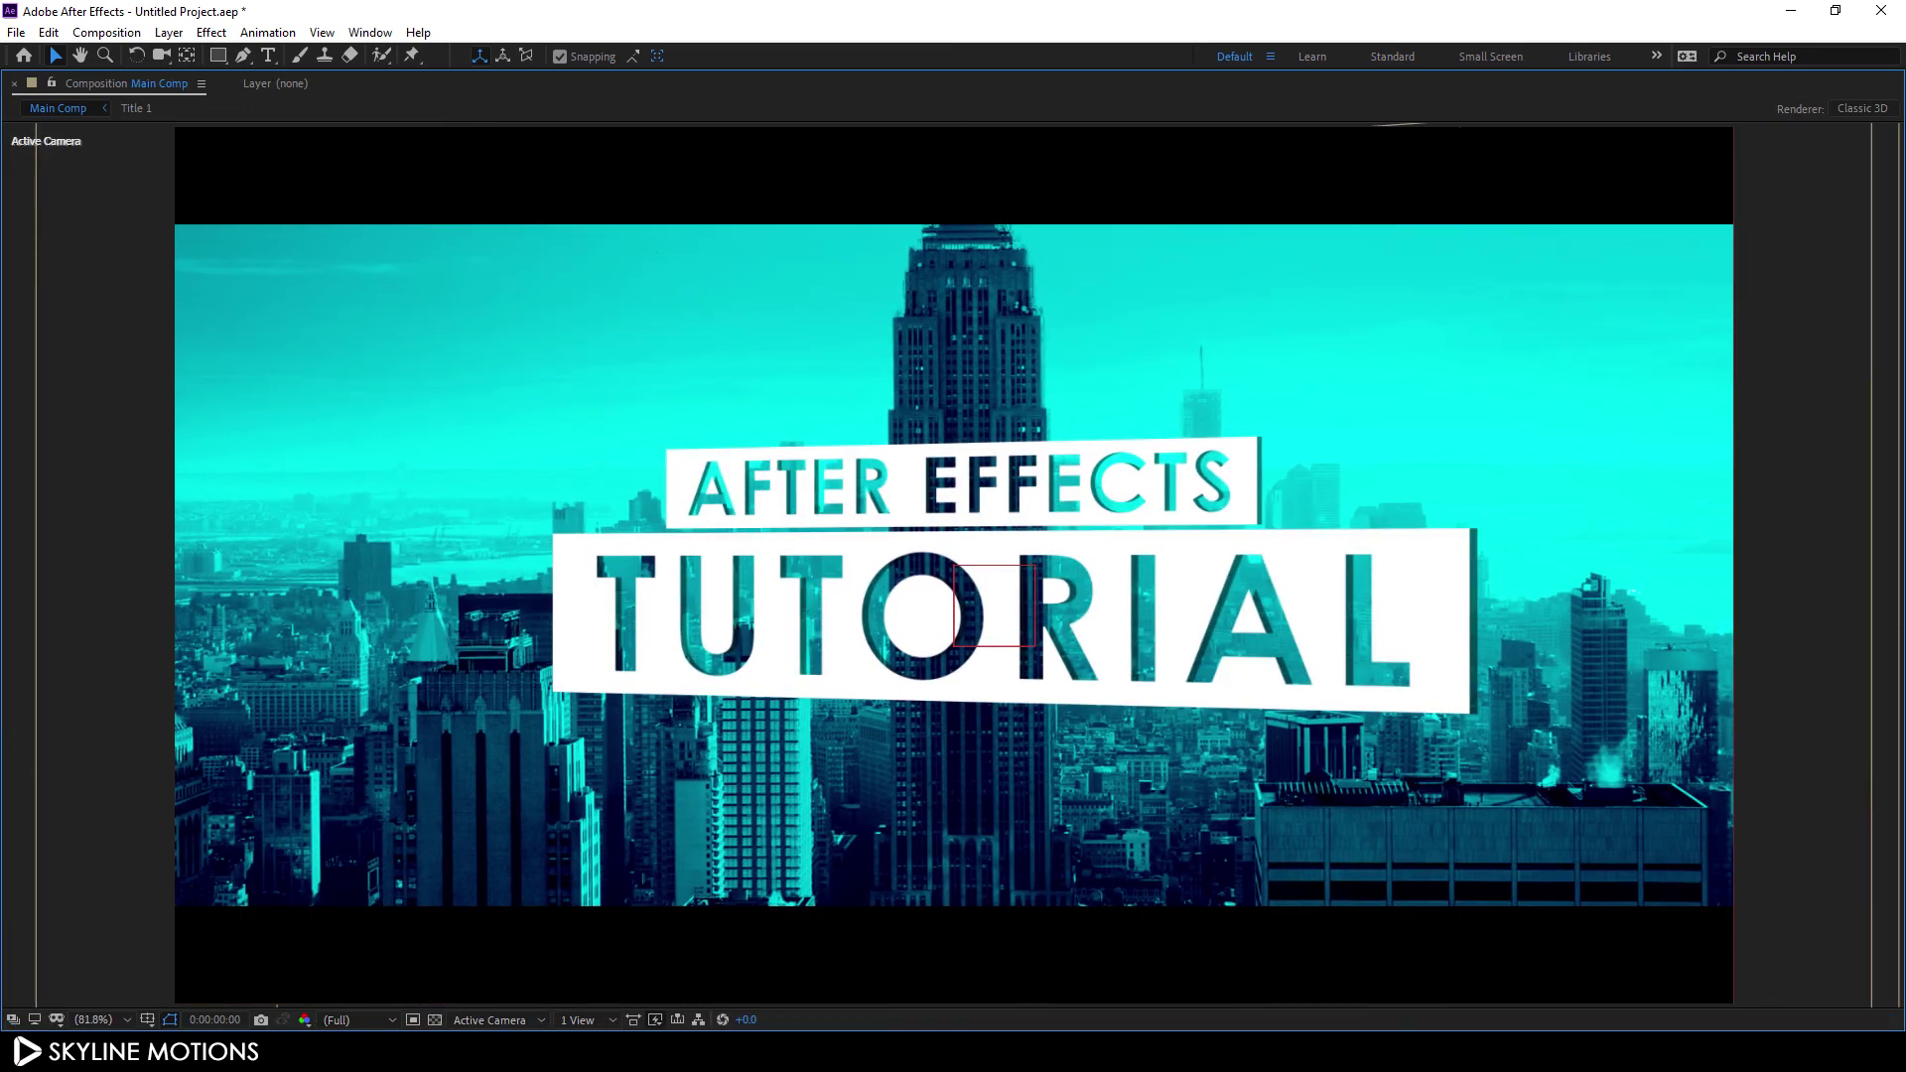
key(space)
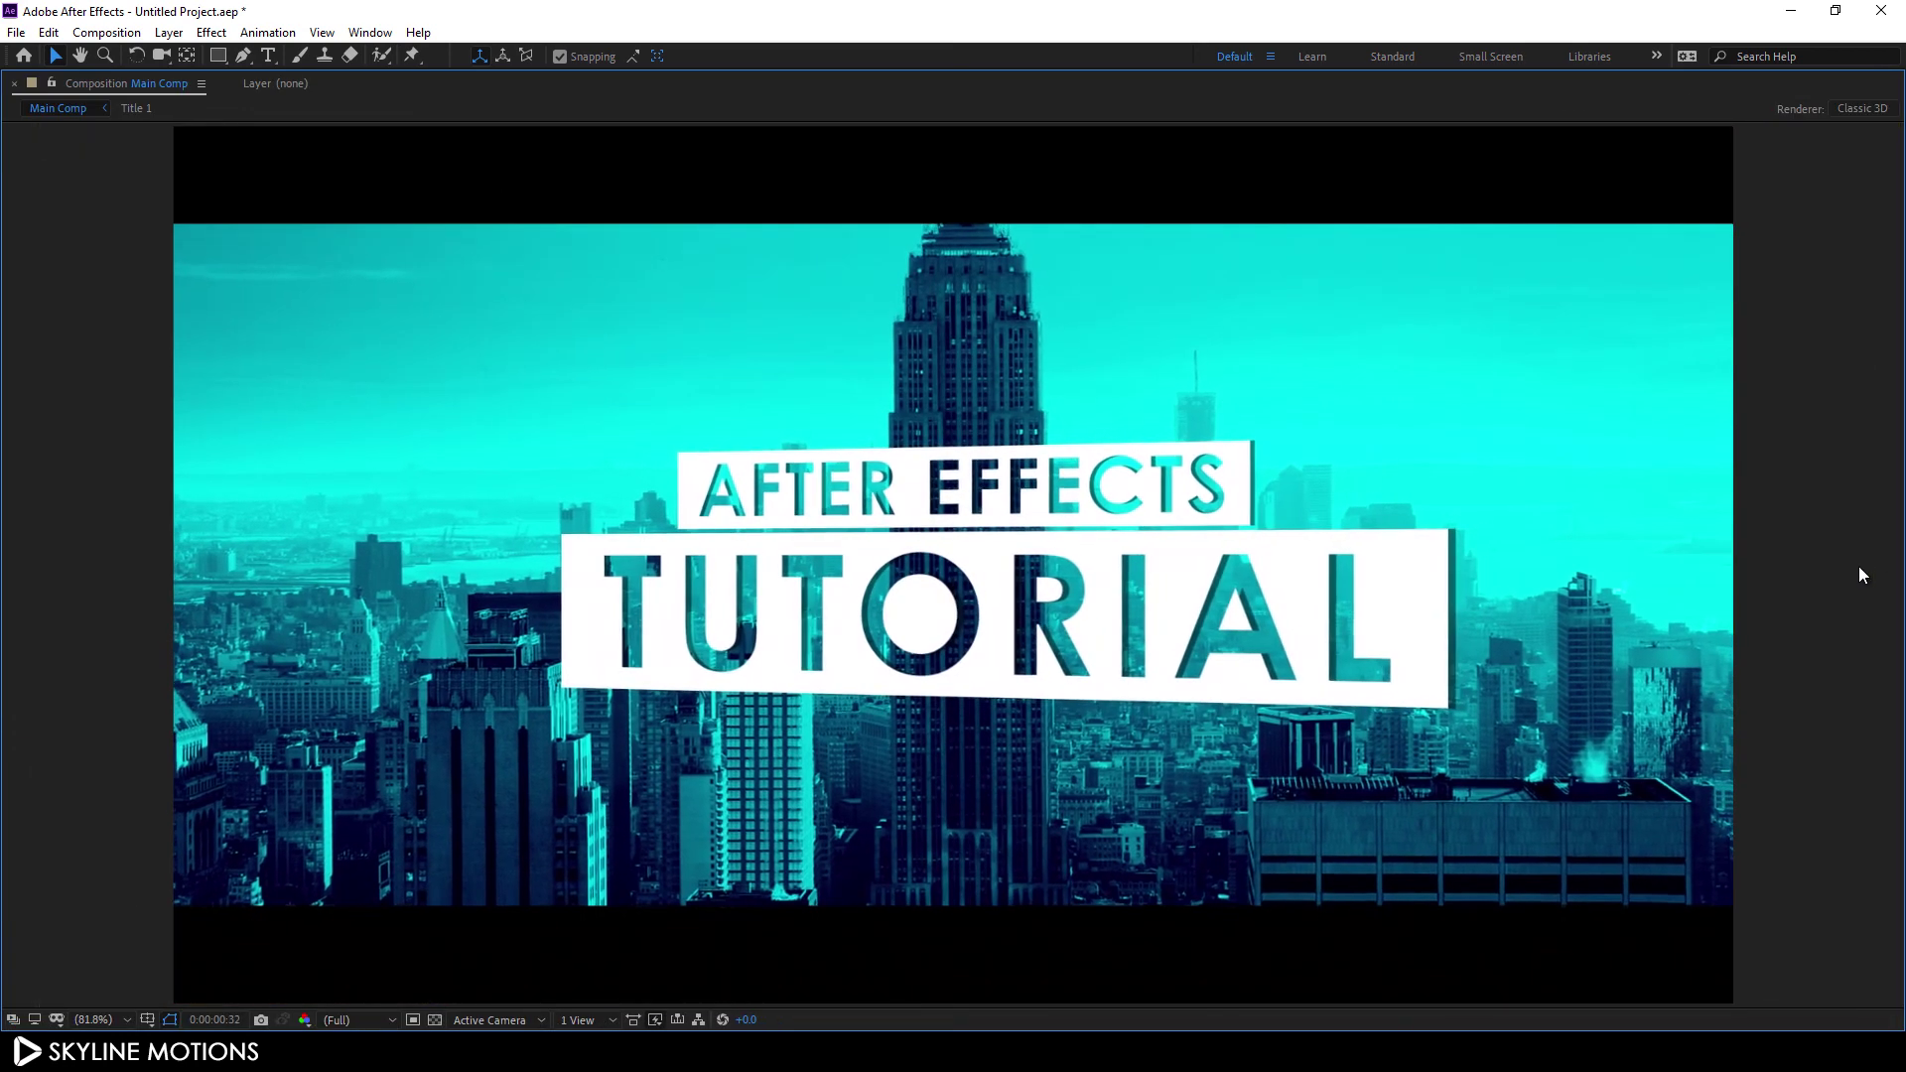